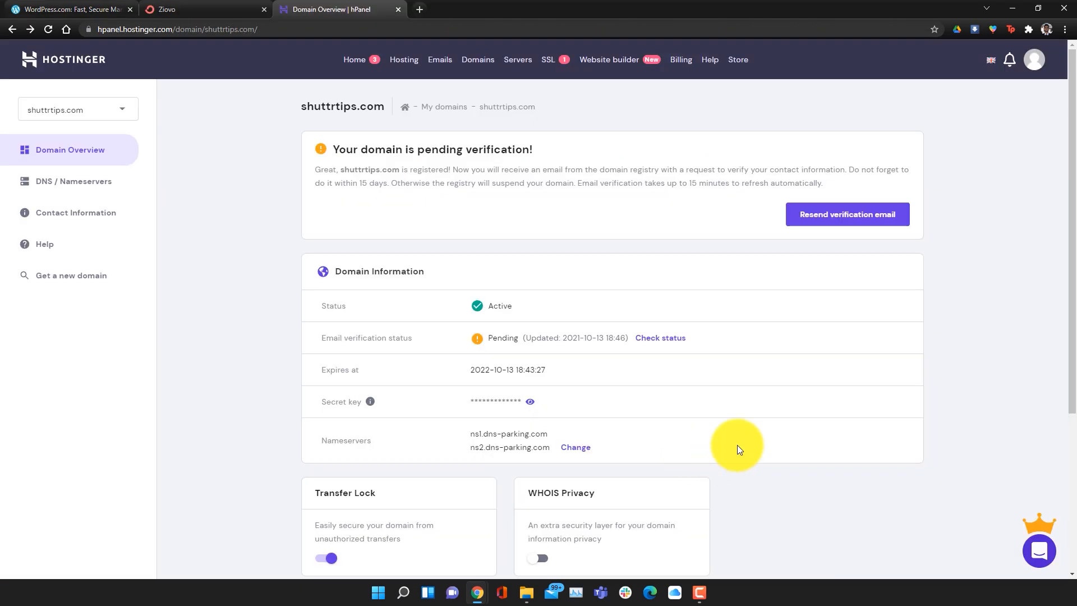
Browse through the contents of the WordPress Tutorial folder in File Explorer
scroll(737, 445, "down", 1)
scroll(737, 445, "up", 1)
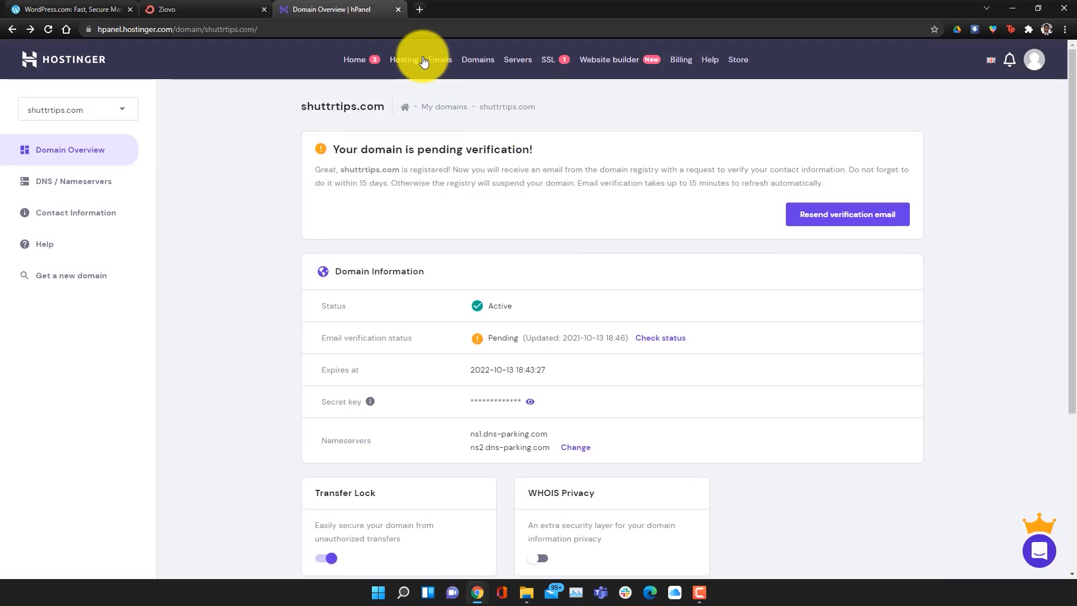
left_click(408, 62)
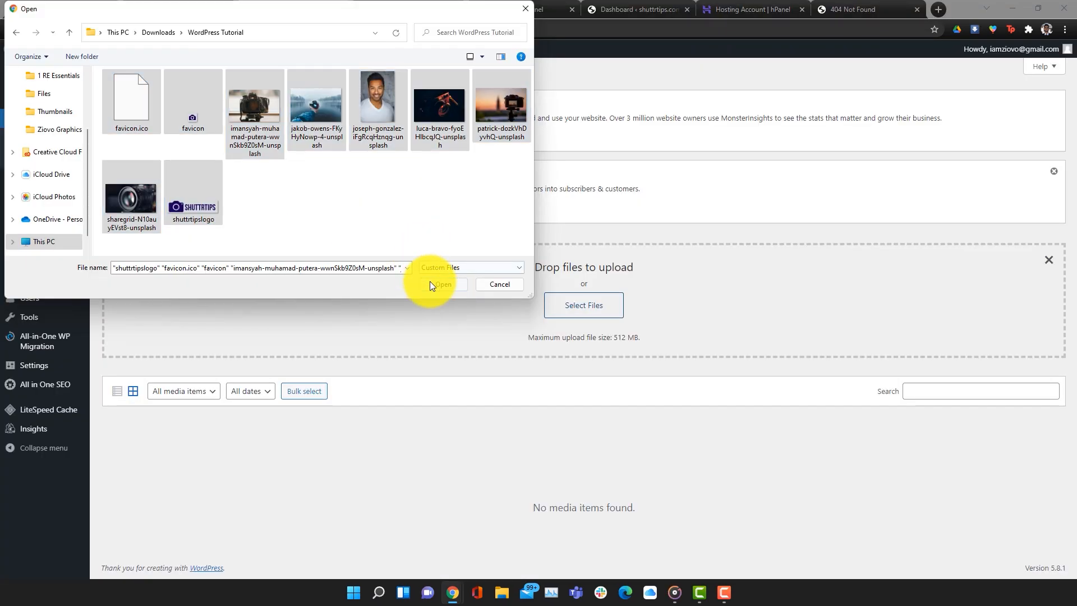
left_click(432, 283)
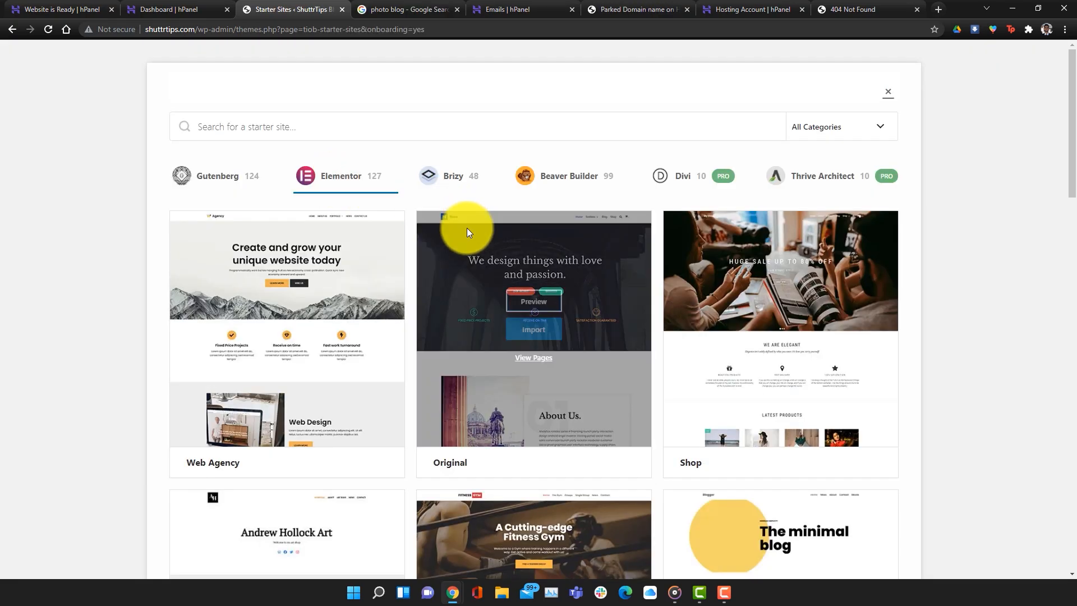
scroll(474, 238, "down", 8)
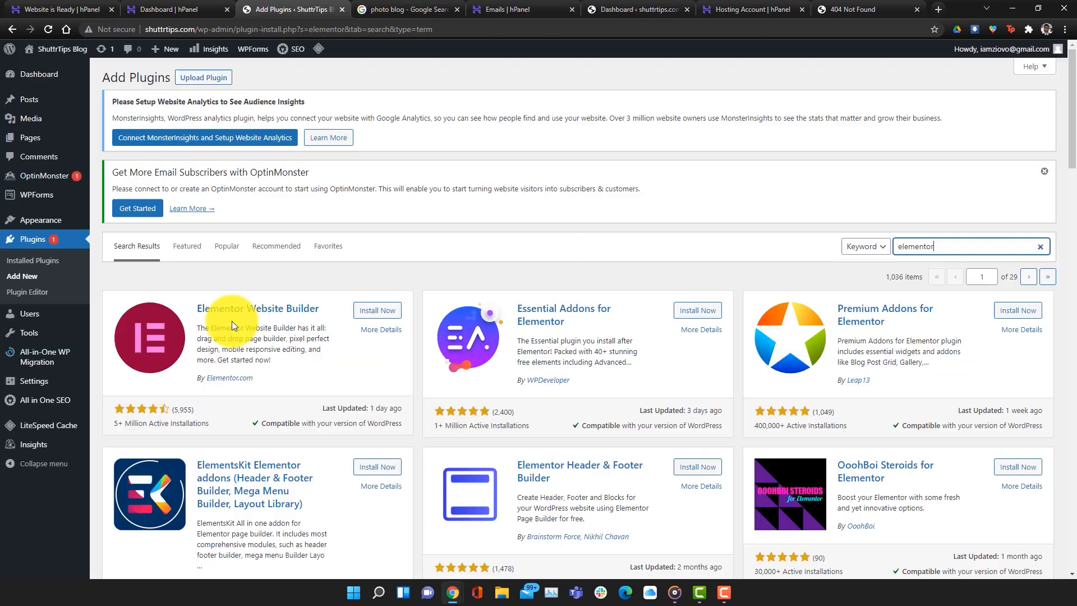
left_click(240, 308)
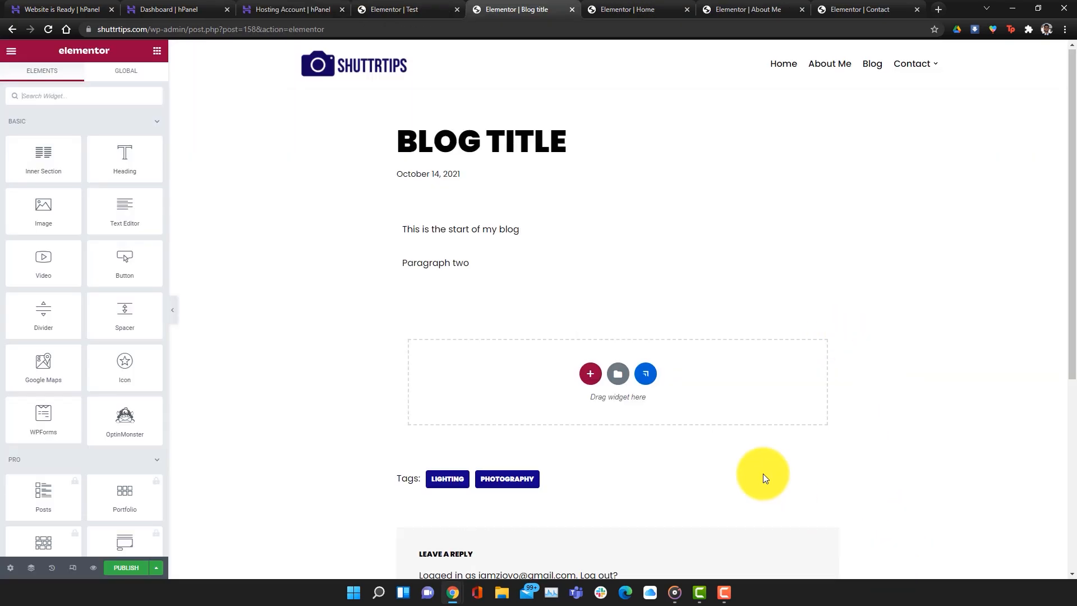
scroll(763, 469, "down", 5)
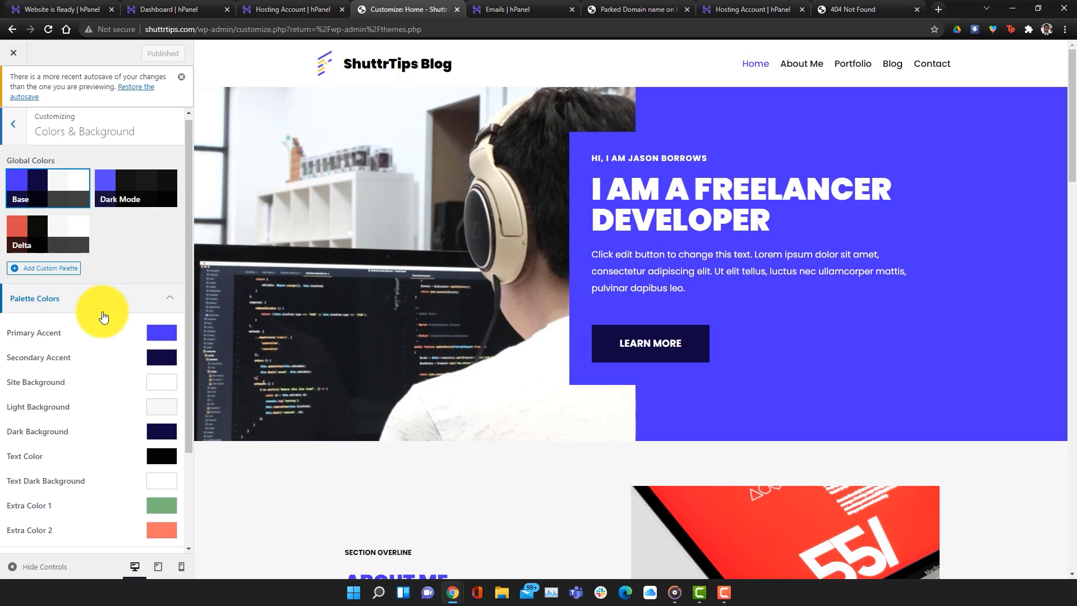
scroll(101, 313, "down", 3)
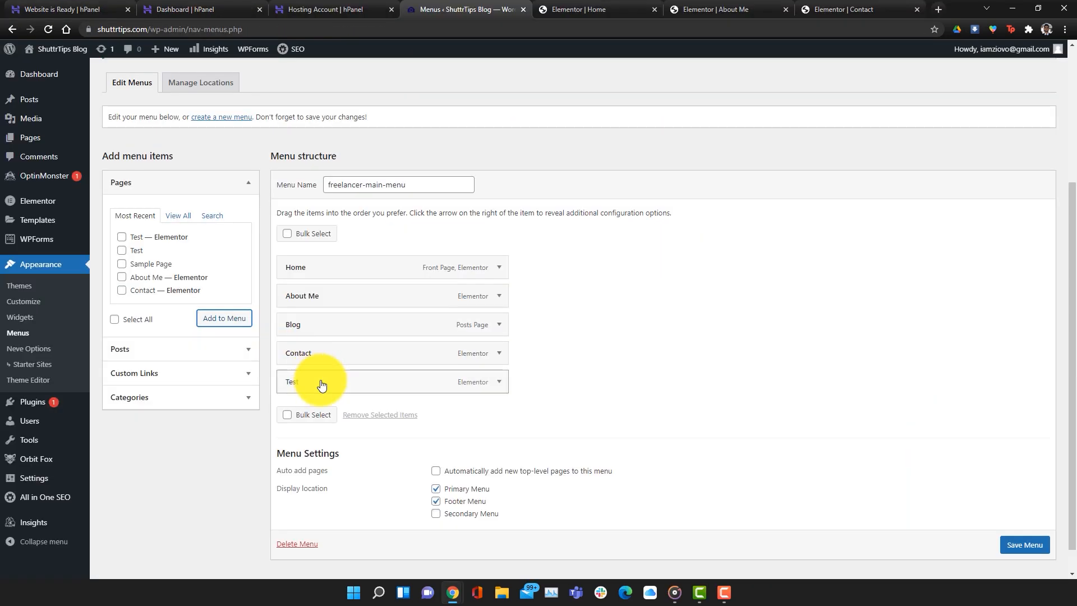
left_click_drag(320, 380, 359, 387)
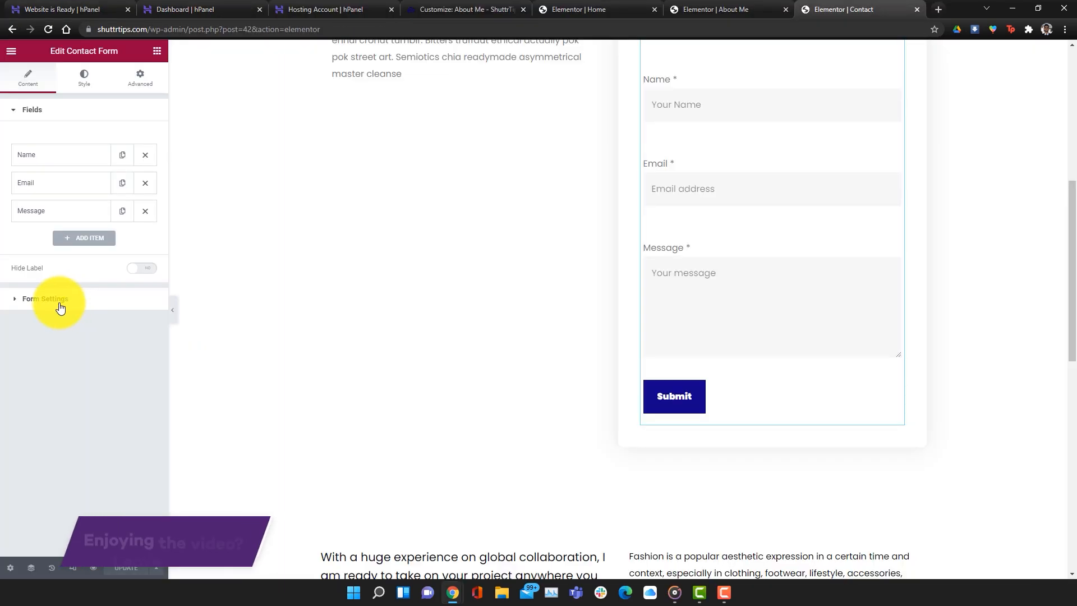
left_click(55, 300)
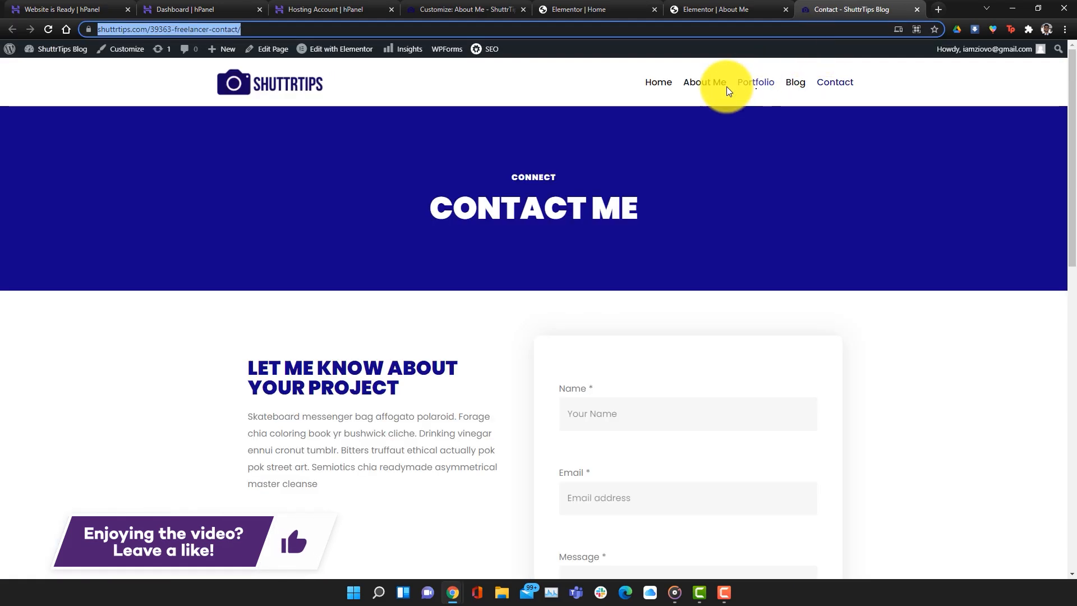
left_click(726, 87)
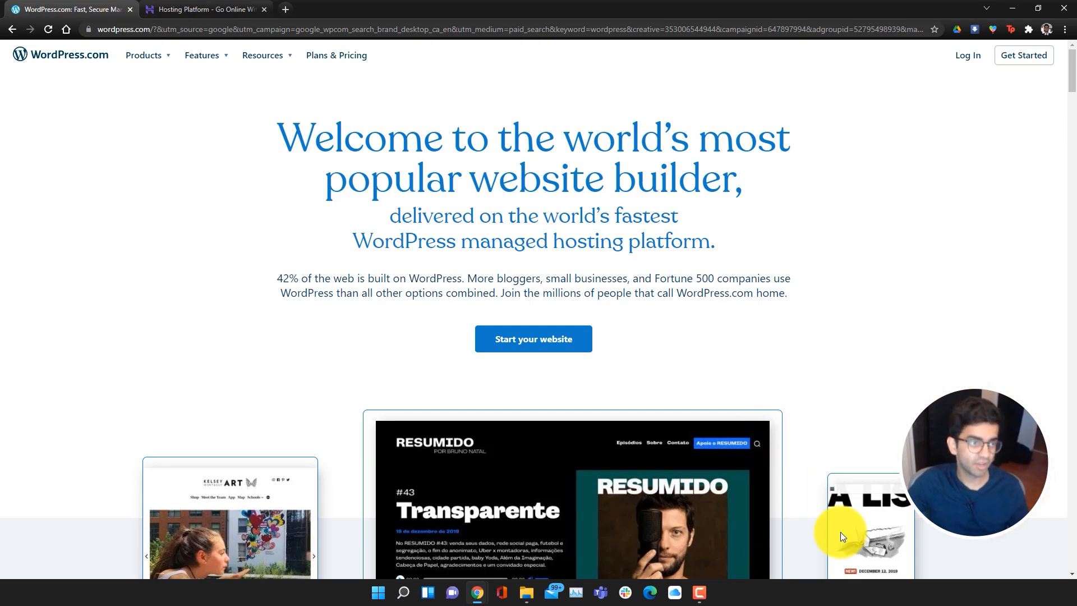
Scroll through the folder's photos, then minimize File Explorer to reveal the ziovo.co page
scroll(815, 498, "down", 5)
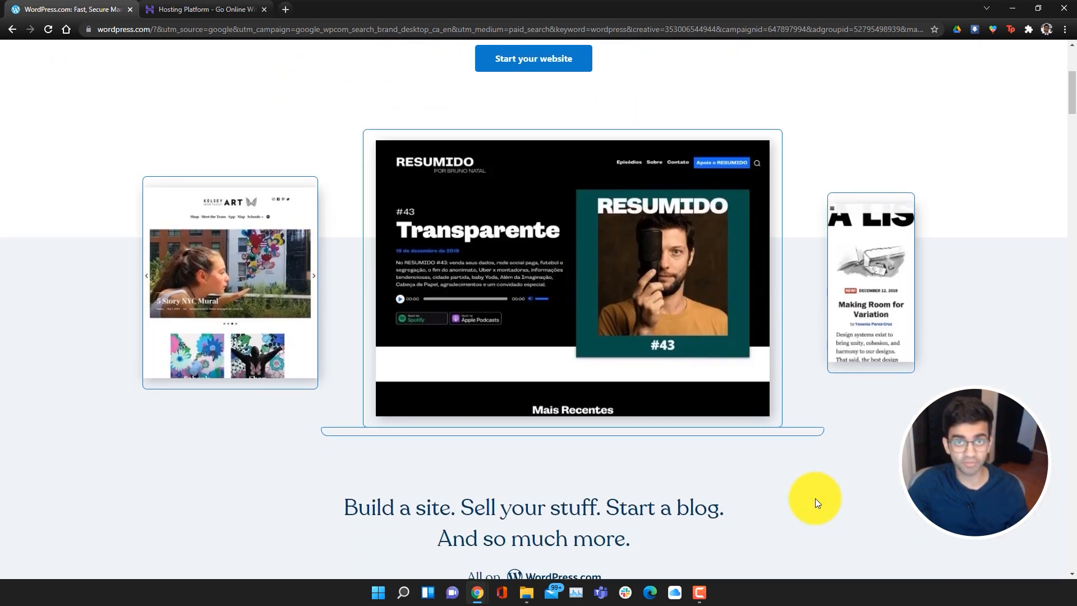
scroll(815, 499, "down", 4)
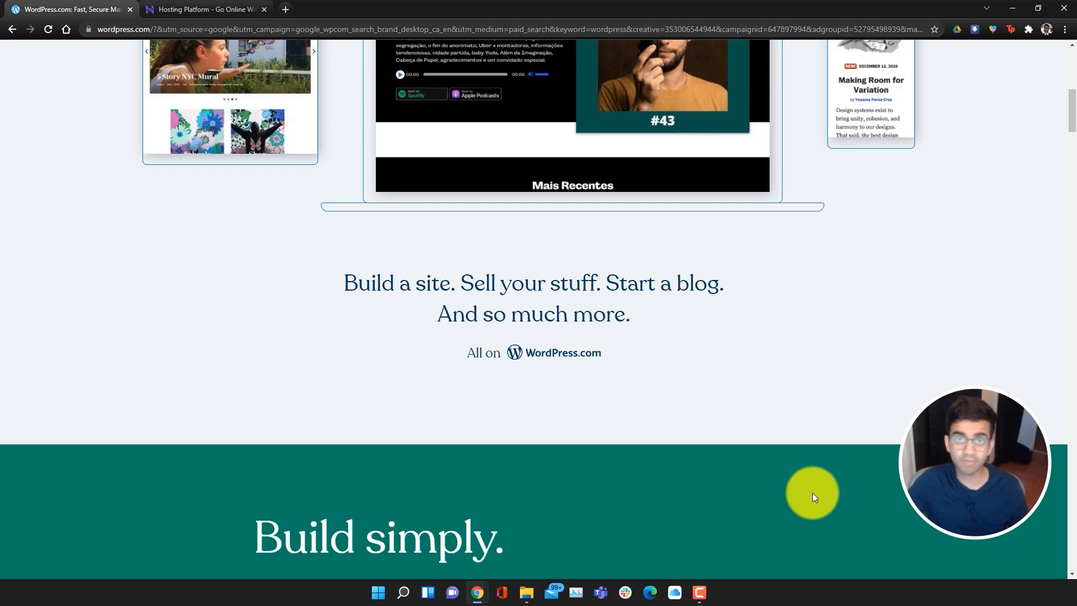
scroll(812, 493, "down", 5)
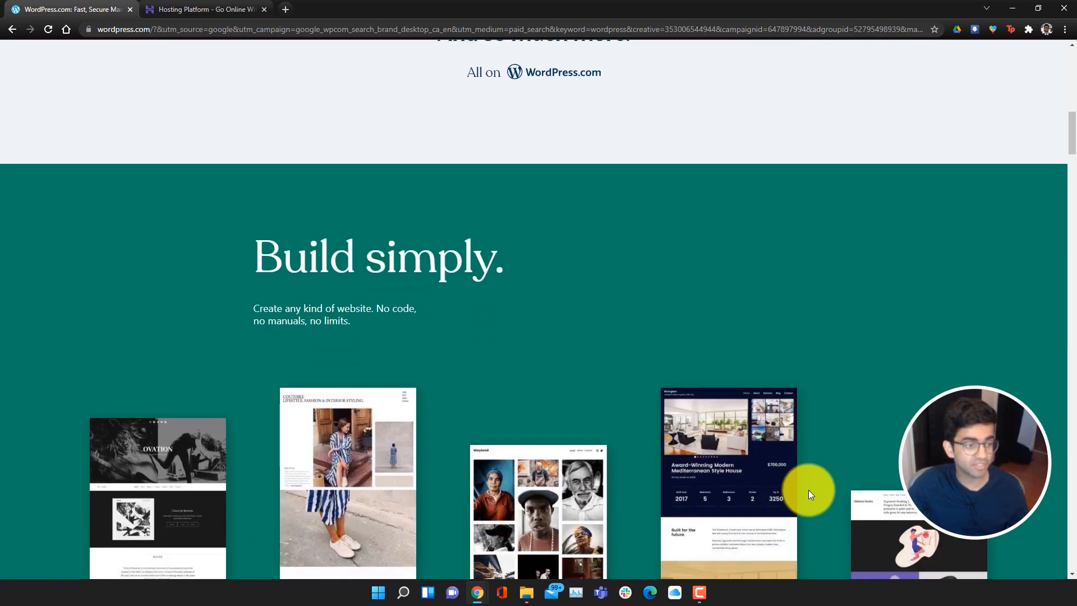
scroll(809, 493, "down", 3)
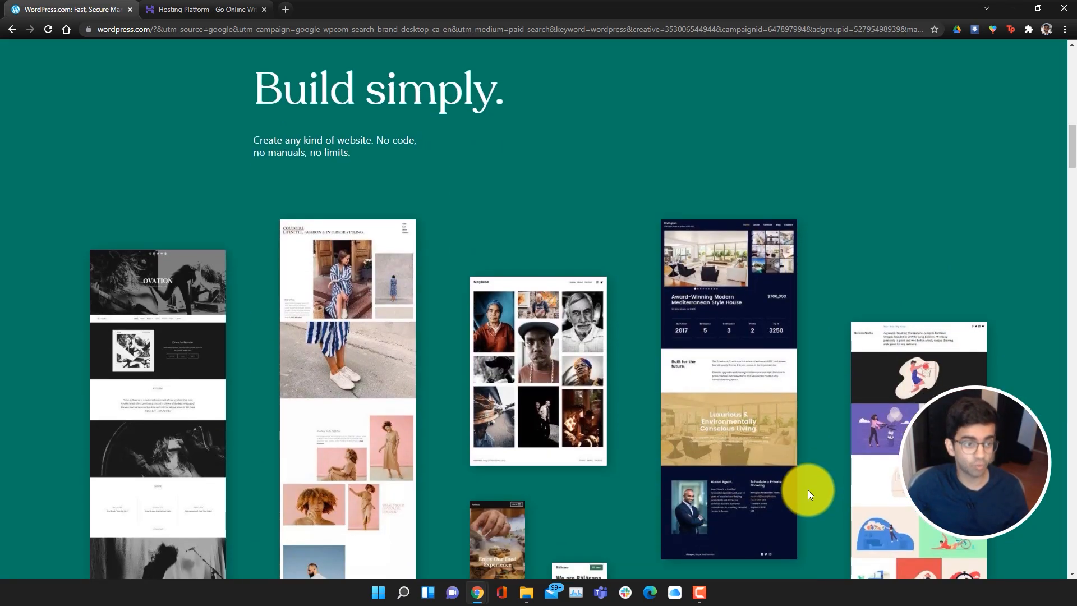
scroll(806, 492, "down", 6)
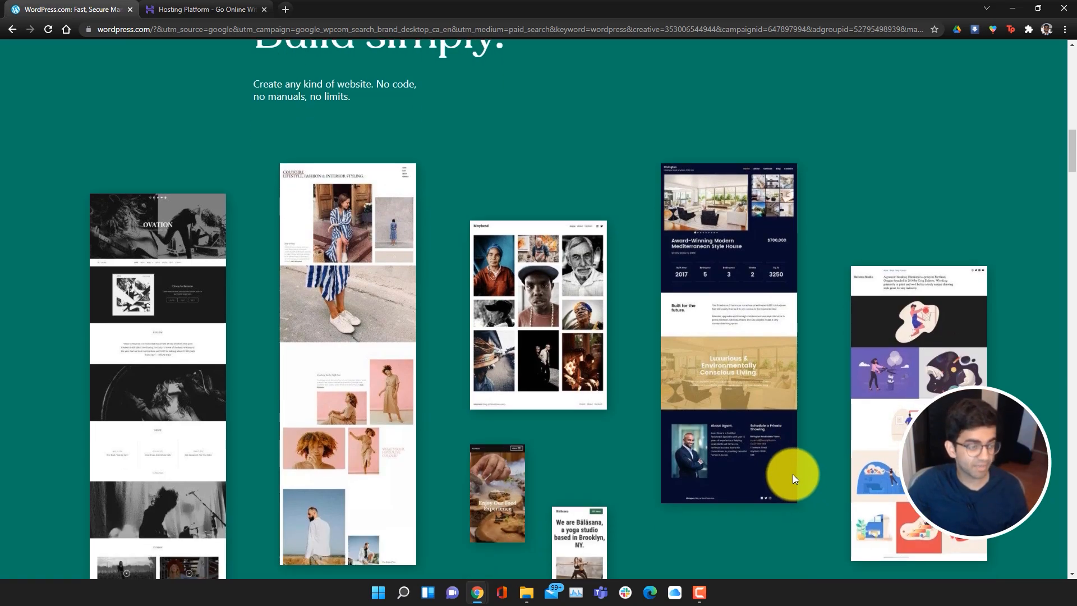
scroll(793, 474, "down", 5)
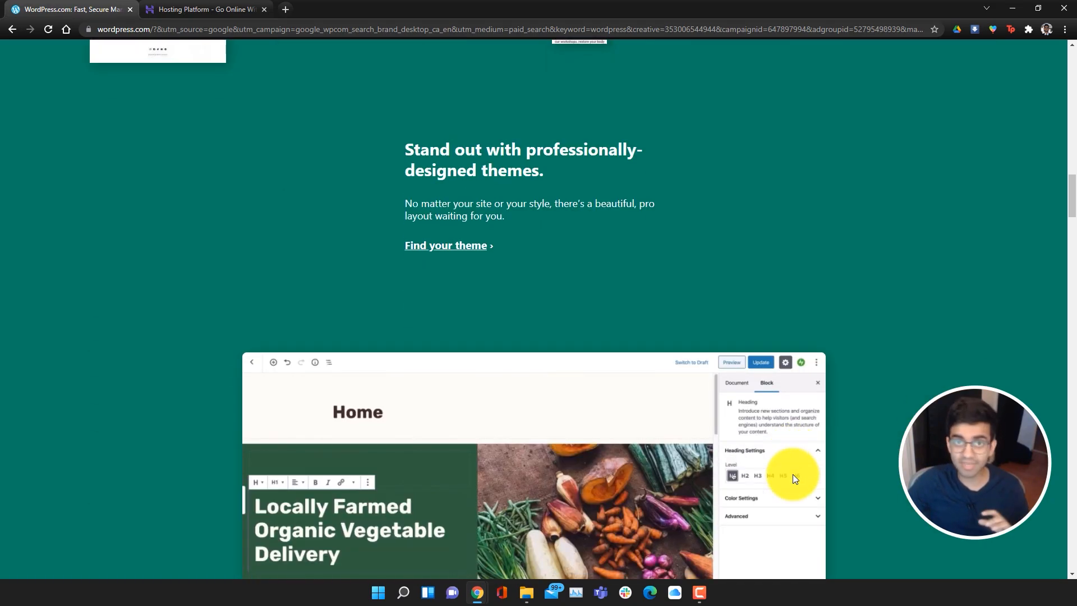
scroll(793, 475, "down", 8)
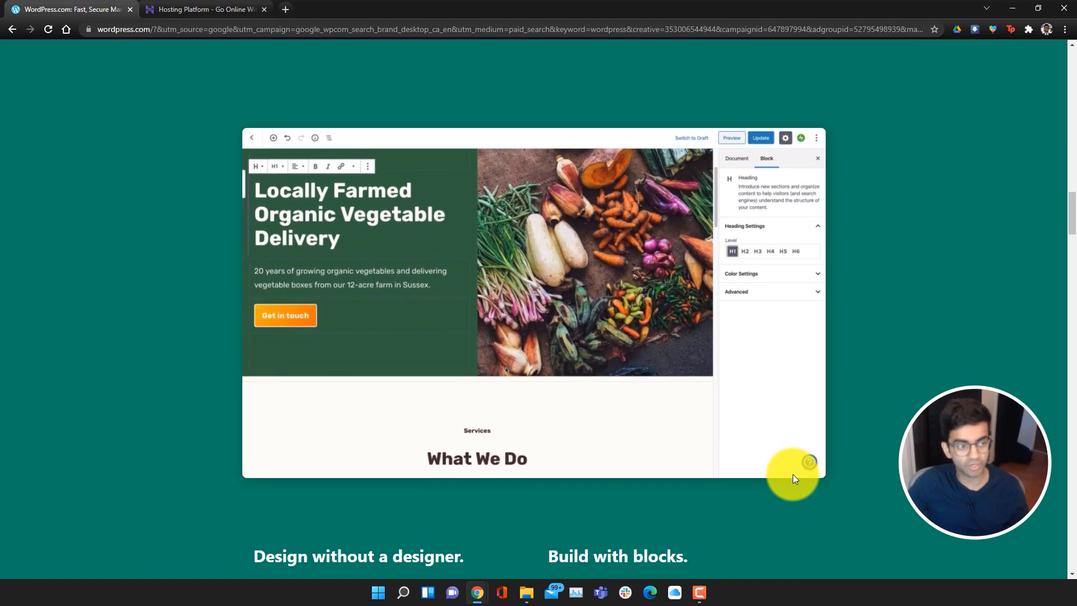
scroll(793, 475, "up", 15)
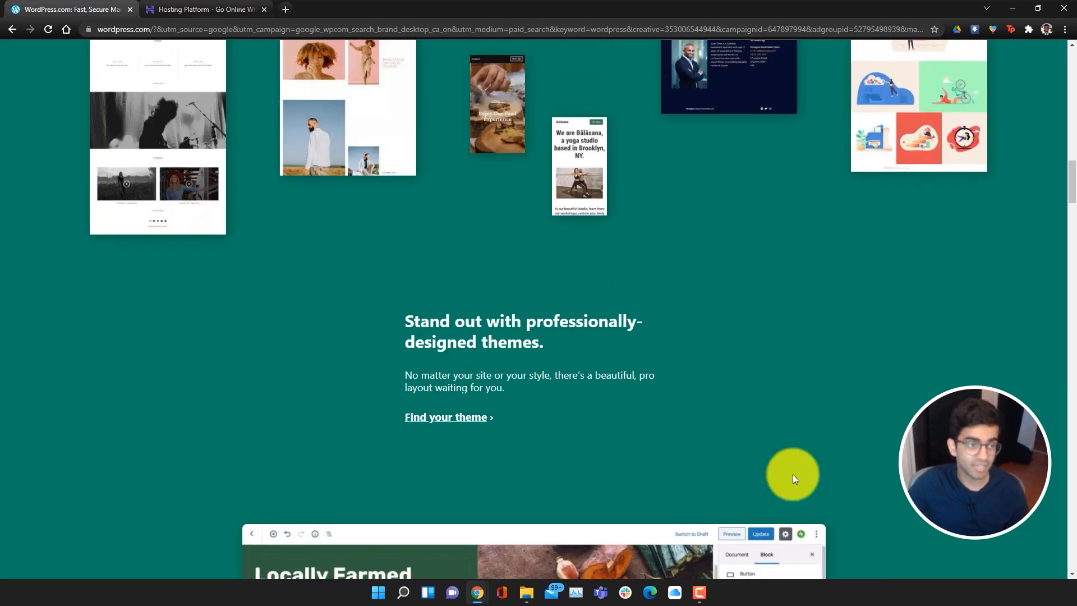
scroll(793, 477, "up", 15)
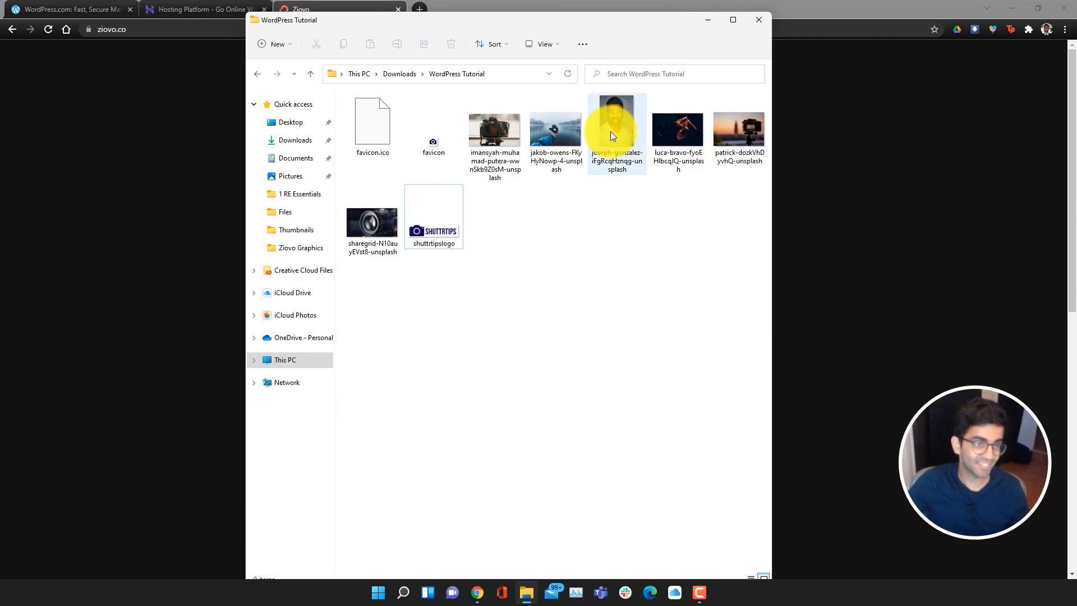
mouse_move(611, 131)
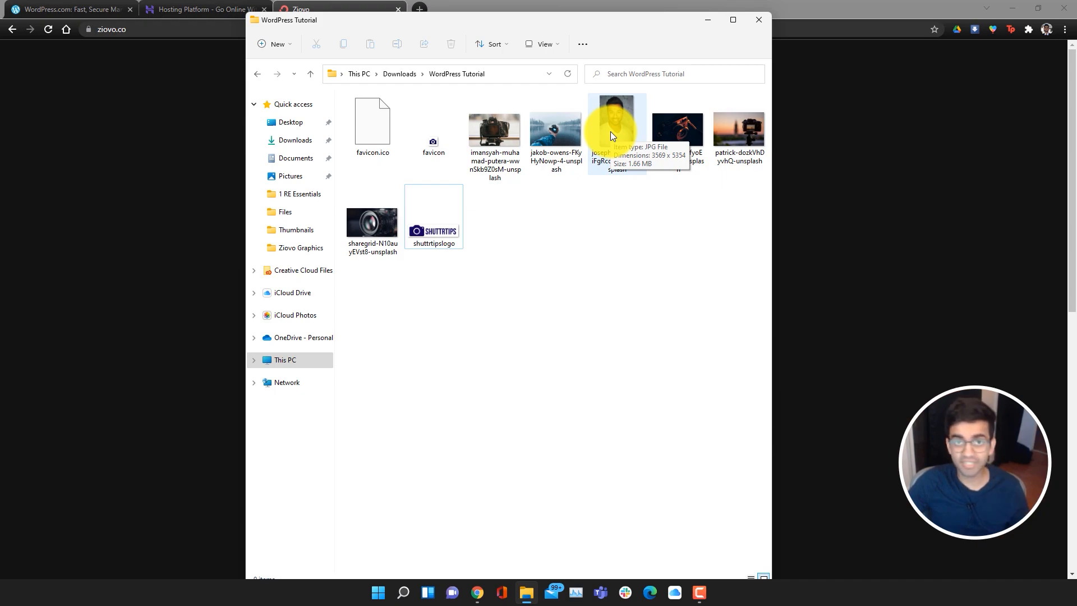
left_click(708, 19)
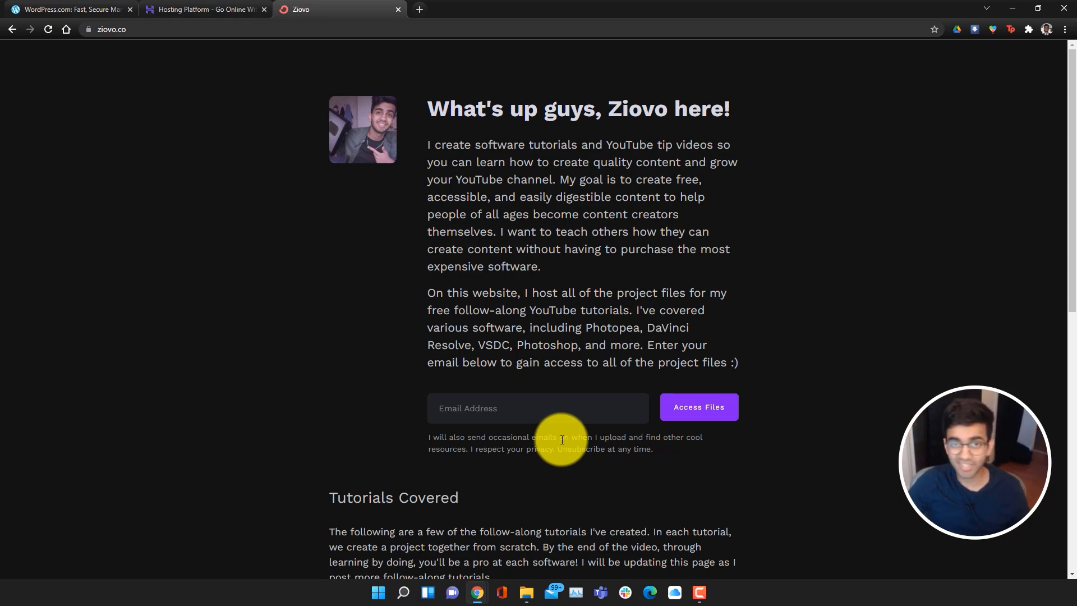
Restore the WordPress Tutorial folder window from the taskbar
left_click(525, 592)
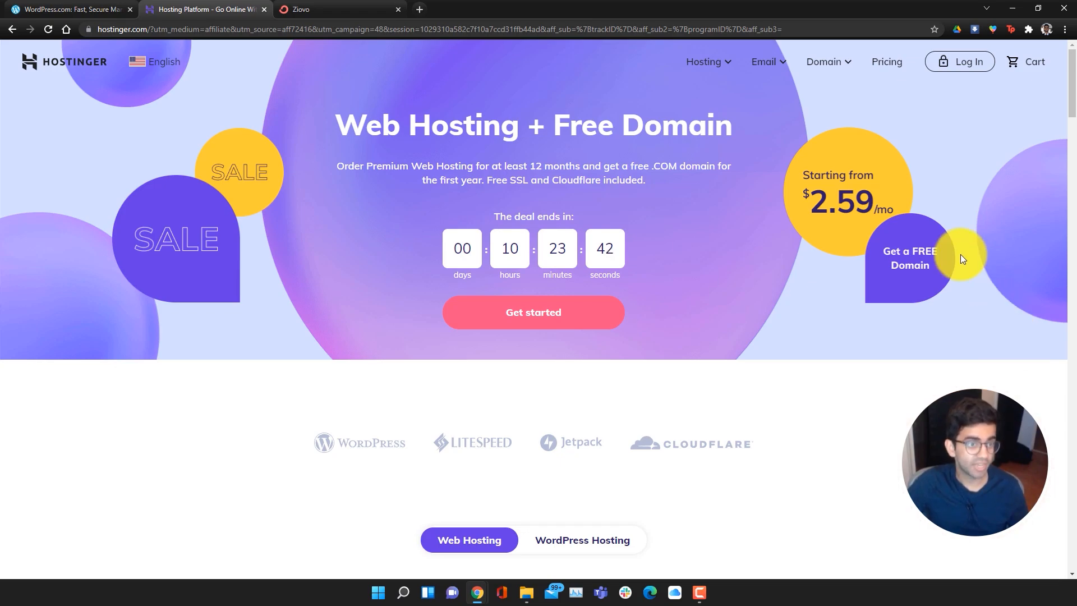
Answer the plan quiz with Myself, No and No experience, then review Premium Shared Hosting features
left_click(565, 313)
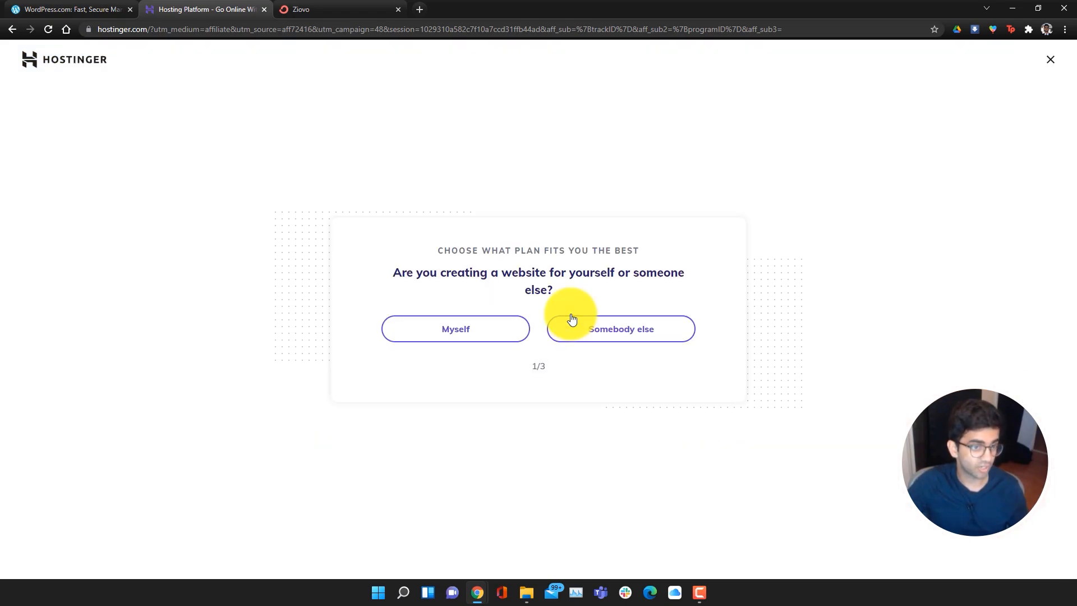
left_click(498, 325)
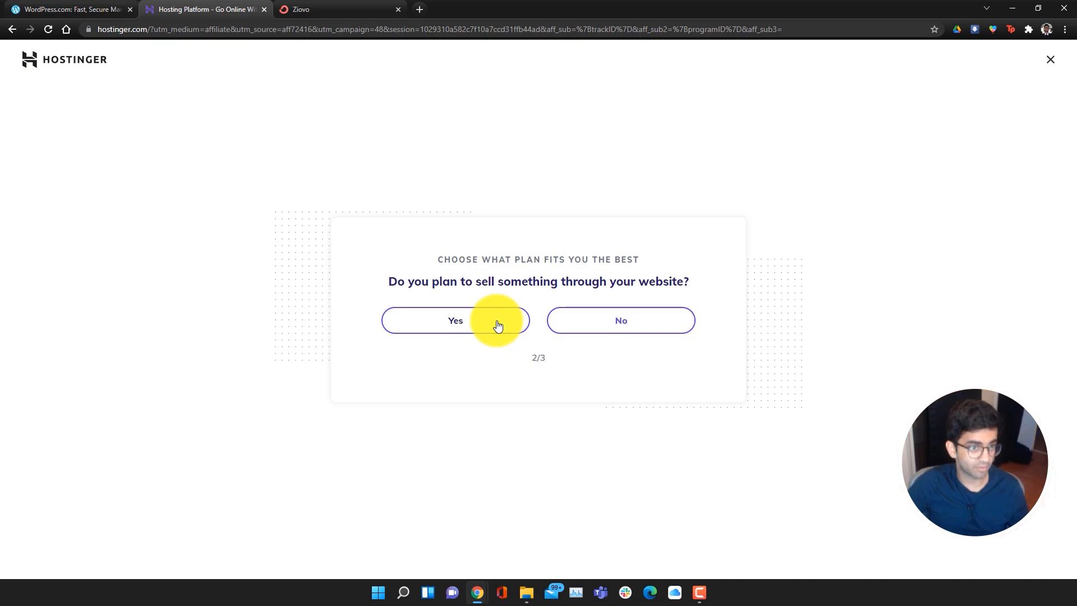
left_click(666, 326)
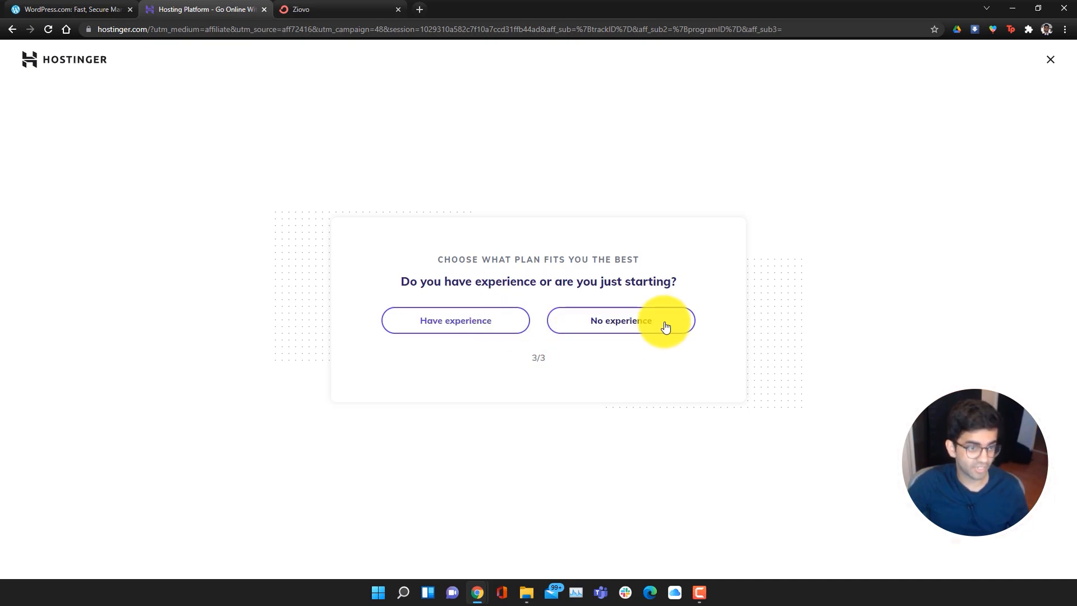
left_click(572, 323)
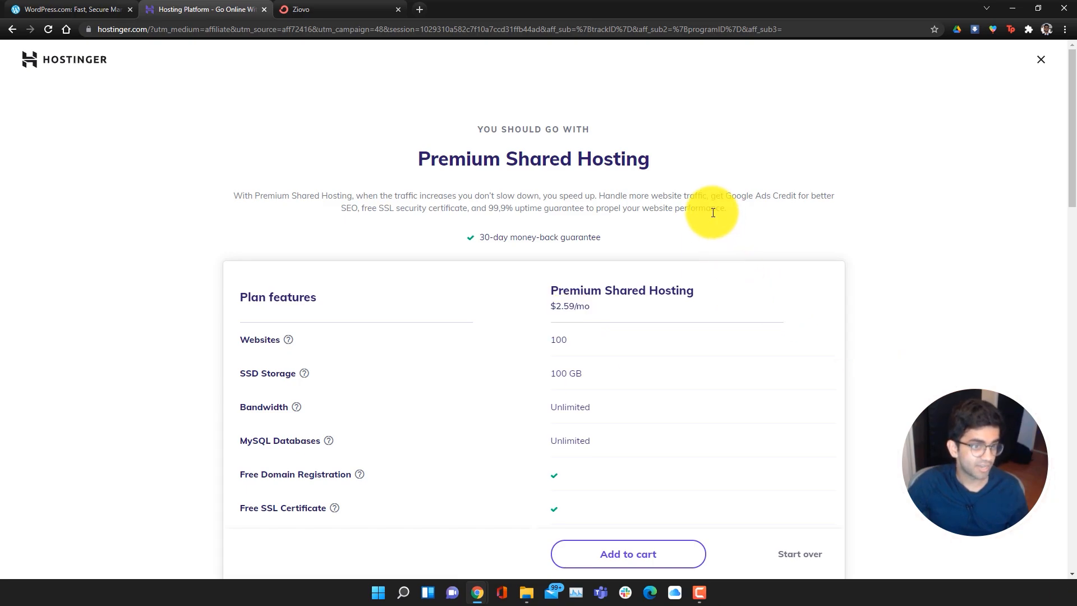
scroll(712, 214, "down", 2)
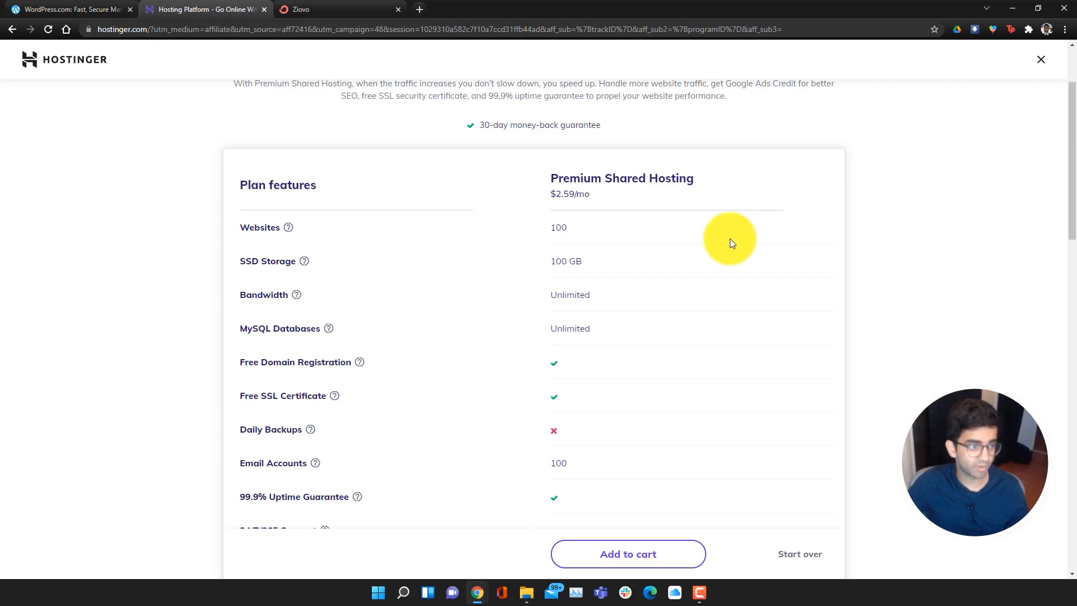
scroll(710, 258, "down", 5)
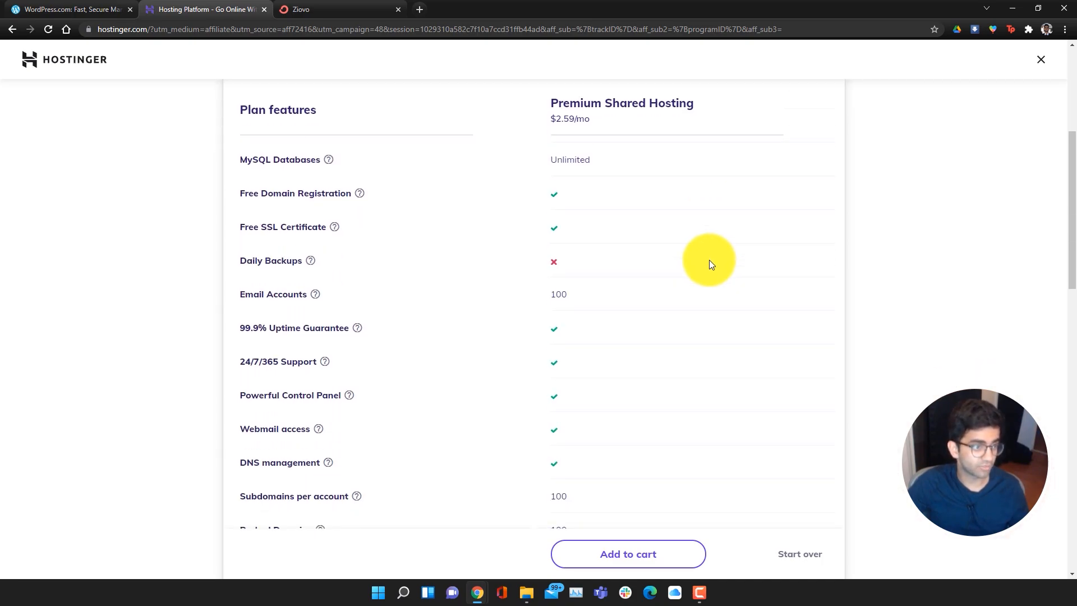
scroll(746, 307, "down", 10)
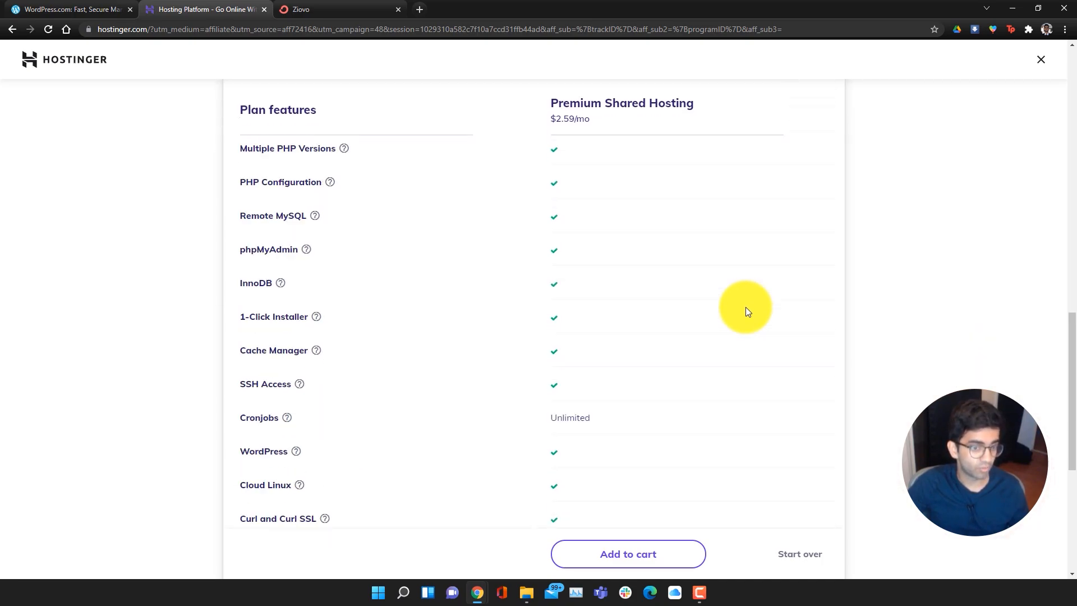
scroll(729, 331, "down", 4)
Add Premium Shared Hosting to the cart with a 12-month period and PayPal payment
left_click(680, 530)
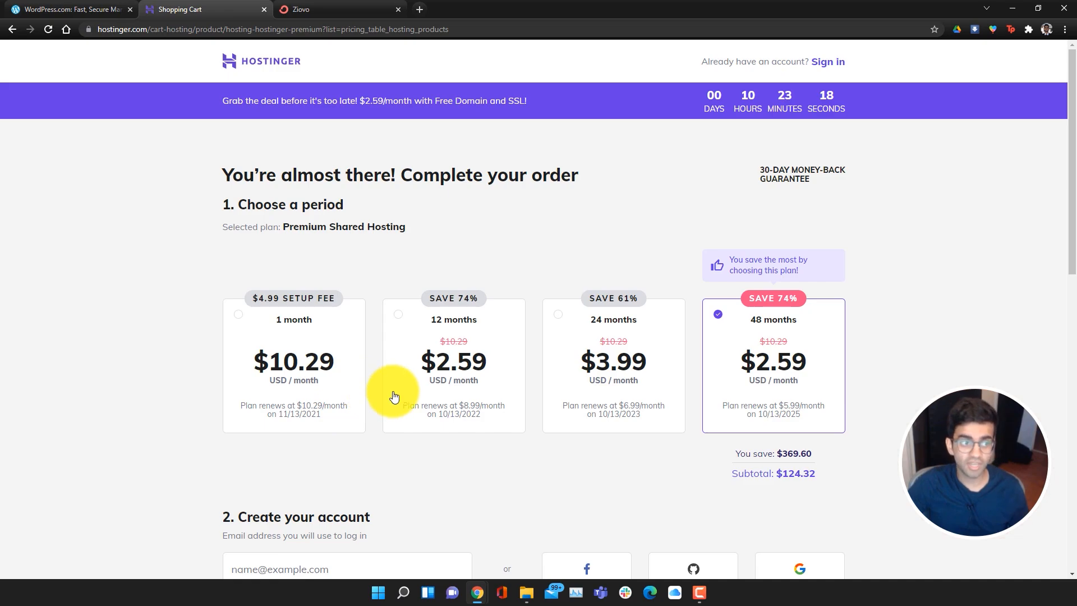
left_click(398, 318)
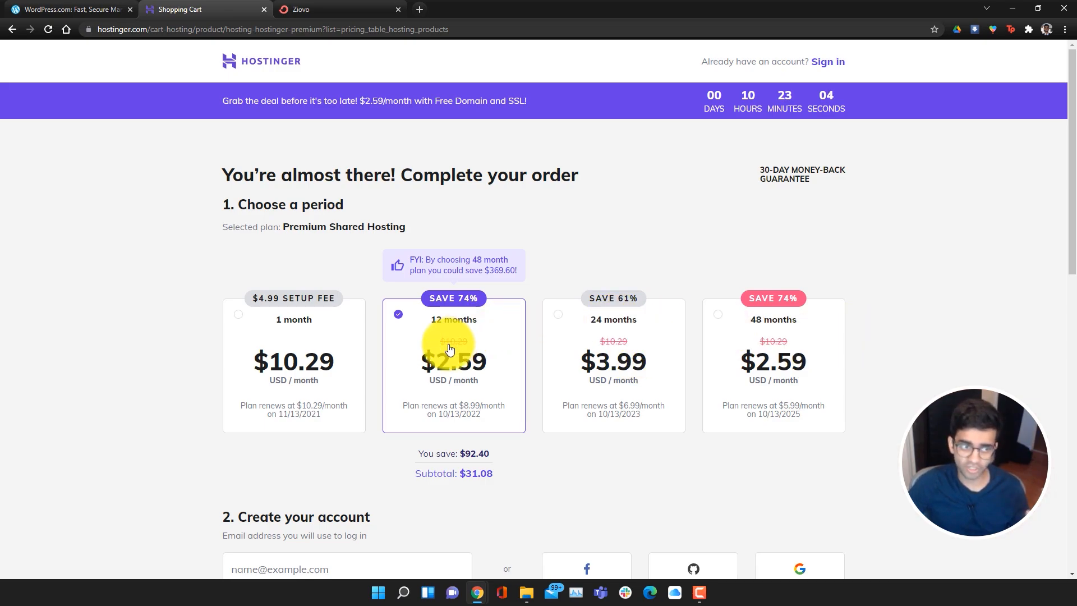
scroll(473, 374, "down", 5)
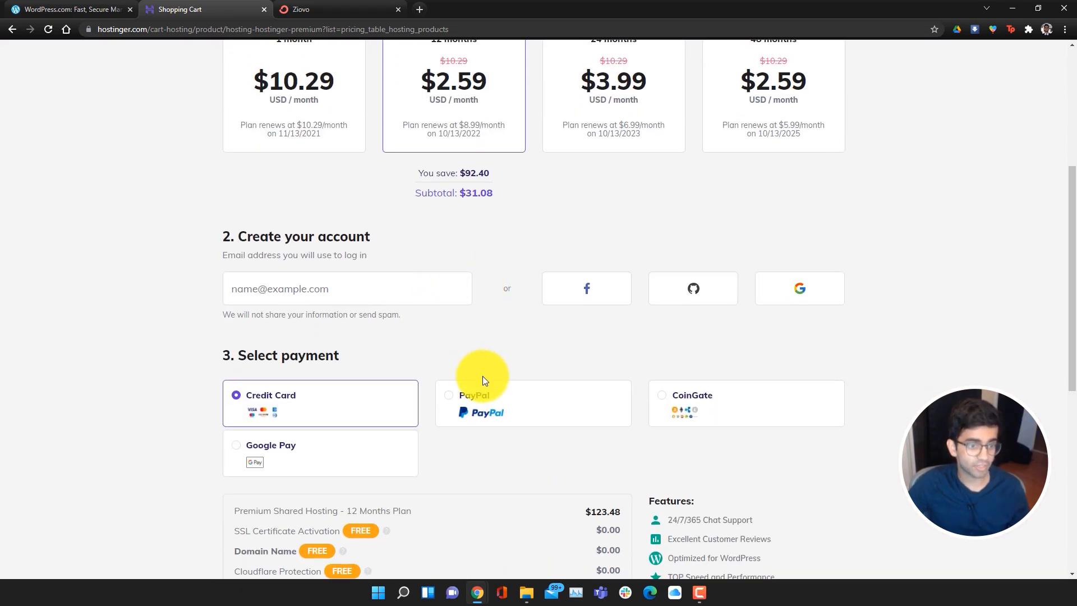
left_click(482, 393)
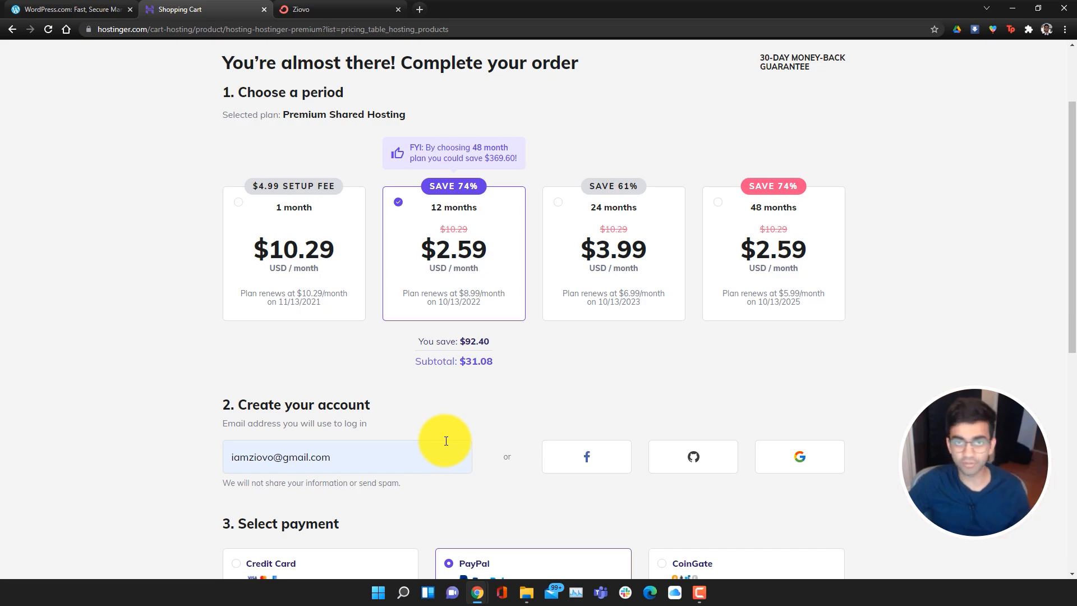
Apply the coupon code ZIOVO to the order
scroll(554, 467, "down", 6)
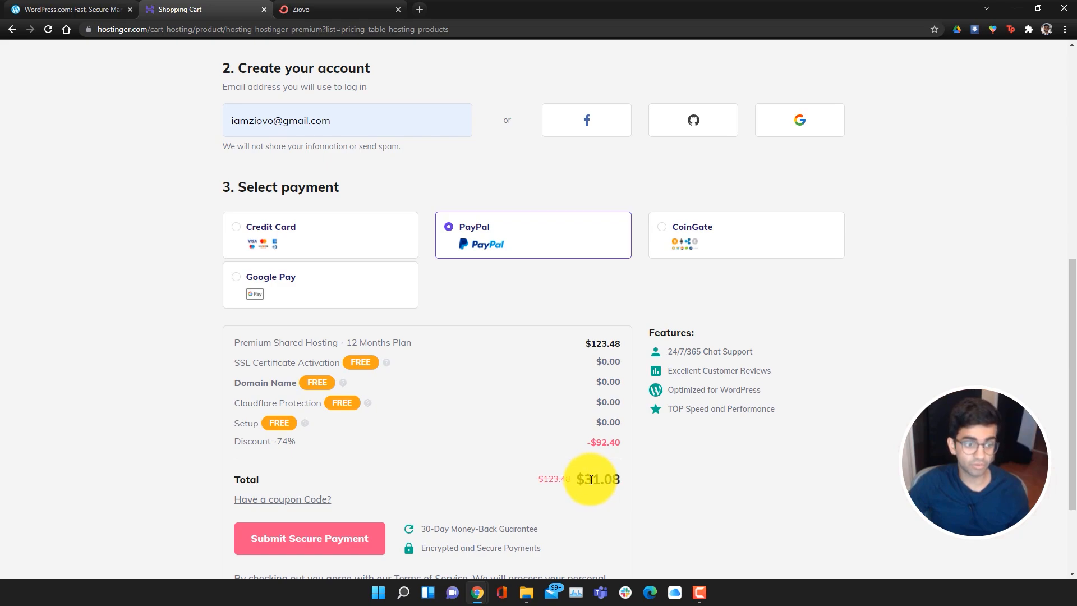
scroll(657, 498, "up", 3)
scroll(661, 498, "down", 3)
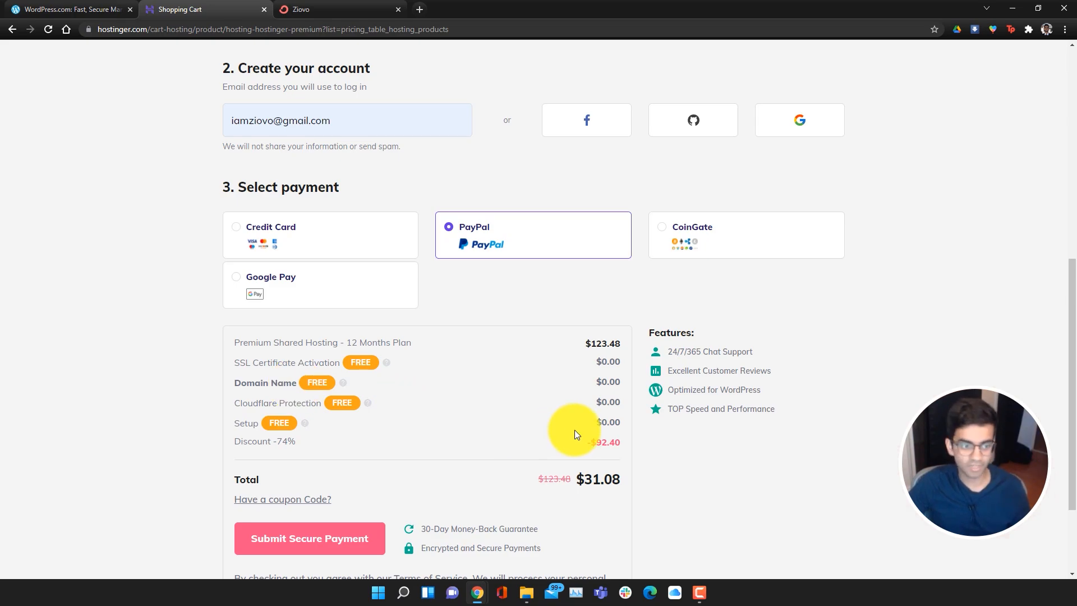
scroll(583, 433, "down", 2)
left_click(313, 375)
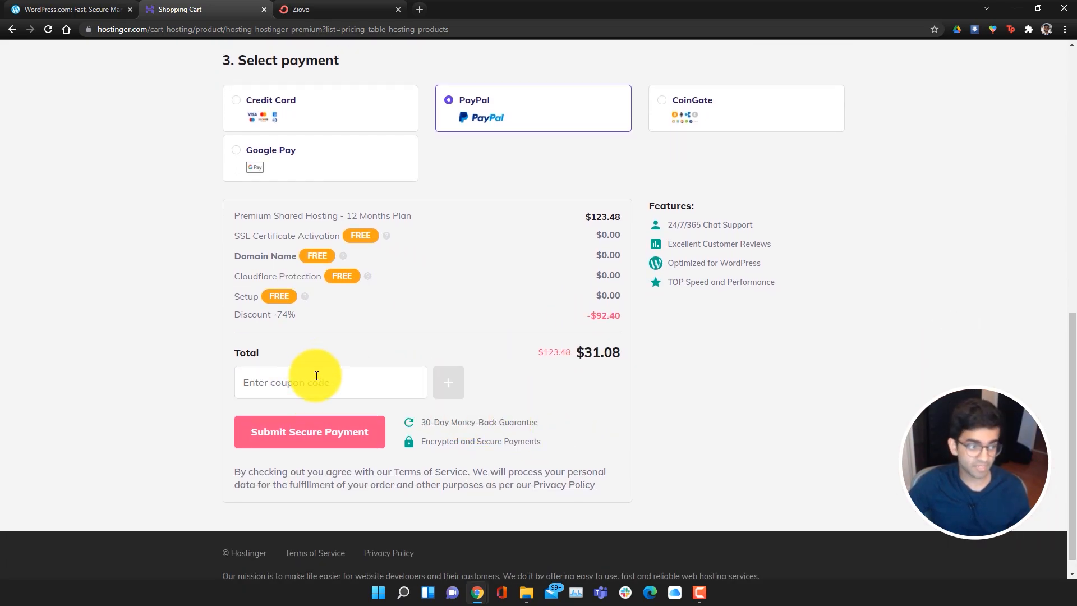
type("ZIOVO")
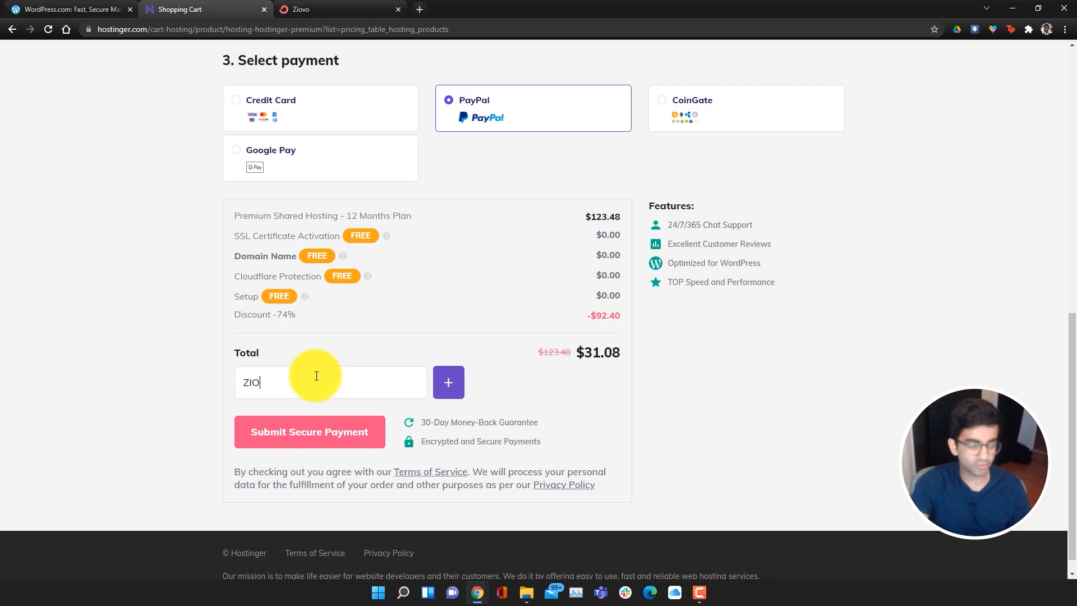
left_click(454, 381)
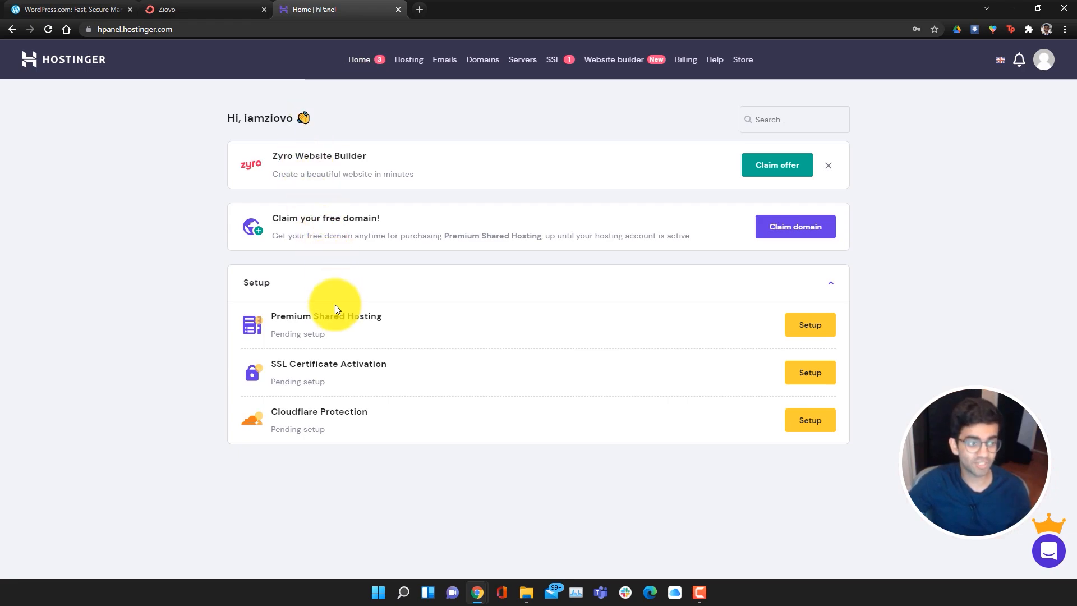
Start the hosting setup answering Myself, A blog, Experienced, then back out to the Hello page
left_click(793, 334)
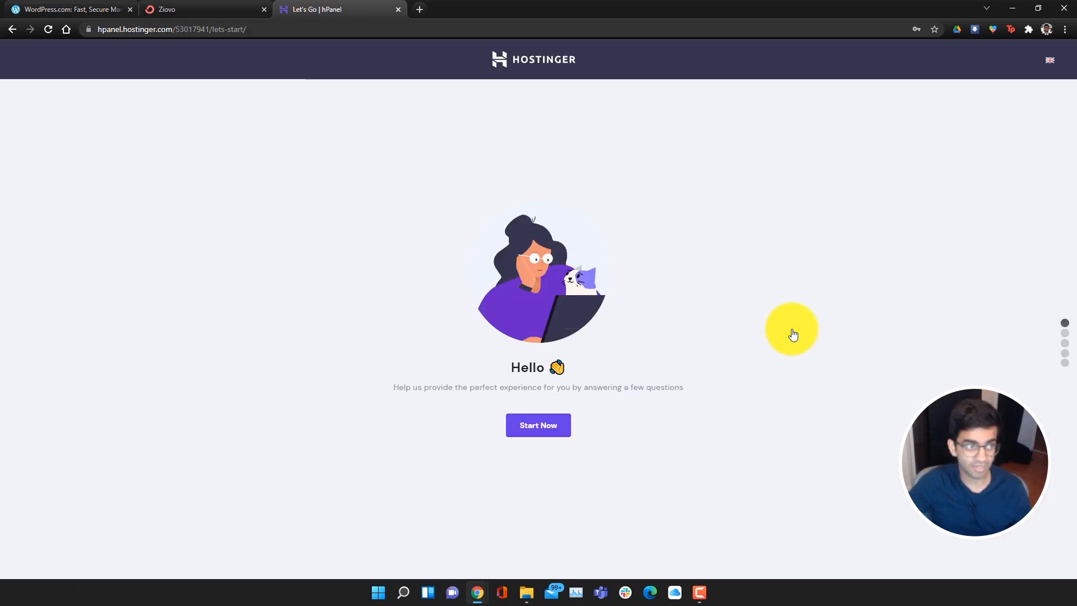
left_click(548, 428)
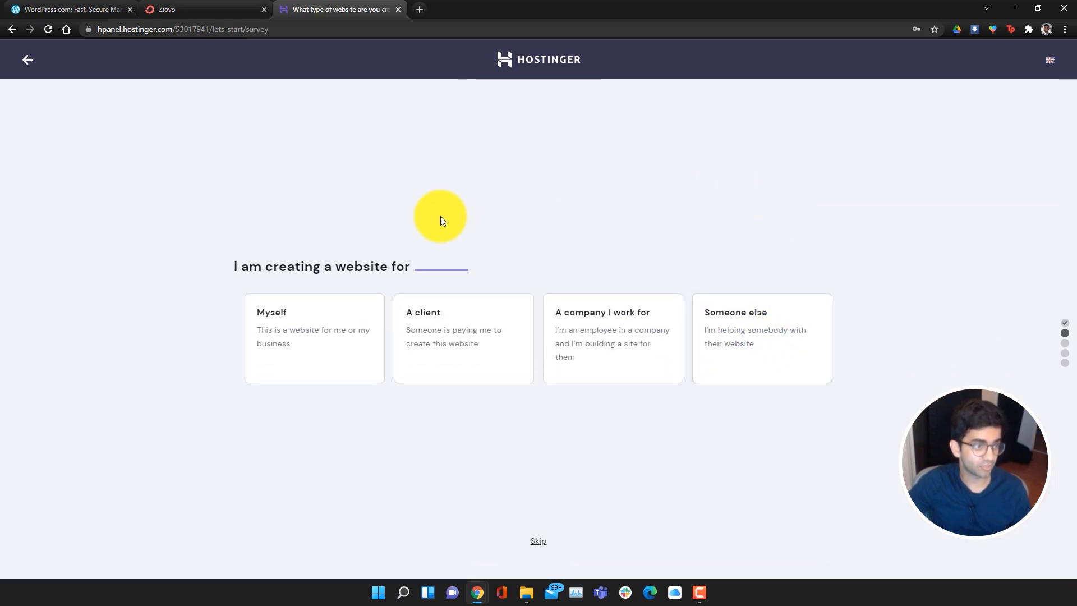
left_click(303, 330)
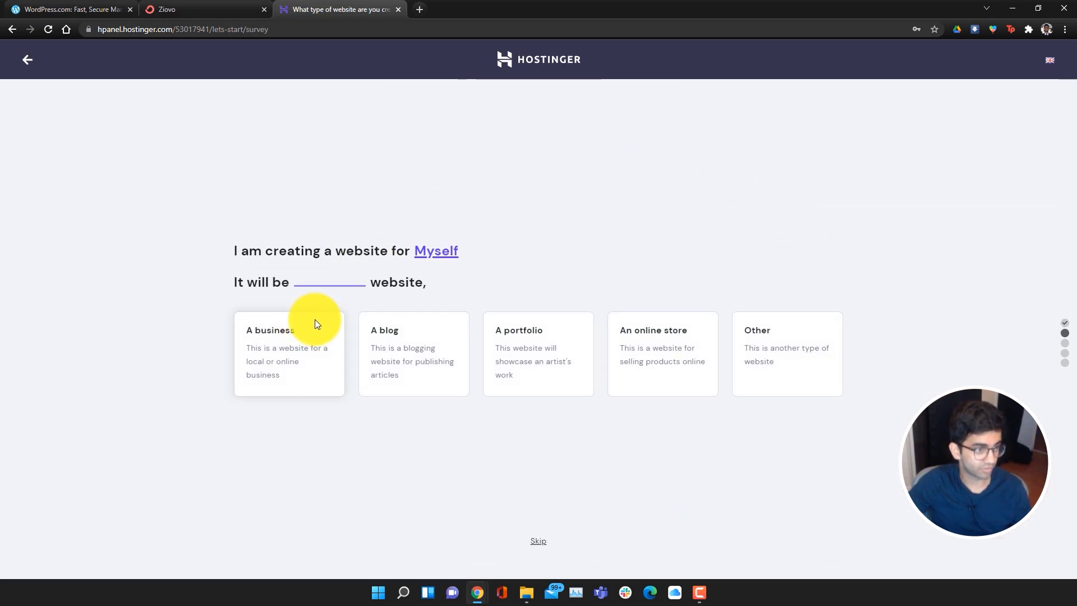
left_click(403, 336)
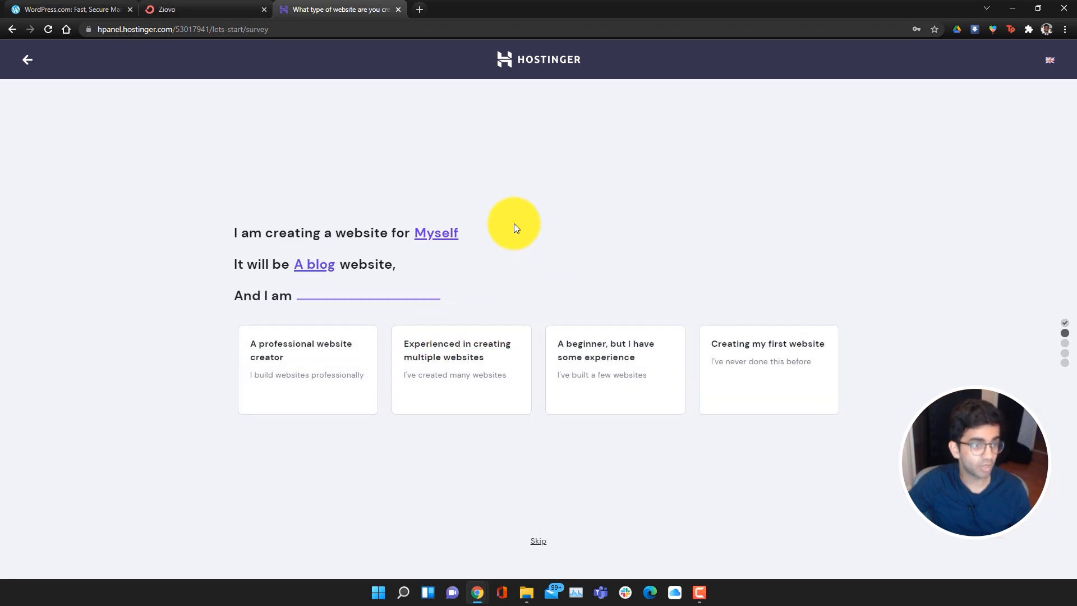
left_click(465, 367)
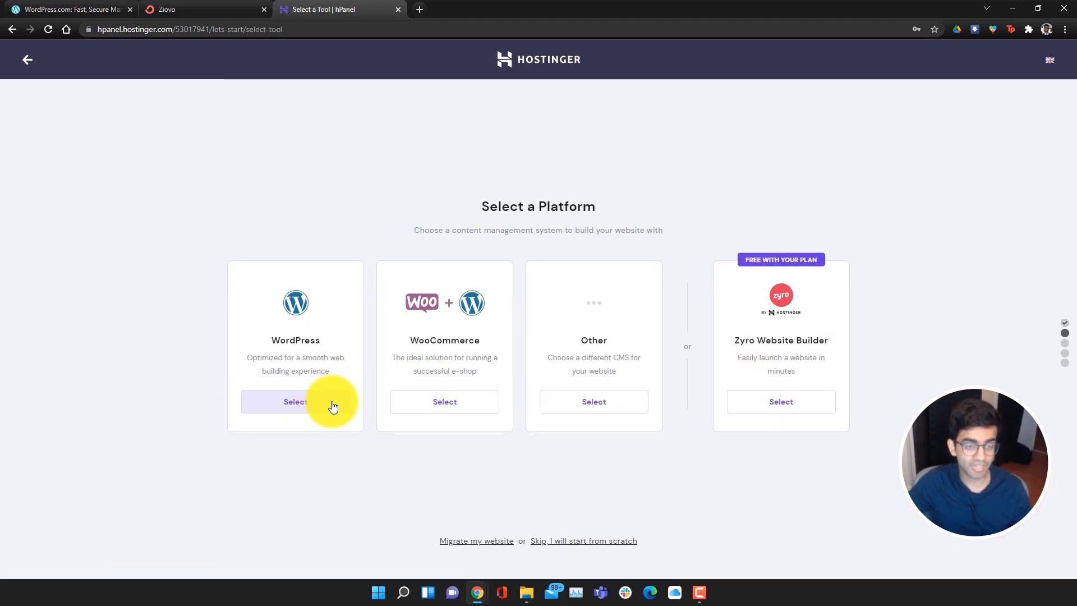
left_click(31, 61)
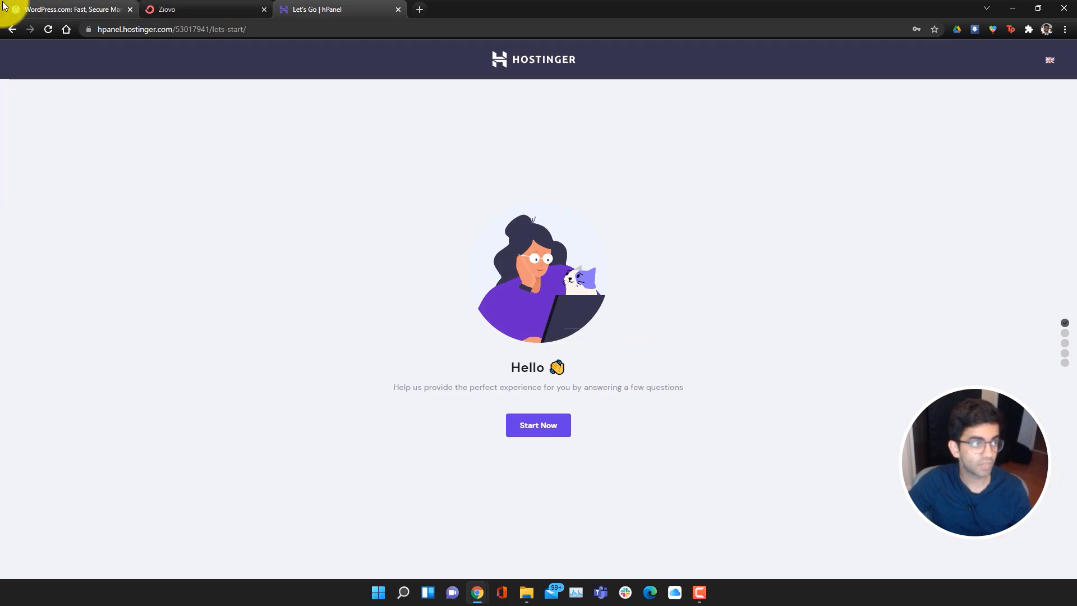
left_click(12, 29)
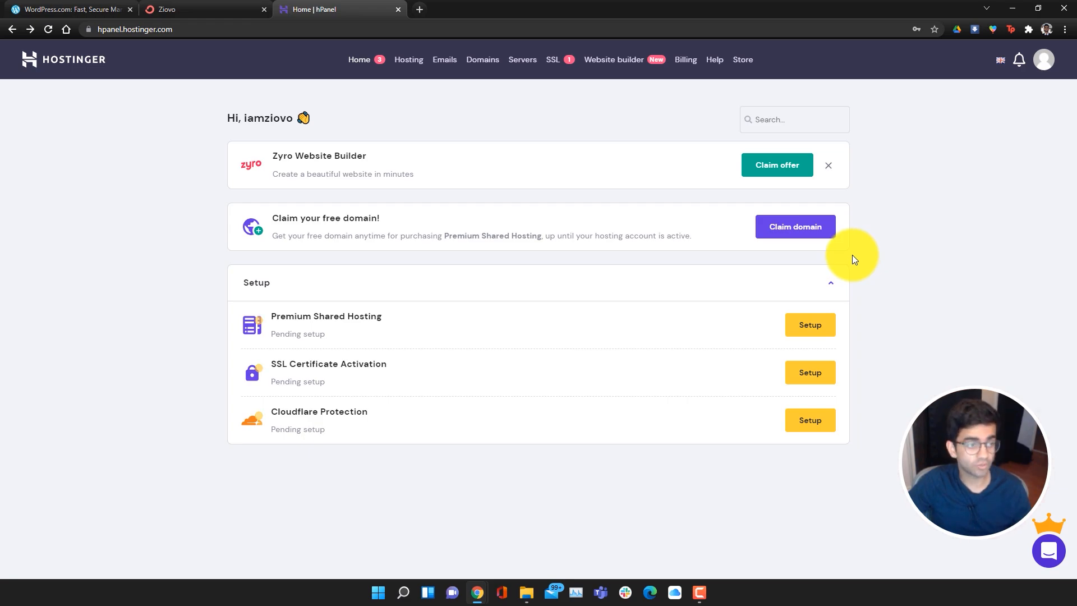
Claim shuttrtips.com as the free domain and start its registration
left_click(809, 228)
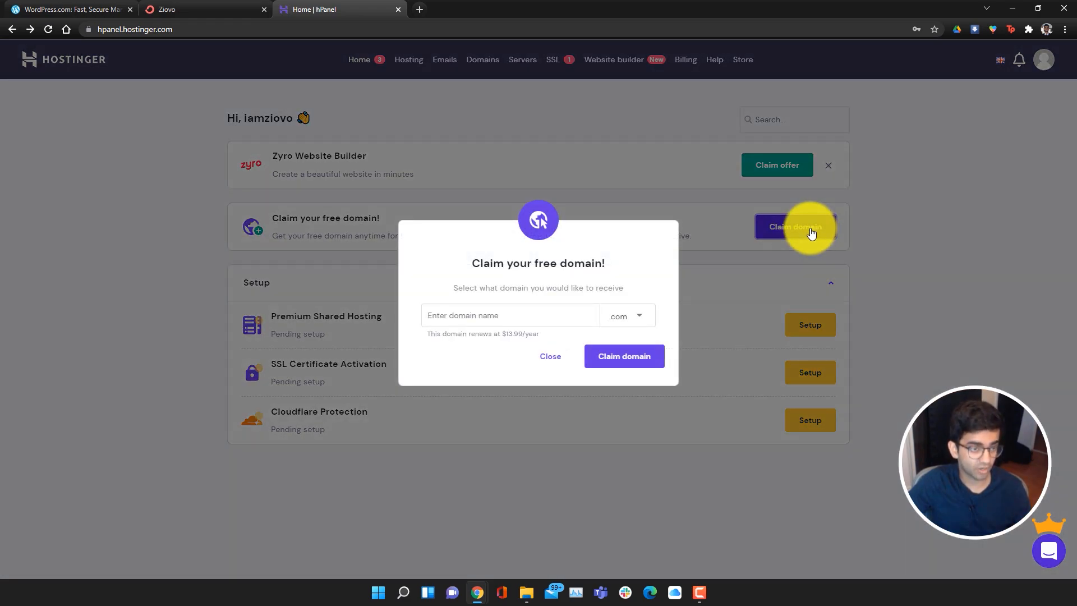
left_click(550, 314)
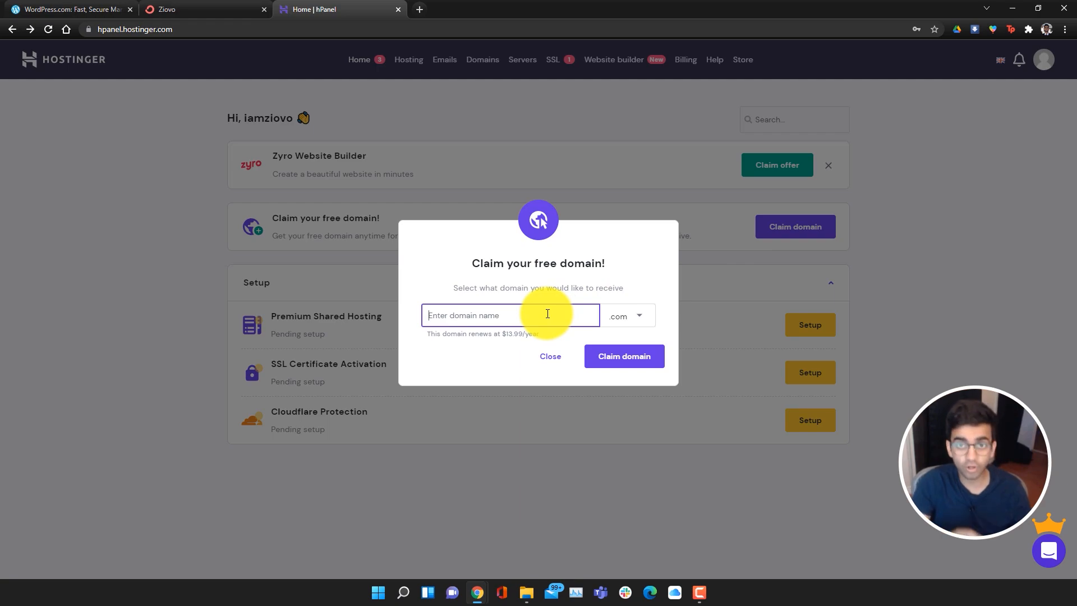
type("shuttrtips")
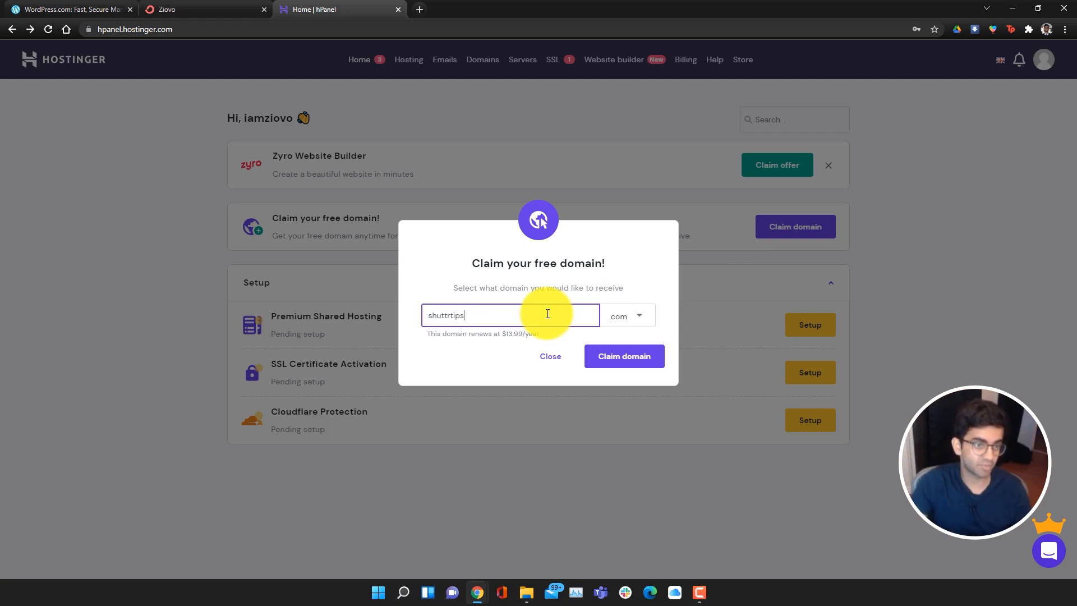
left_click(644, 360)
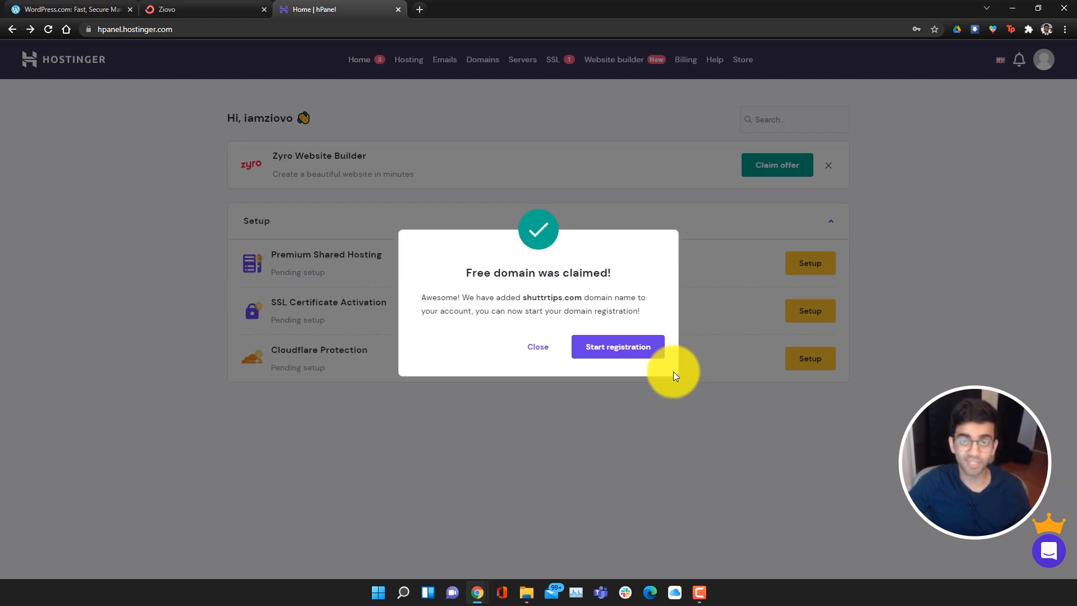
left_click(636, 356)
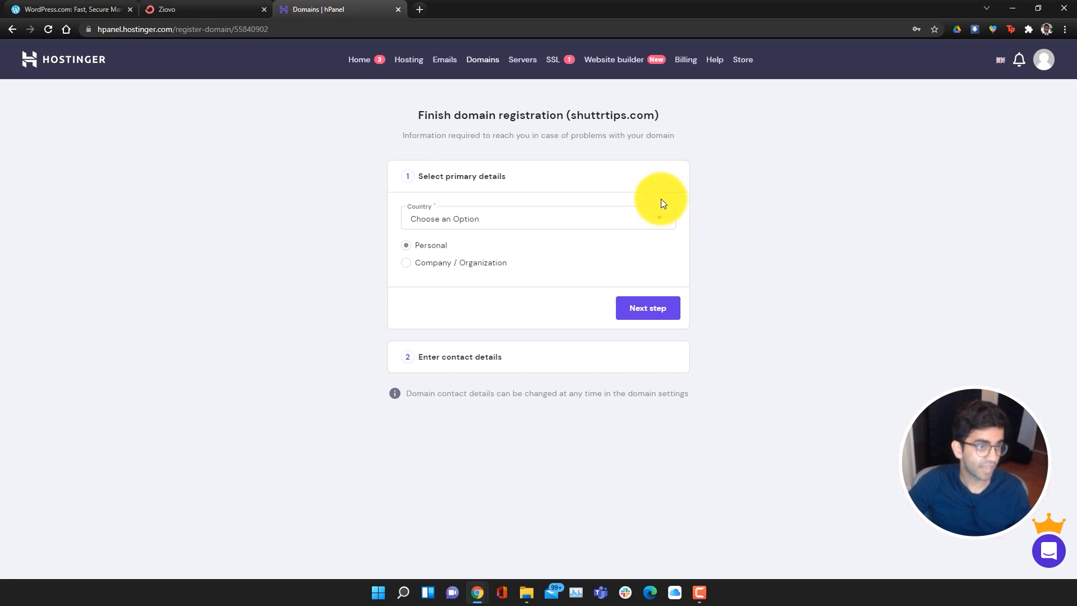
Register shuttrtips.com with Canada as the country and a personal contact
left_click(544, 224)
scroll(584, 296, "down", 6)
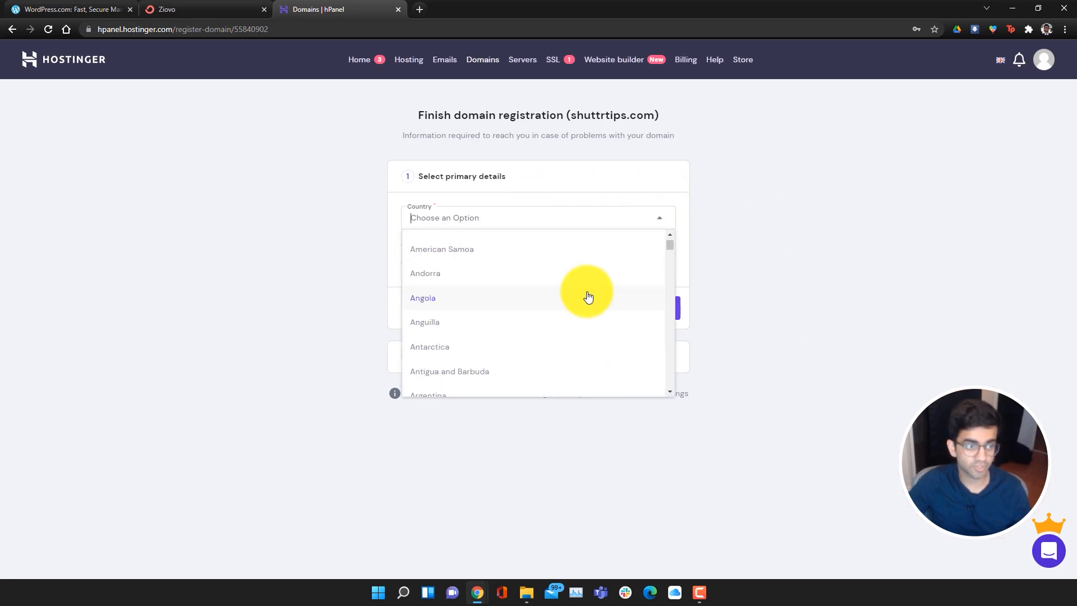
scroll(572, 320, "down", 6)
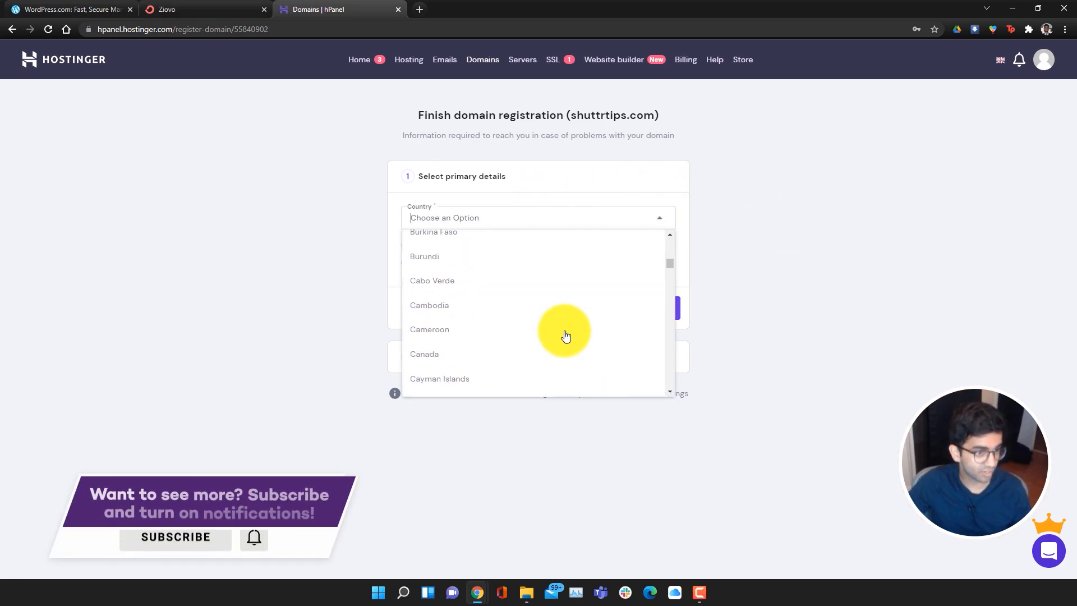
left_click(542, 353)
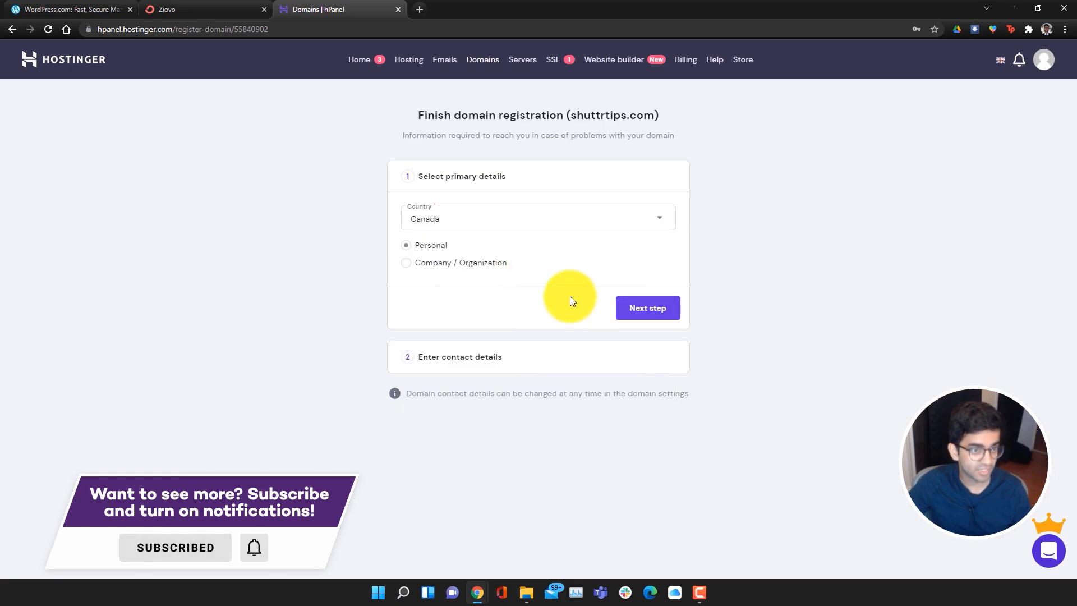
left_click(646, 308)
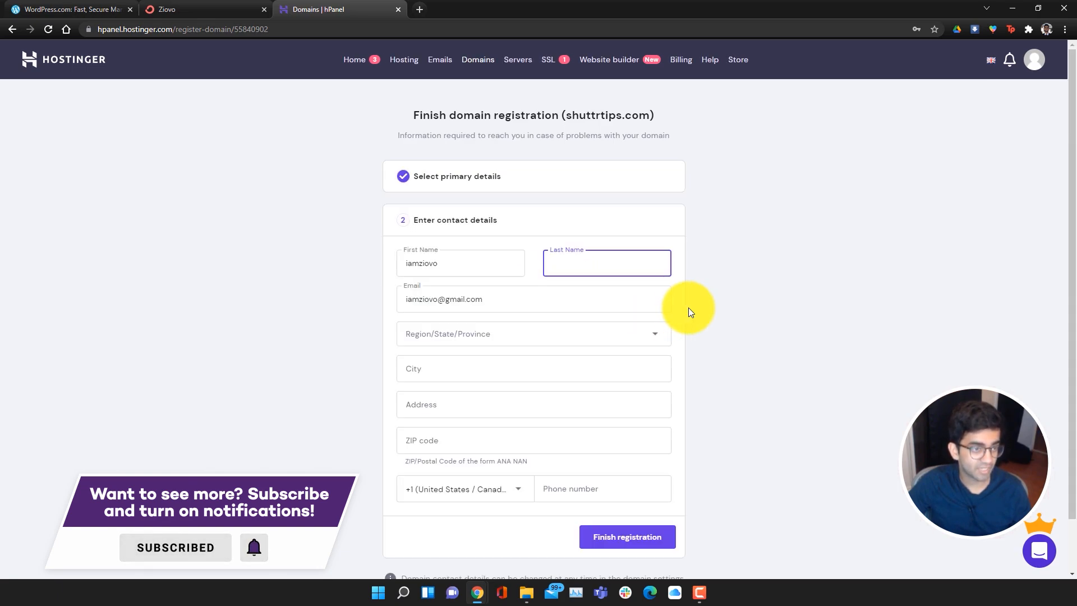
scroll(730, 426, "down", 1)
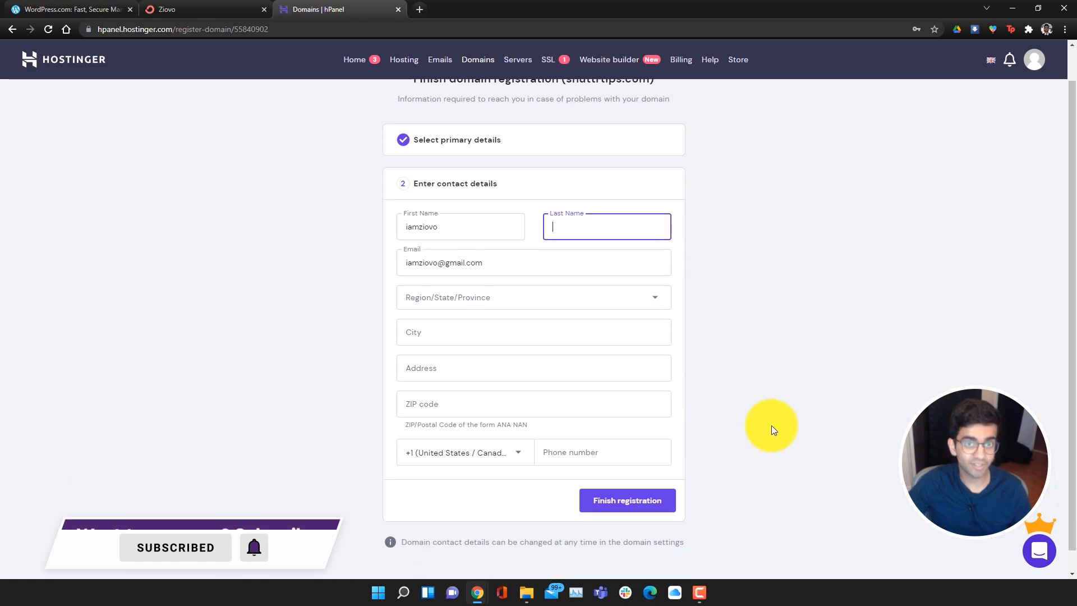
left_click(660, 478)
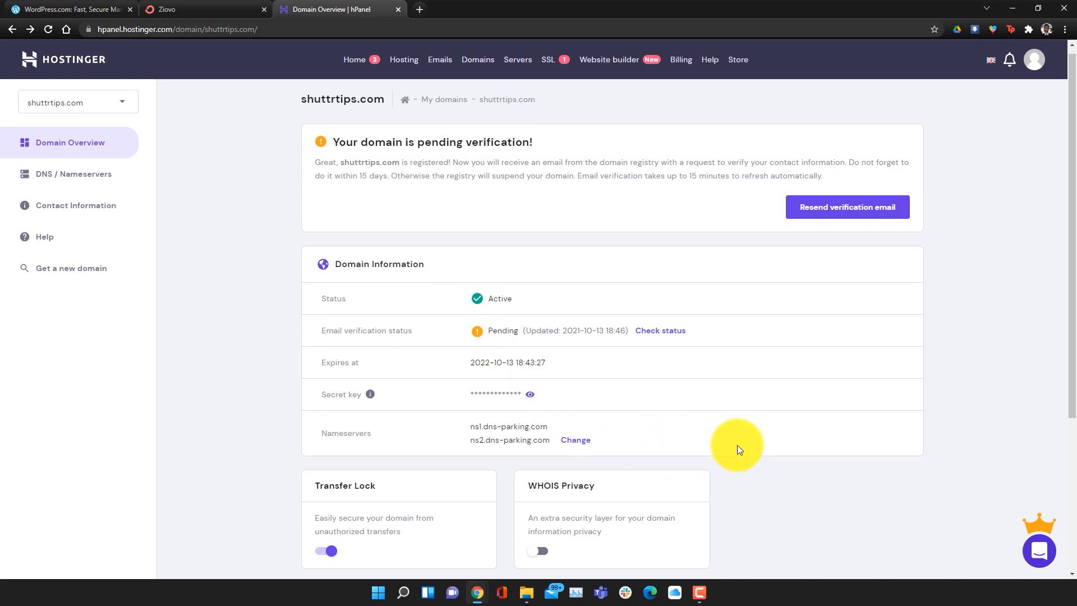
From Hosting, rerun the setup survey answering Myself, A blog, and experienced with multiple websites
left_click(407, 60)
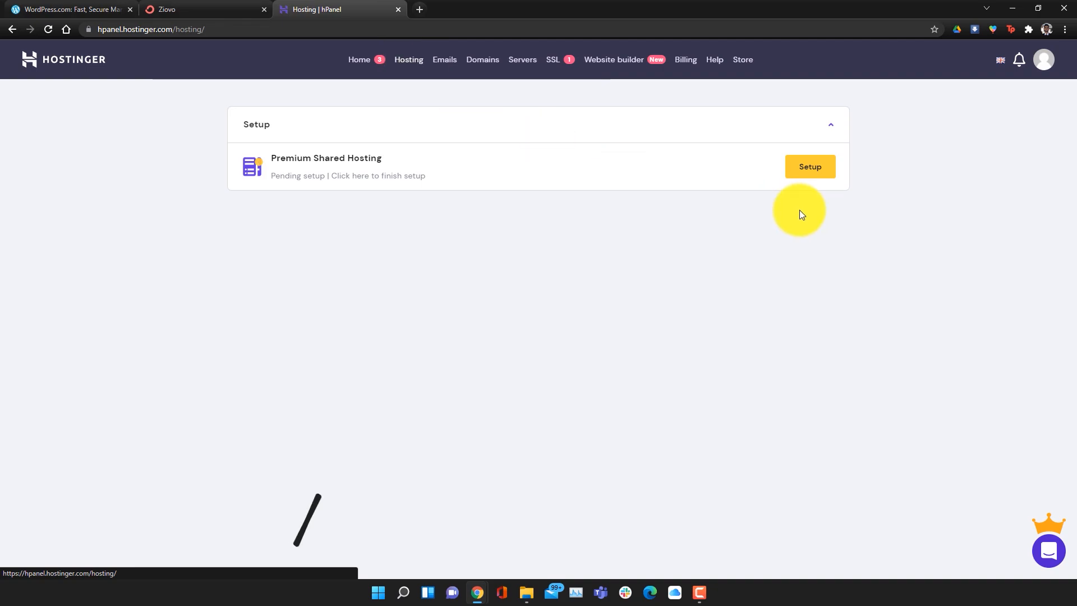
left_click(811, 174)
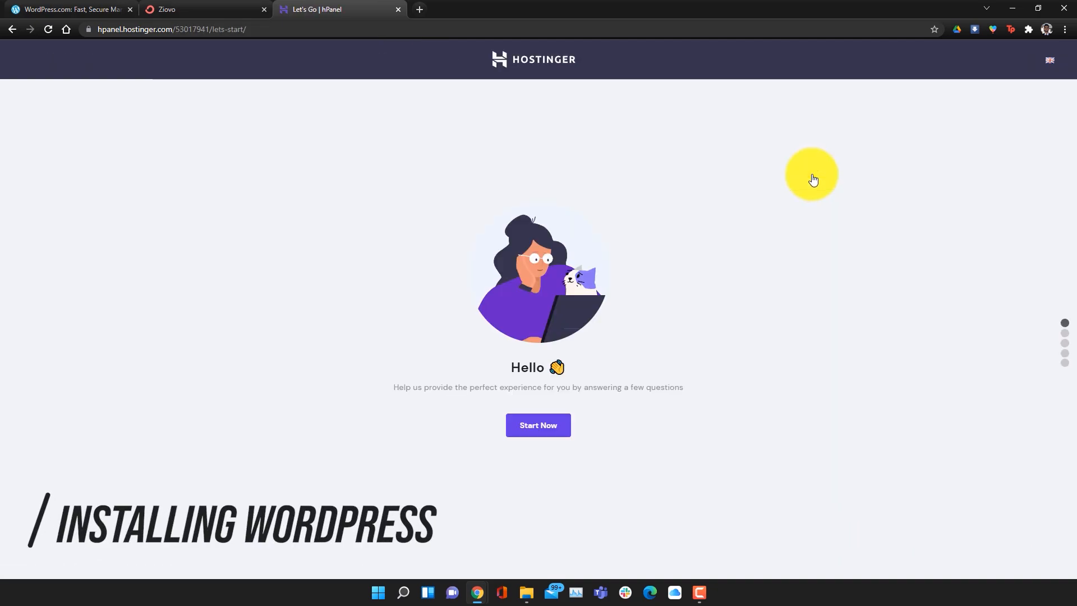
left_click(551, 424)
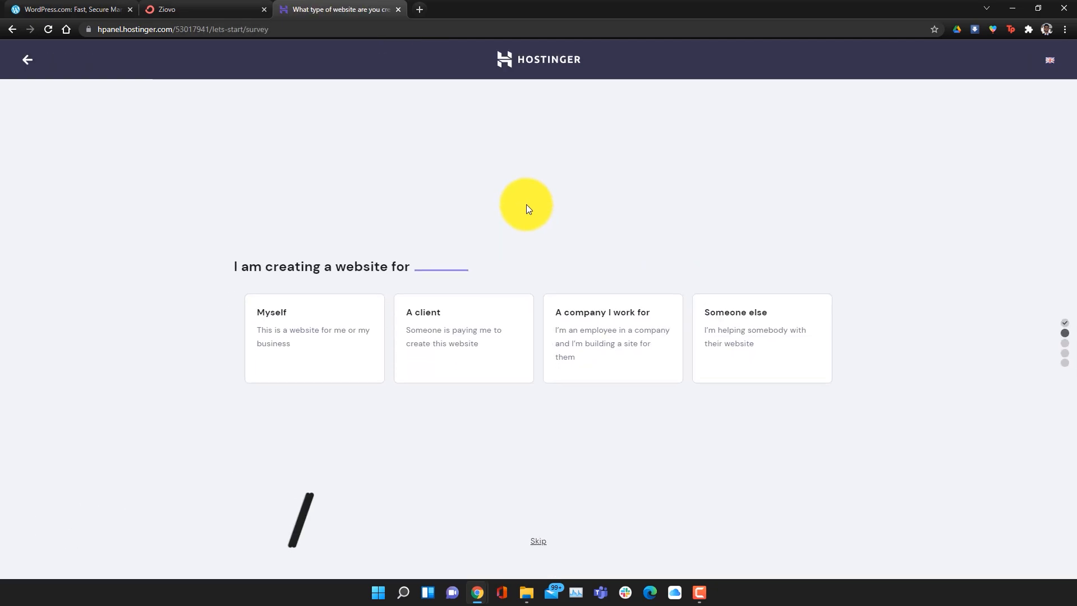
left_click(331, 335)
left_click(363, 351)
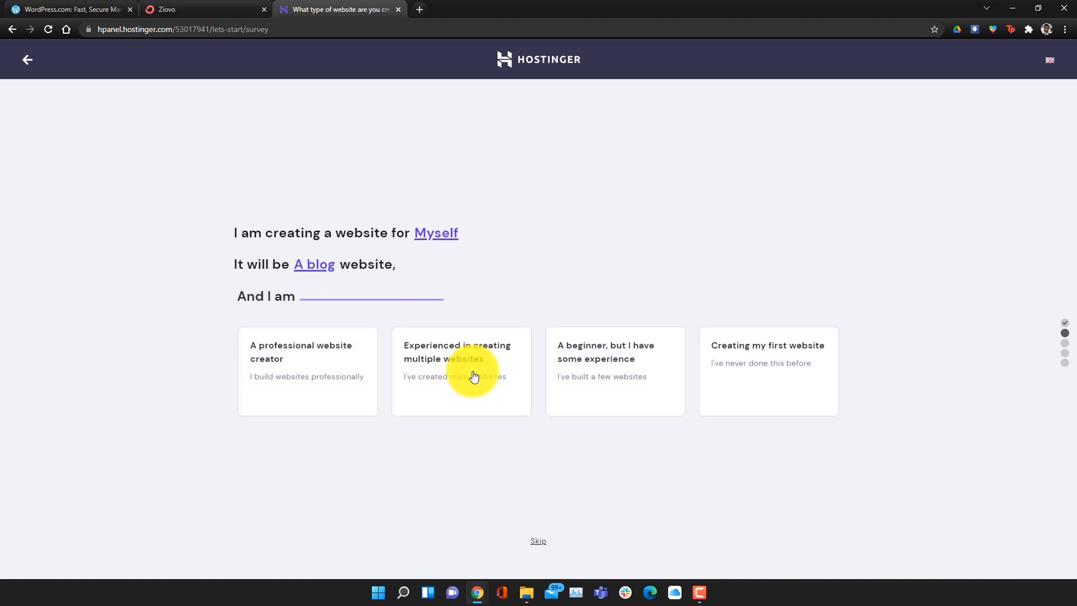
left_click(509, 398)
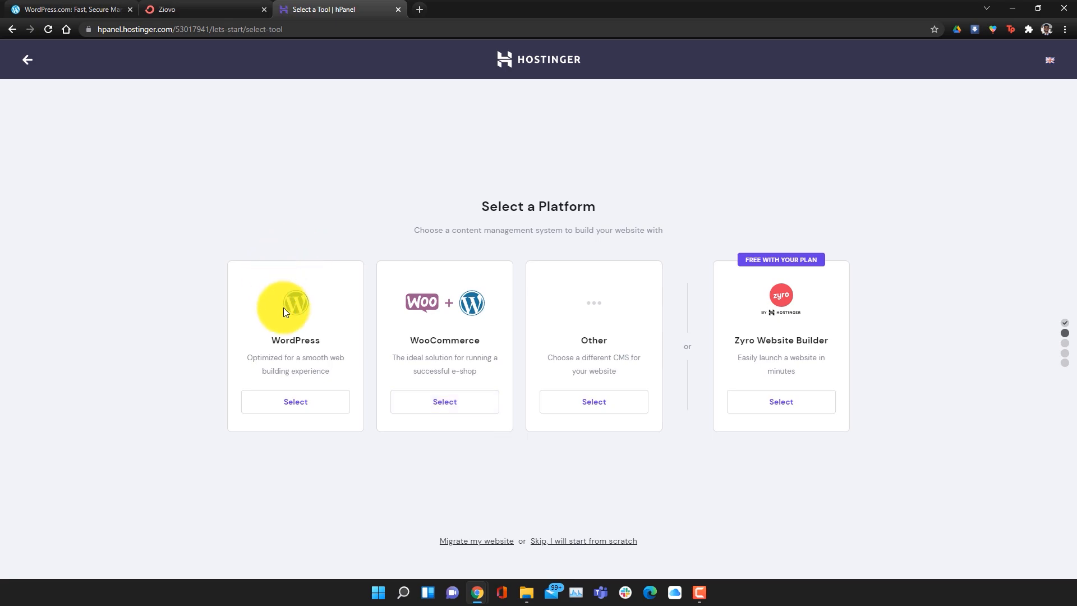
Choose WordPress, set the account password, and skip the template selection
left_click(291, 413)
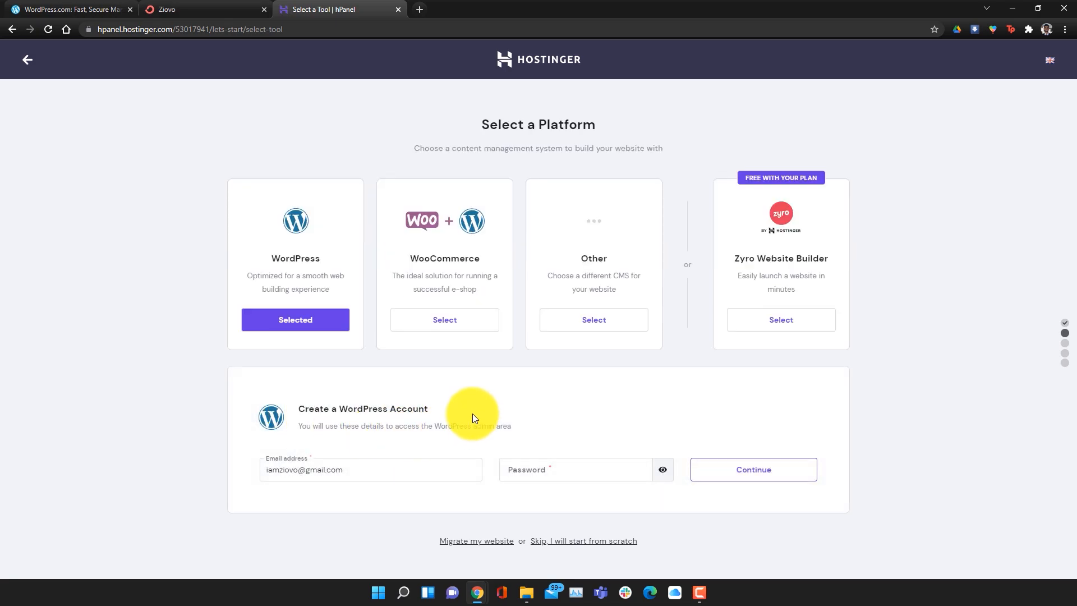
left_click(554, 462)
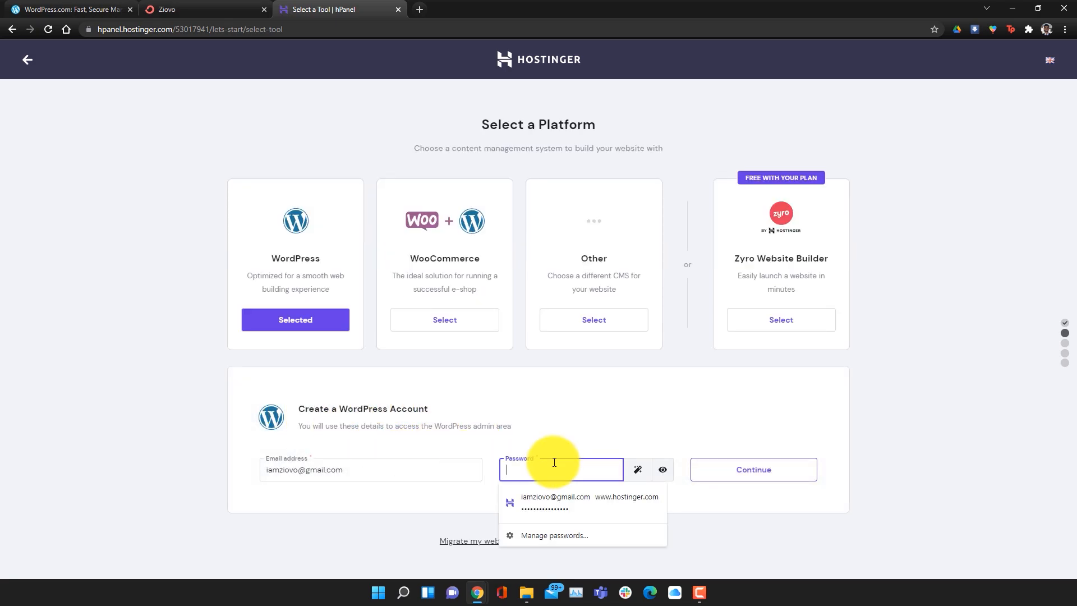
type("******")
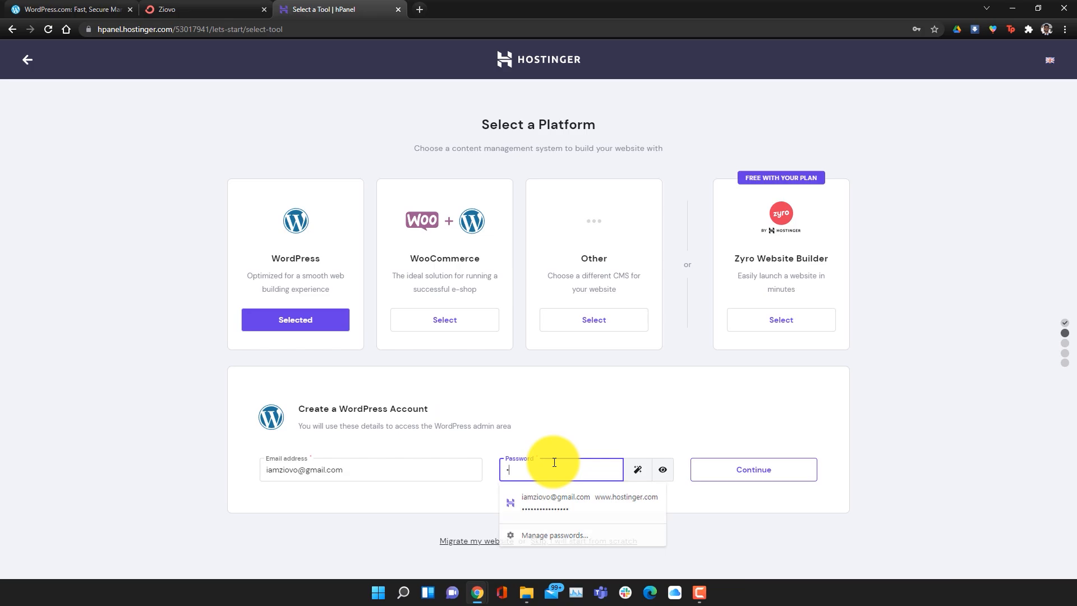
left_click(794, 469)
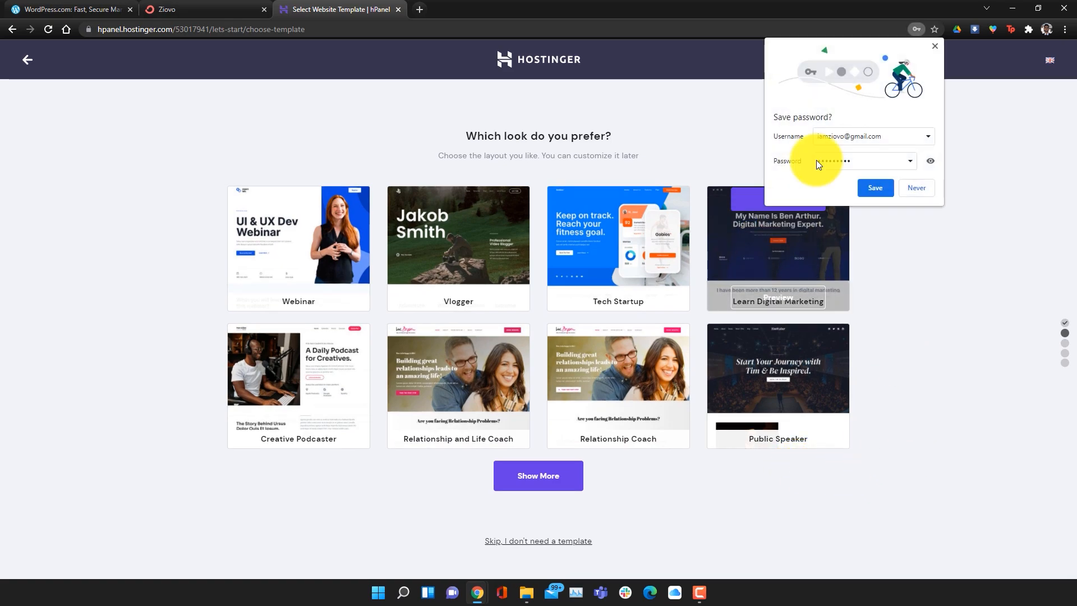
left_click(934, 46)
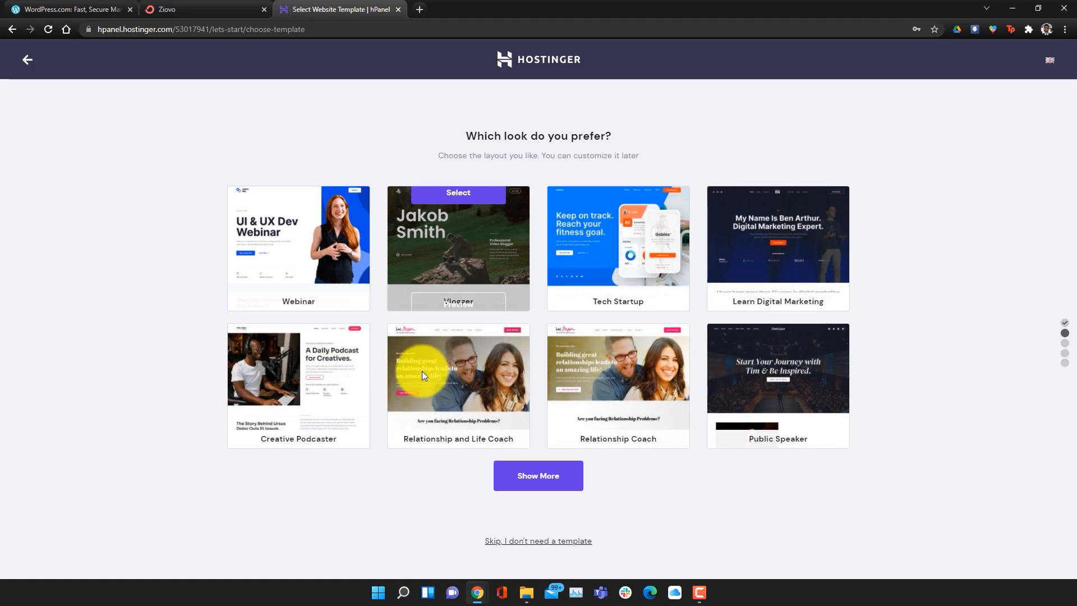
left_click(540, 541)
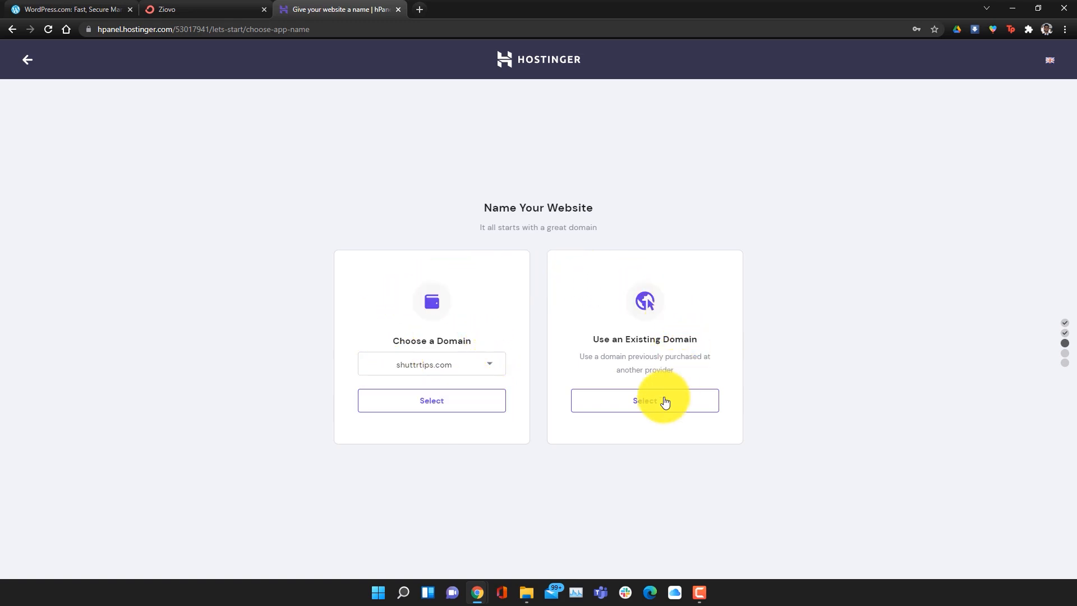
Select shuttrtips.com as the website's domain and finish the WordPress setup
left_click(476, 400)
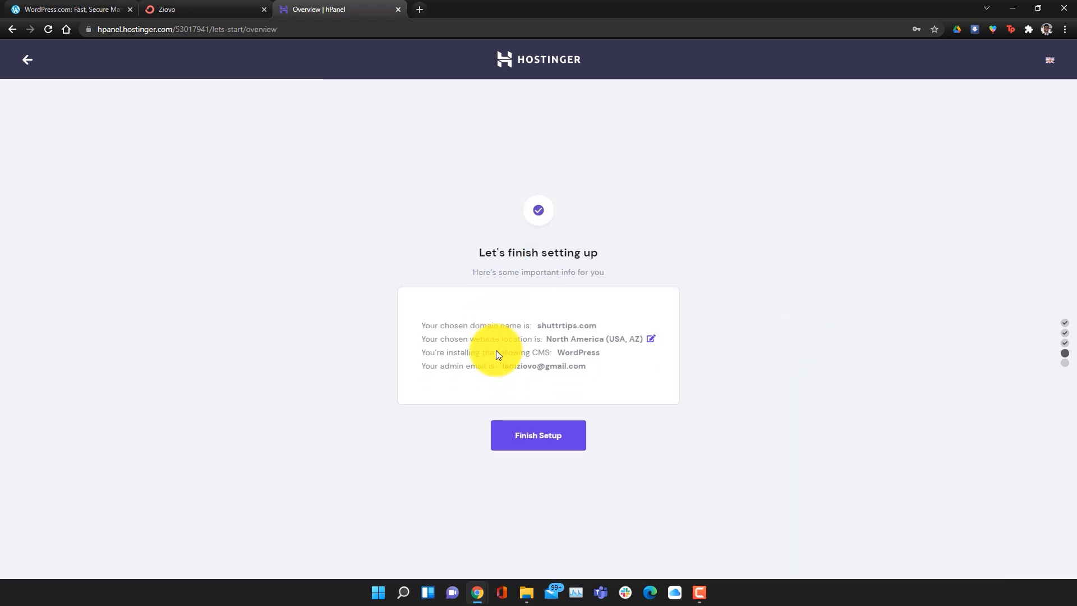
left_click(522, 438)
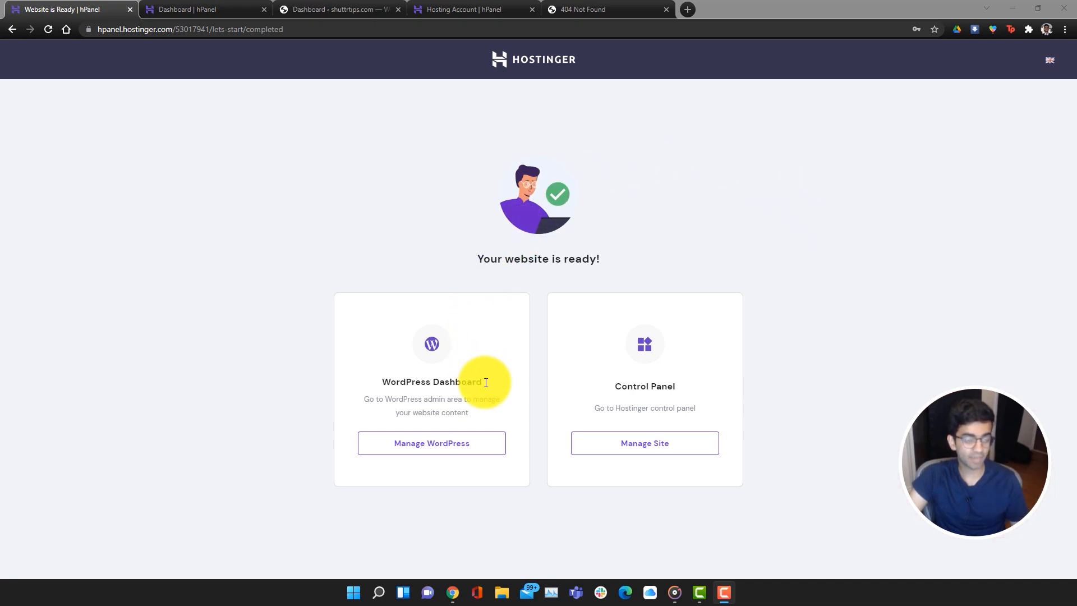
Open shuttrtips.com's hosting panel, then its Manage WordPress dashboard page in hPanel
left_click(632, 430)
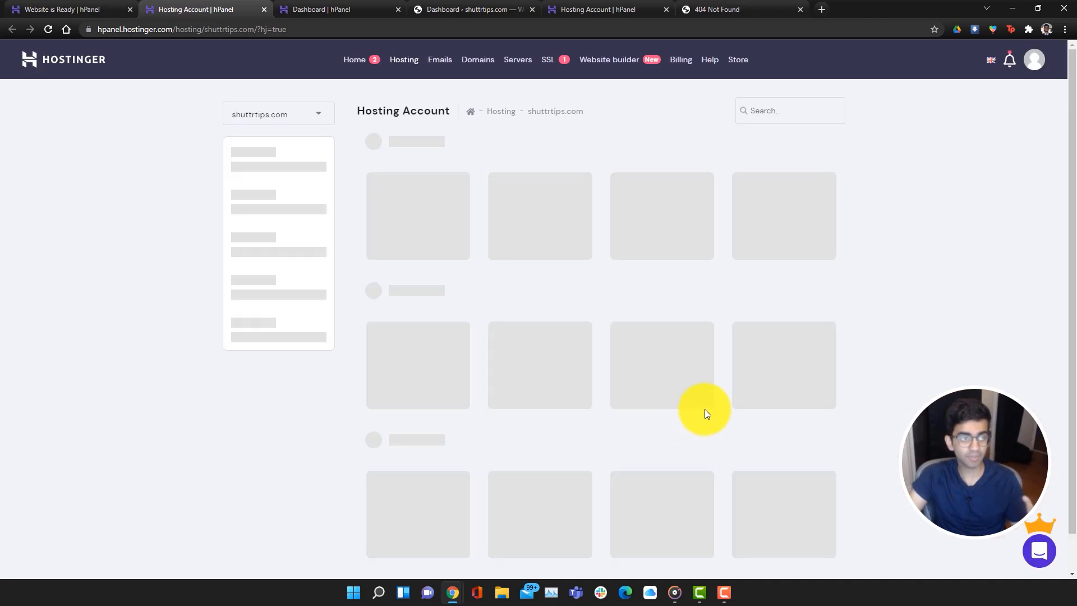
scroll(780, 350, "down", 6)
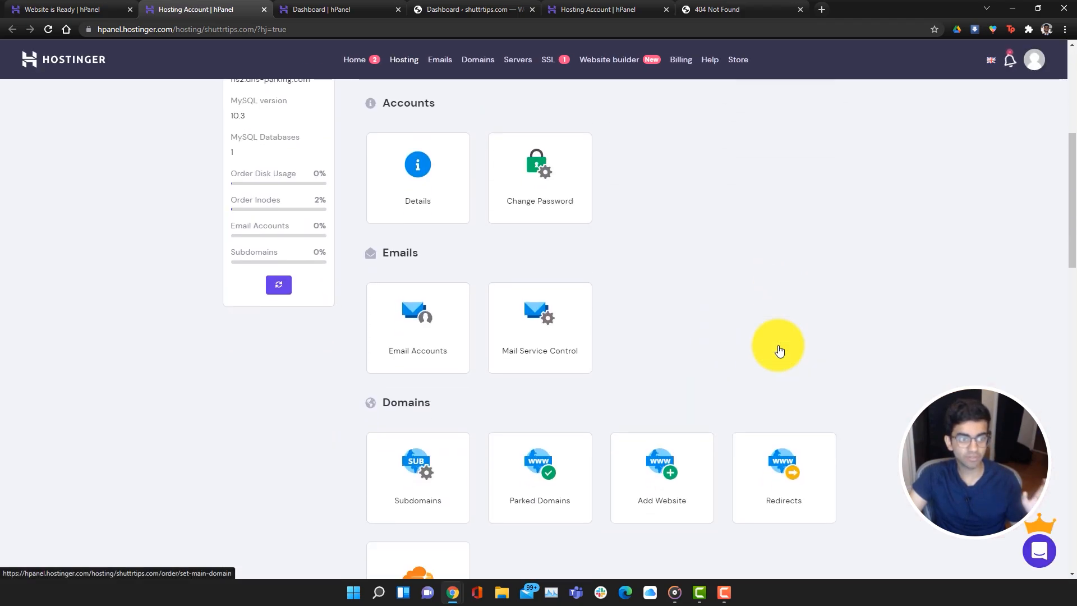
scroll(777, 348, "down", 3)
scroll(778, 349, "up", 9)
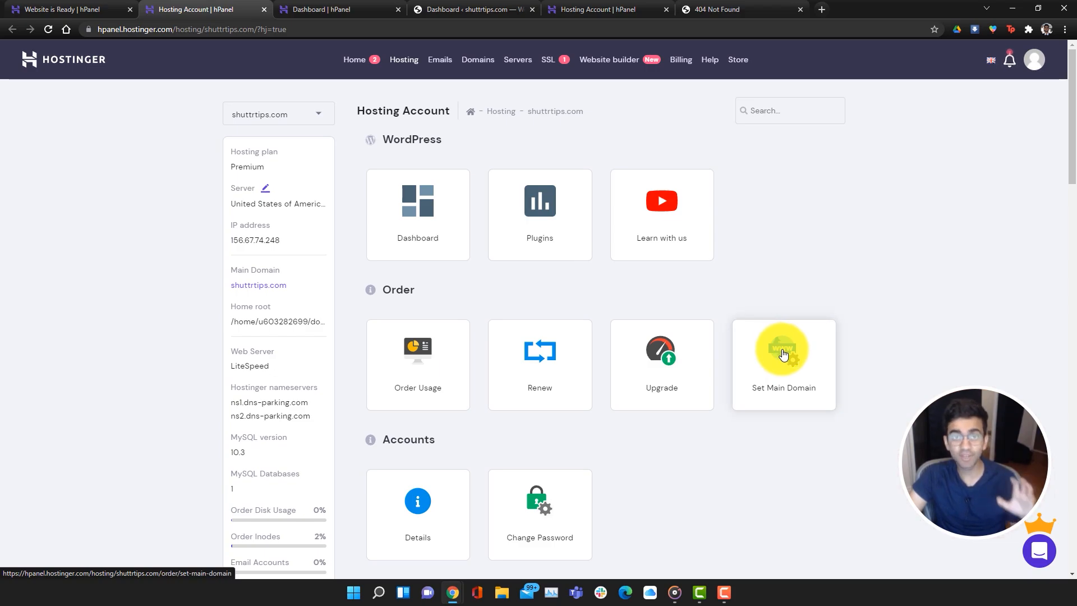
left_click(23, 8)
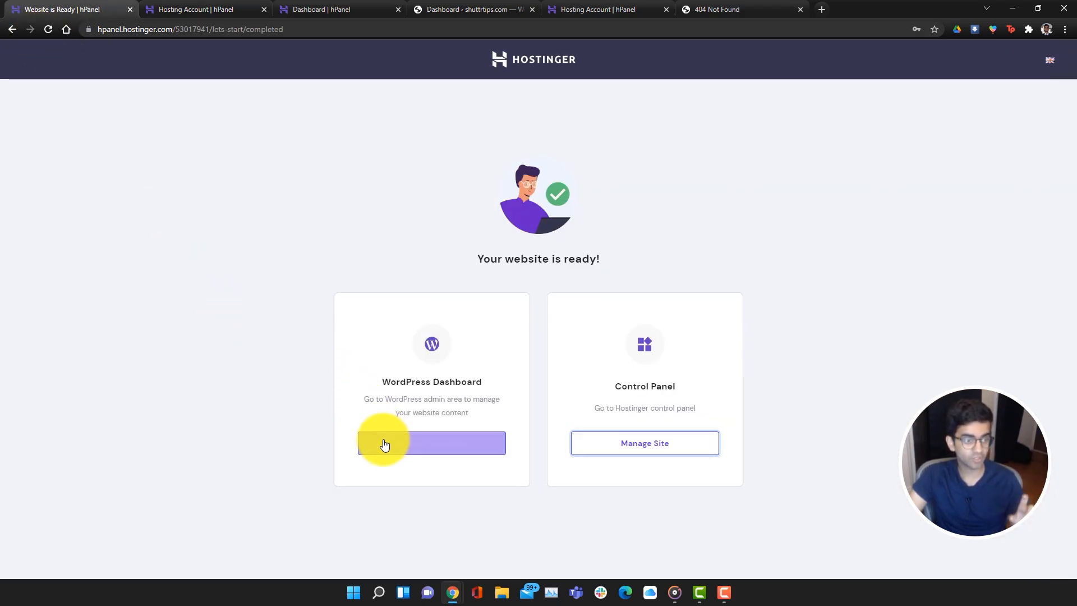
left_click(384, 439)
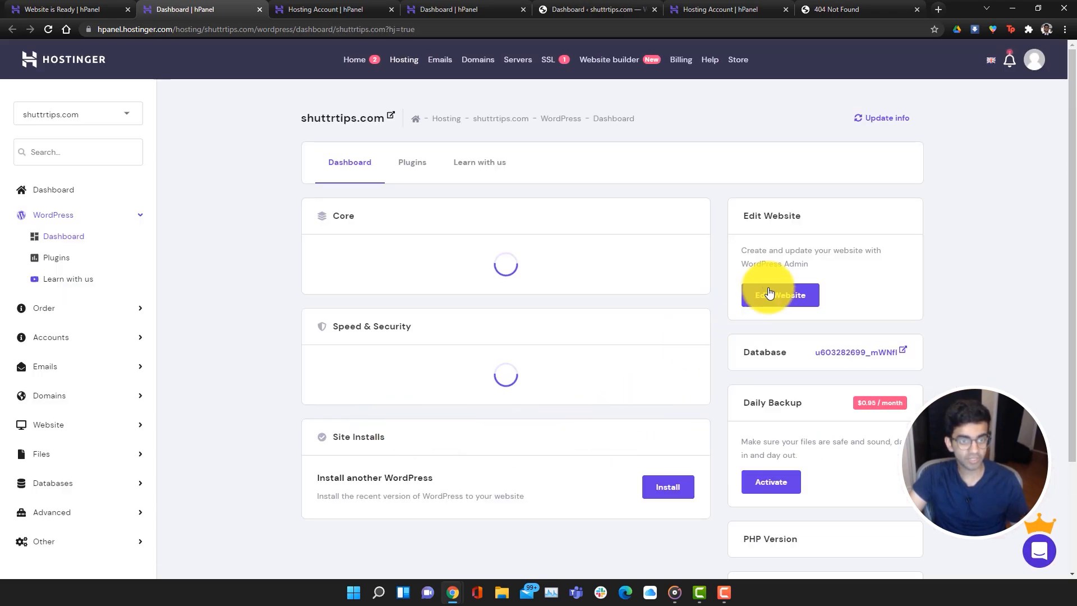
Enter the shuttrtips.com admin area and highlight the domain and /wp-admin/ parts of its address
left_click(772, 294)
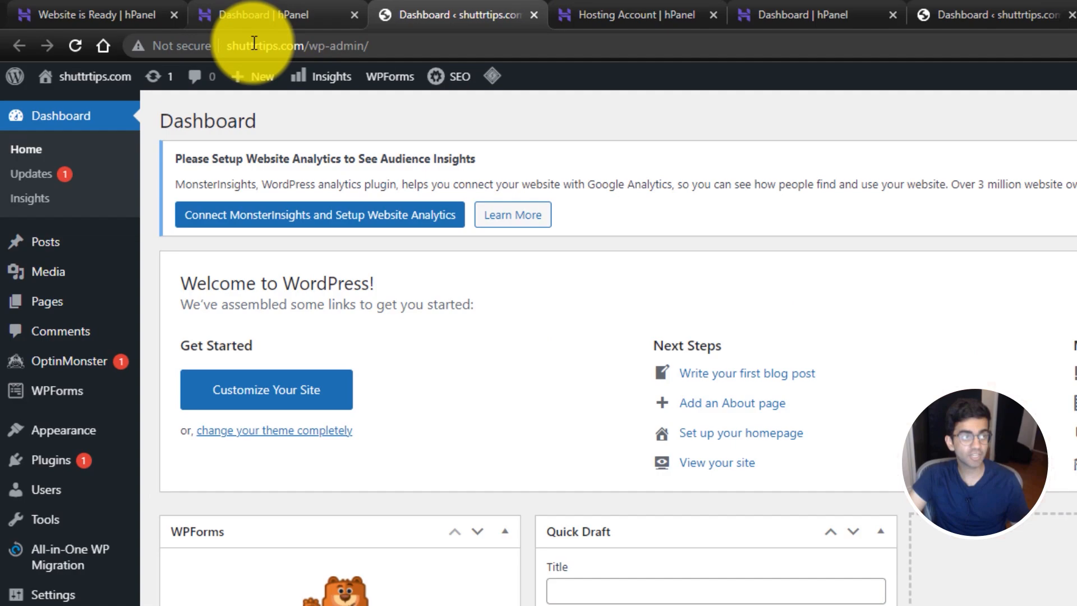
left_click(153, 30)
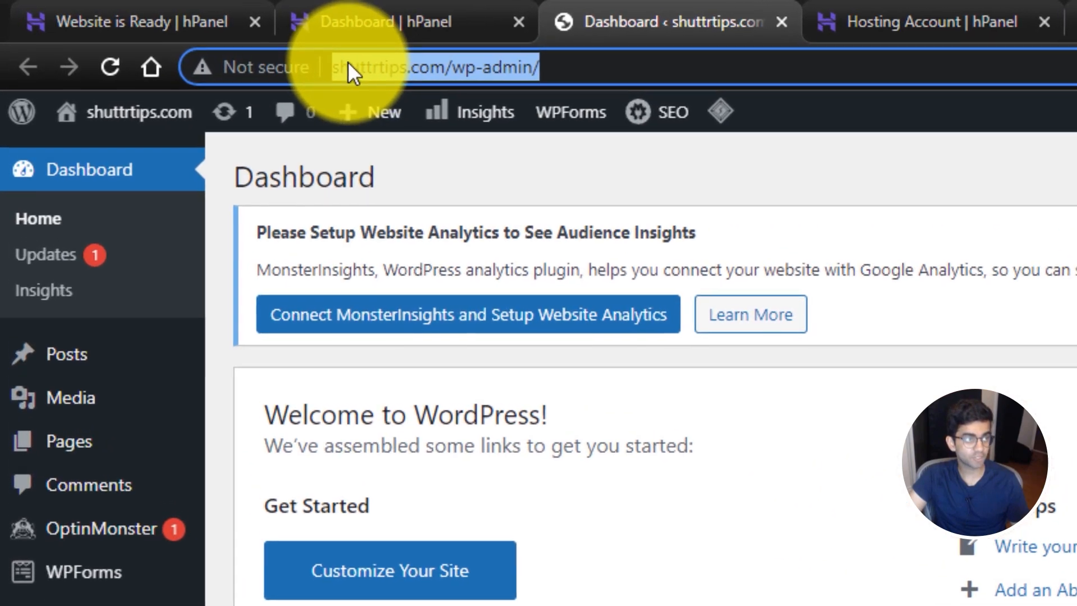
left_click(153, 30)
left_click_drag(339, 68, 445, 67)
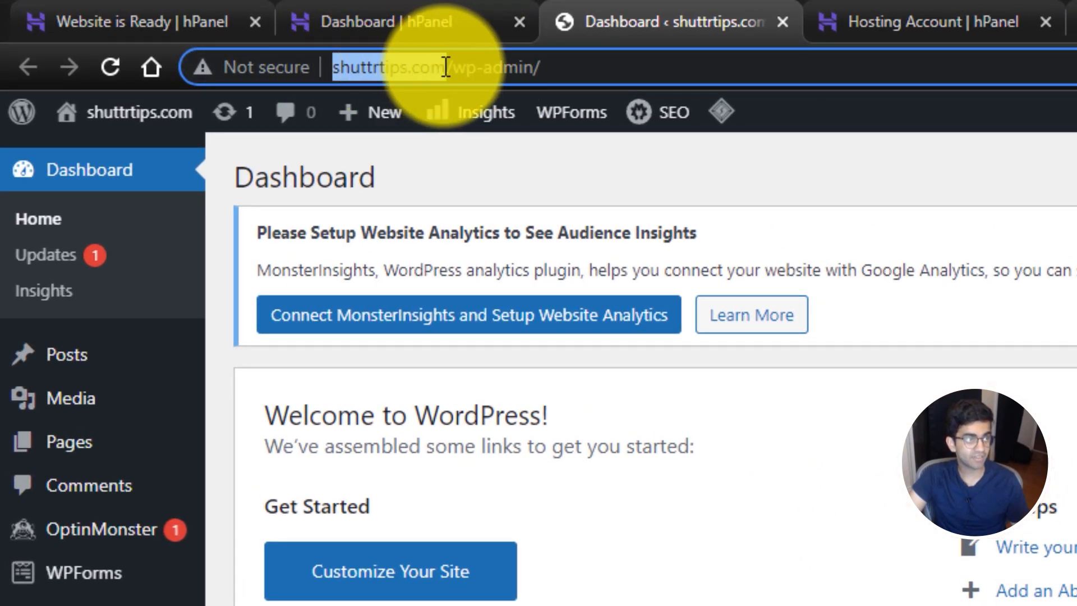
left_click(566, 71)
left_click_drag(566, 71, 456, 76)
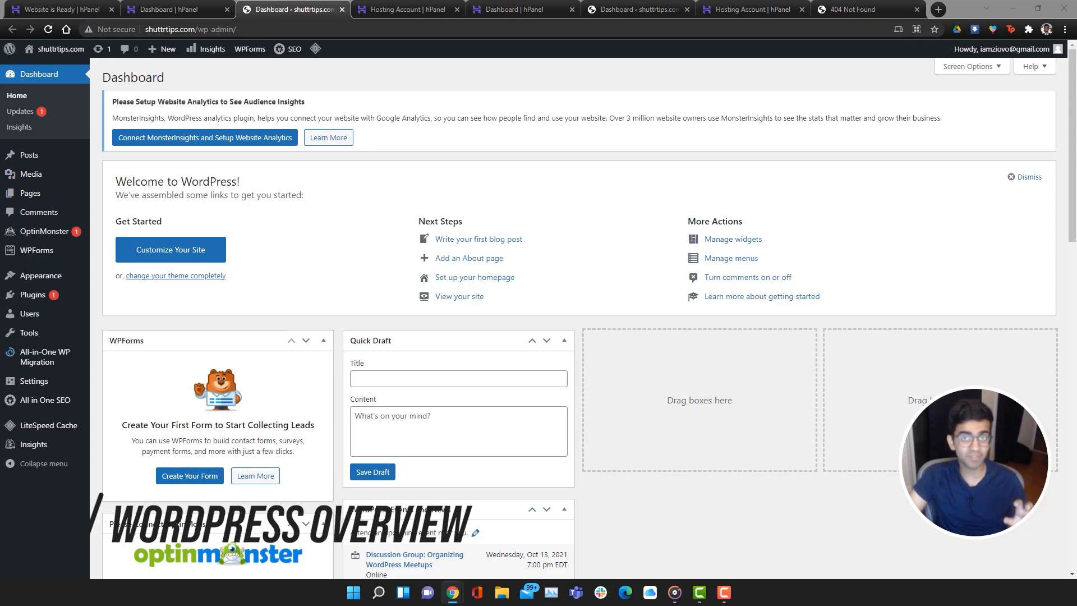
Recheck Dashboard > Updates, confirming WordPress 5.8.1 is current and reviewing plugins and themes
left_click(32, 115)
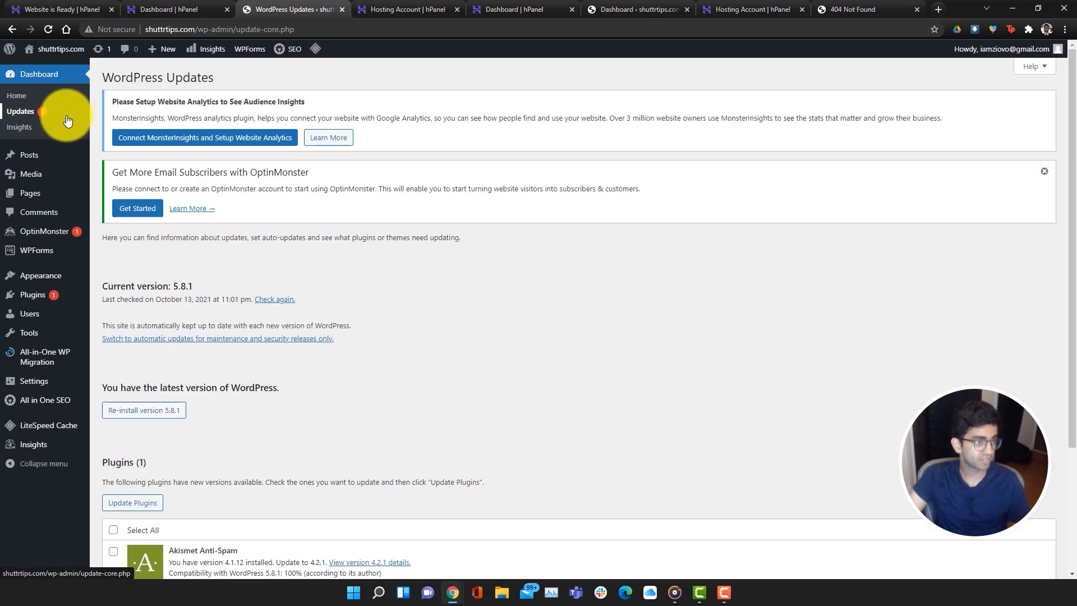
left_click(287, 303)
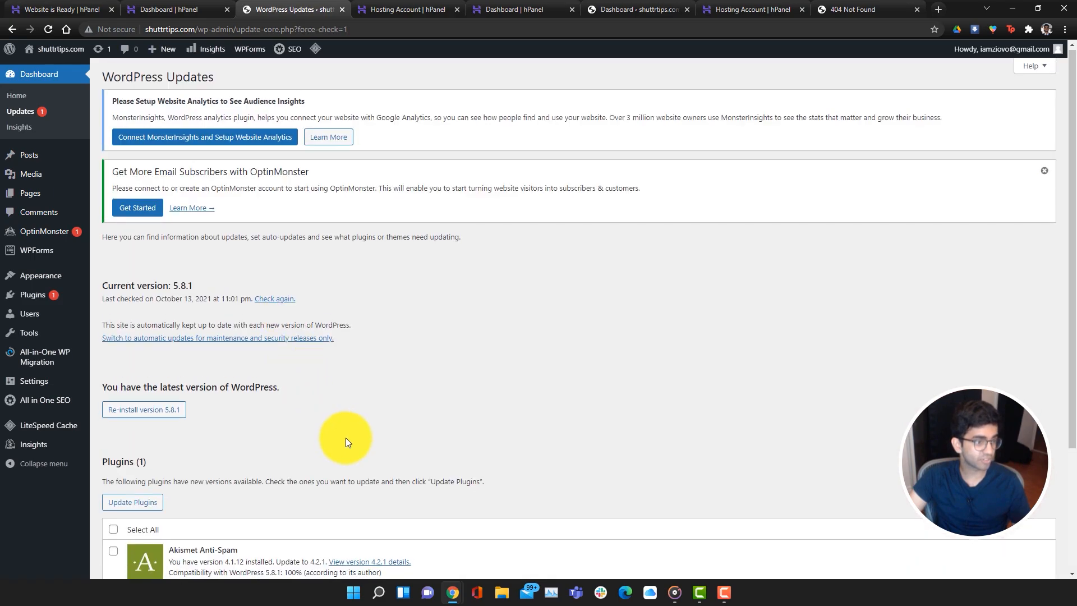
scroll(347, 441, "down", 3)
scroll(346, 441, "up", 3)
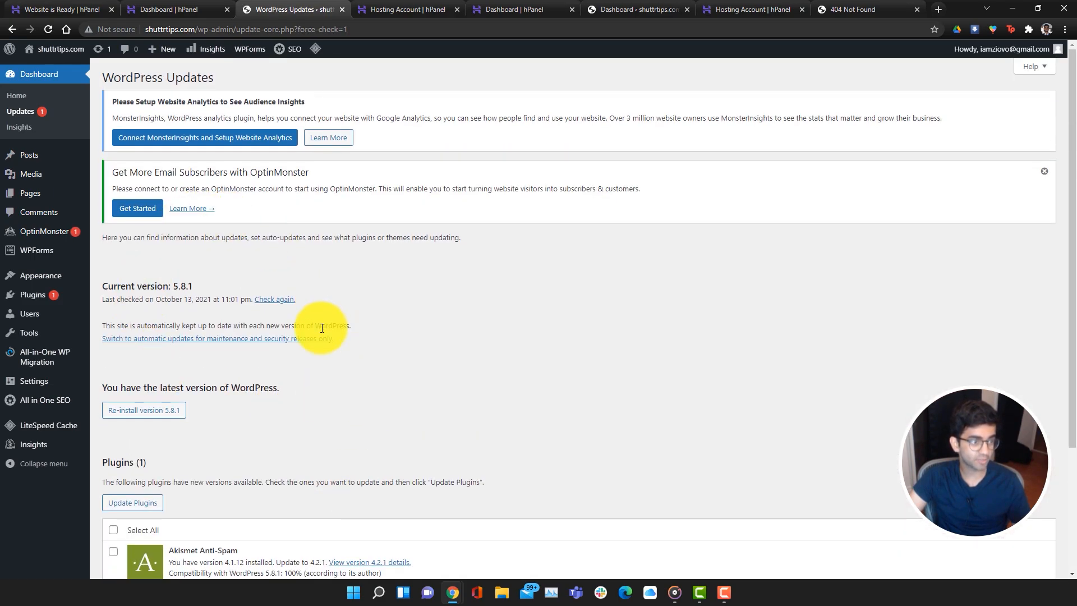
scroll(322, 328, "down", 3)
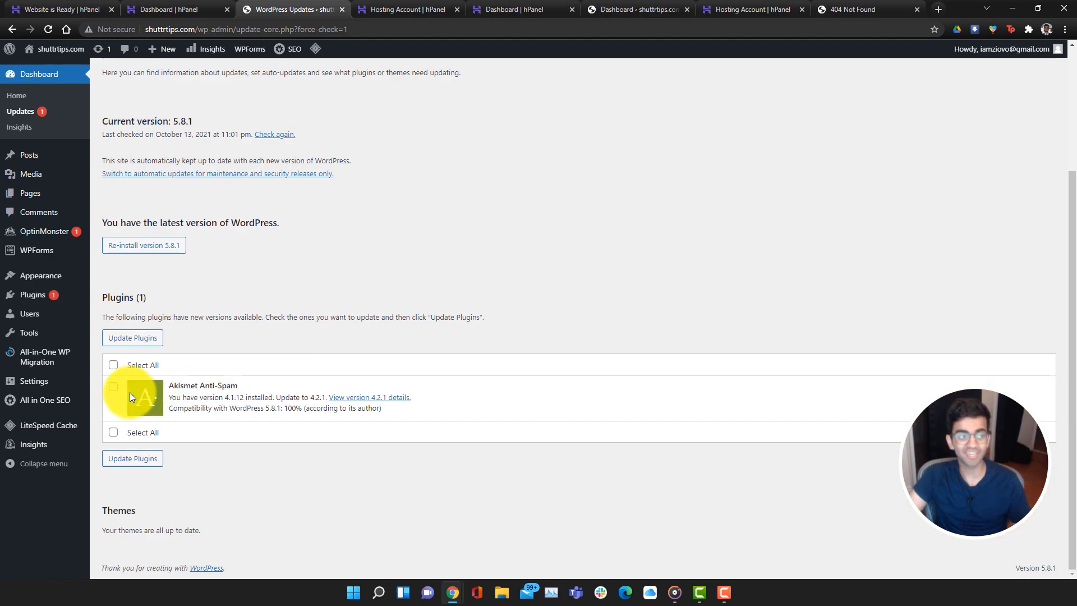
scroll(146, 401, "up", 3)
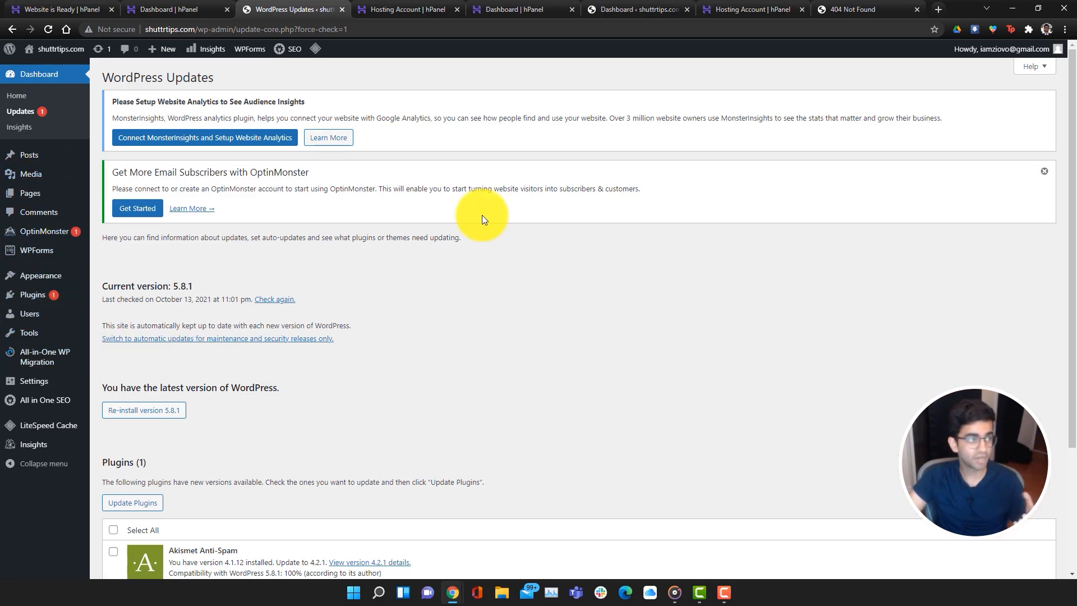
View the live shuttrtips.com front page and return to the admin
mouse_move(50, 49)
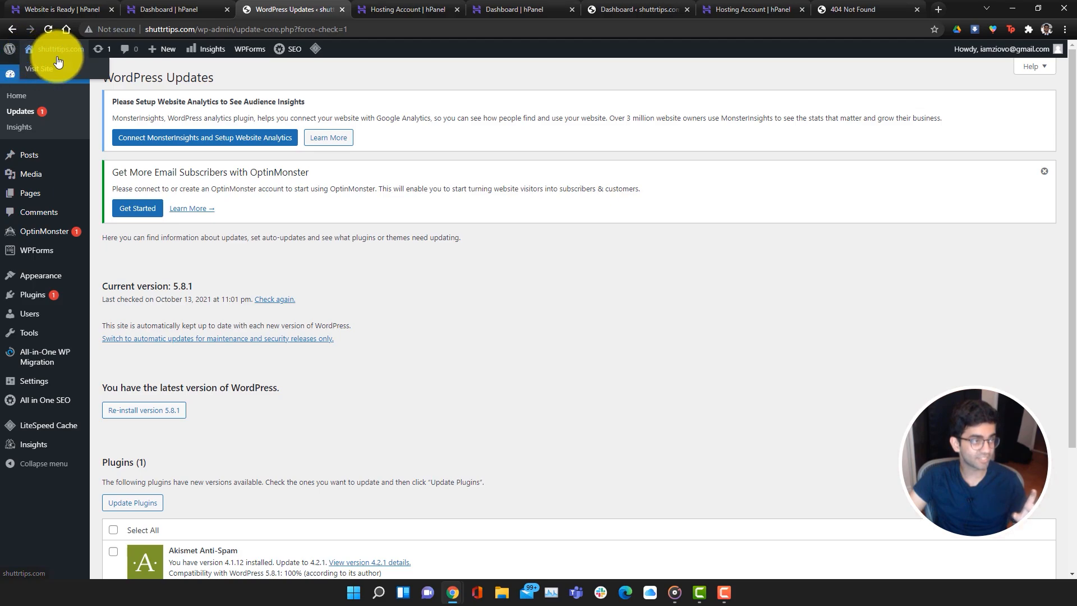
left_click(44, 67)
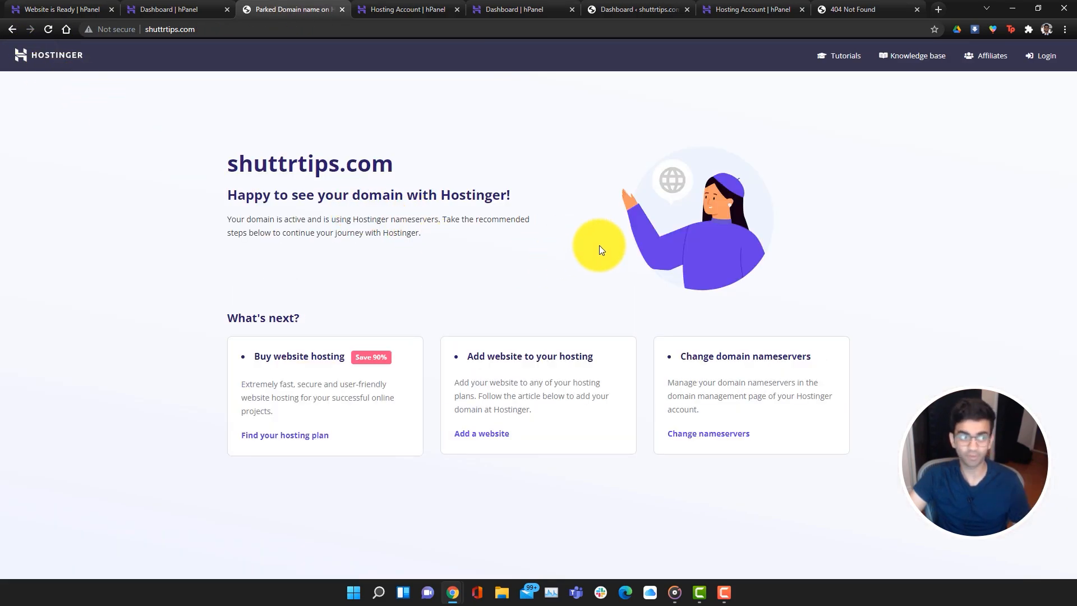
left_click(14, 28)
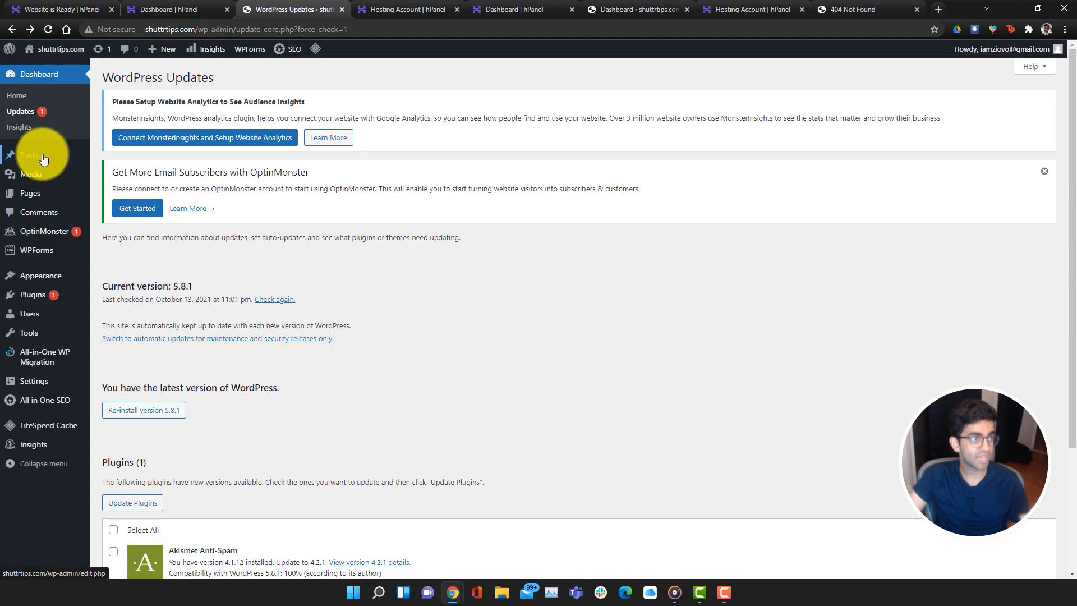
Go to the Media Library, which has no items yet
mouse_move(41, 160)
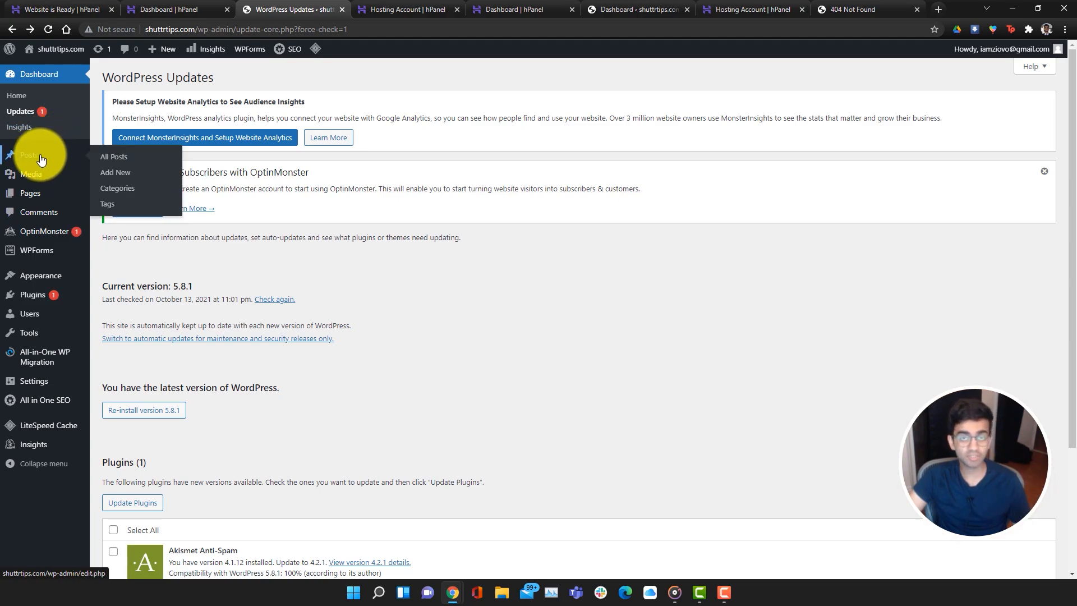
mouse_move(165, 55)
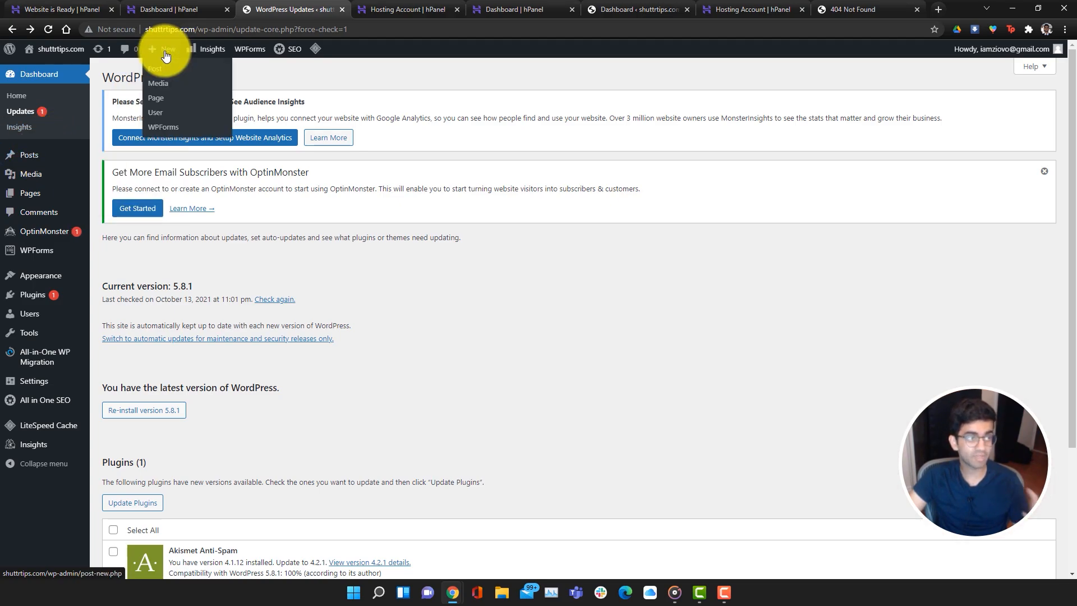
left_click(40, 179)
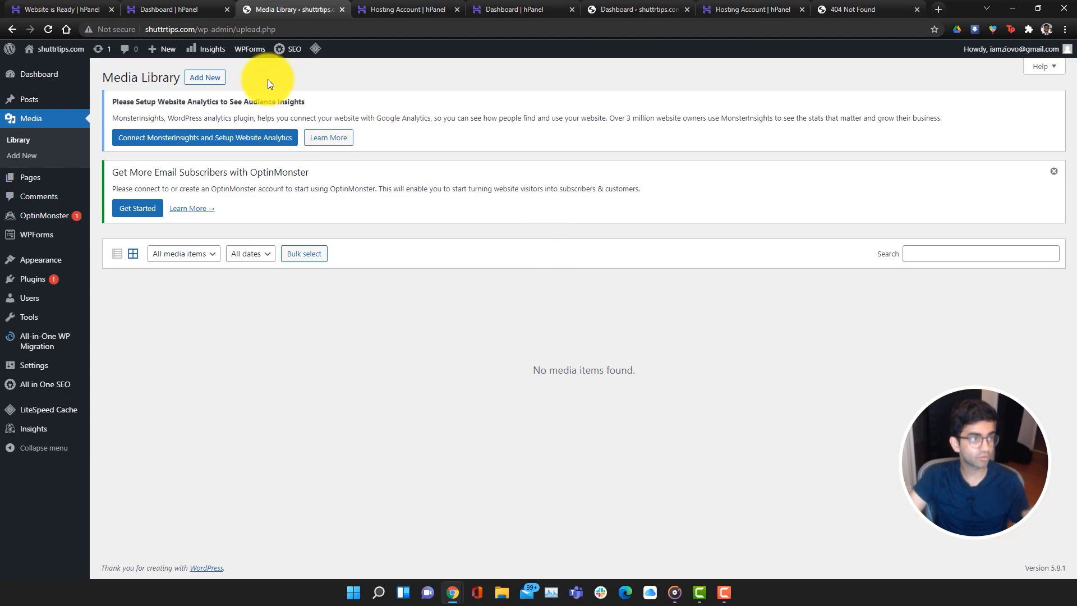
Browse to Downloads > WordPress Tutorial in the media upload file picker
left_click(205, 79)
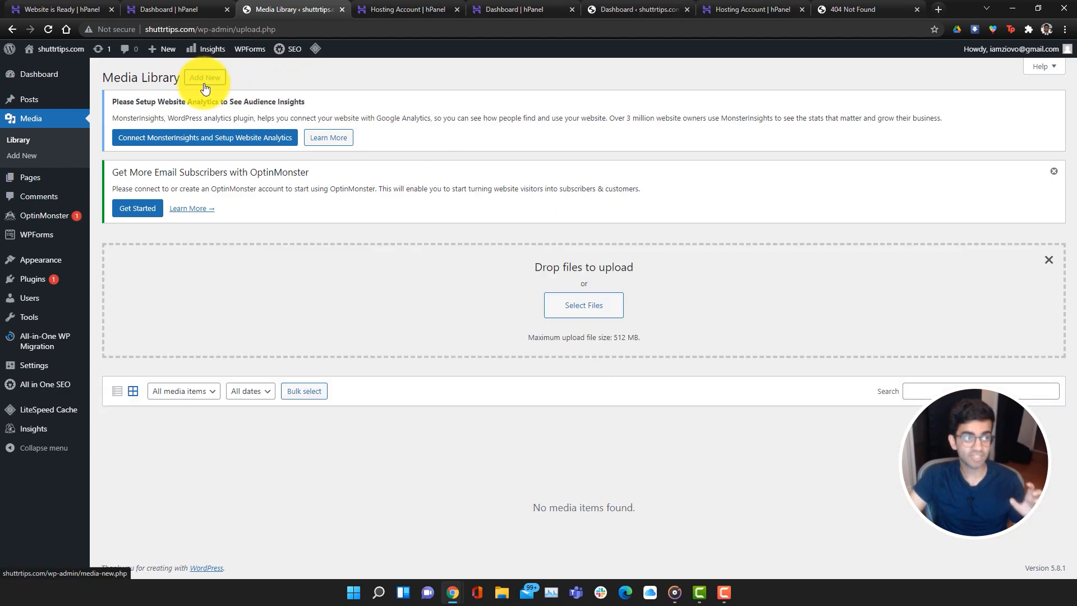
left_click(599, 310)
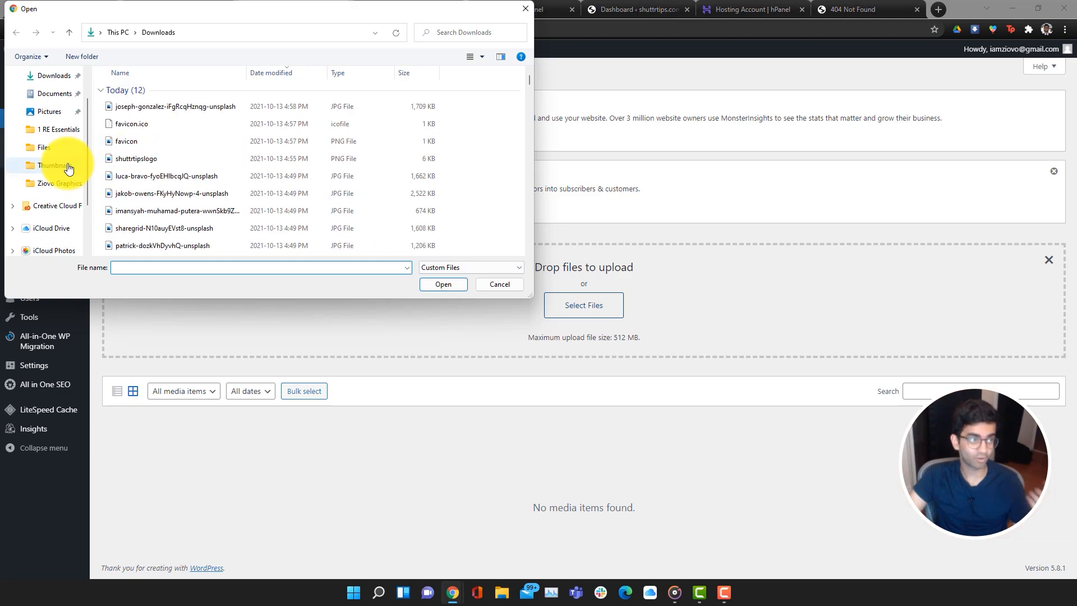
scroll(63, 170, "up", 1)
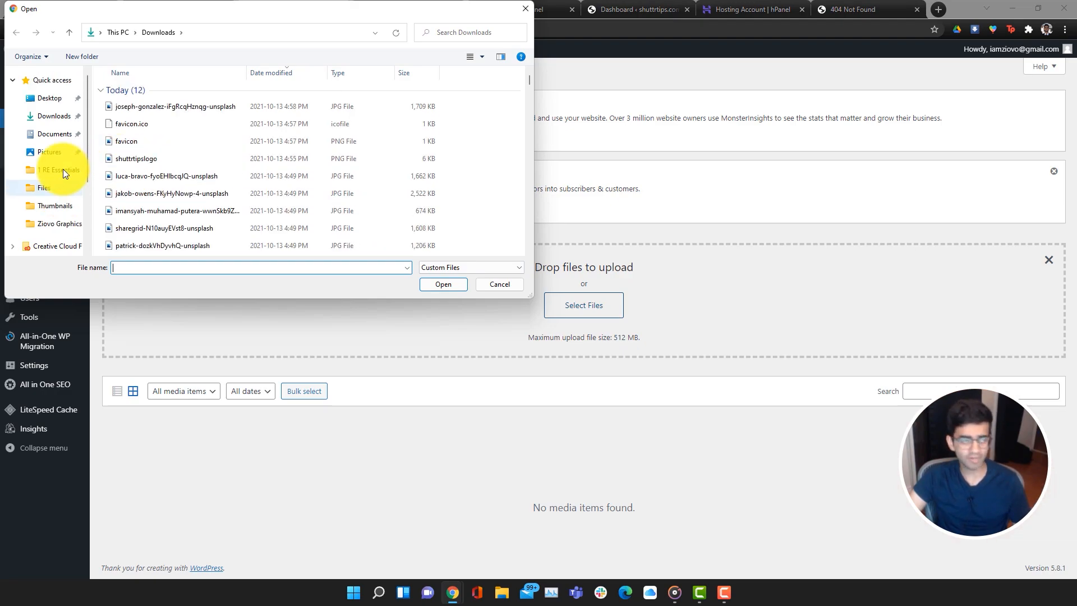
left_click(49, 116)
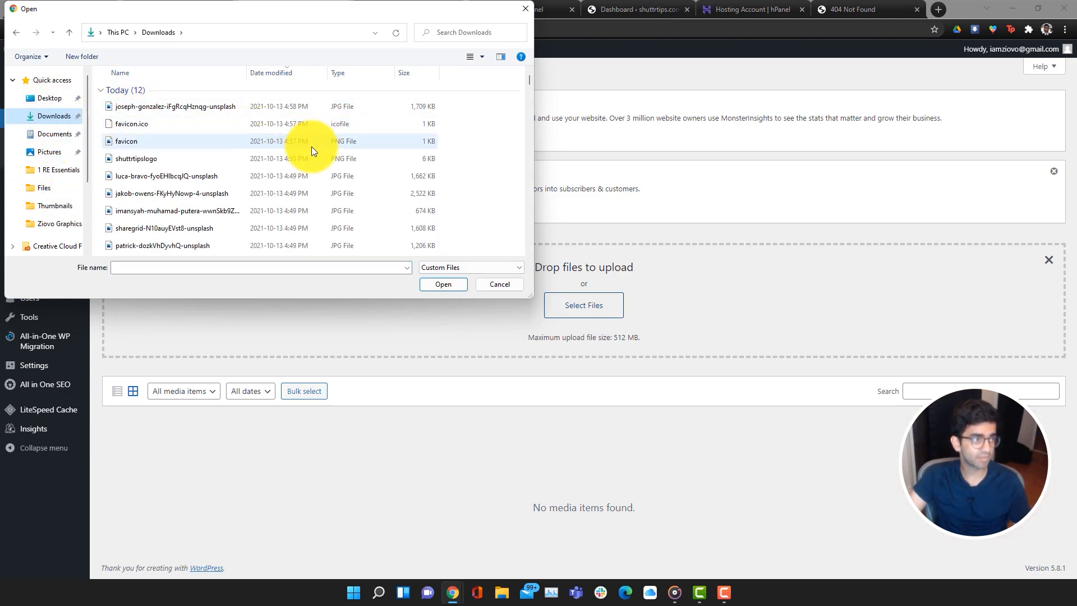
scroll(277, 184, "down", 2)
double_click(257, 194)
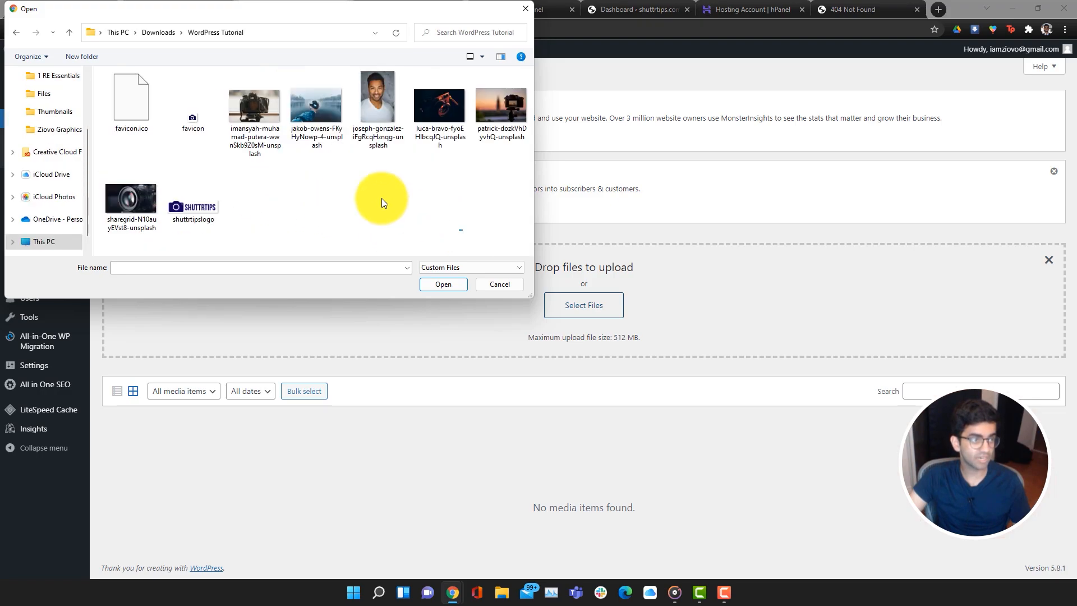
Select all the photos plus the sharegrid and shuttrtipslogo images and upload them
left_click_drag(462, 230, 115, 120)
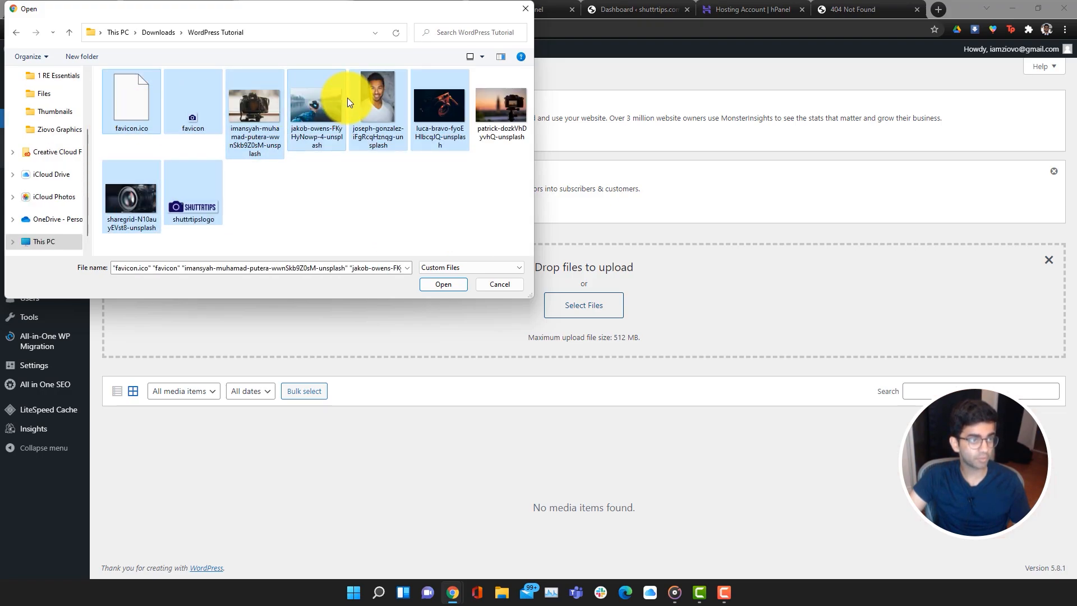
left_click(488, 109, "shift")
left_click(150, 201, "shift")
left_click(184, 203, "shift")
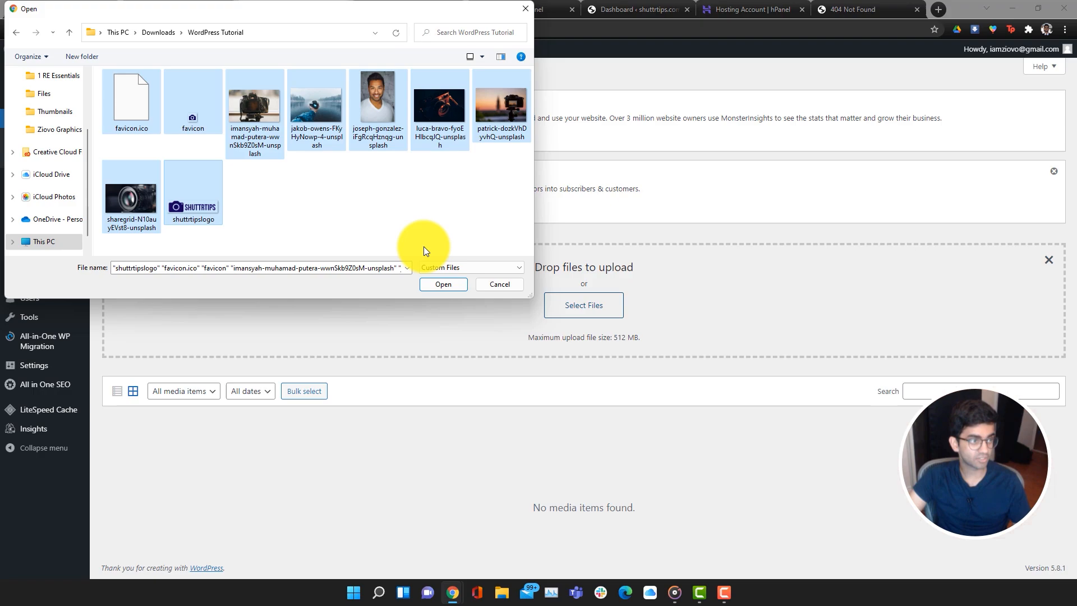
left_click(430, 284)
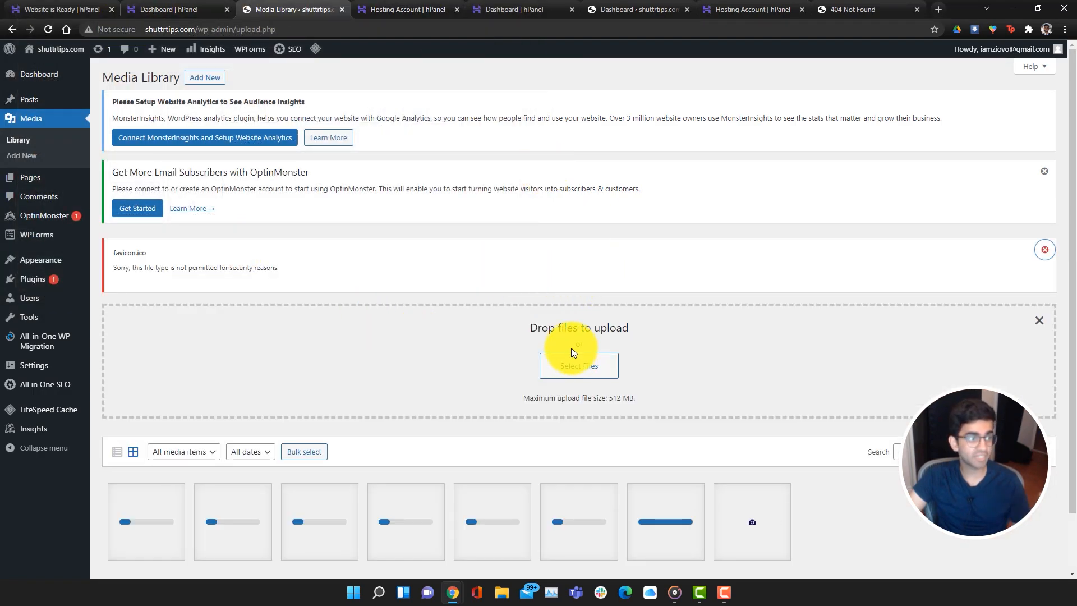
scroll(687, 443, "down", 1)
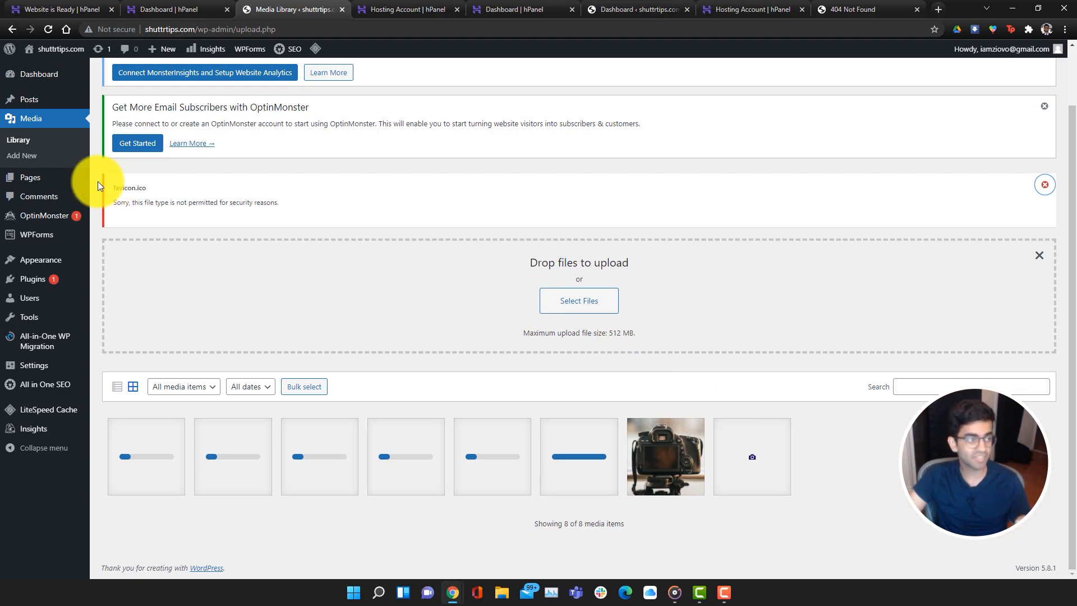
mouse_move(58, 180)
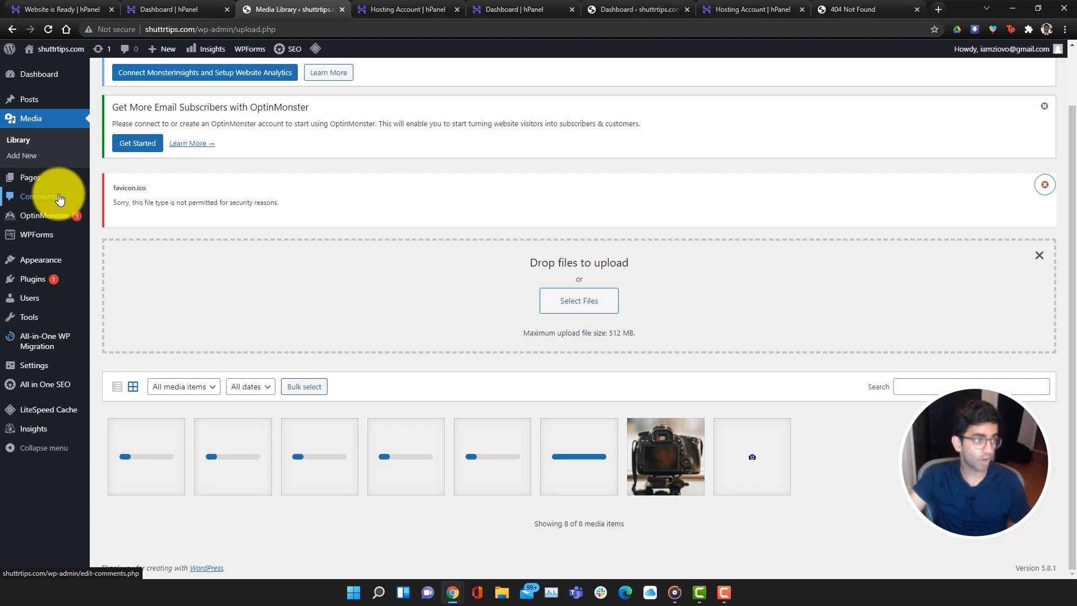
mouse_move(53, 242)
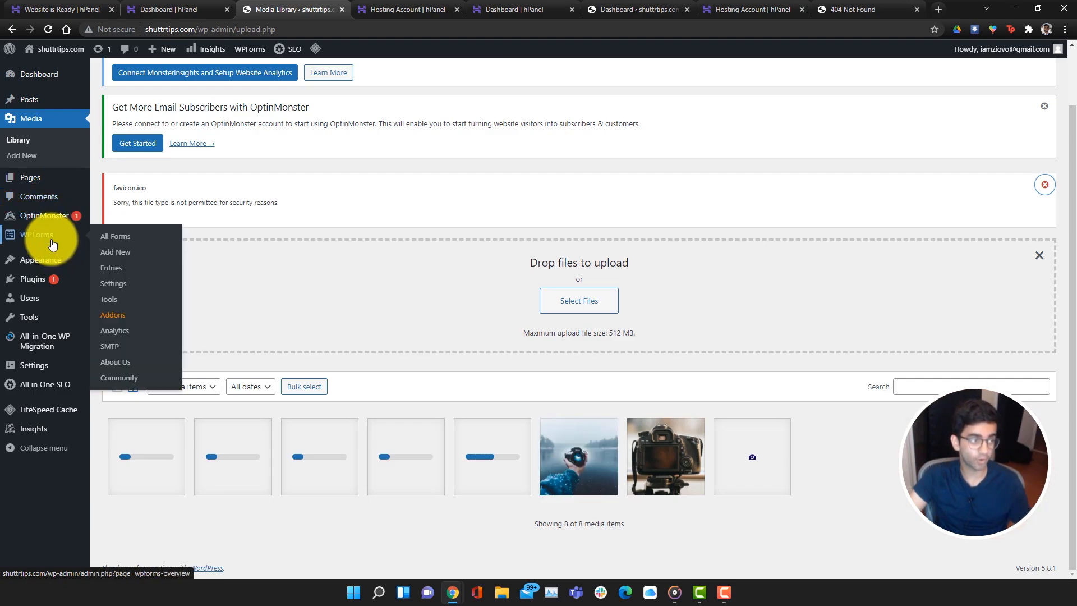
mouse_move(56, 270)
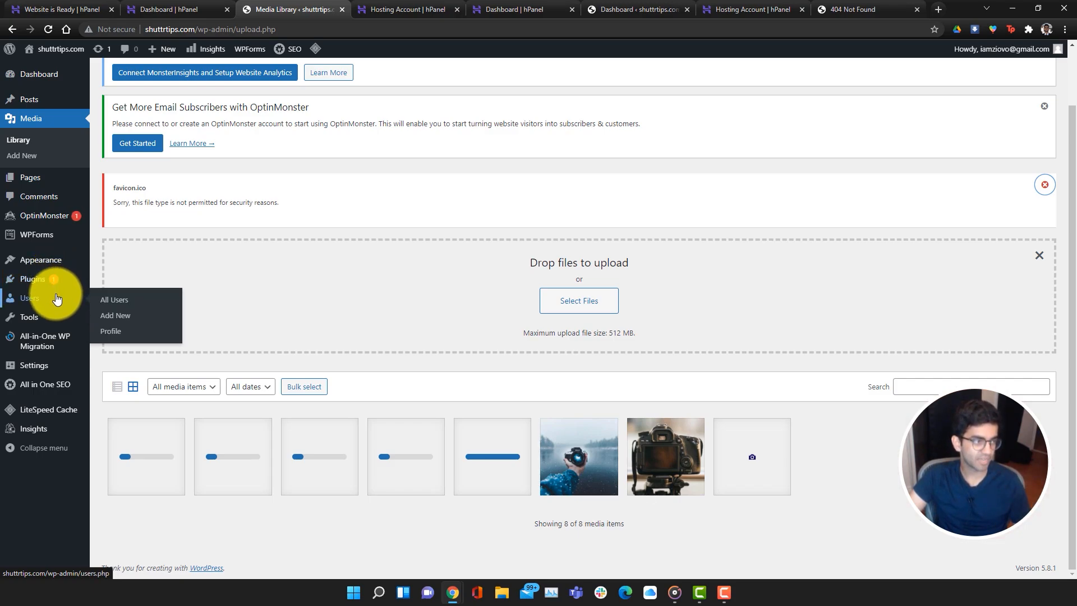
Open Users > Add New and inspect the Role choices without changing it
left_click(58, 298)
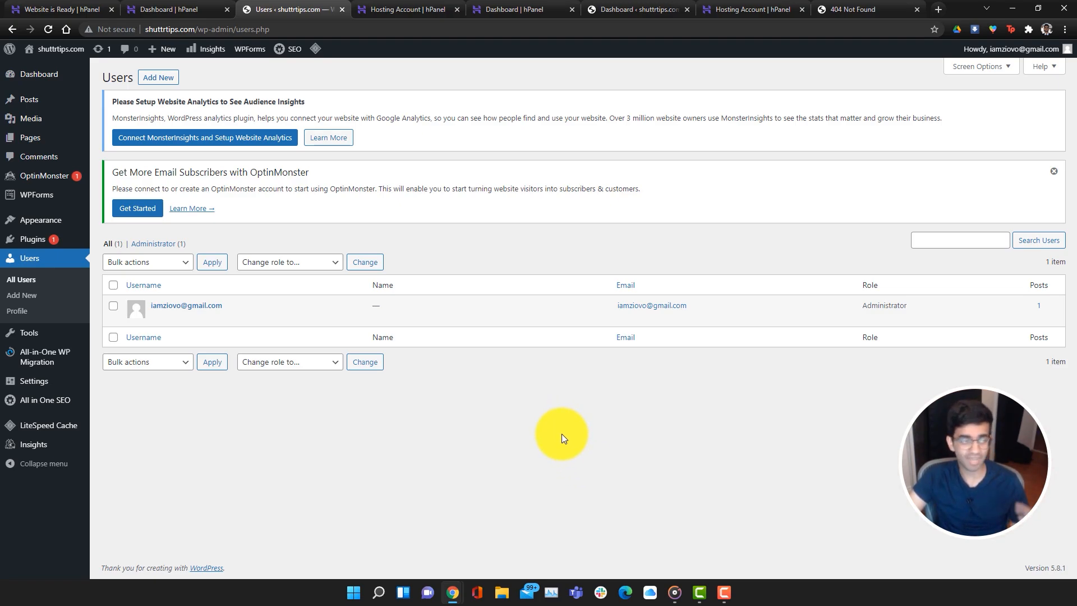
left_click(158, 78)
scroll(487, 365, "down", 2)
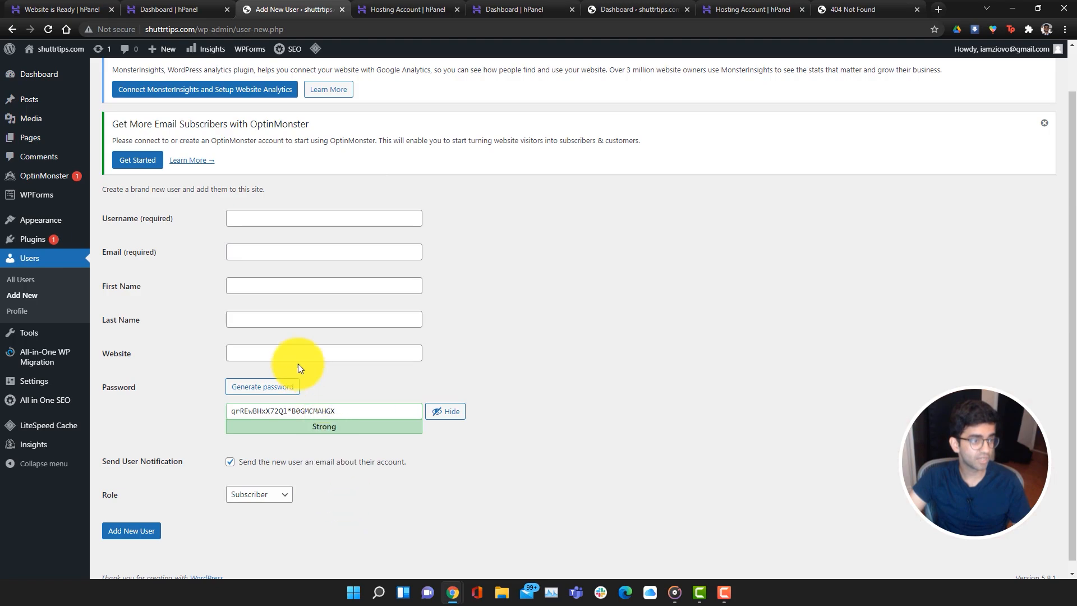
left_click(268, 496)
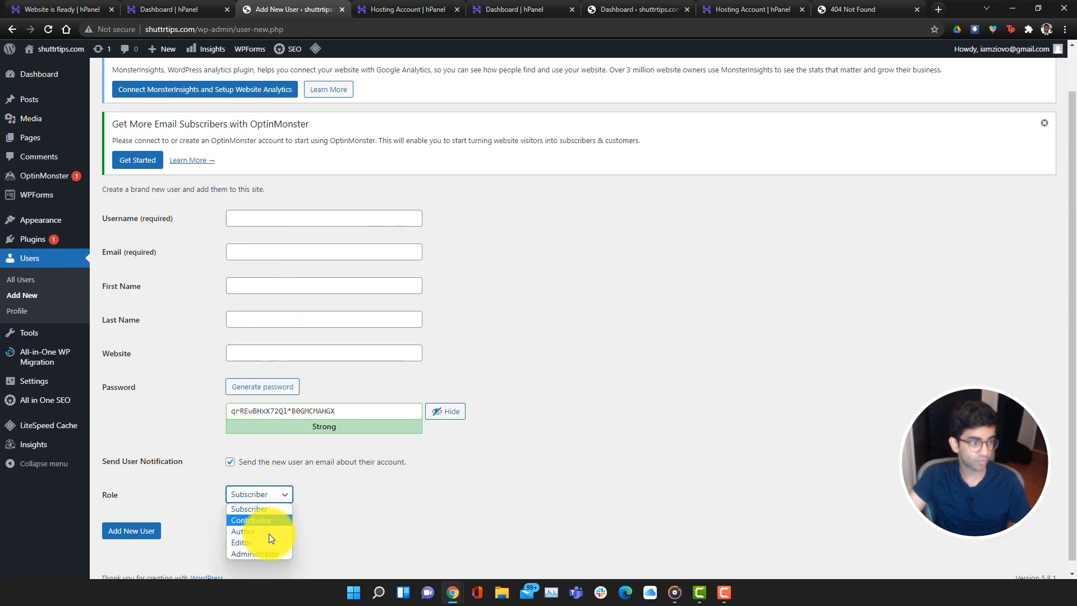
left_click(118, 143)
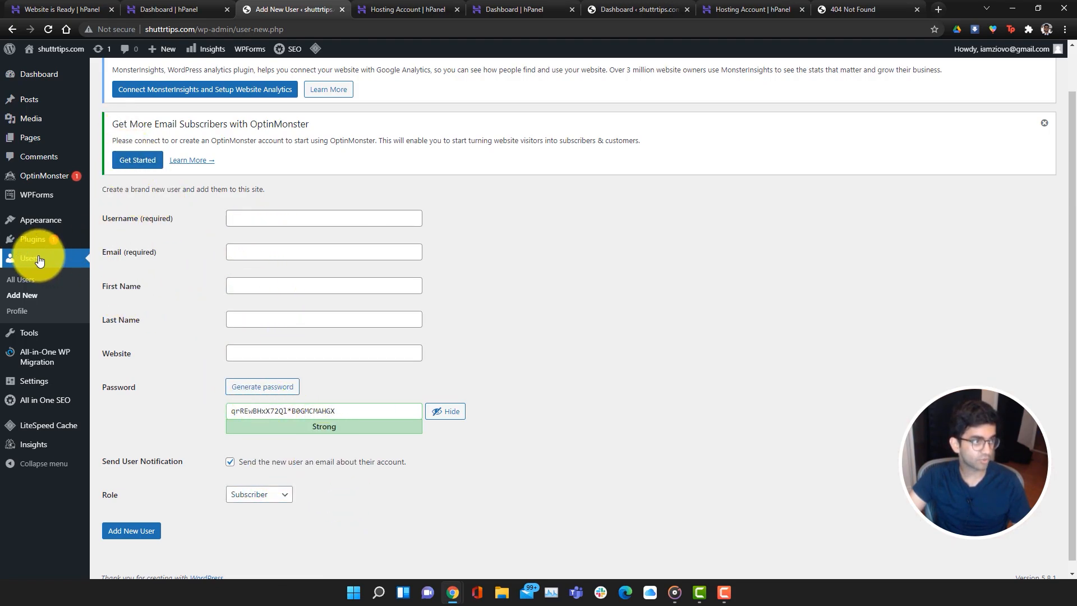
Review the administrator's profile from All Users, then go to the Tools page
left_click(27, 280)
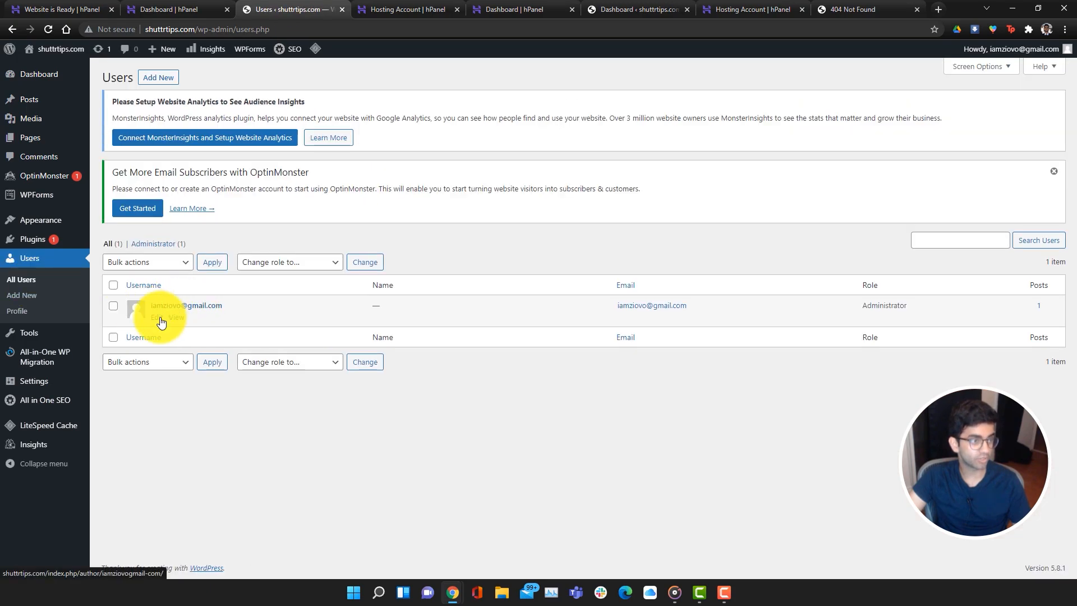
left_click(159, 318)
scroll(684, 459, "down", 10)
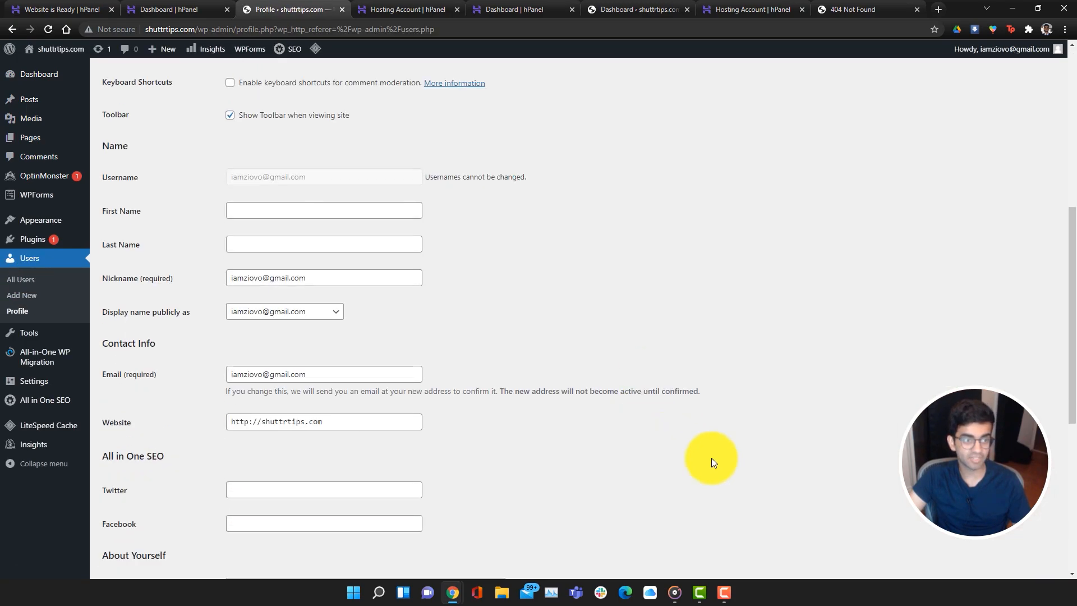
scroll(766, 480, "up", 8)
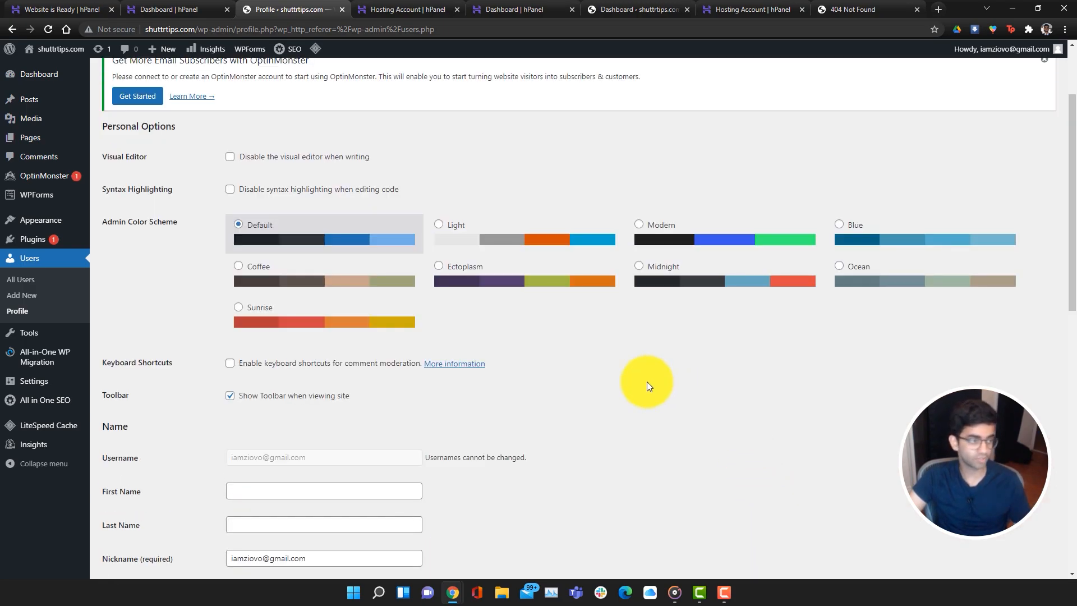
left_click(39, 336)
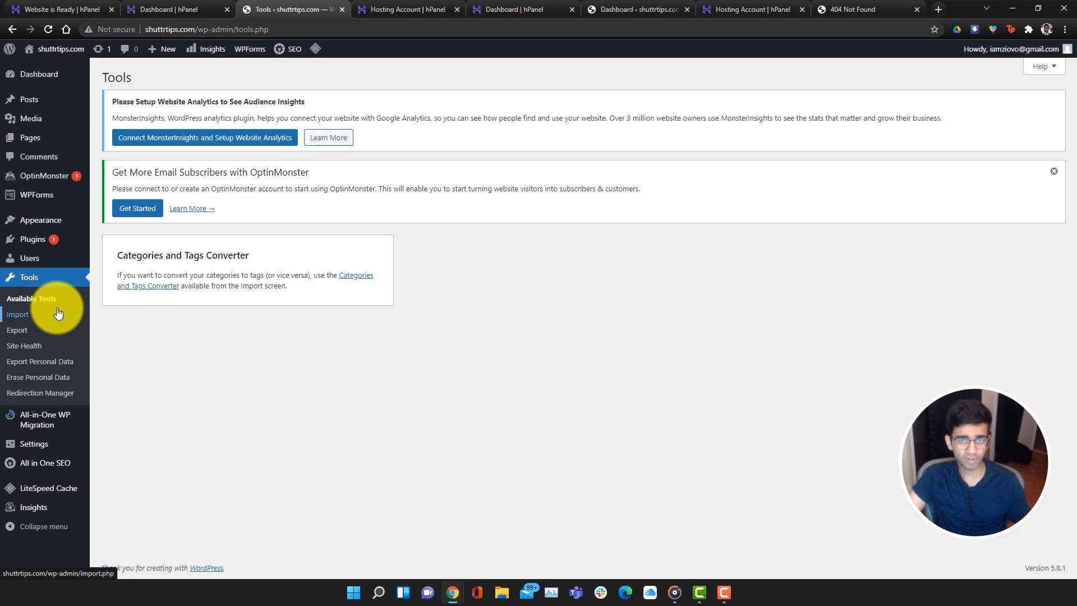
Open Settings > General and select the current site title
left_click(42, 444)
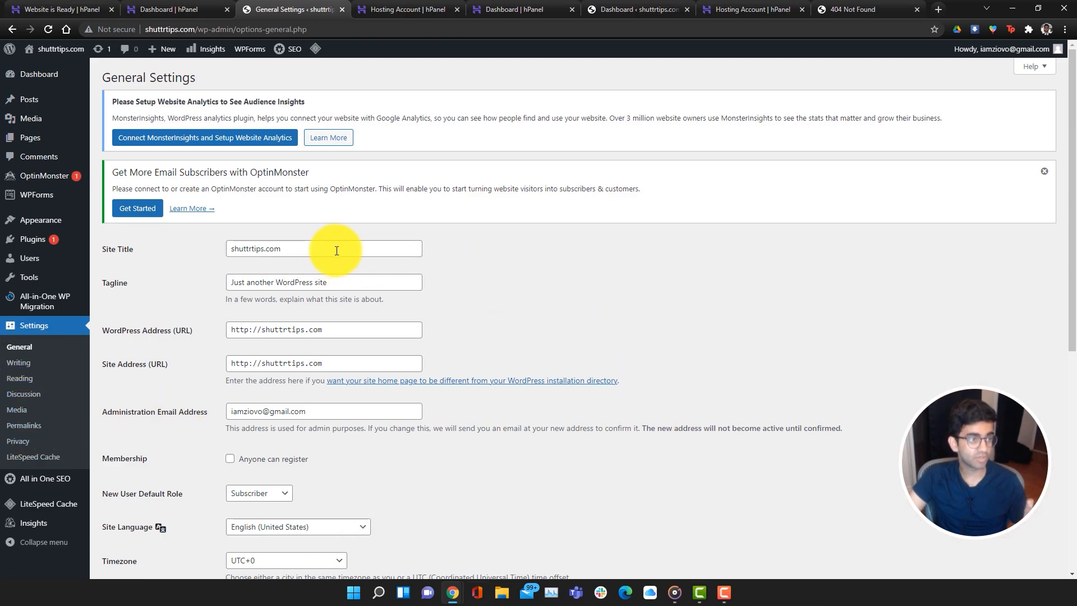
left_click_drag(336, 248, 240, 249)
left_click(353, 285)
left_click_drag(318, 250, 224, 249)
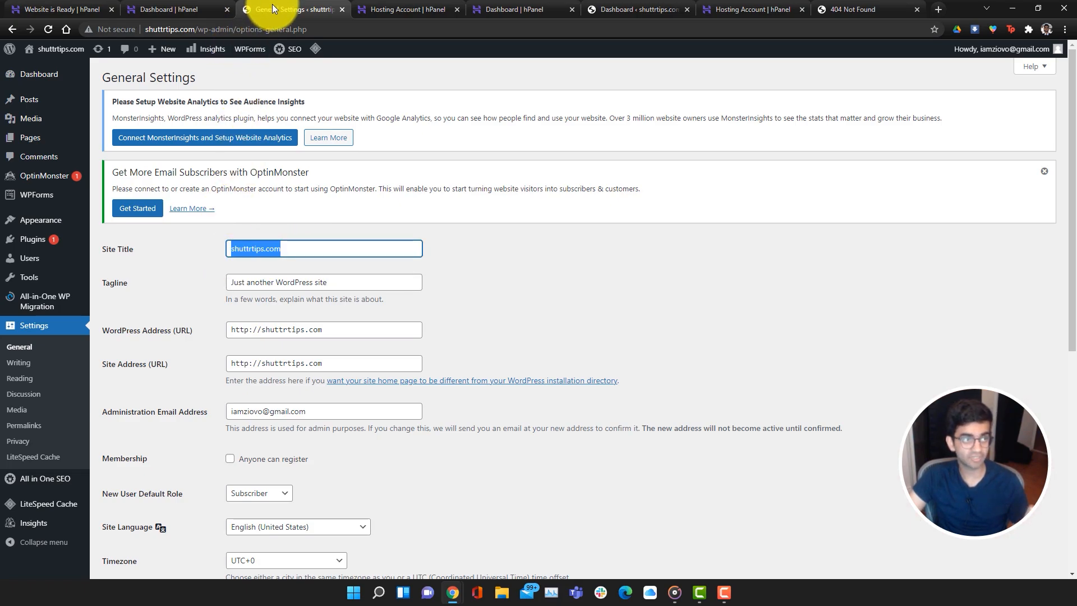
Search the web for 'photo blog' examples to get tagline ideas
left_click(407, 9)
left_click(410, 27)
type("ph")
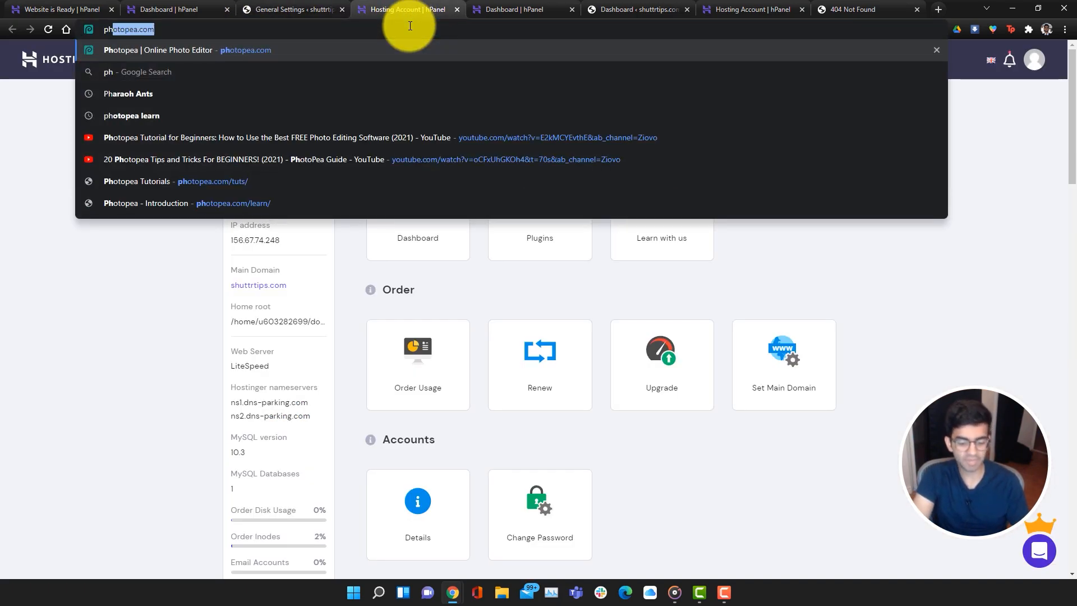
type("oto blog")
key("Return")
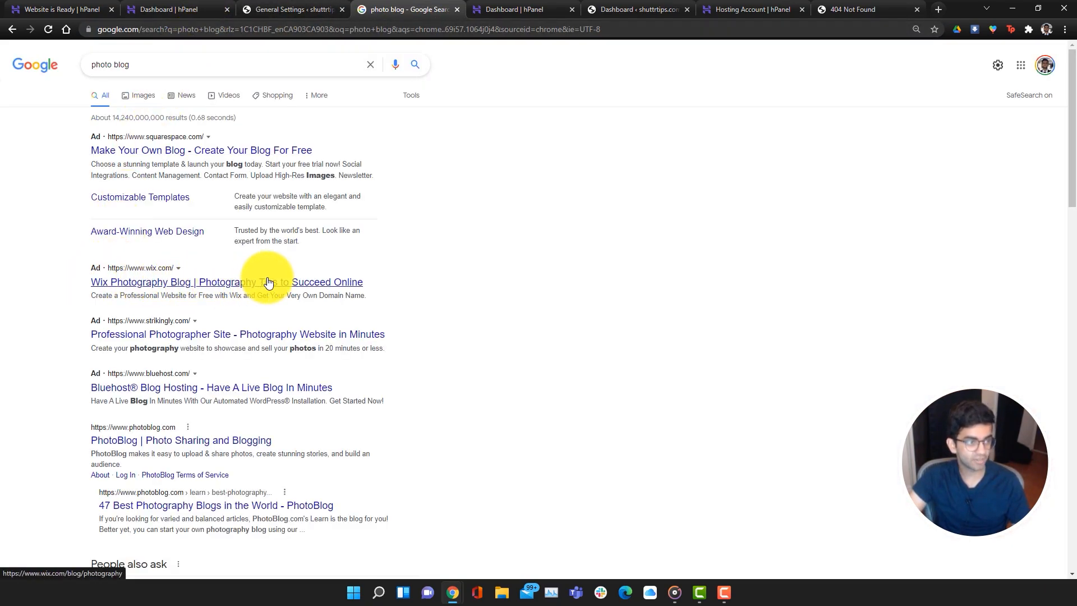
left_click_drag(90, 295, 359, 296)
left_click(266, 8)
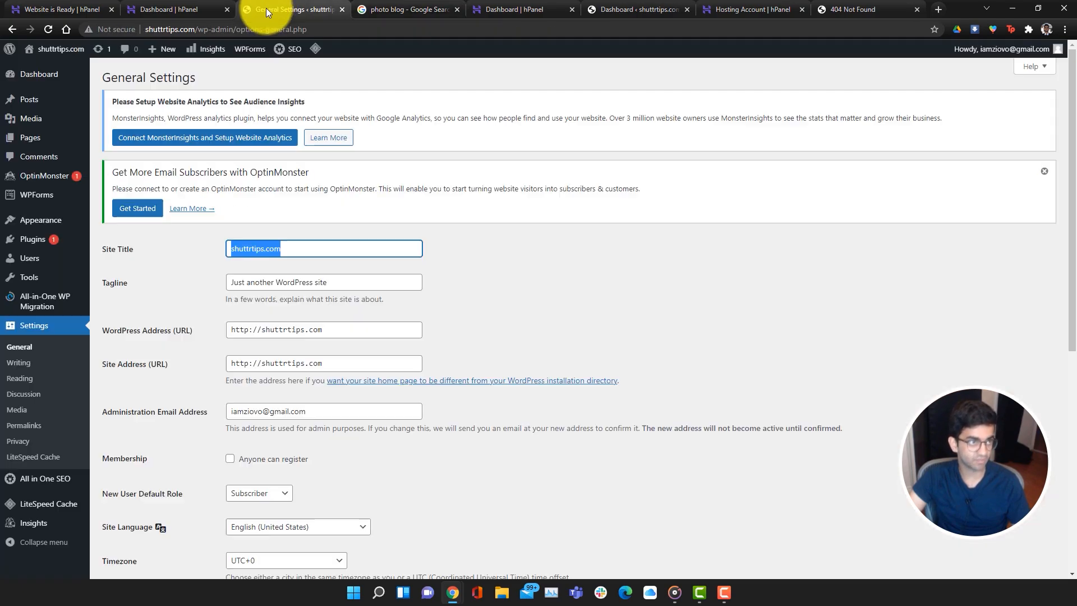
Save site title 'ShuttrTips Blog' with tagline 'The best photography blog out there', then open Permalinks
left_click(313, 251)
left_click_drag(314, 250, 240, 248)
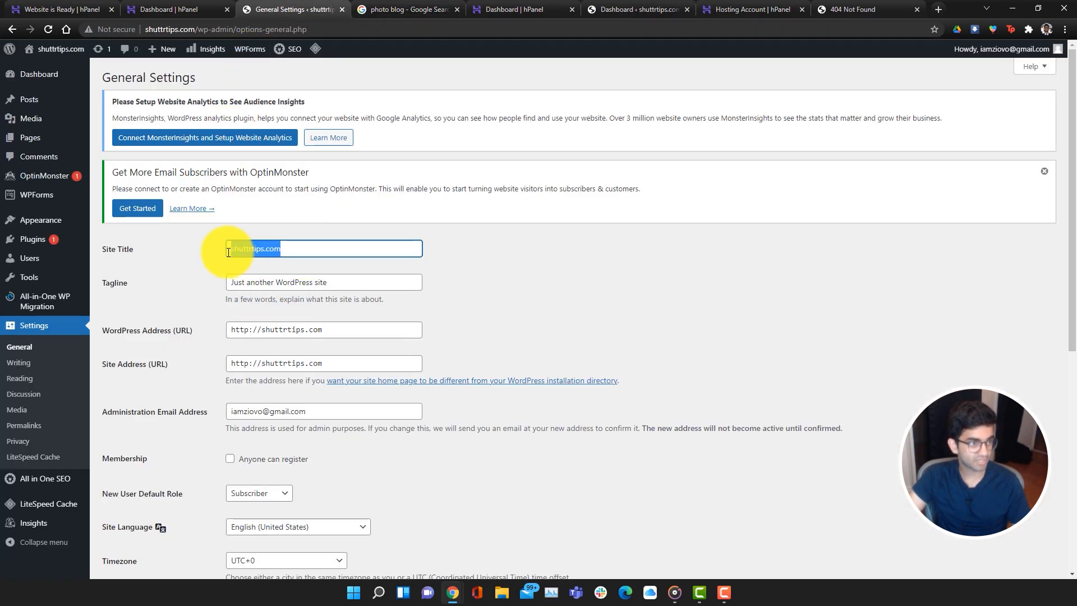
type("ShuttrTips")
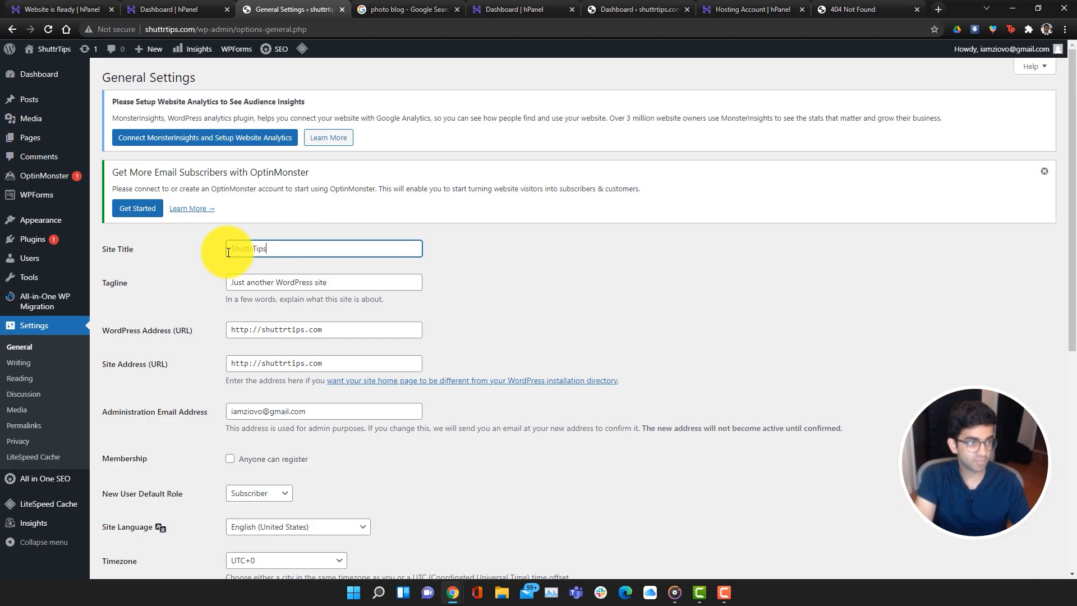
type(" Blog")
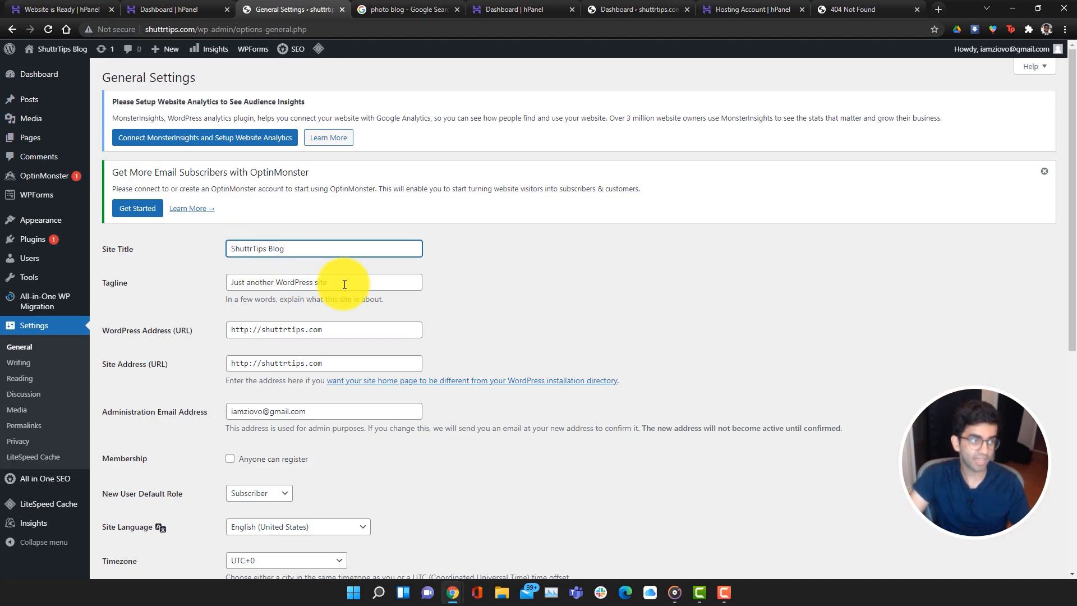
key("Tab")
type("The best ")
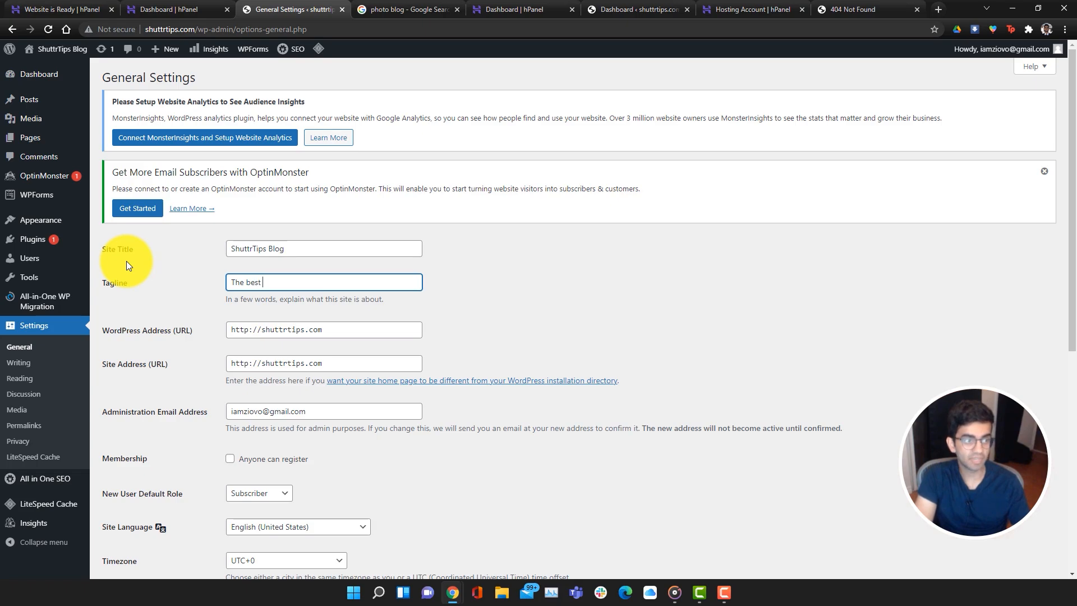
type("photography blog o")
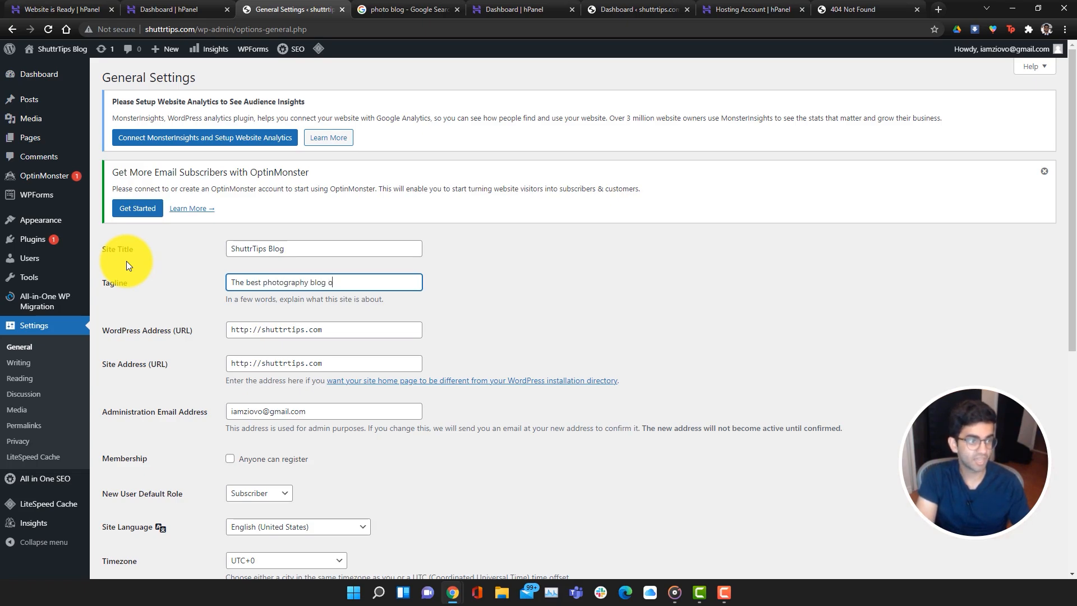
type("ut there")
scroll(426, 406, "down", 2)
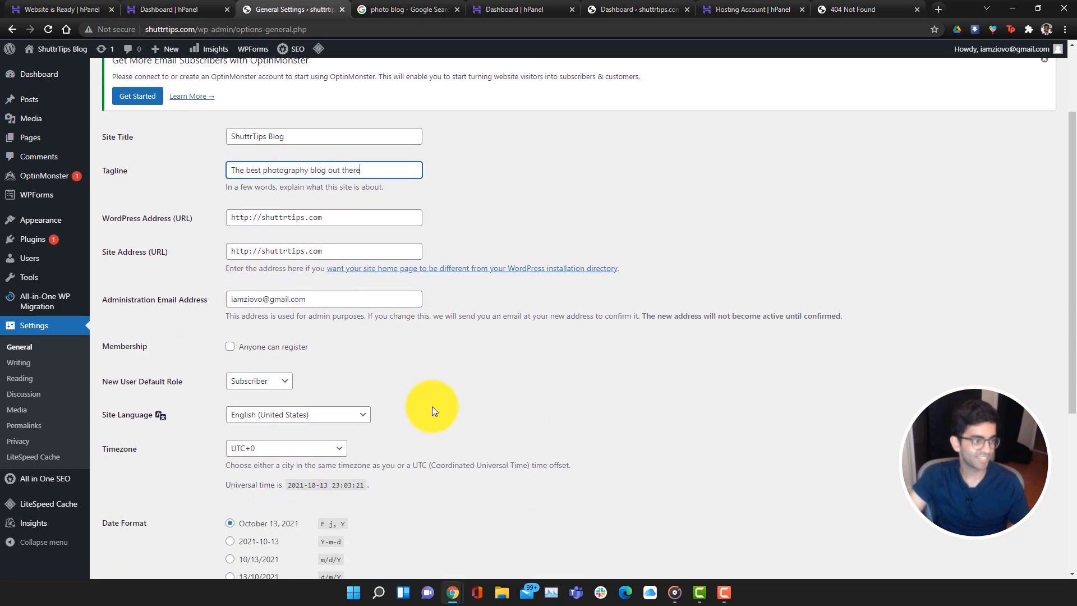
scroll(471, 354, "down", 2)
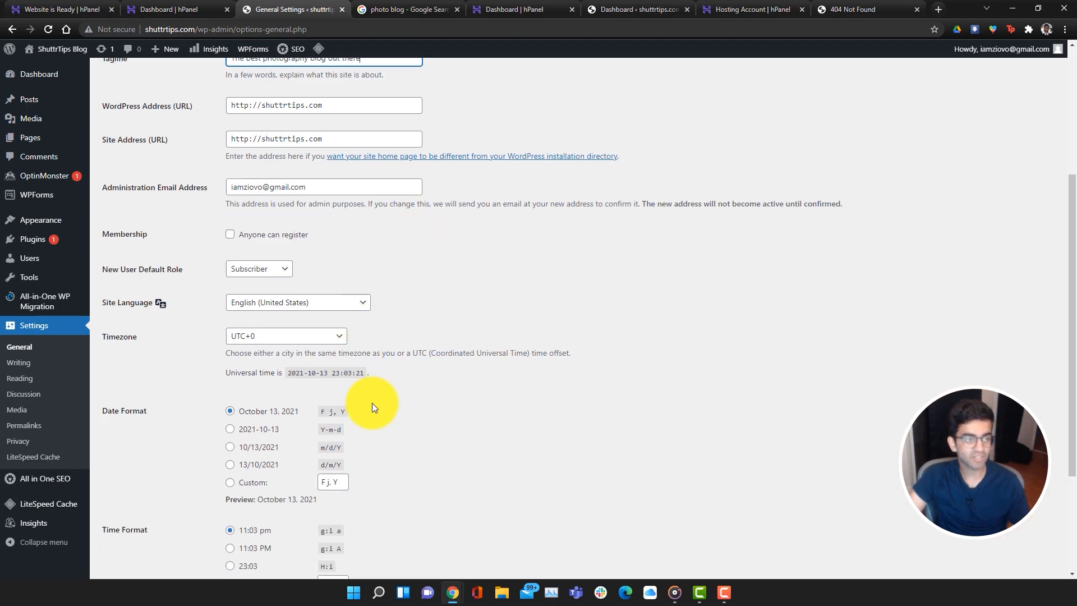
scroll(433, 424, "down", 3)
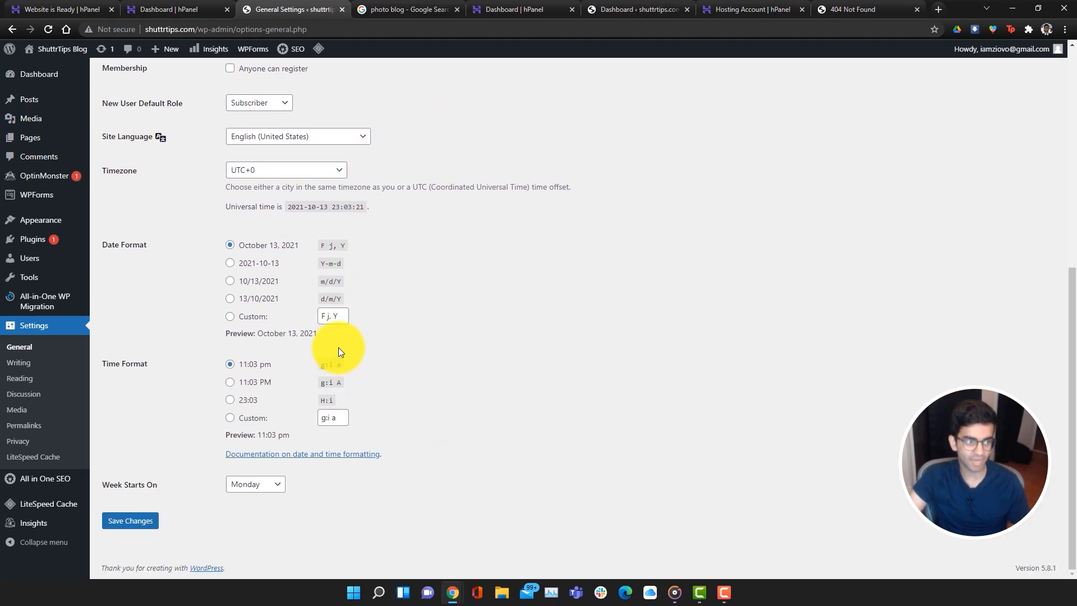
left_click(145, 521)
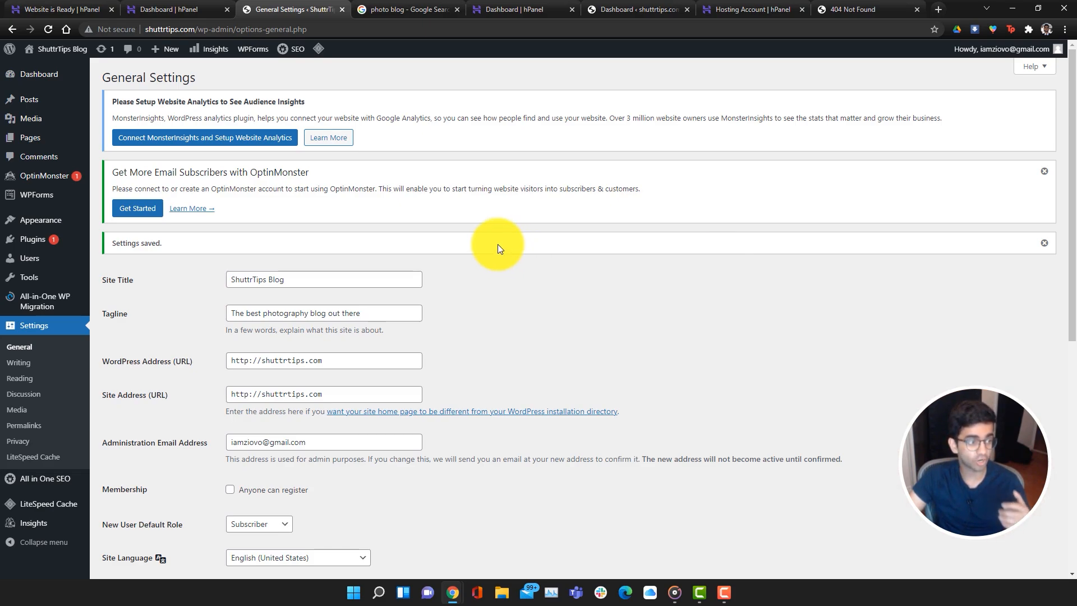
left_click(24, 426)
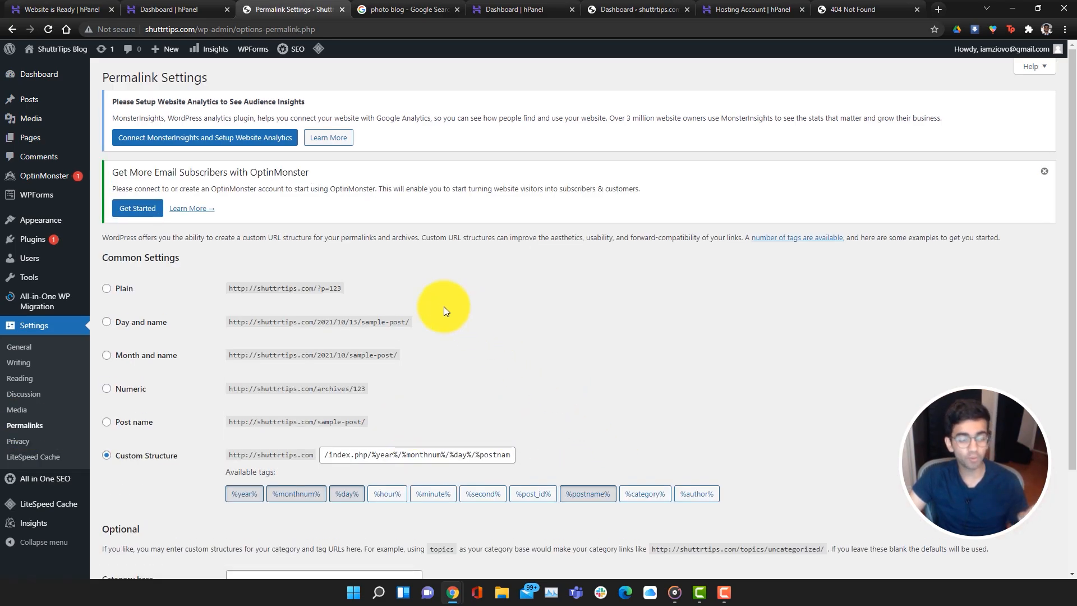
Visit the Hostinger email page and point out the domain and emails parts of its address
left_click(516, 11)
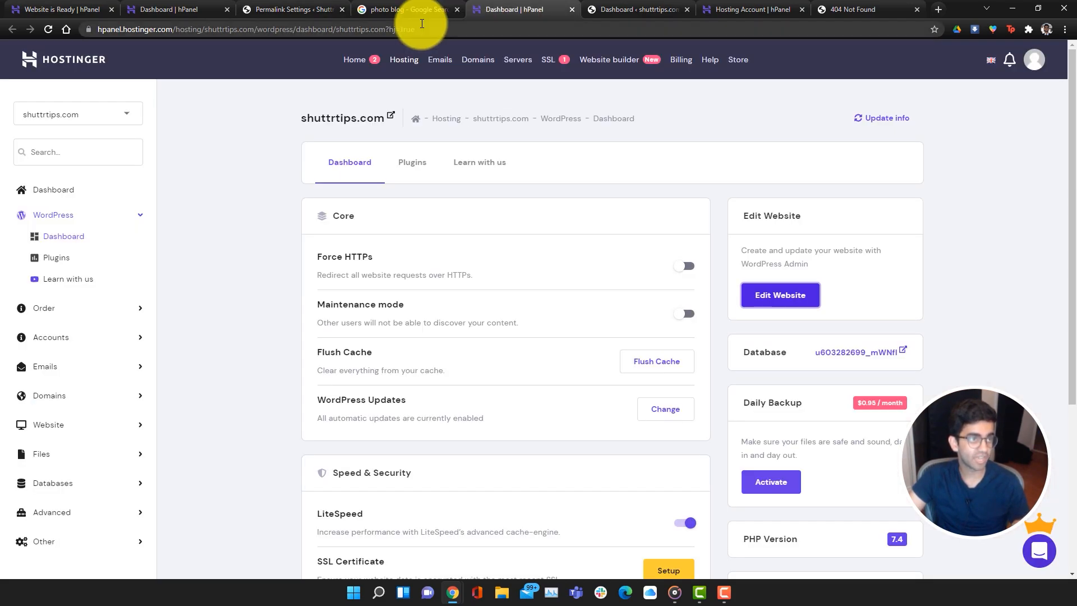
left_click(439, 59)
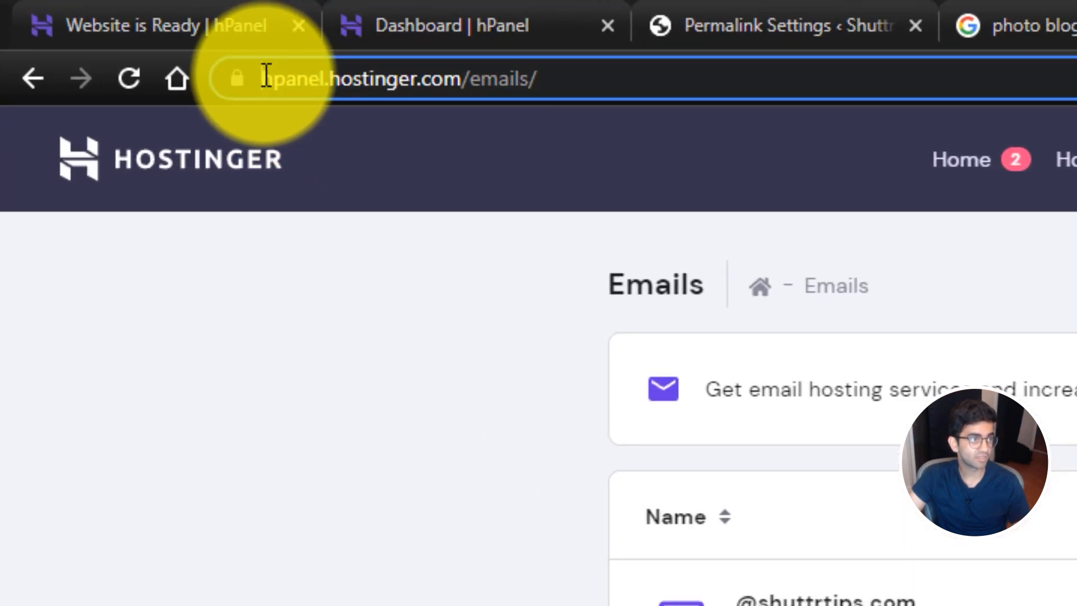
left_click_drag(264, 76, 530, 79)
left_click_drag(645, 69, 540, 81)
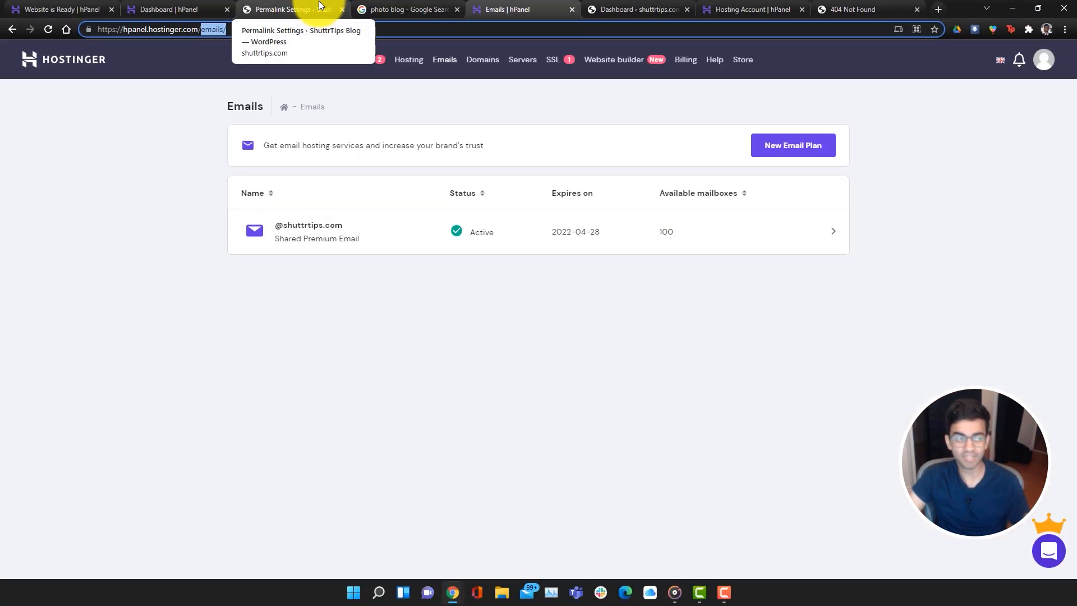
left_click(321, 7)
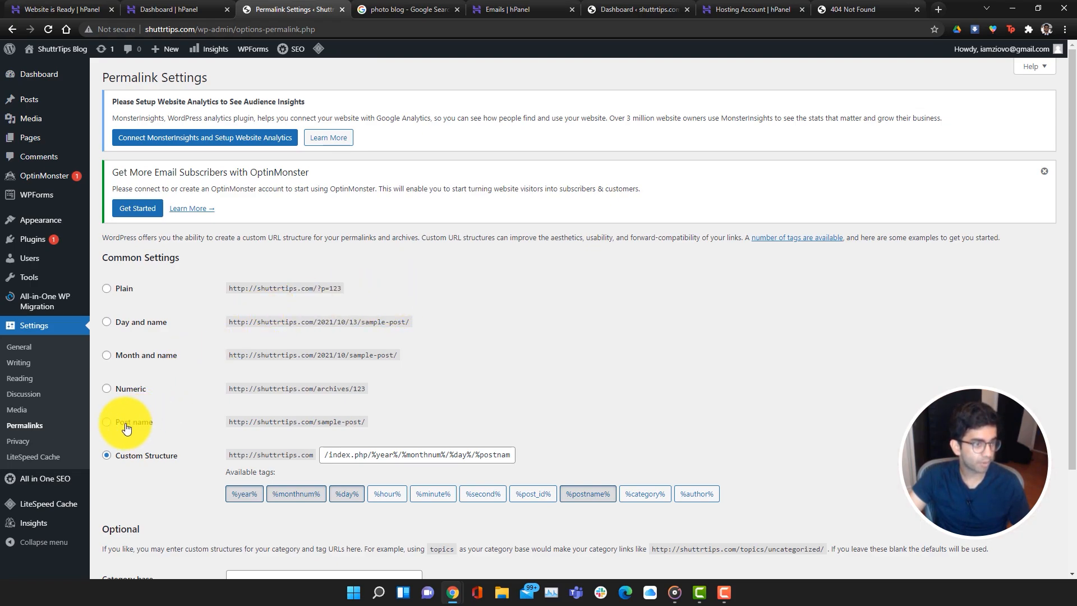
Switch permalinks to Post name (/%postname%/) and save the change
left_click(106, 421)
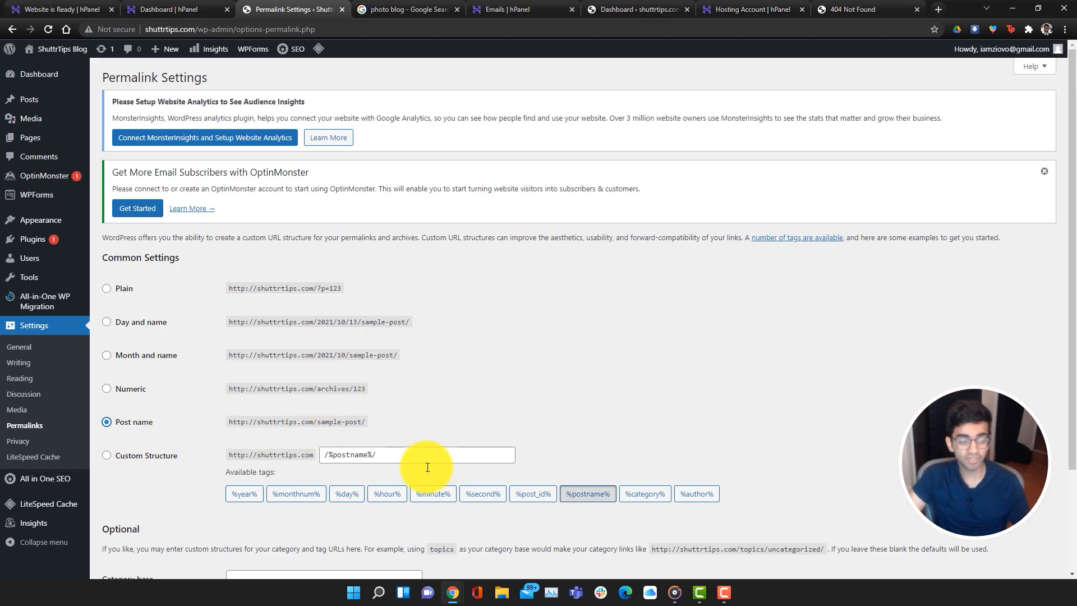
scroll(428, 469, "down", 3)
left_click(137, 522)
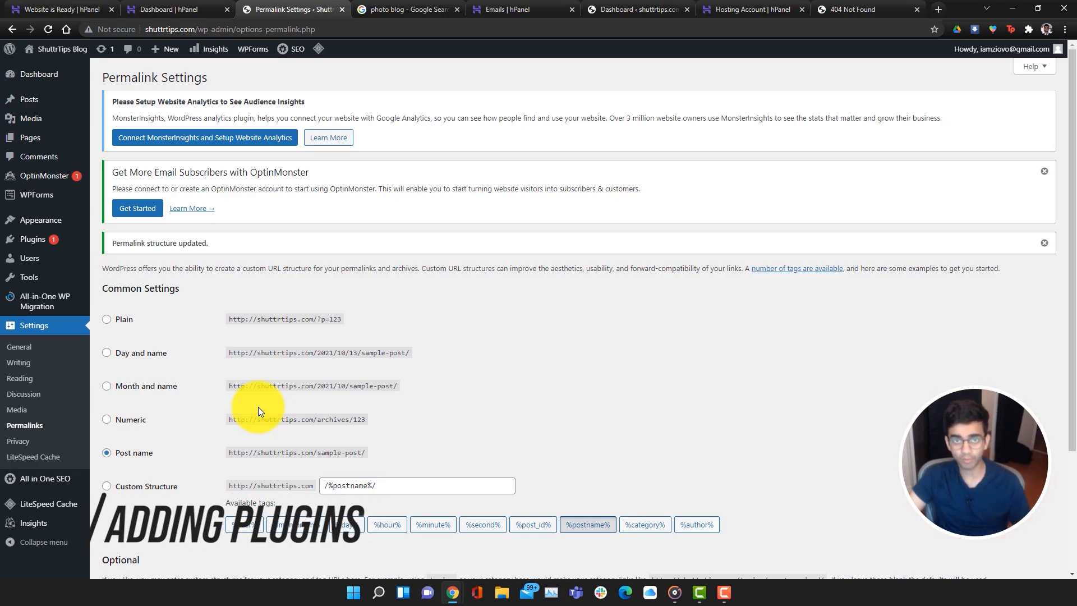
mouse_move(25, 240)
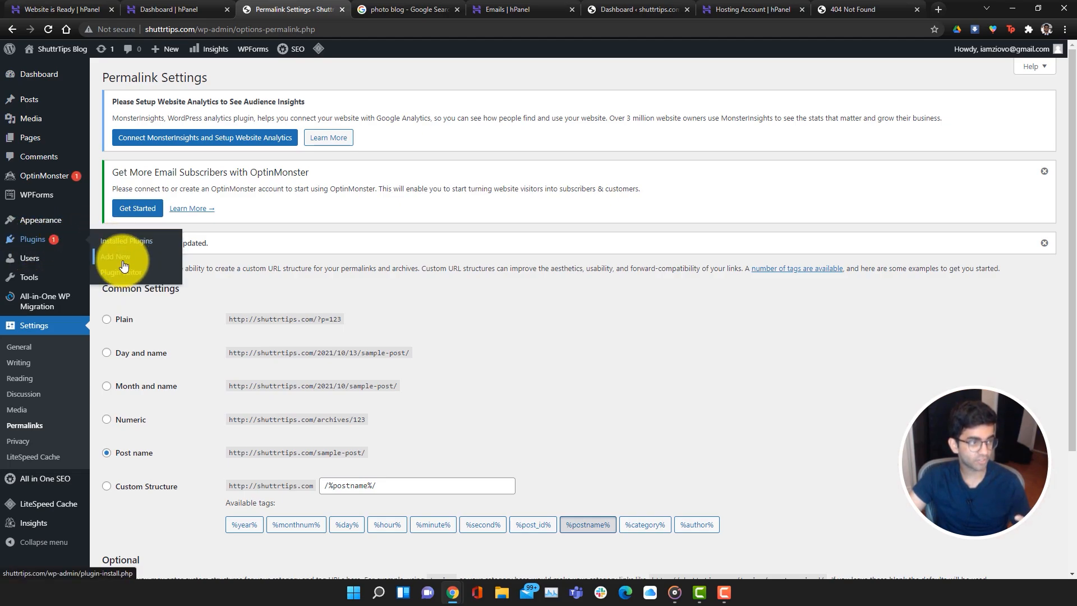
Search the plugin directory for 'elementor' and install Elementor Website Builder
left_click(123, 257)
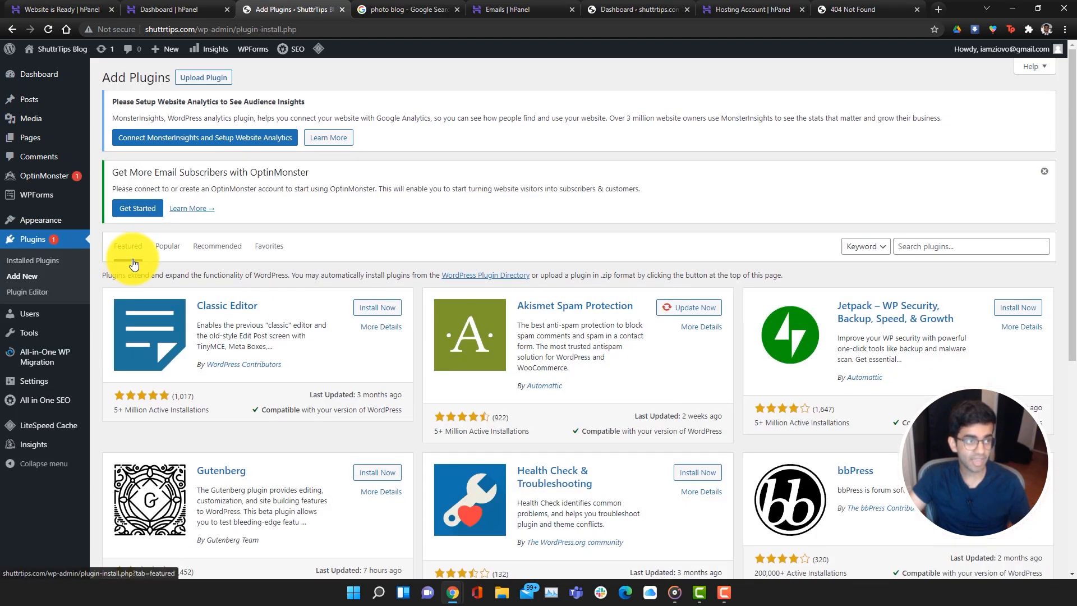
left_click(948, 251)
type("elem")
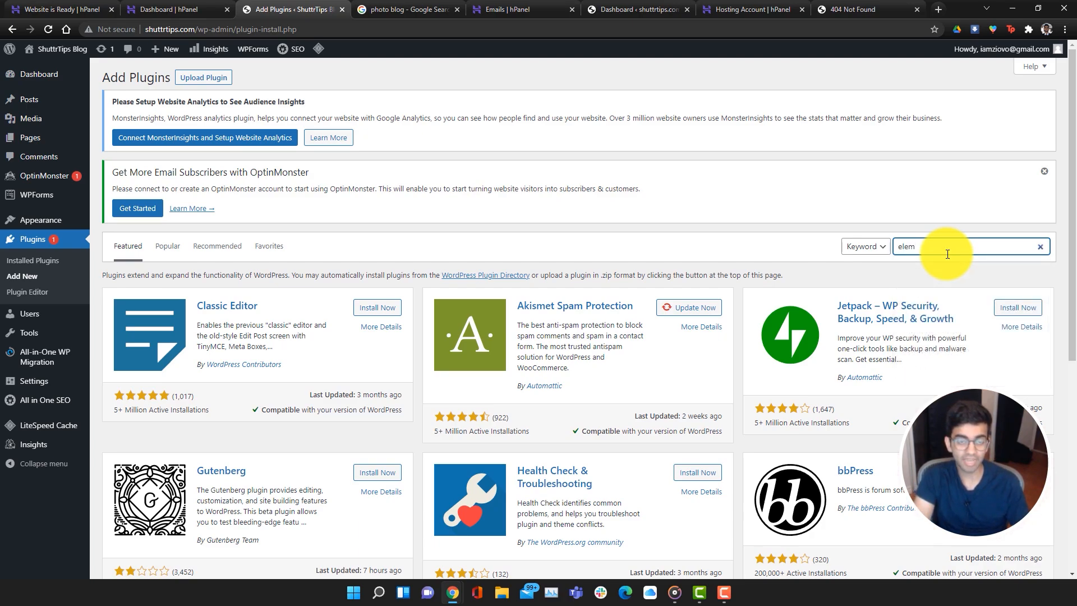
type("entor")
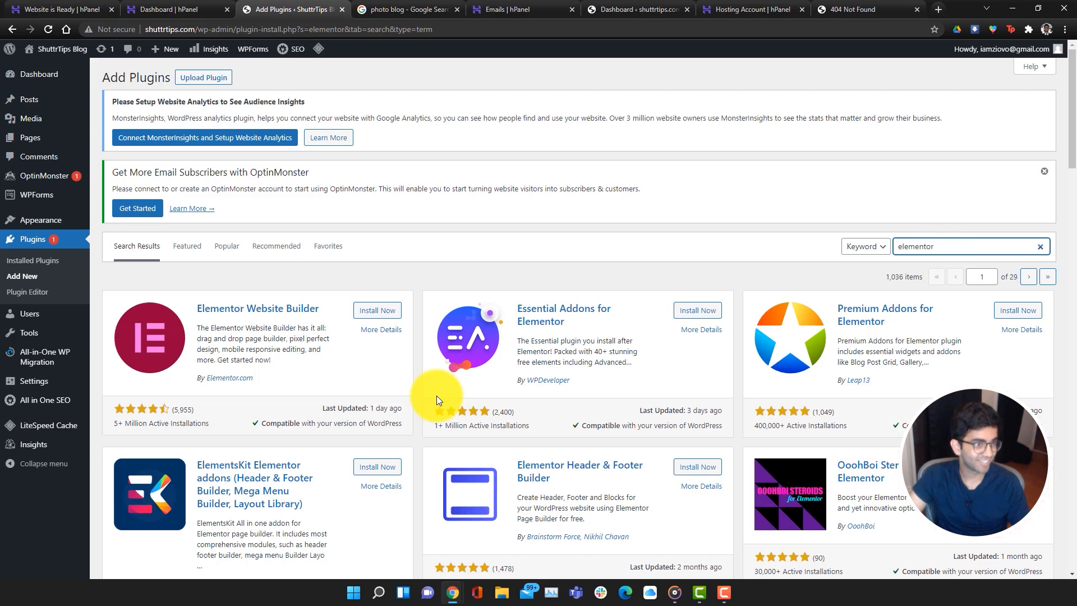
left_click(239, 309)
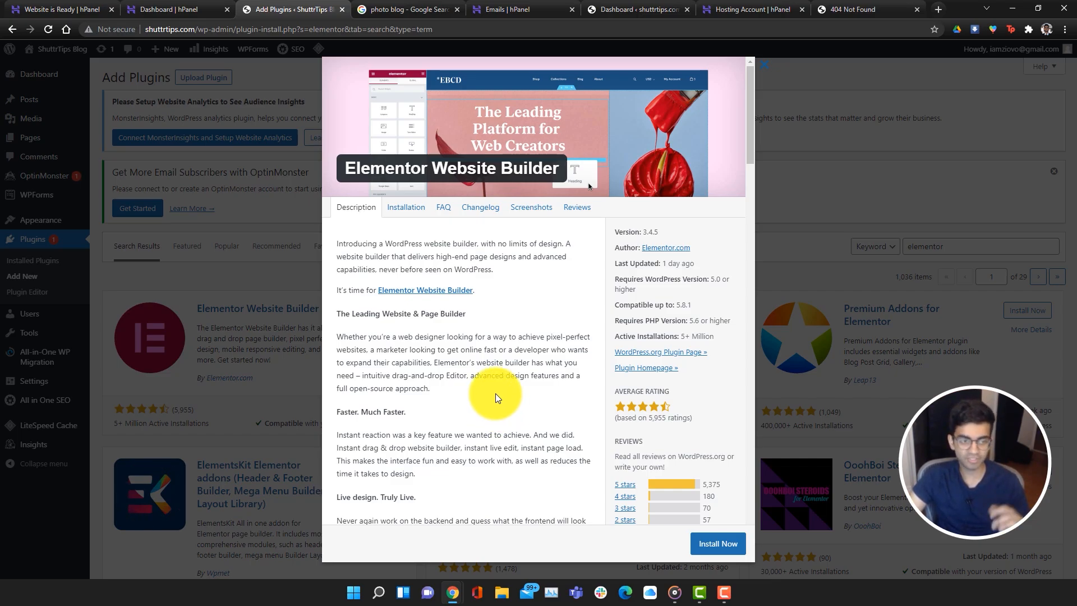
scroll(496, 397, "down", 7)
scroll(522, 432, "down", 4)
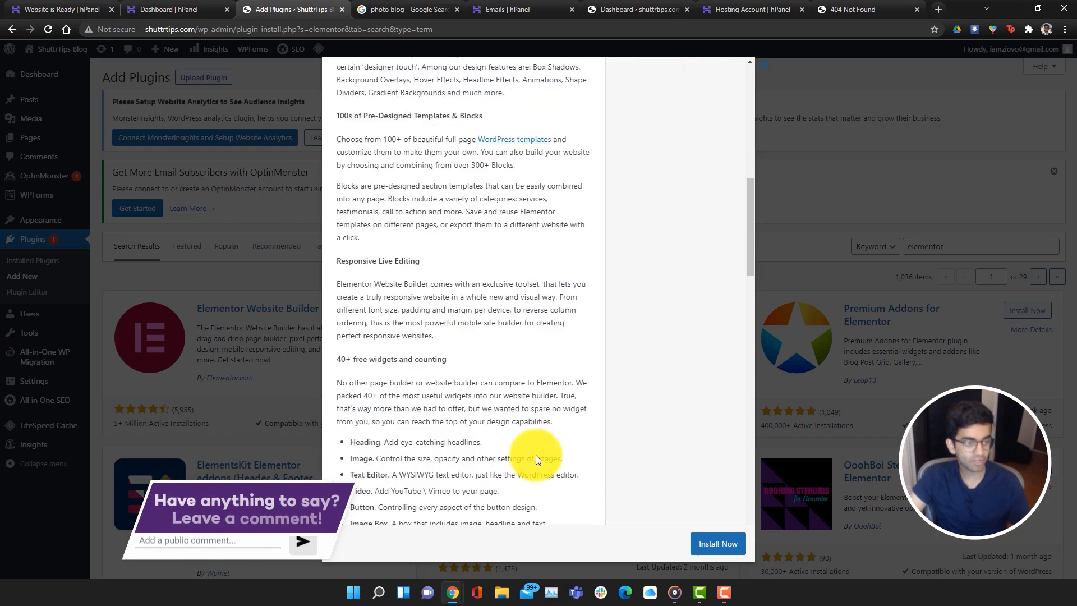
left_click(716, 544)
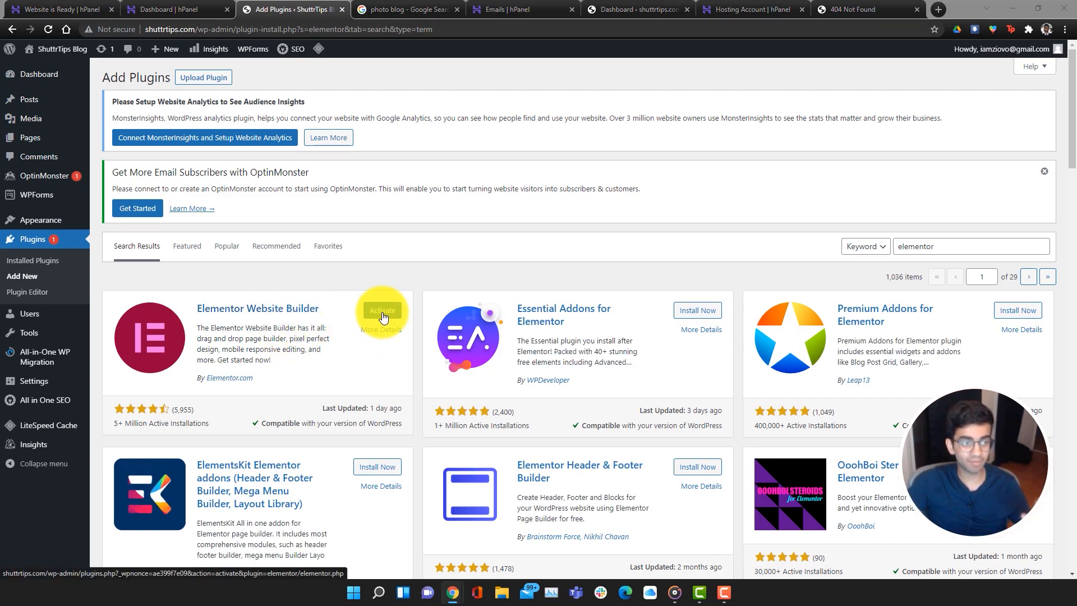
Activate Elementor from Installed Plugins using the Activate bulk action
left_click(55, 264)
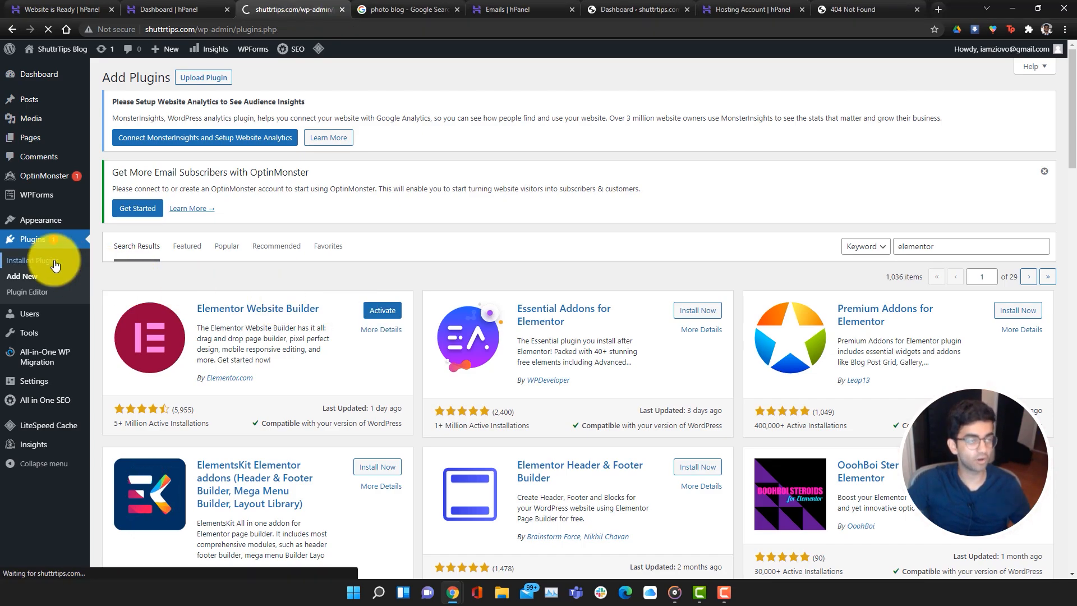
scroll(430, 383, "down", 1)
scroll(430, 383, "down", 4)
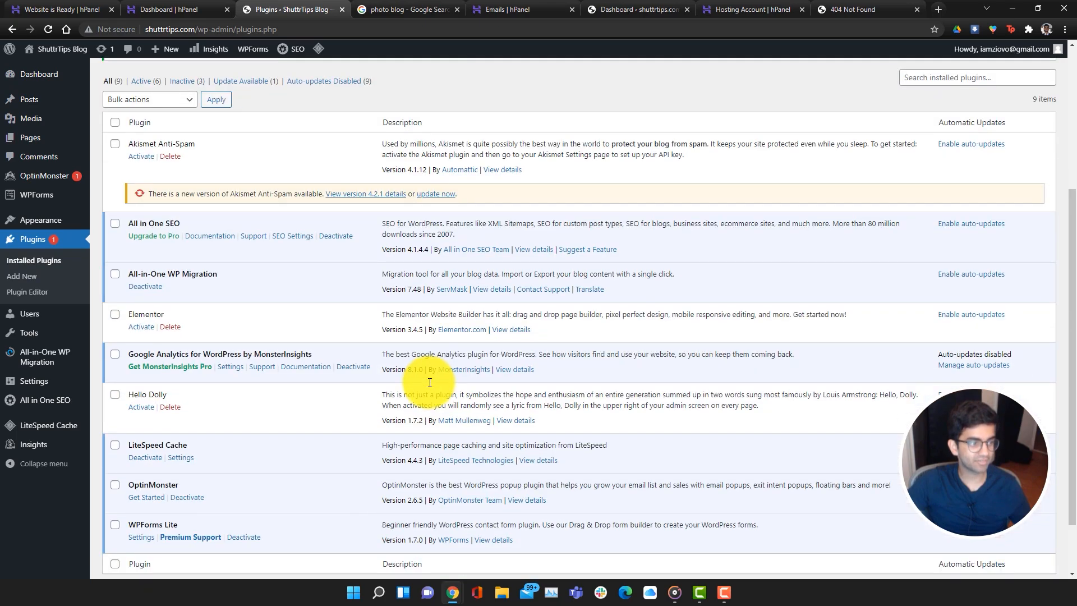
scroll(439, 455, "up", 3)
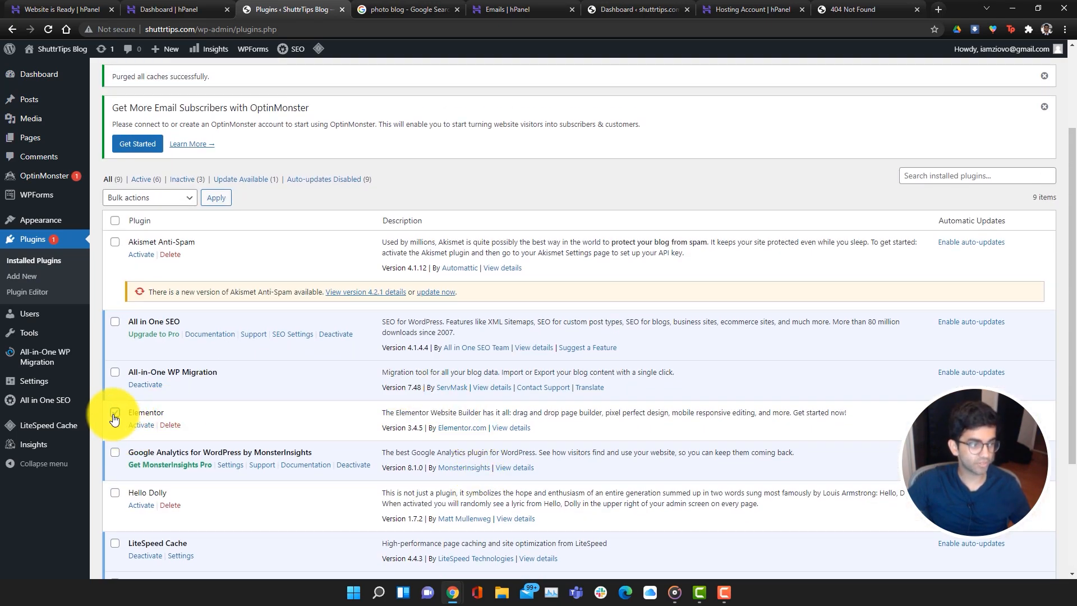
left_click(180, 198)
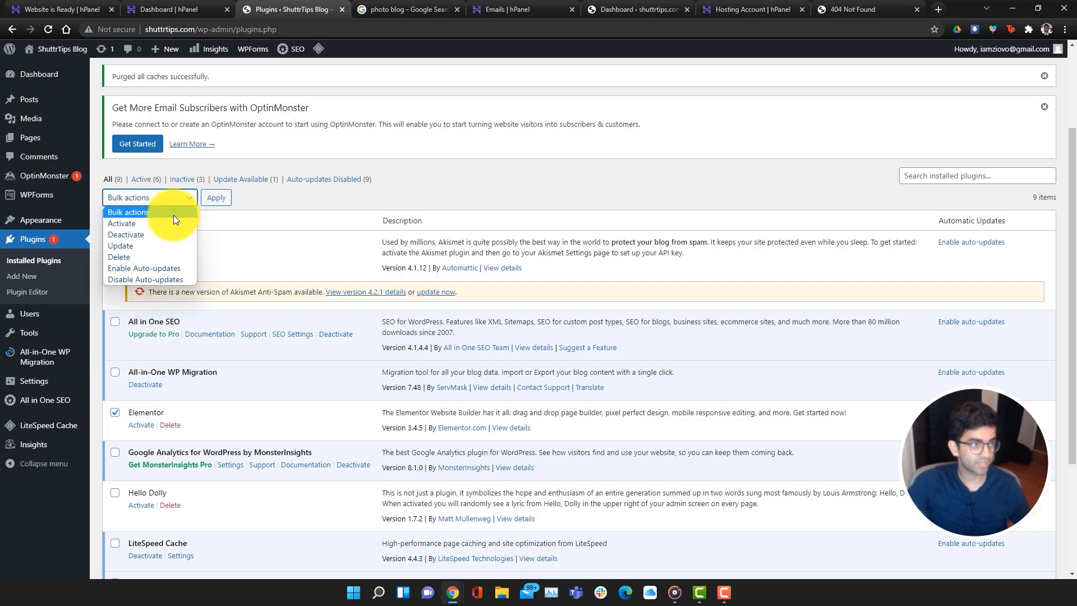
left_click(182, 223)
left_click(214, 200)
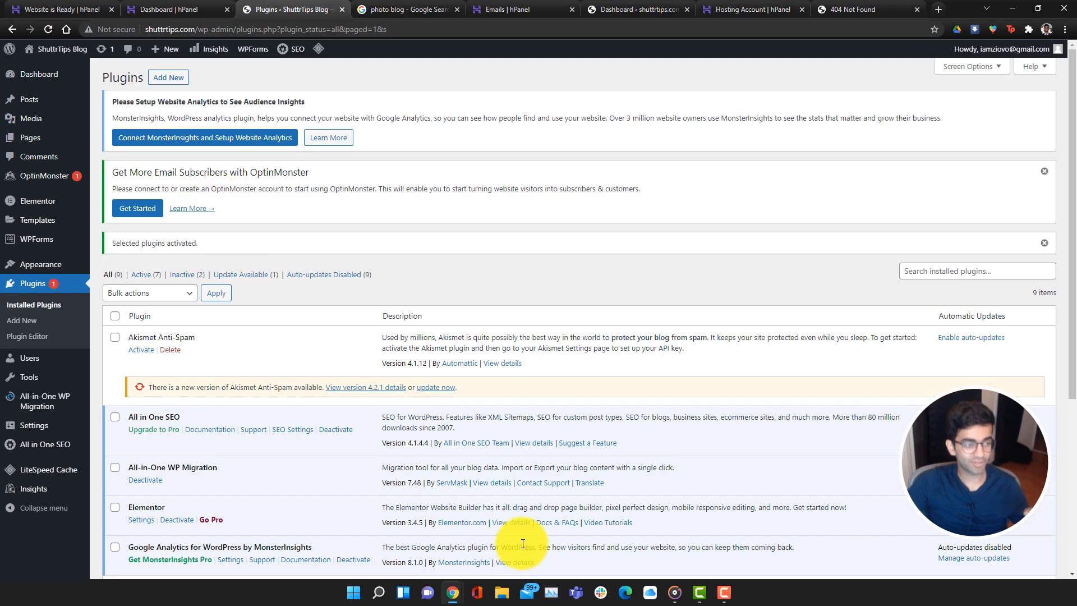
Deactivate All-in-One WP Migration using the Deactivate bulk action
scroll(516, 533, "down", 4)
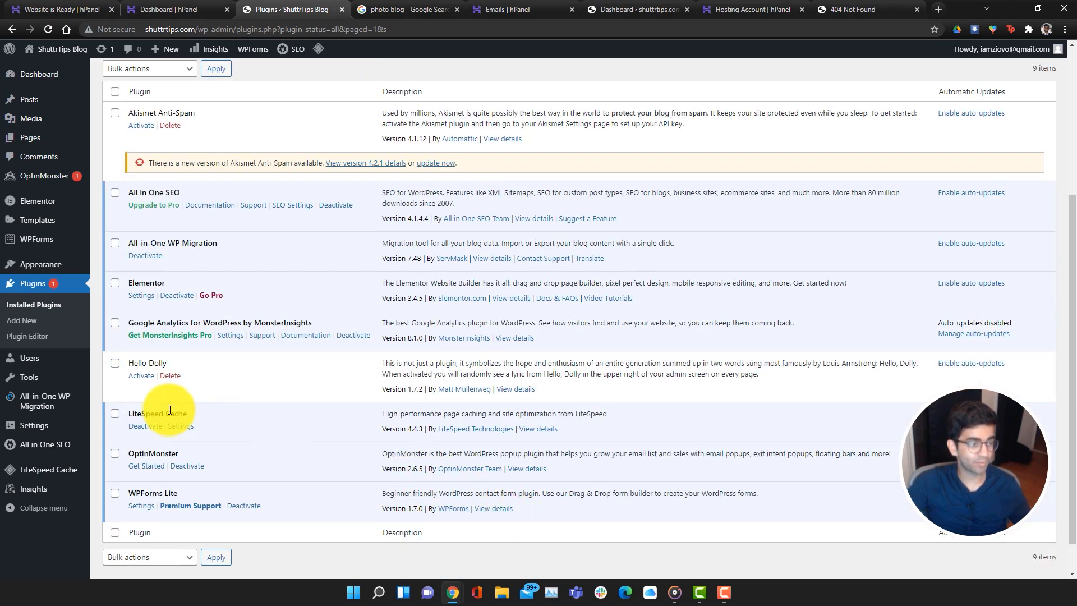
scroll(150, 403, "up", 1)
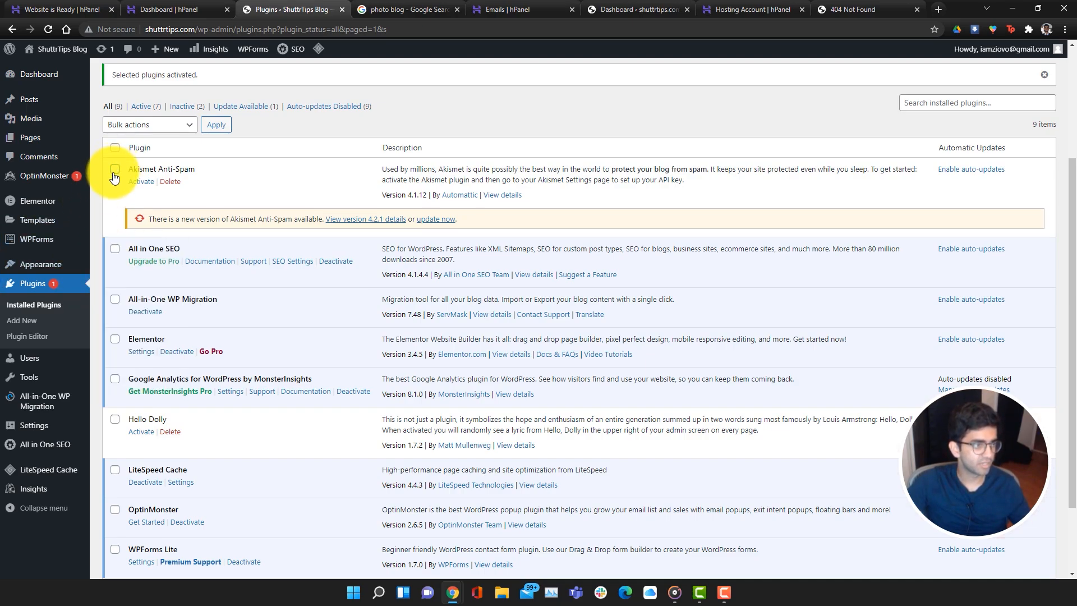
left_click(115, 301)
scroll(412, 406, "down", 2)
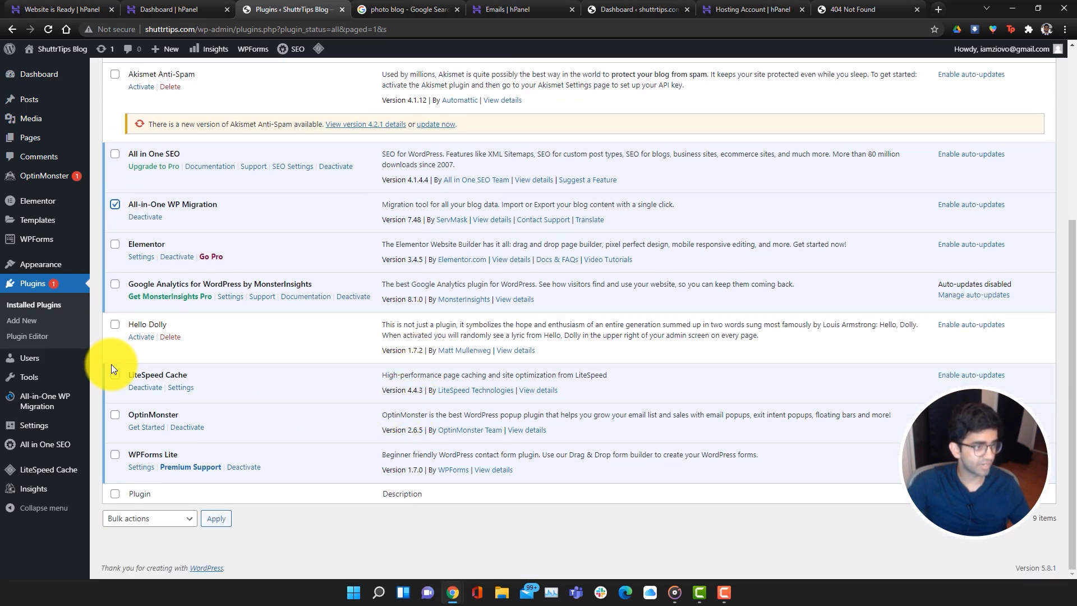
scroll(143, 370, "up", 4)
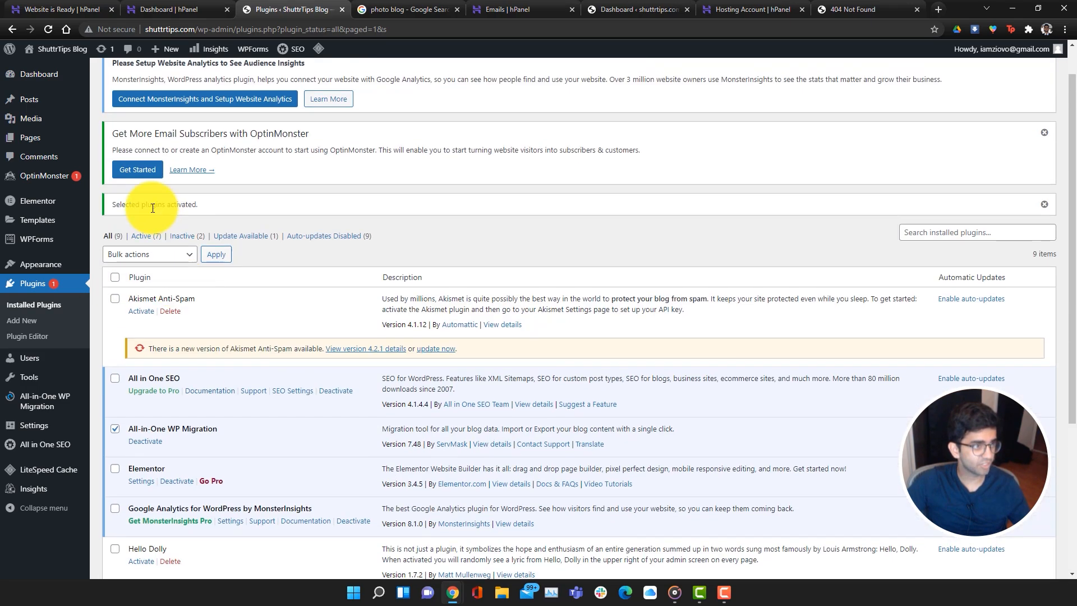
left_click(147, 254)
left_click(185, 289)
left_click(216, 255)
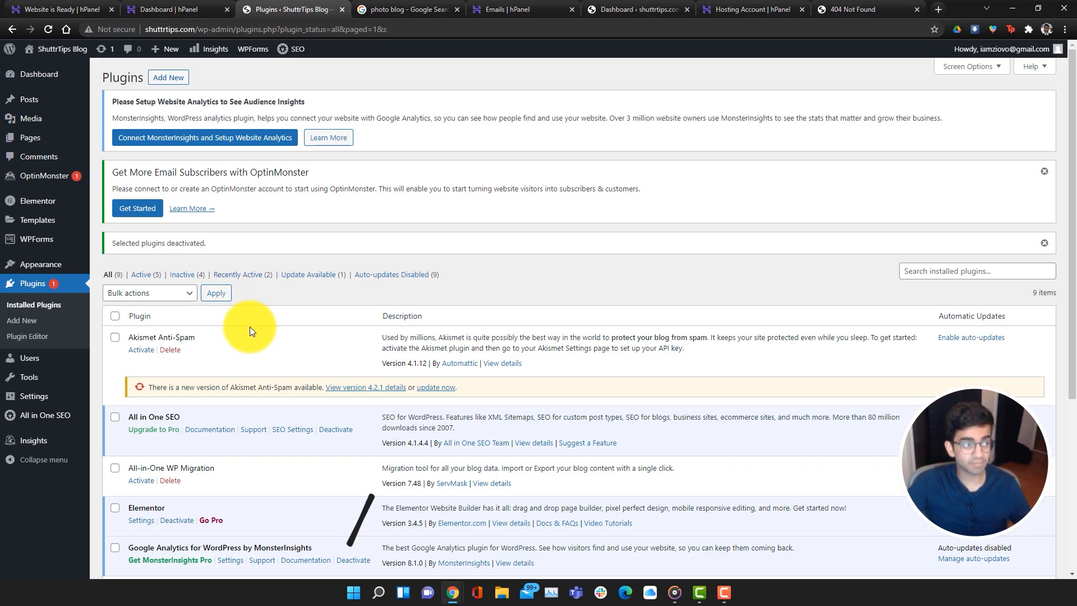
Search the theme directory for 'Neve', preview it, and install the Neve theme
left_click(64, 265)
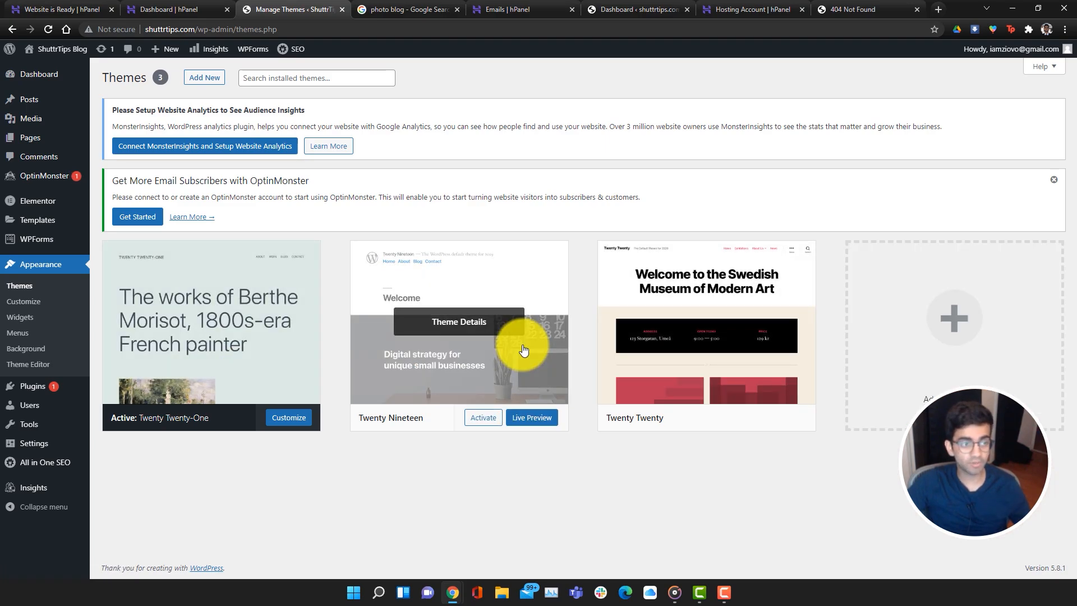
left_click(972, 312)
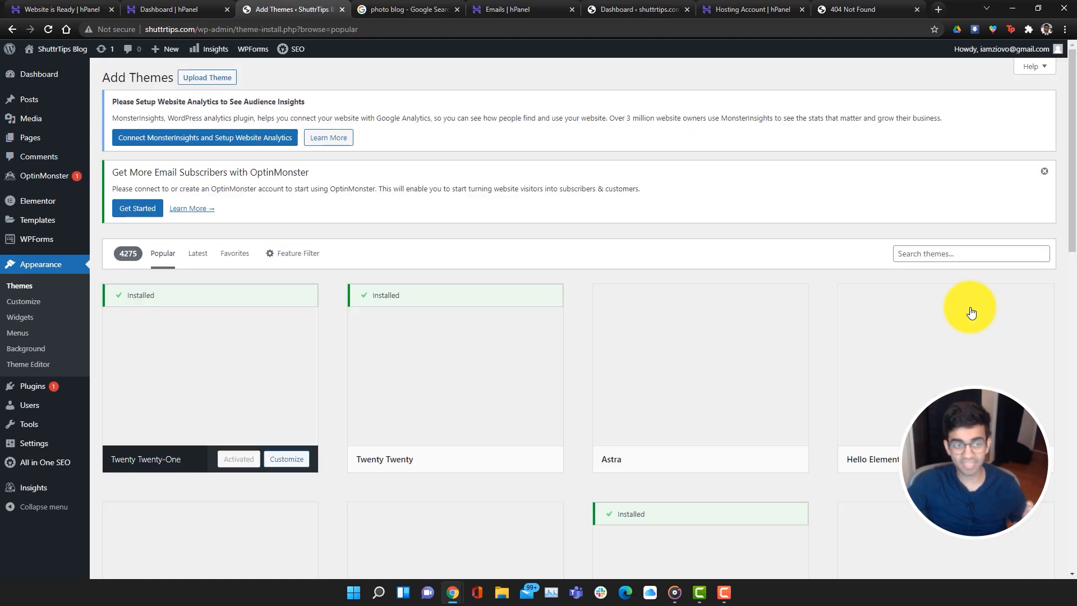
left_click(977, 253)
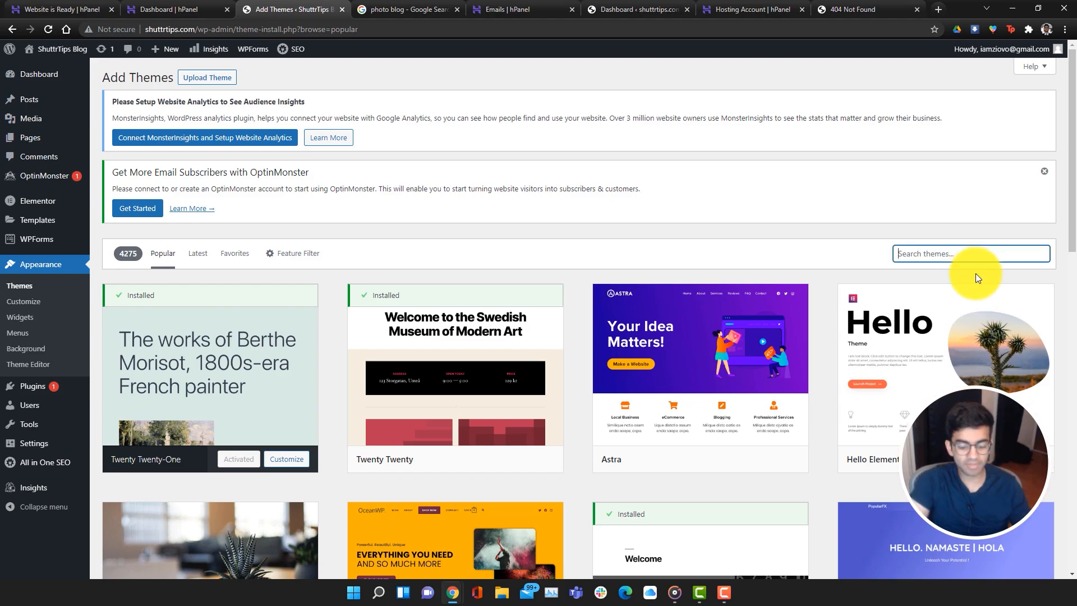
type("Neve")
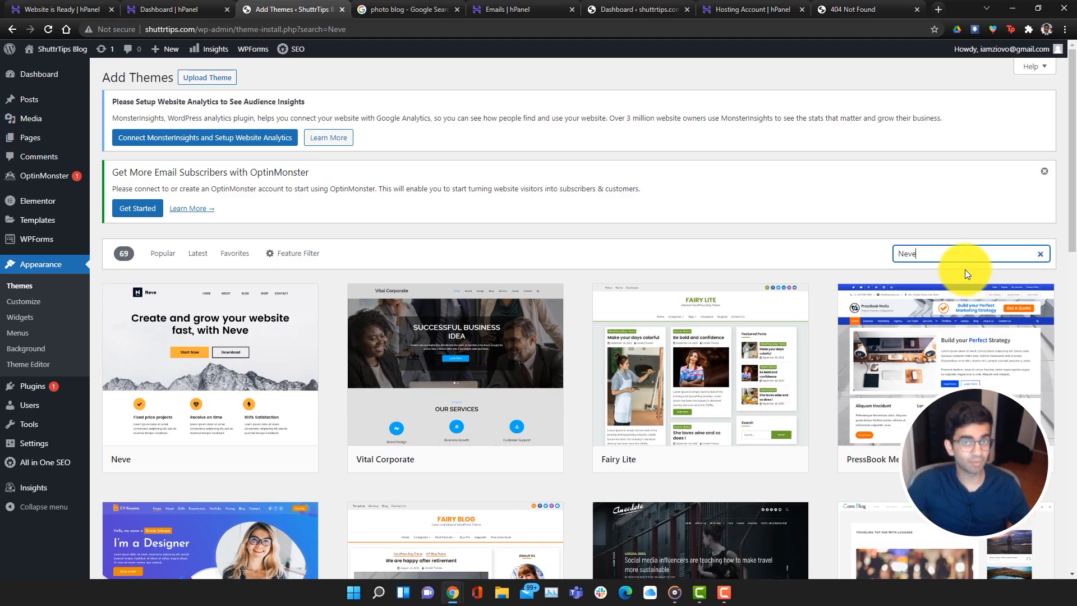
left_click(260, 330)
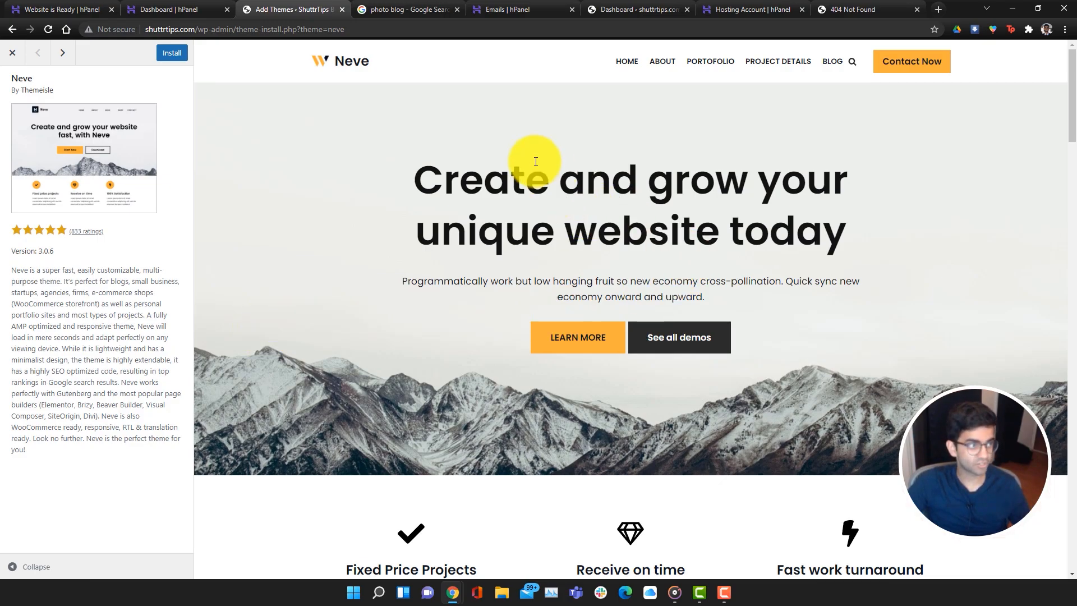
left_click(174, 56)
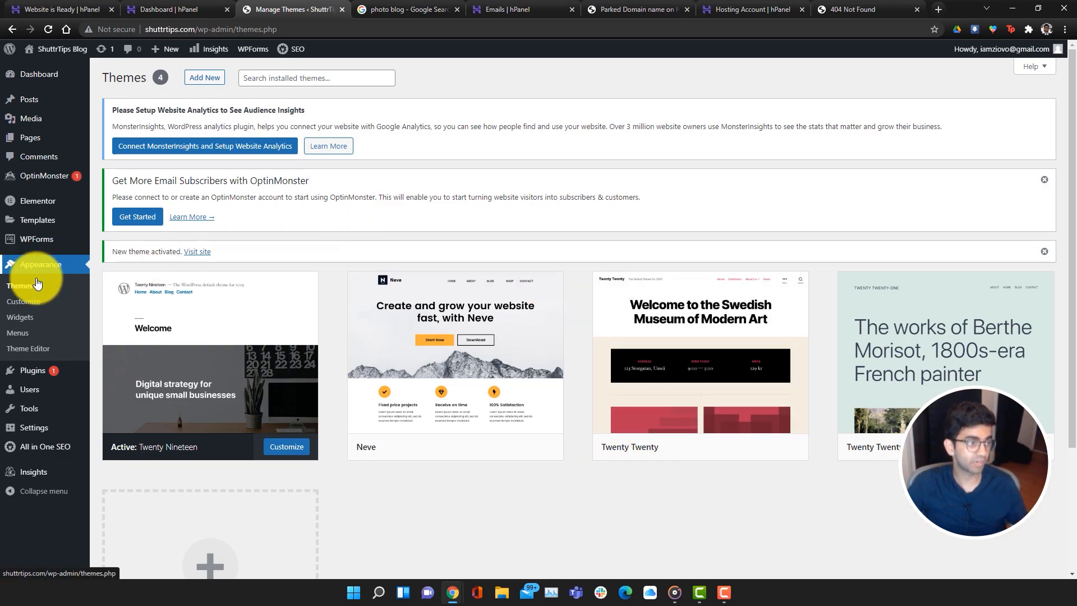
Activate Neve and open its ready-to-use Starter Sites library from the welcome banner
mouse_move(401, 352)
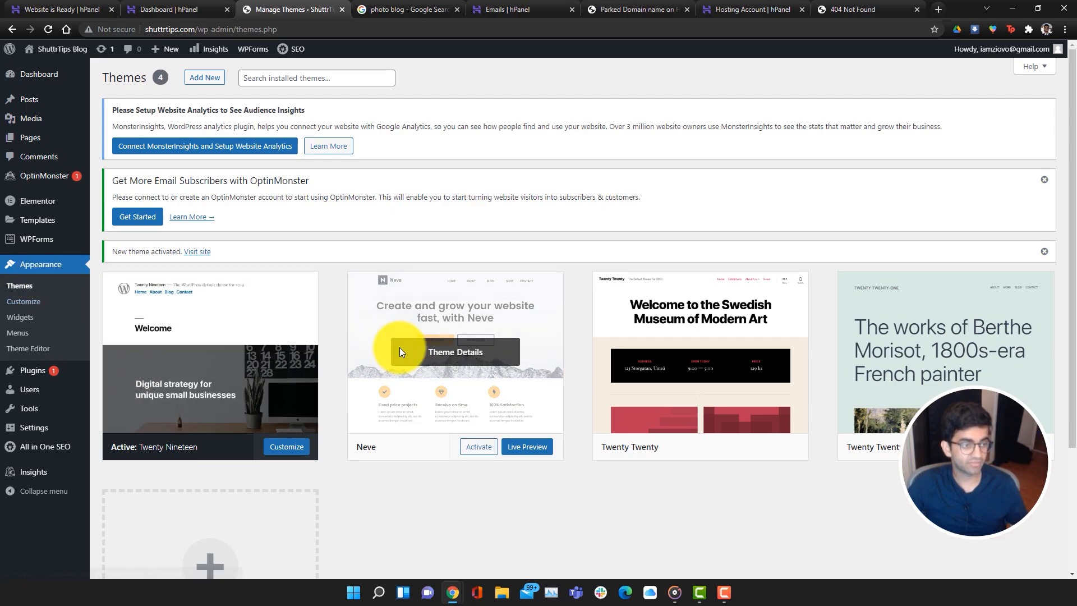
left_click(479, 447)
scroll(132, 416, "down", 4)
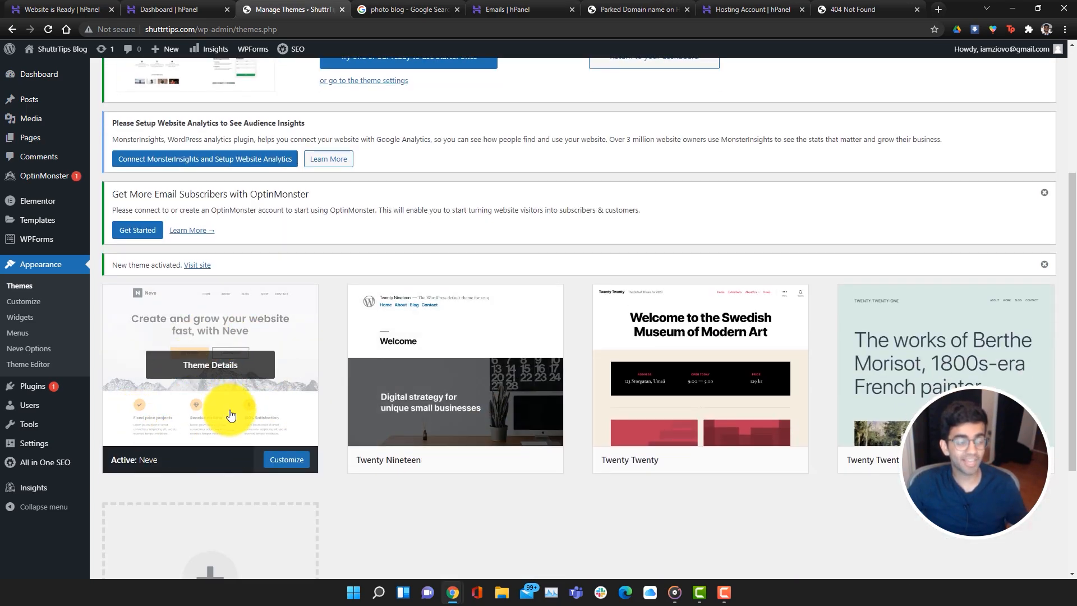
scroll(231, 414, "up", 3)
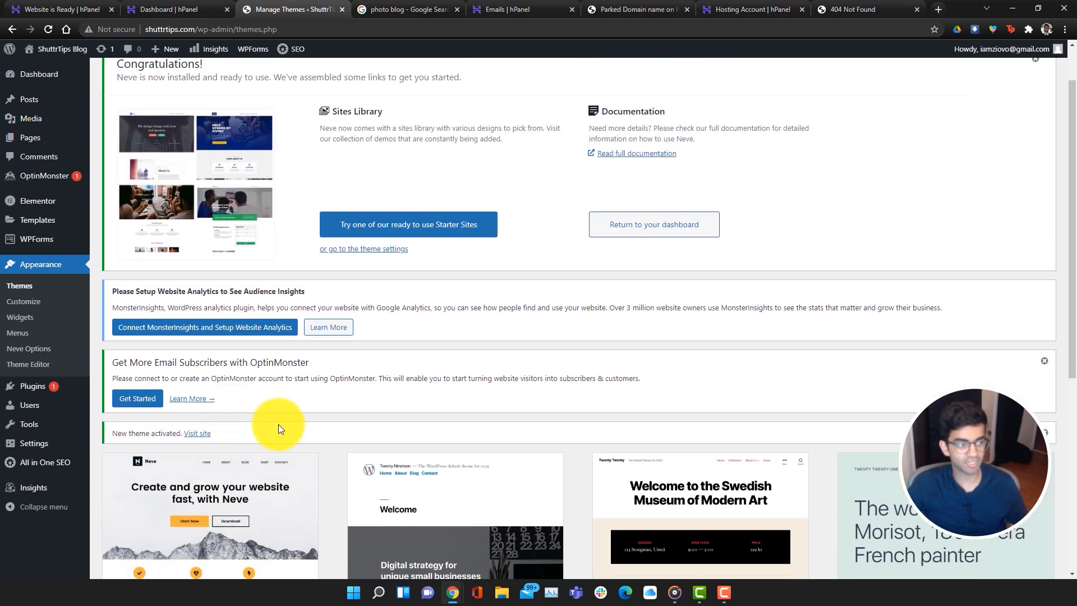
scroll(278, 424, "down", 2)
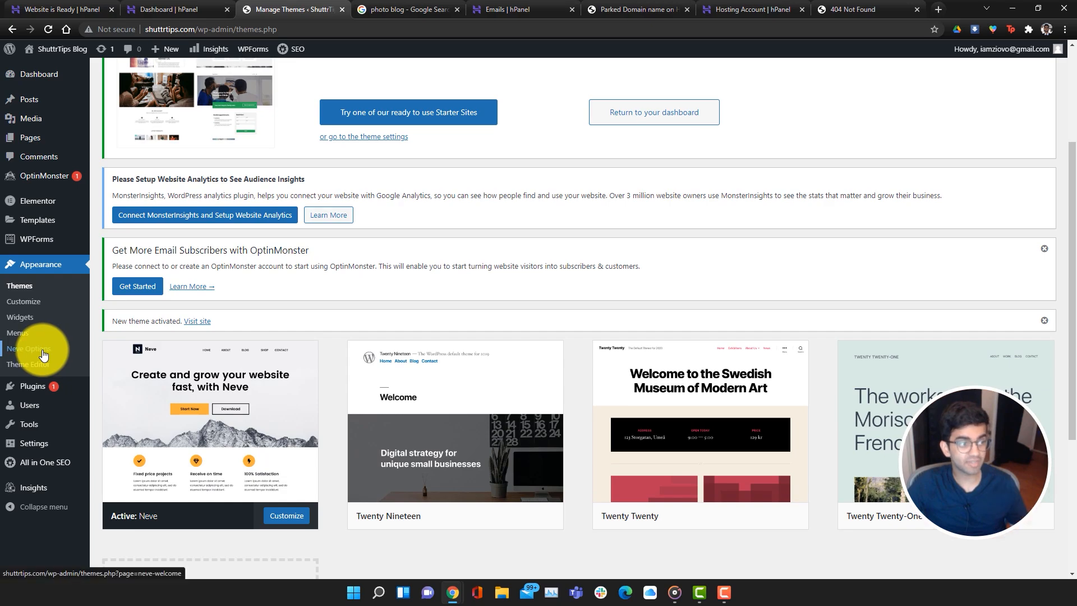
scroll(279, 451, "up", 2)
scroll(390, 368, "up", 1)
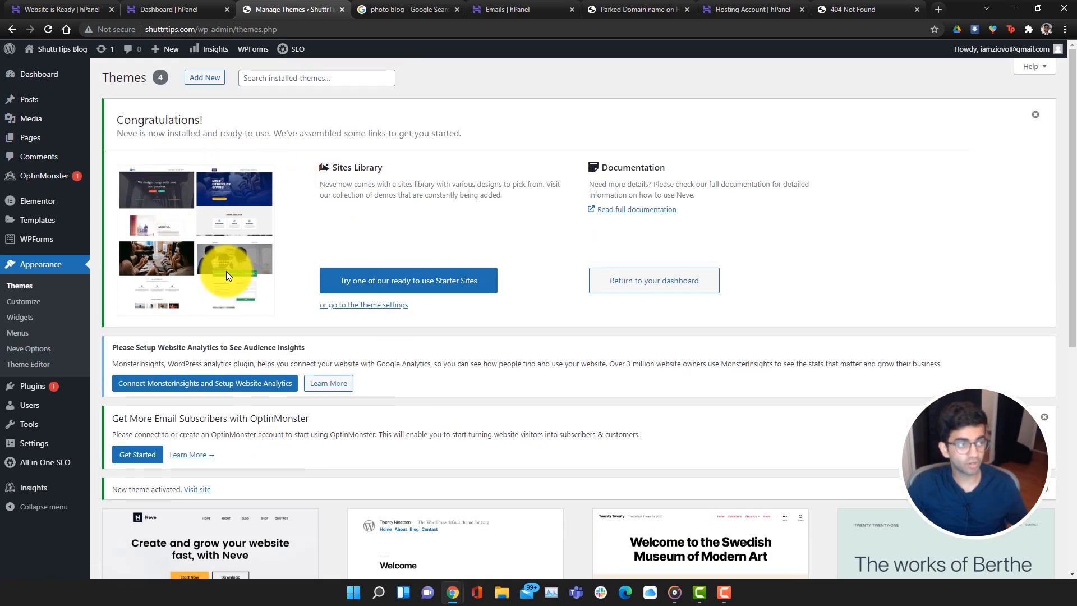
left_click(437, 287)
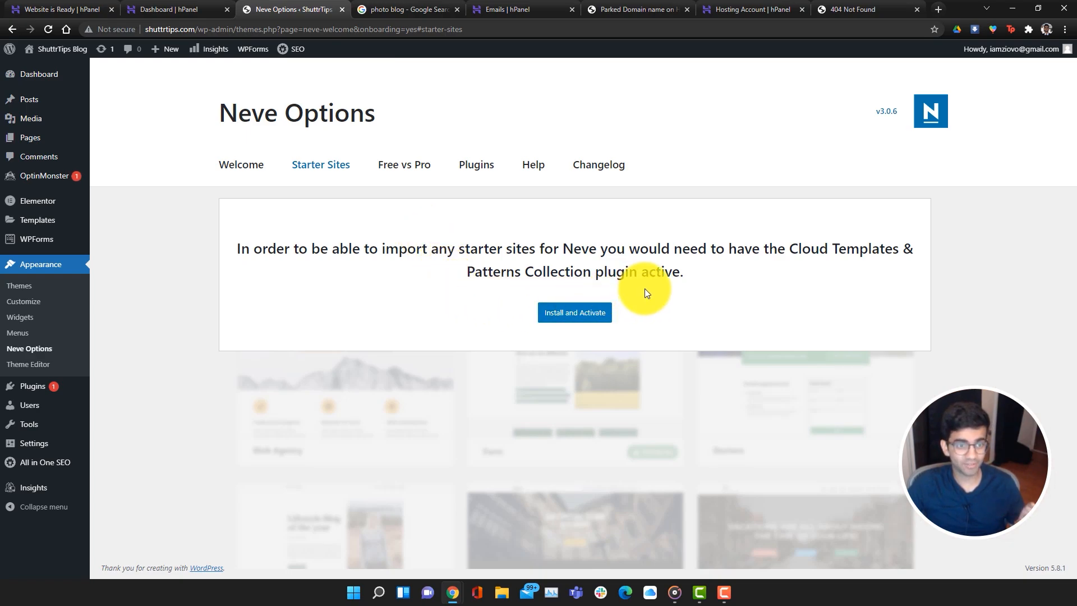
Install the Cloud Templates & Patterns Collection plugin, then import the entire Freelancer Elementor site
left_click(597, 313)
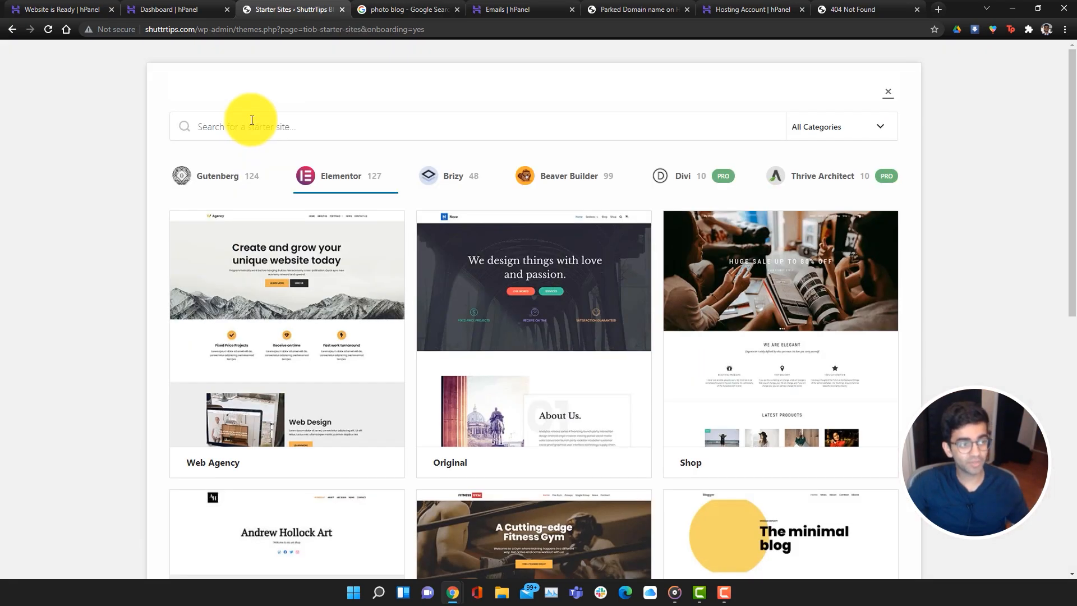
scroll(308, 265, "down", 9)
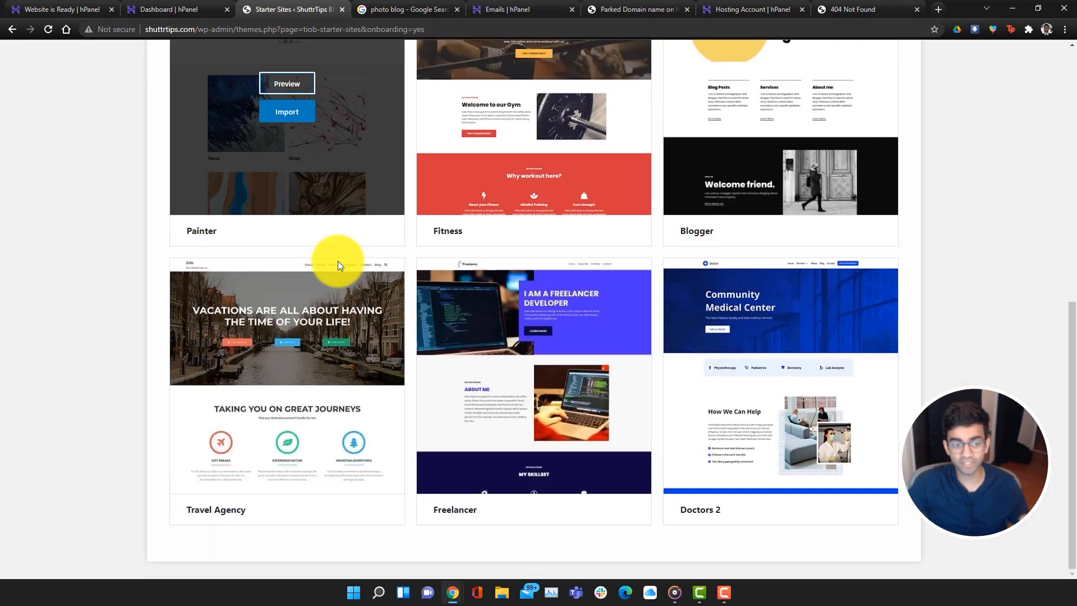
scroll(413, 278, "down", 4)
scroll(466, 286, "up", 15)
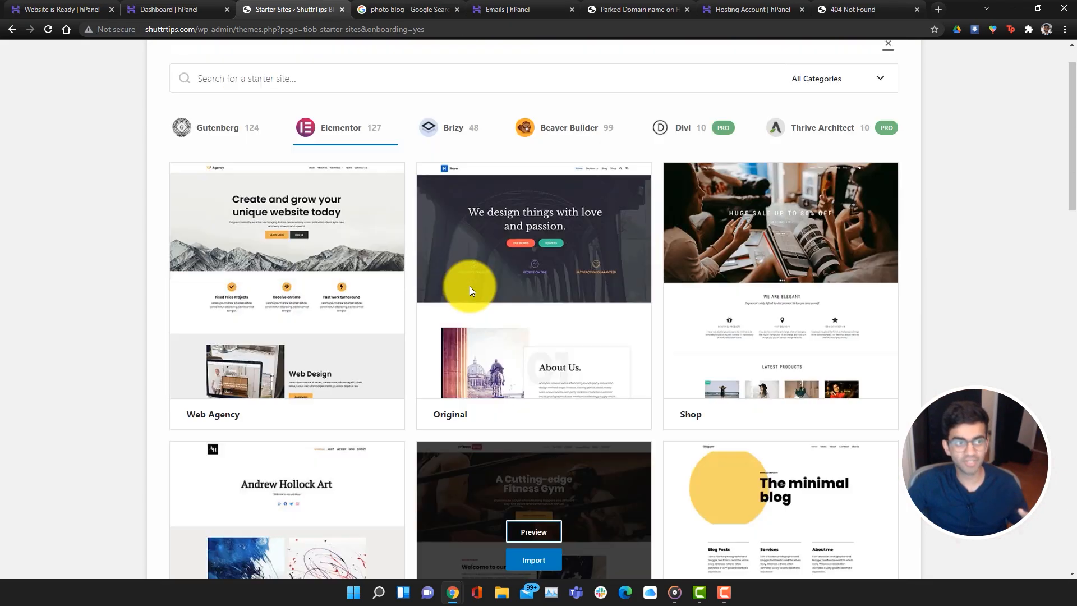
scroll(469, 286, "up", 1)
scroll(371, 242, "down", 4)
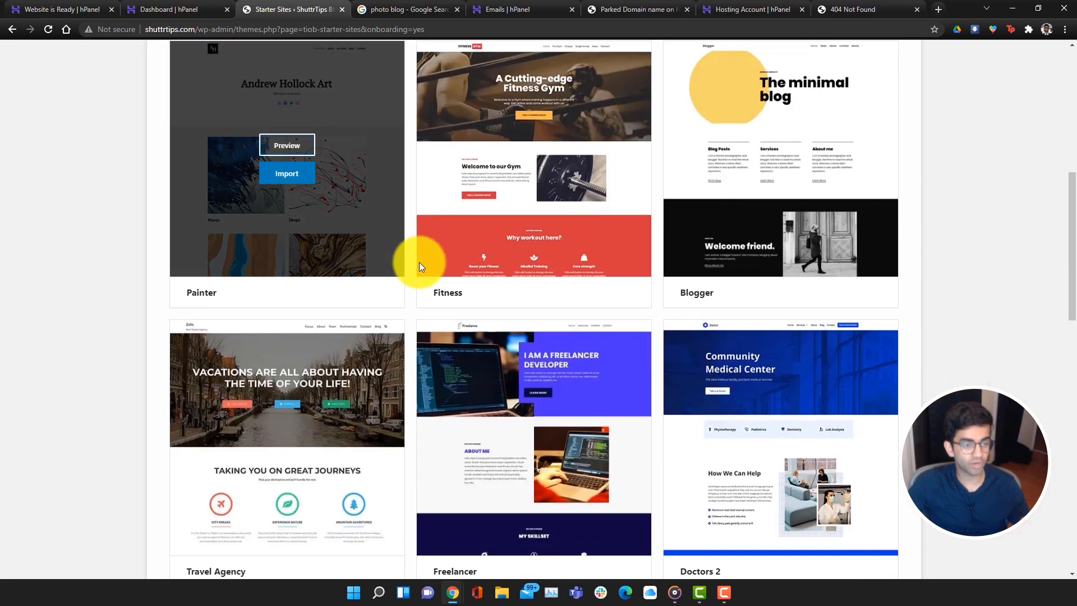
scroll(525, 370, "down", 2)
scroll(505, 363, "up", 10)
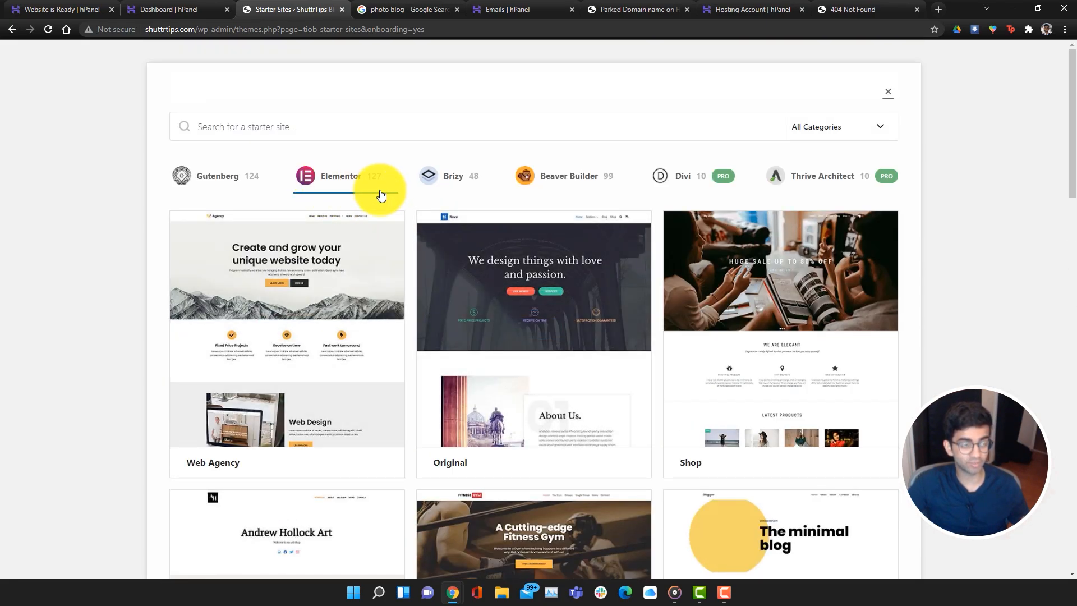
scroll(473, 237, "down", 10)
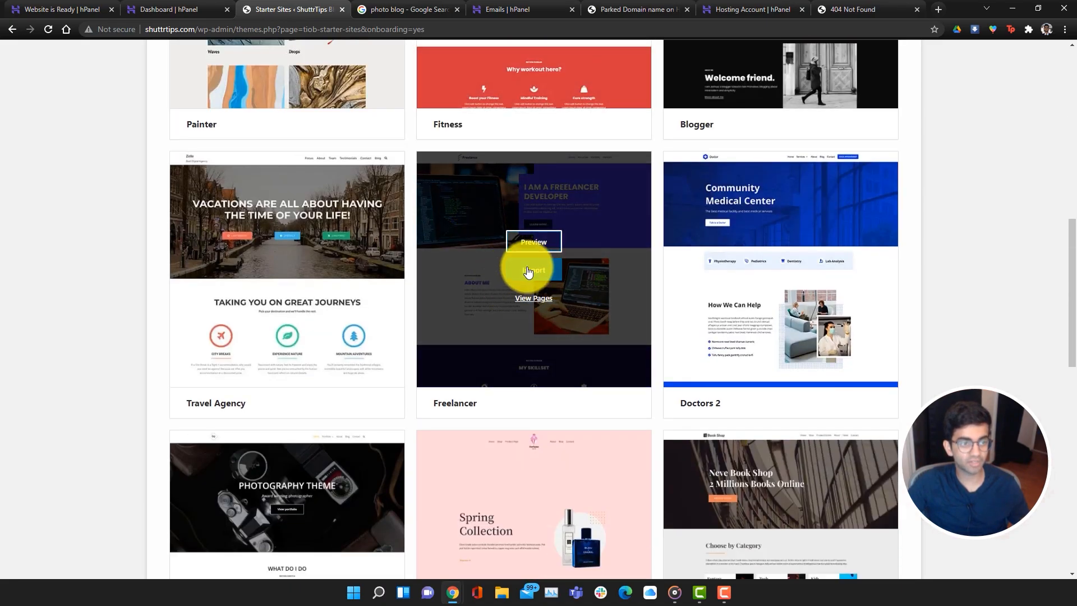
left_click(526, 271)
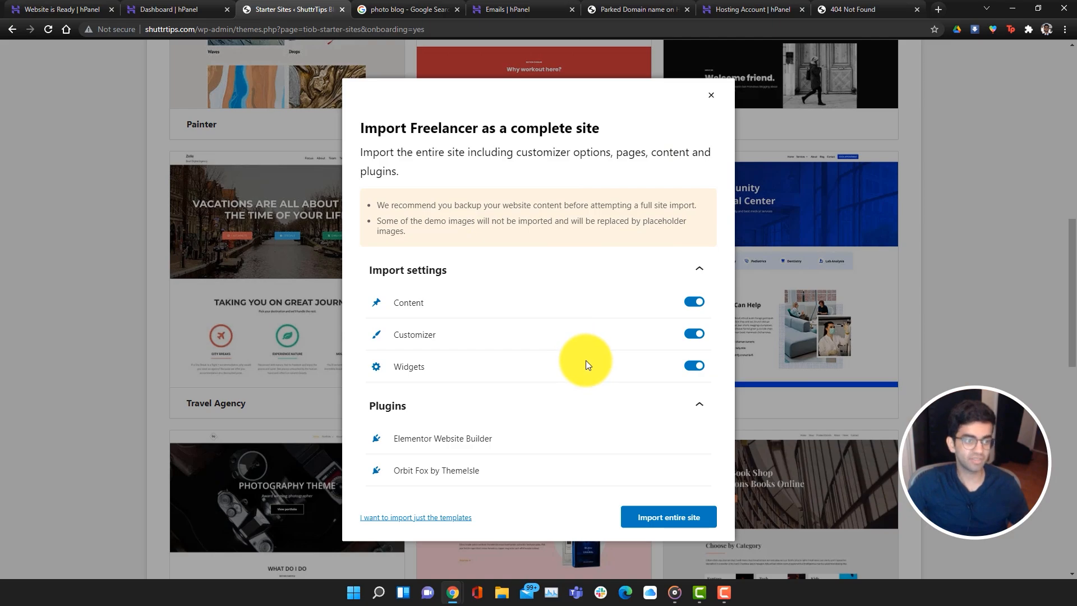
left_click(650, 516)
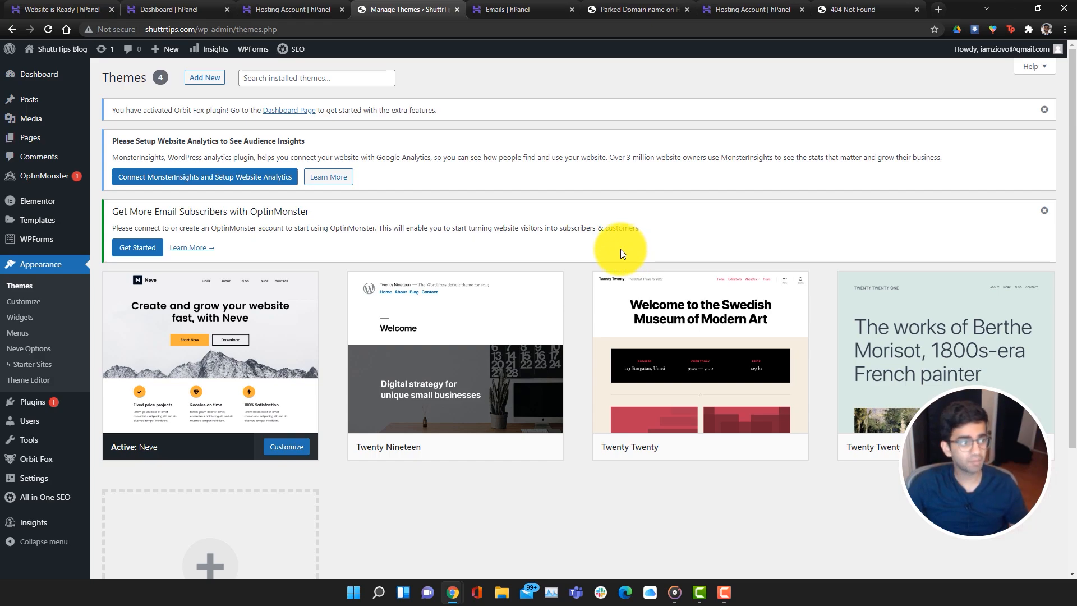
left_click(35, 308)
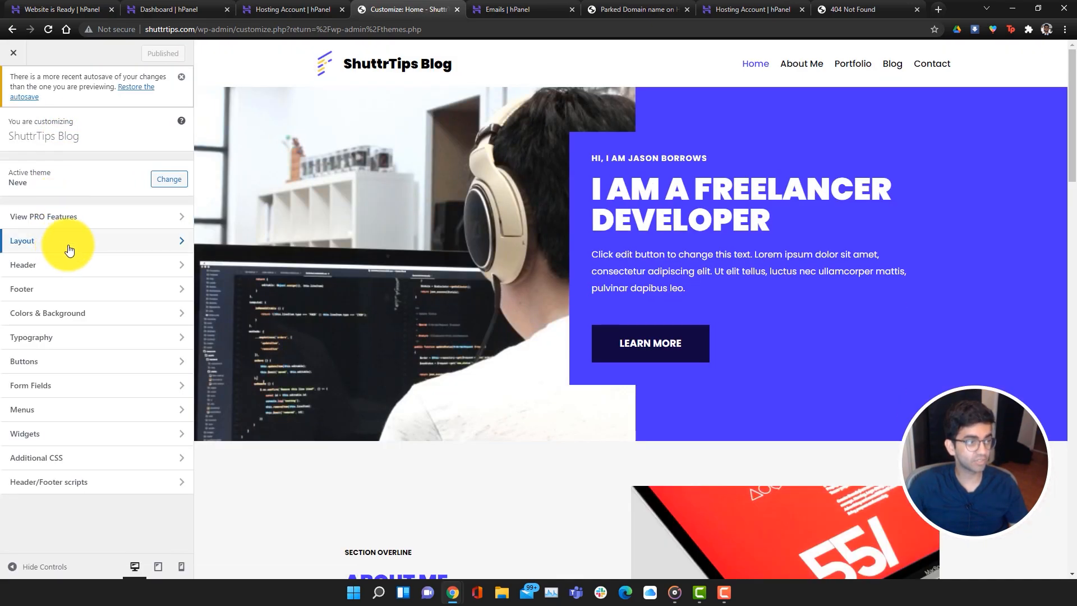
left_click(70, 251)
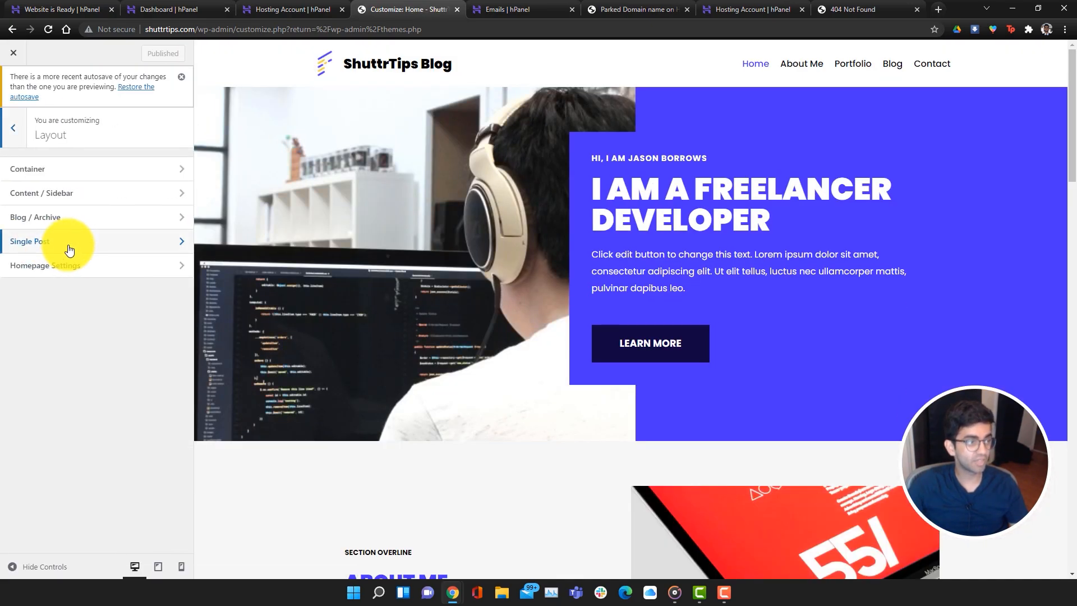
left_click(14, 131)
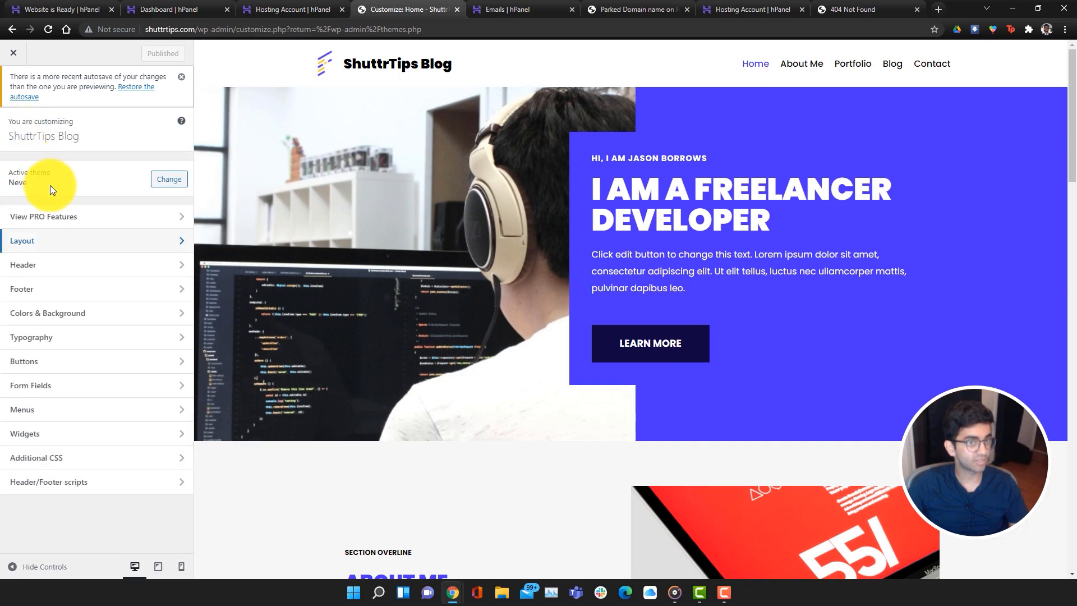
left_click(81, 318)
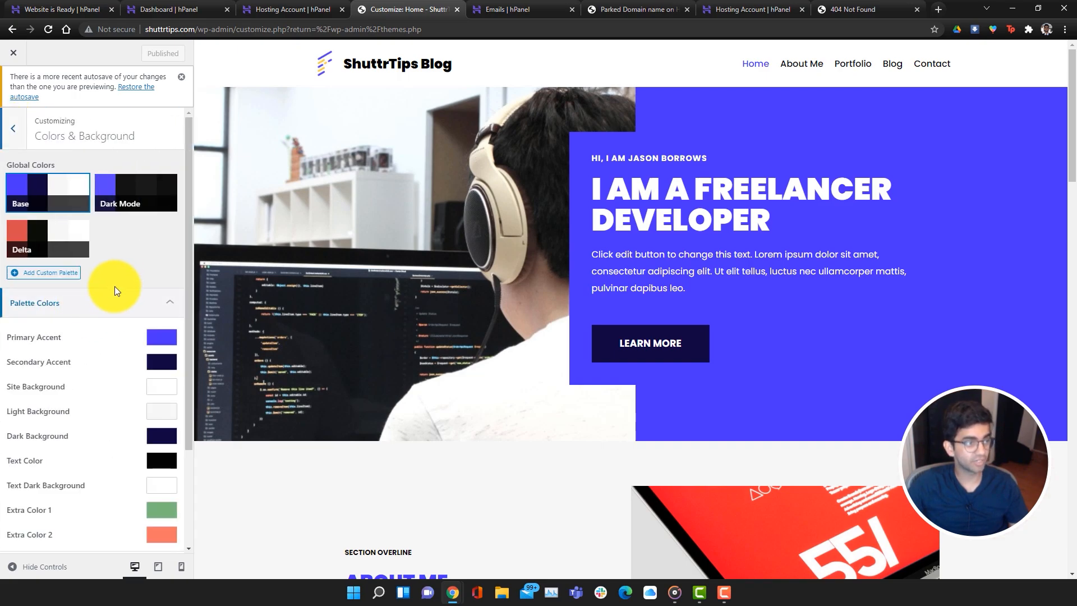
scroll(104, 314, "down", 3)
scroll(103, 315, "up", 3)
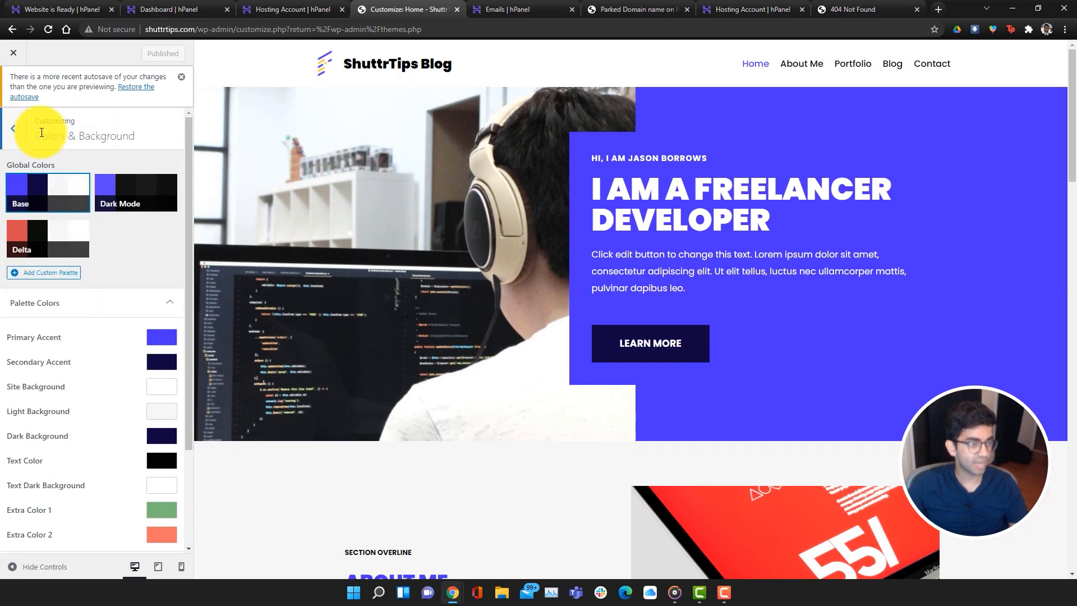
left_click(13, 52)
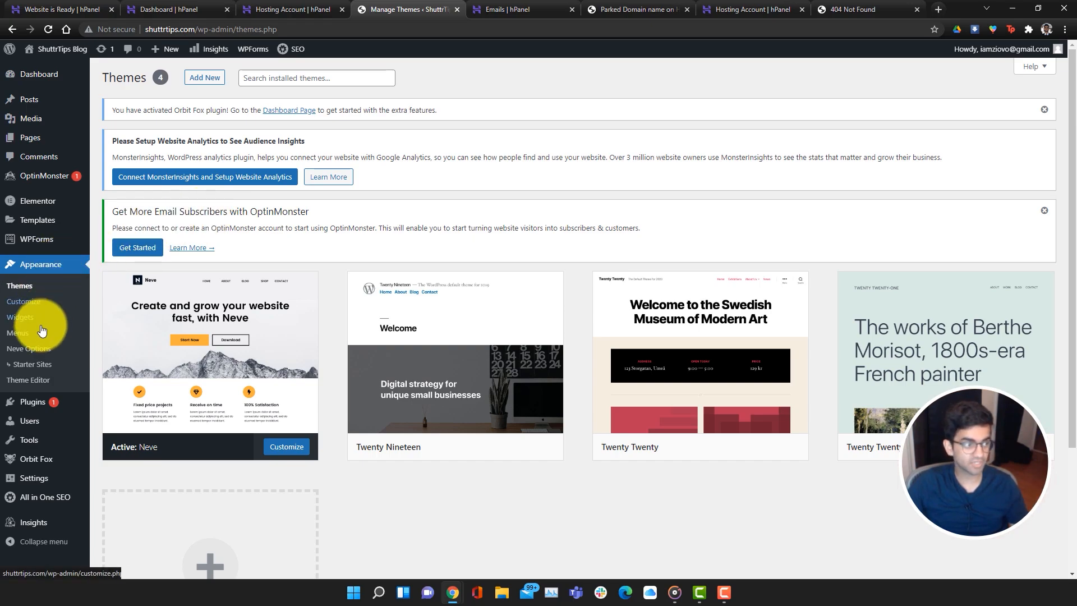
From Neve Options, follow the Upload Logo quick link to Logo & Site Identity
left_click(39, 351)
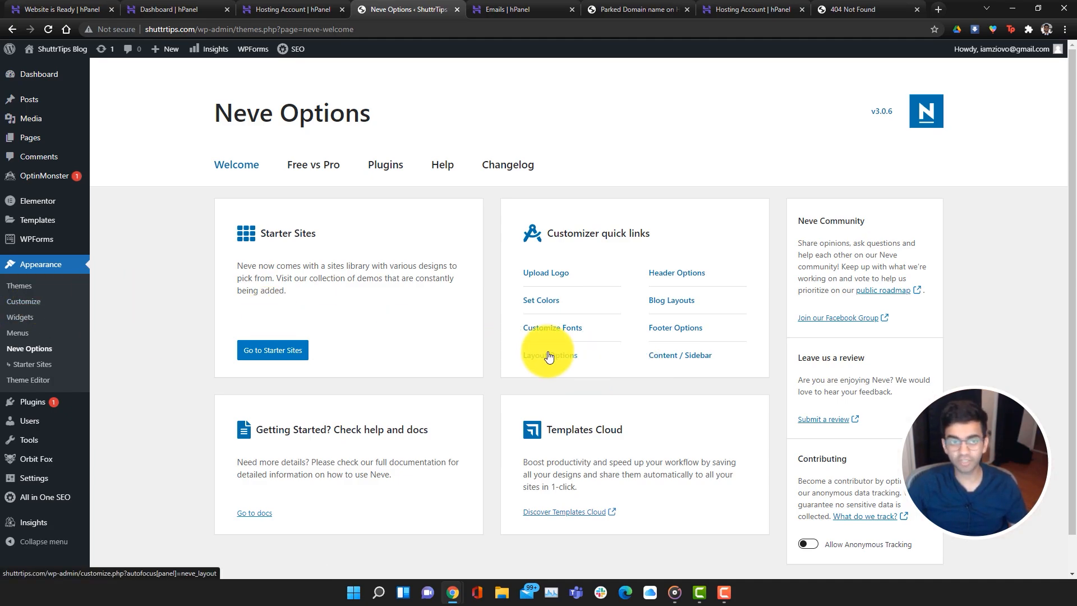
left_click(558, 280)
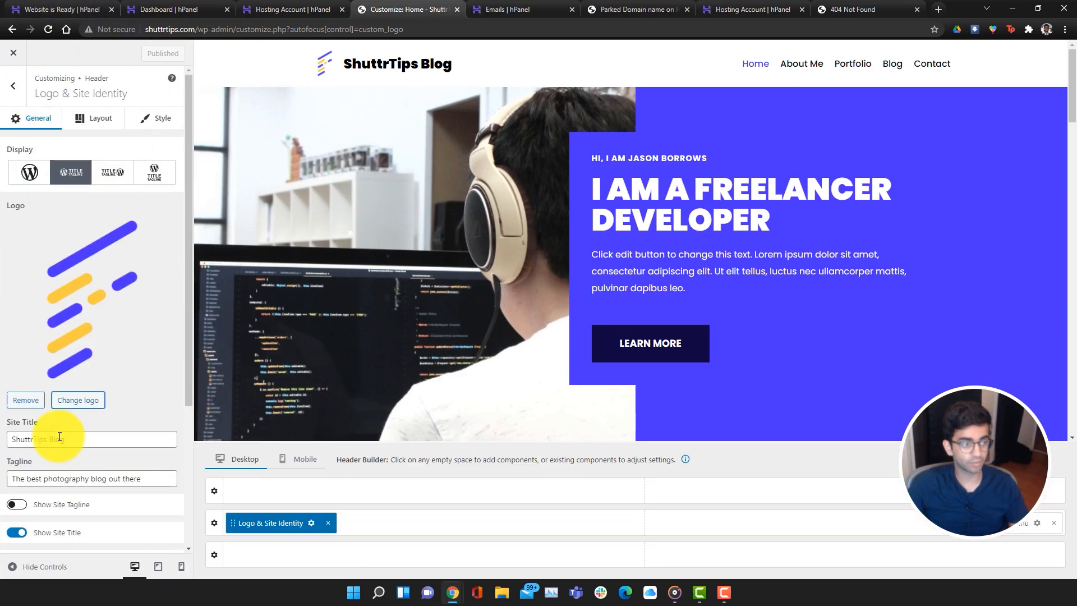
Replace the Freelancer logo with the cropped SHUTTRTIPS logo image
left_click(25, 400)
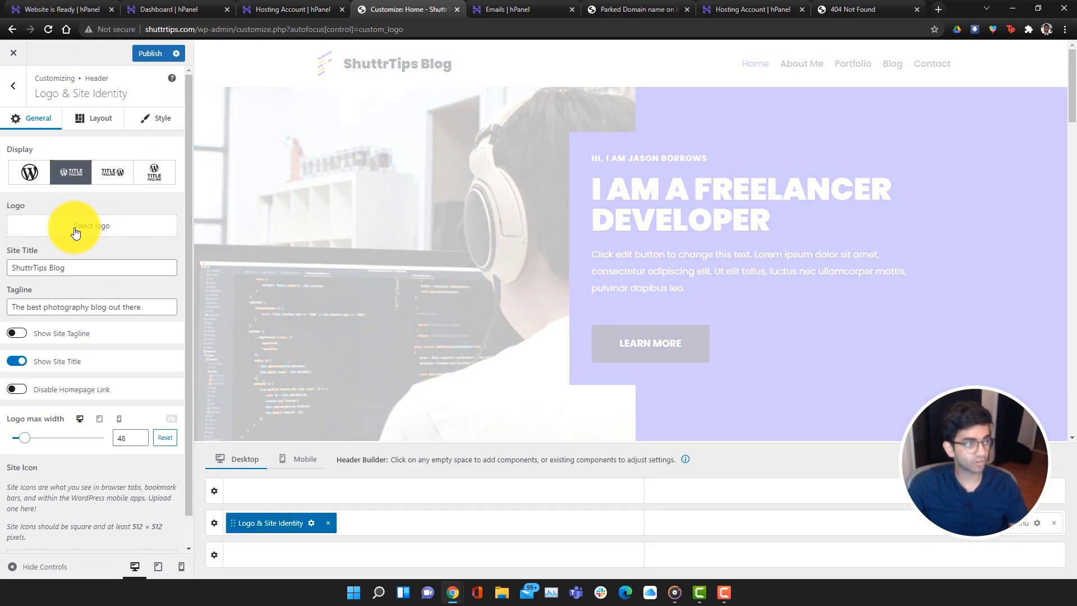
left_click(76, 227)
left_click(233, 202)
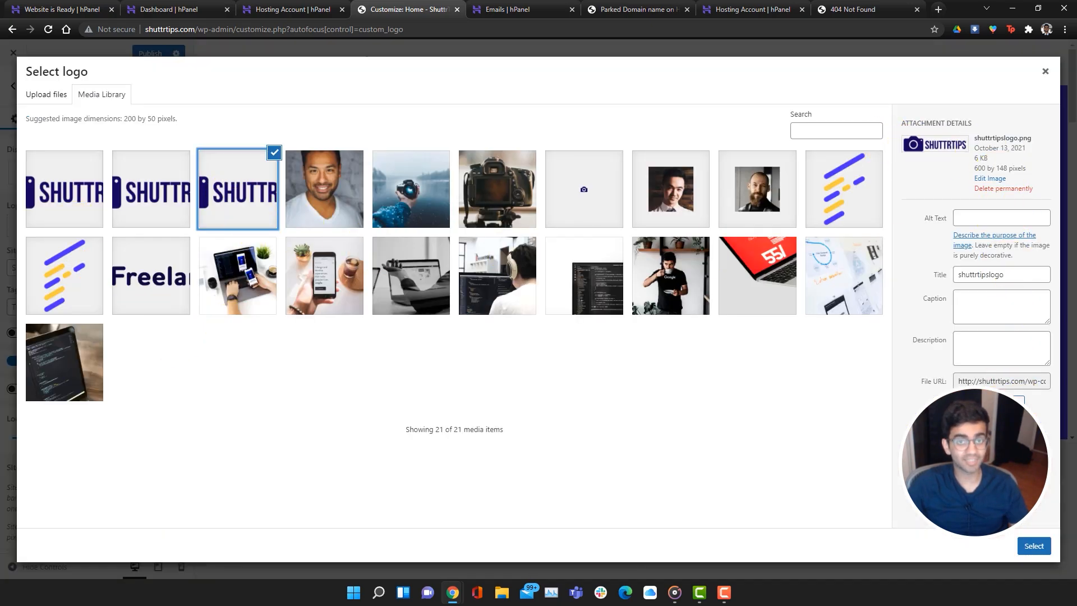
left_click(1037, 547)
left_click(1041, 547)
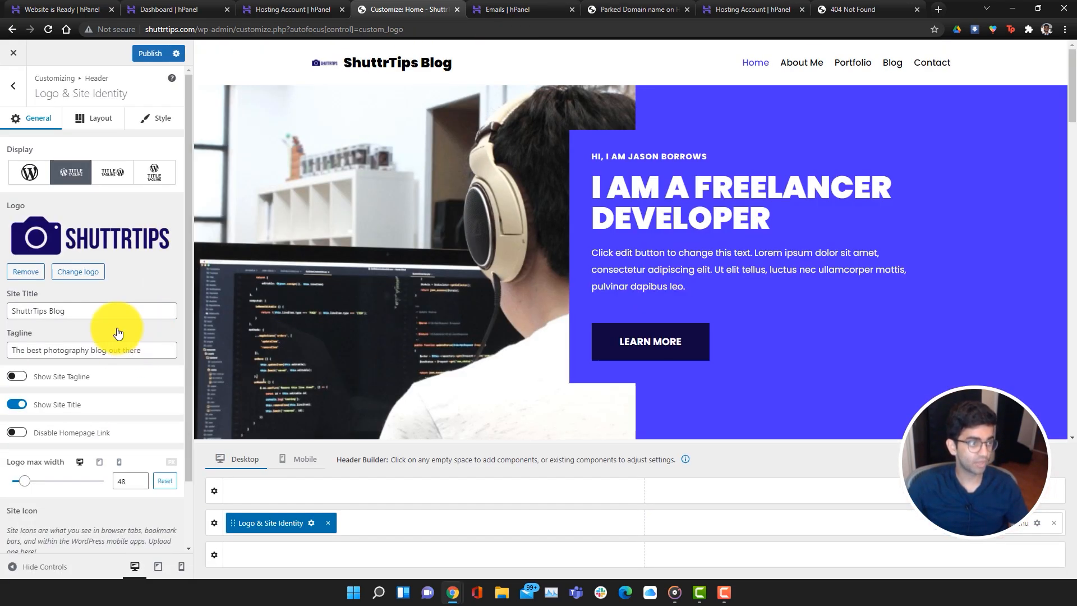
Select the site title text and set the header to display only the logo
left_click(35, 313)
left_click(90, 314)
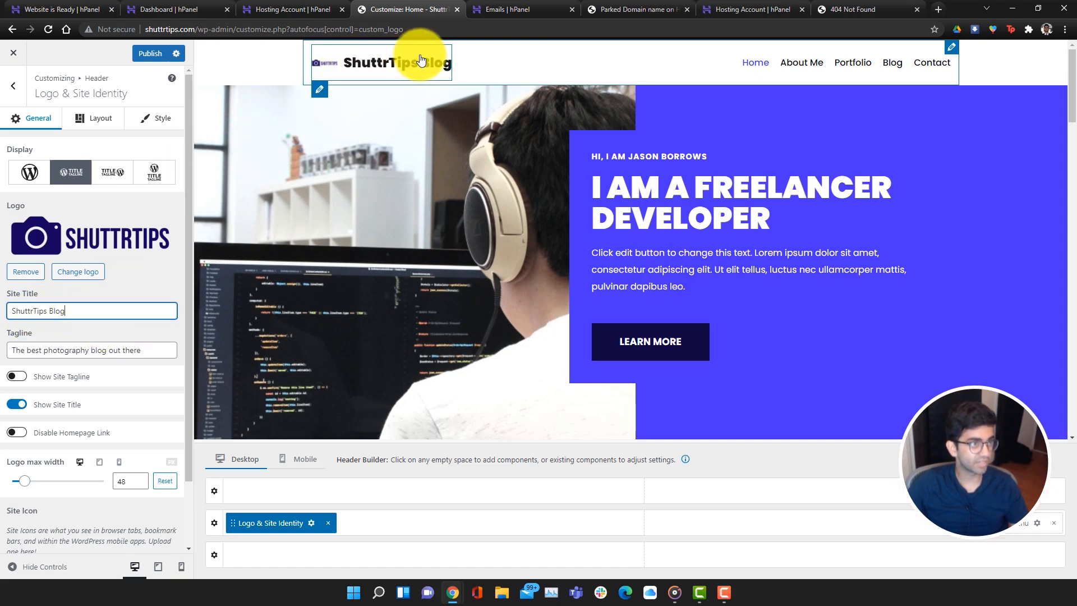
left_click_drag(5, 312, 0, 310)
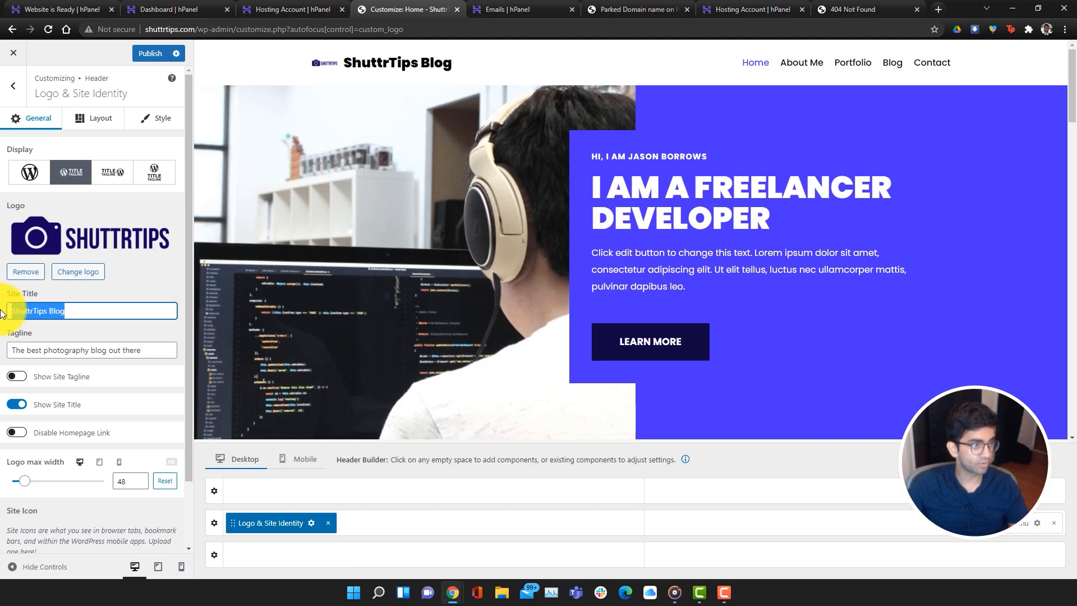
left_click(39, 180)
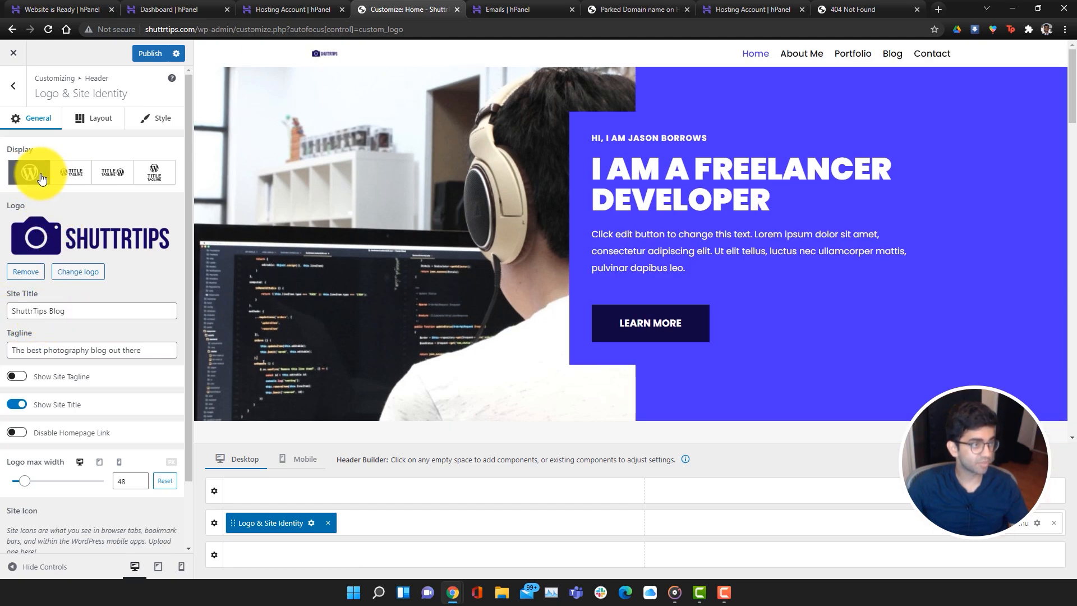
left_click_drag(83, 306, 9, 311)
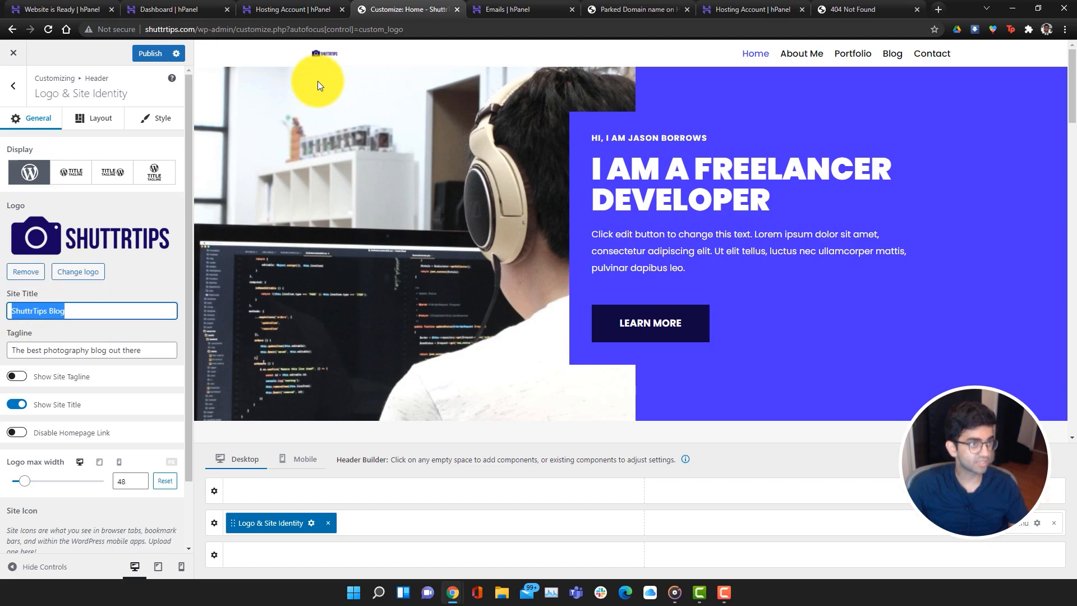
left_click(117, 312)
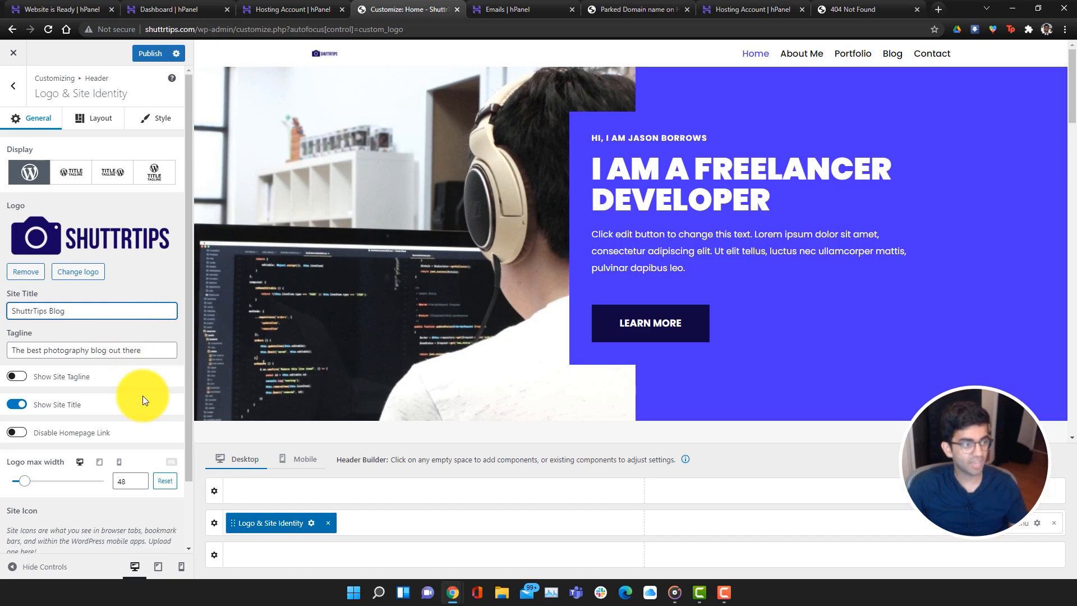
Drag the Logo max width slider until it reads 200
scroll(144, 396, "down", 2)
left_click_drag(135, 406, 108, 405)
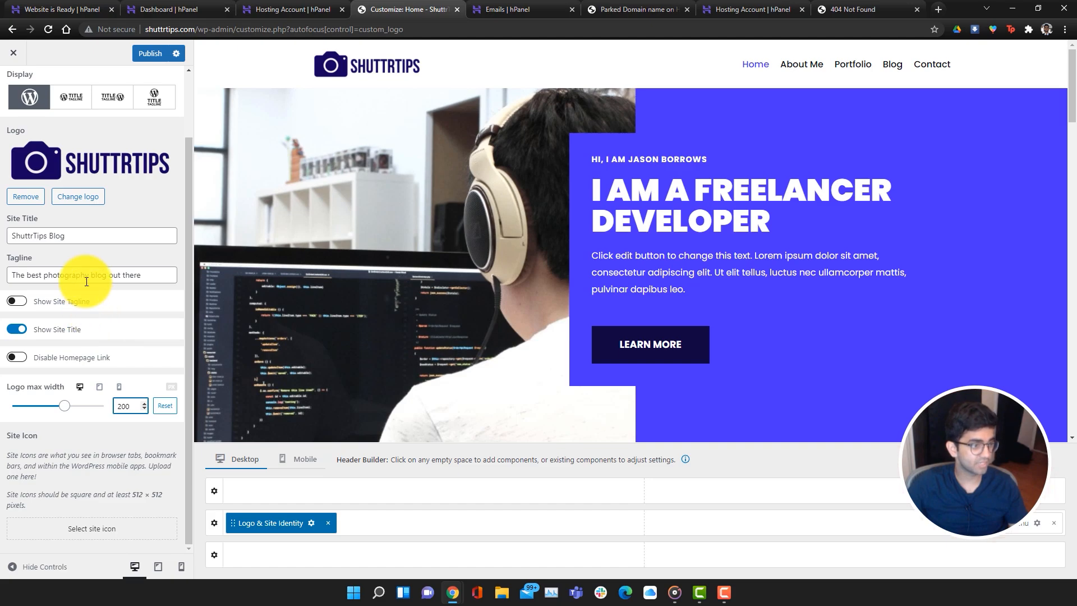
scroll(132, 474, "up", 2)
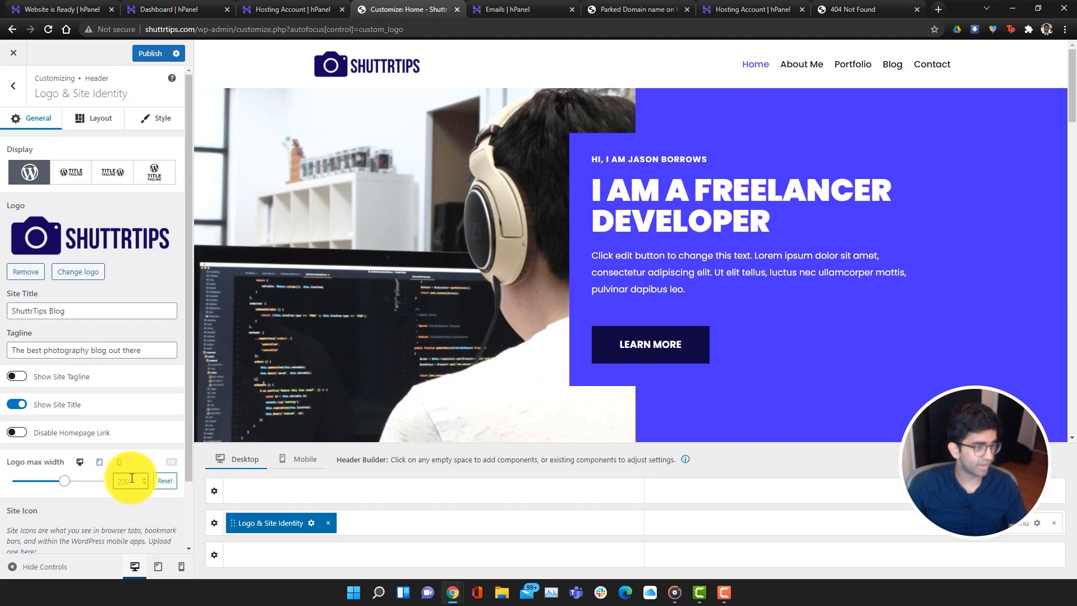
scroll(120, 529, "down", 2)
Set the cropped camera favicon.png image as the site icon
left_click(123, 530)
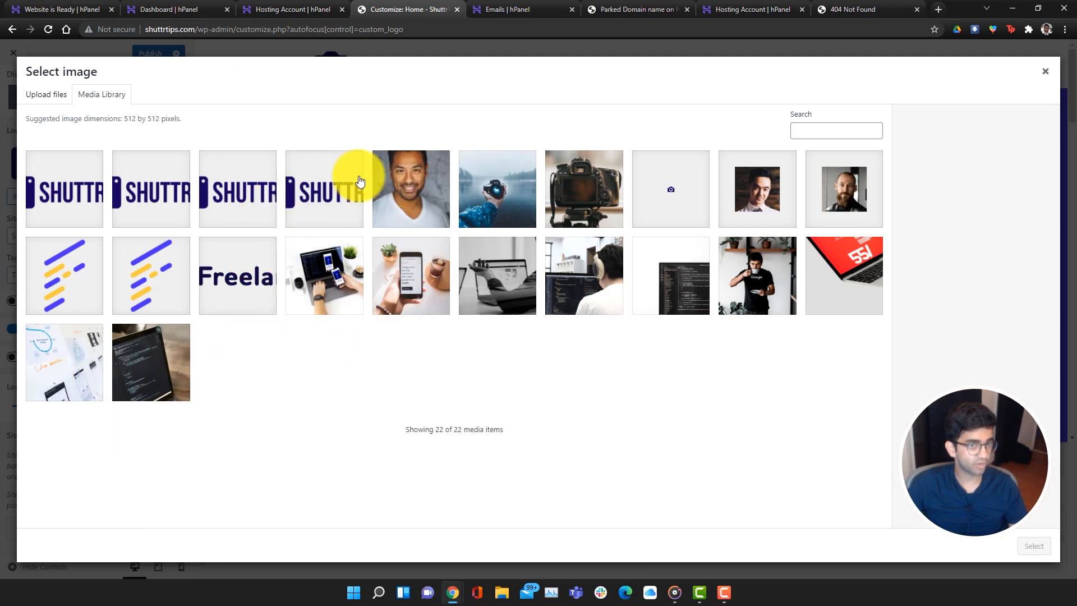
left_click(680, 196)
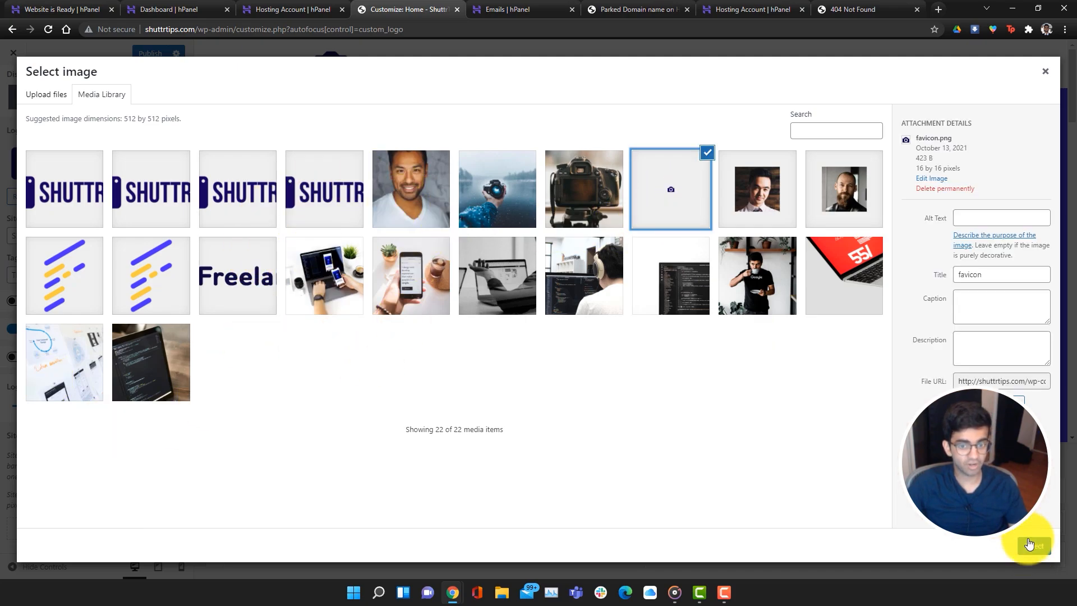
left_click(1031, 547)
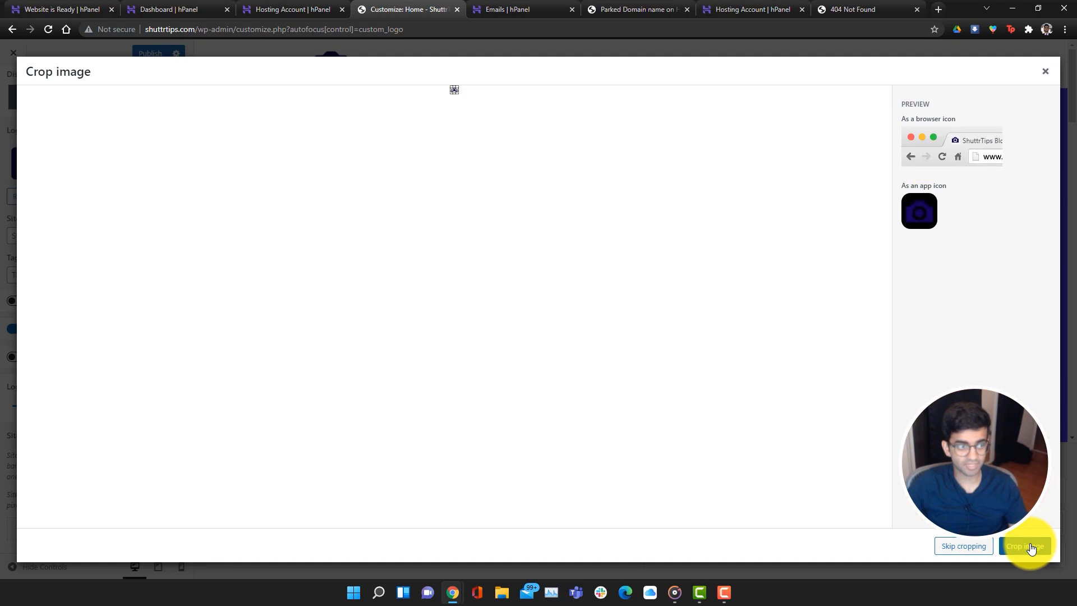
left_click(1038, 553)
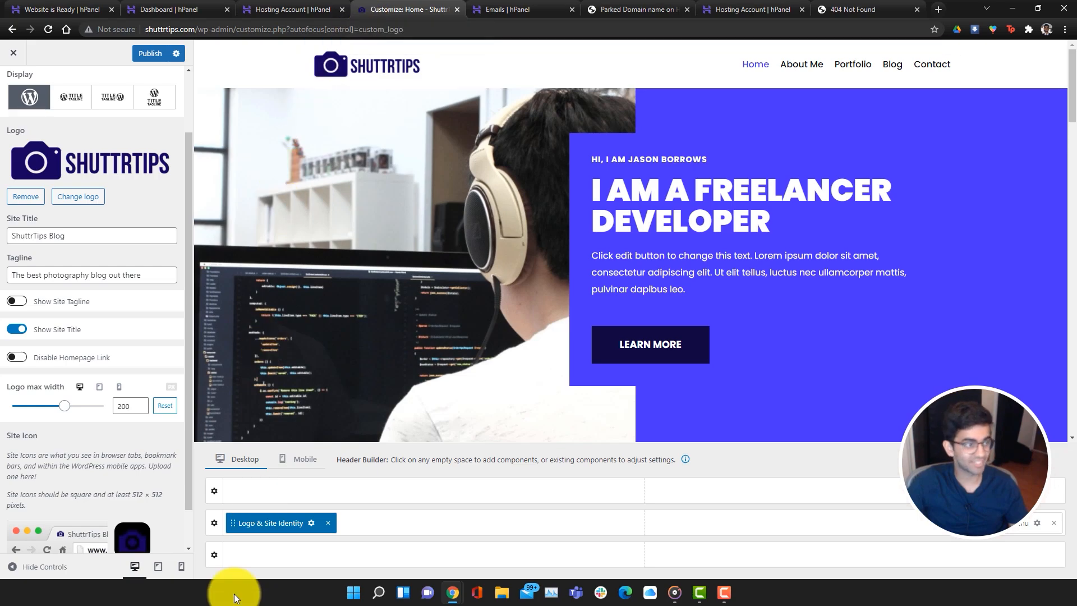
Publish the new logo and site icon in the Customizer
scroll(97, 426, "down", 2)
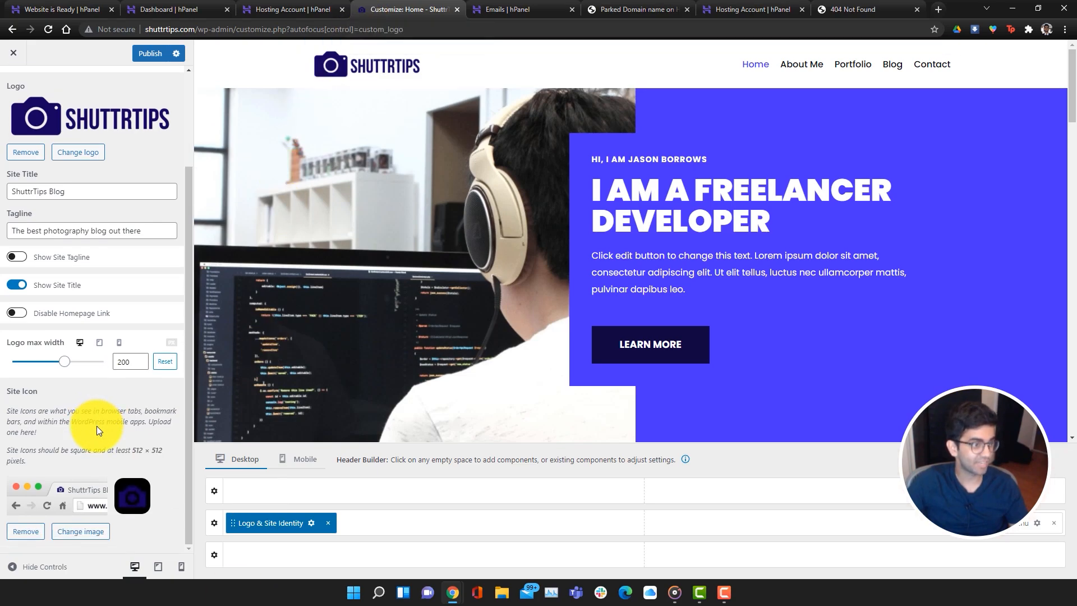
scroll(96, 428, "up", 3)
left_click(151, 53)
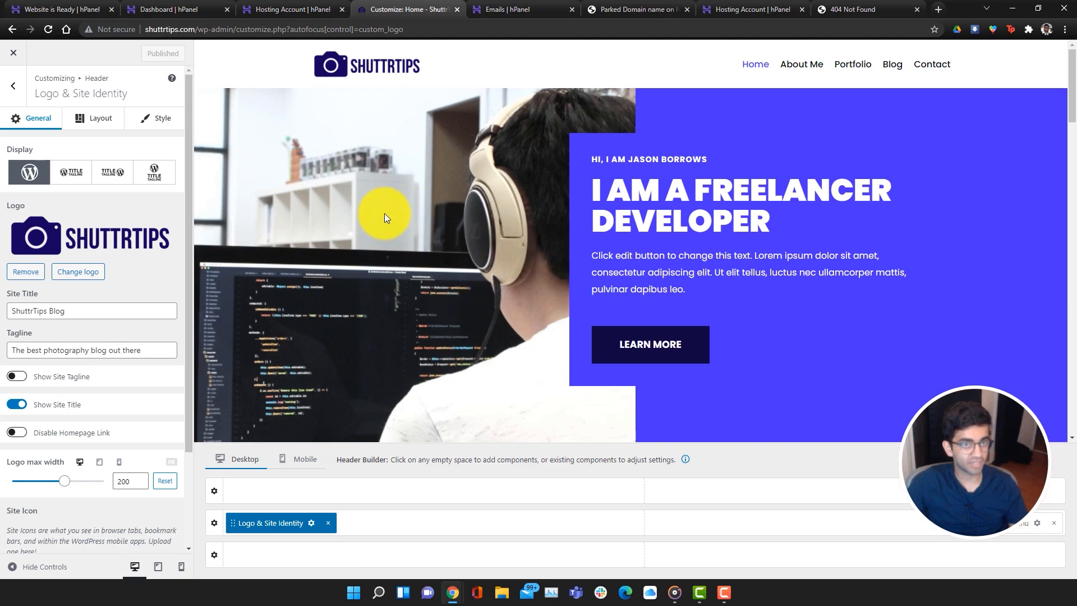
Open Set Colors from Neve Options and make the Primary Accent deep blue #130487
left_click(9, 54)
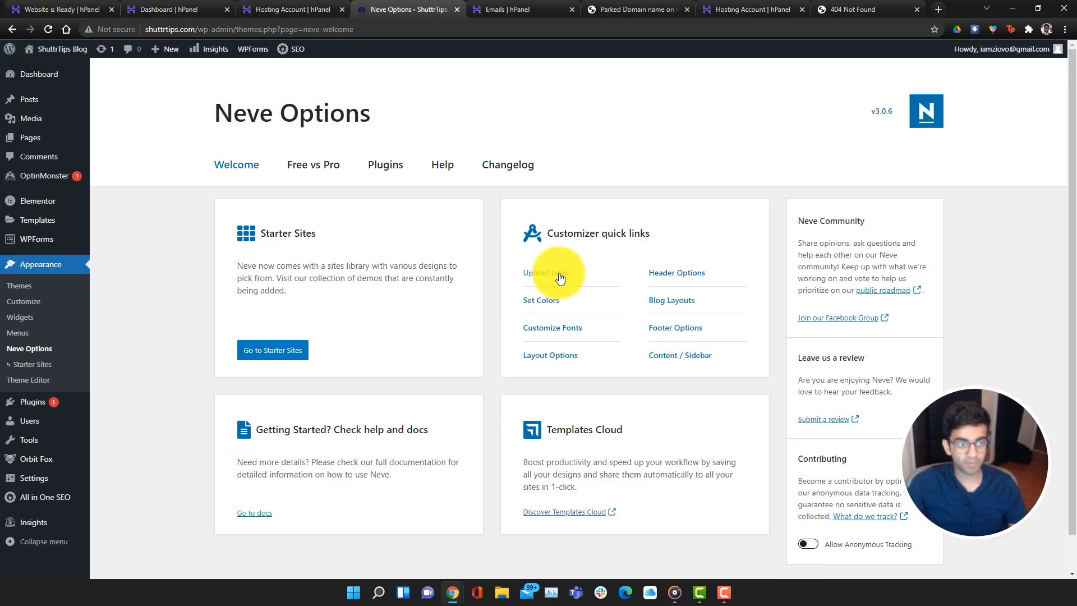
left_click(545, 301)
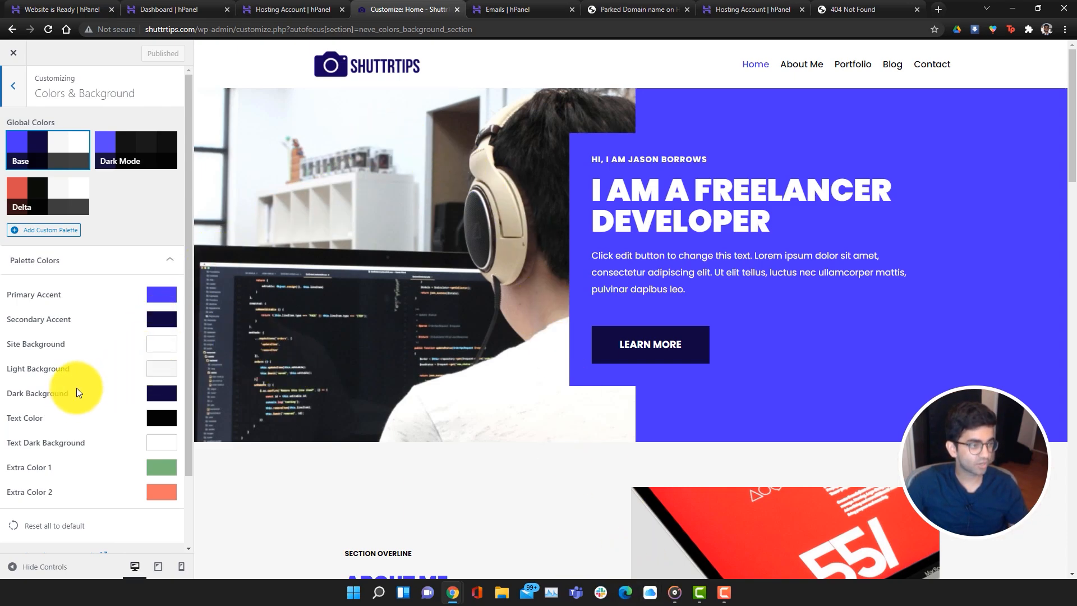
left_click(167, 298)
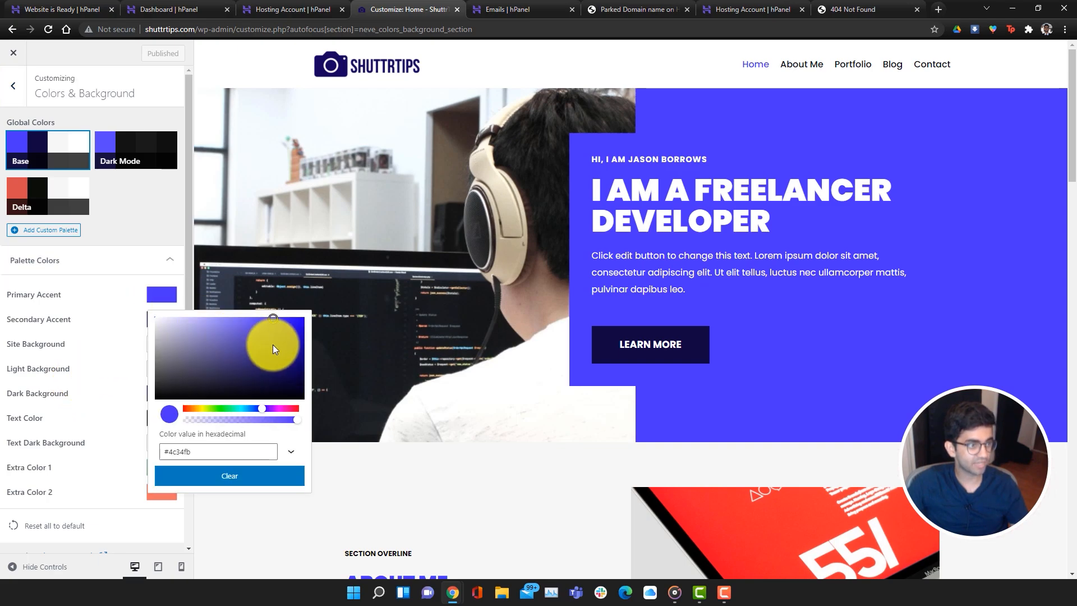
left_click_drag(272, 344, 298, 356)
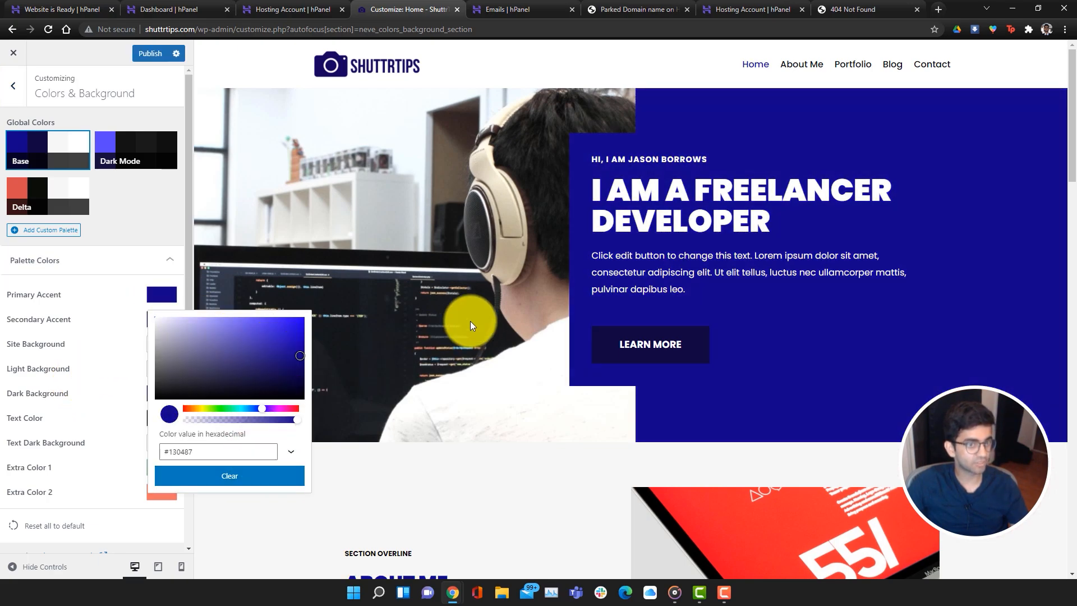
left_click(93, 320)
Set the Secondary Accent colour to grey #a6a6a6
left_click(162, 319)
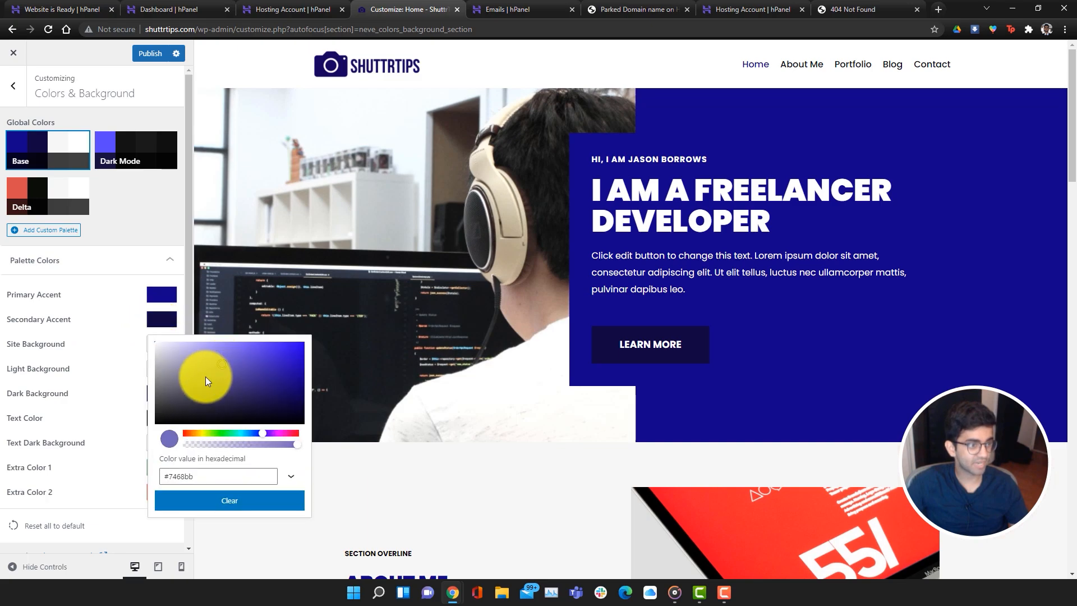
left_click_drag(205, 375, 149, 371)
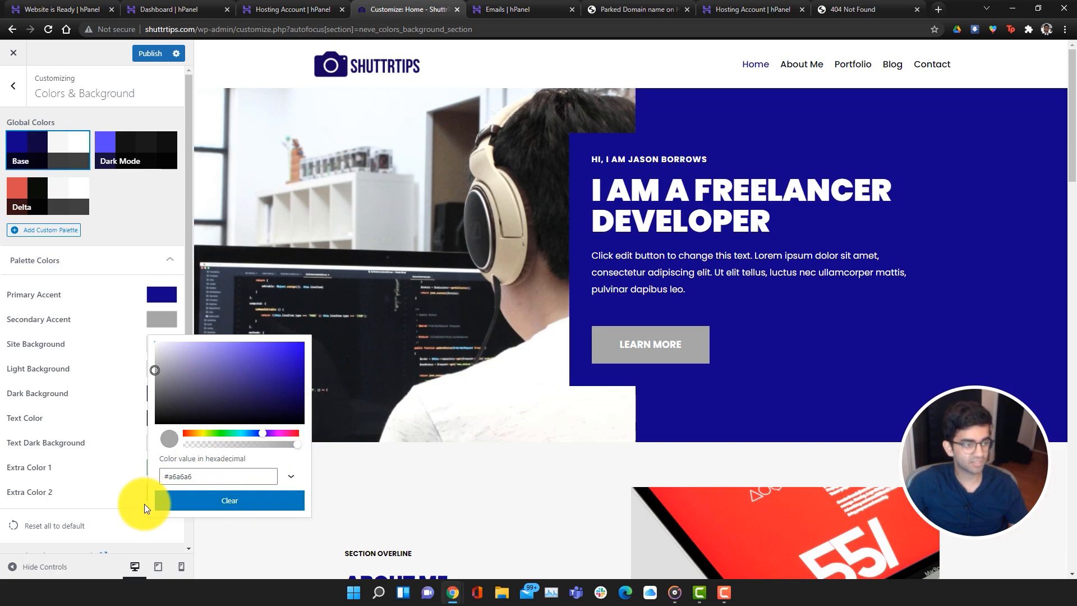
left_click(120, 501)
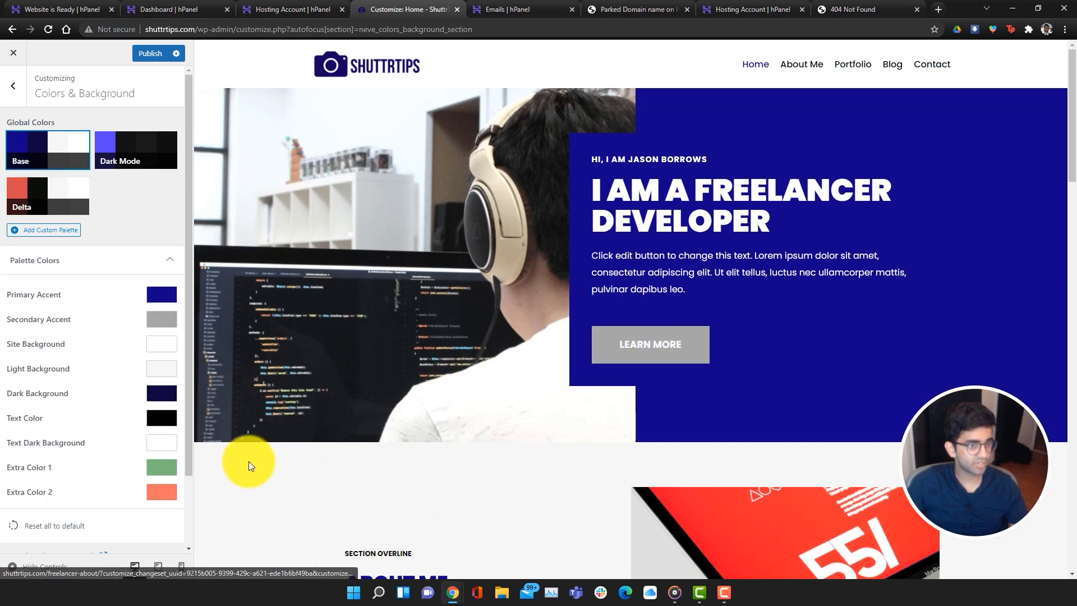
scroll(144, 438, "down", 3)
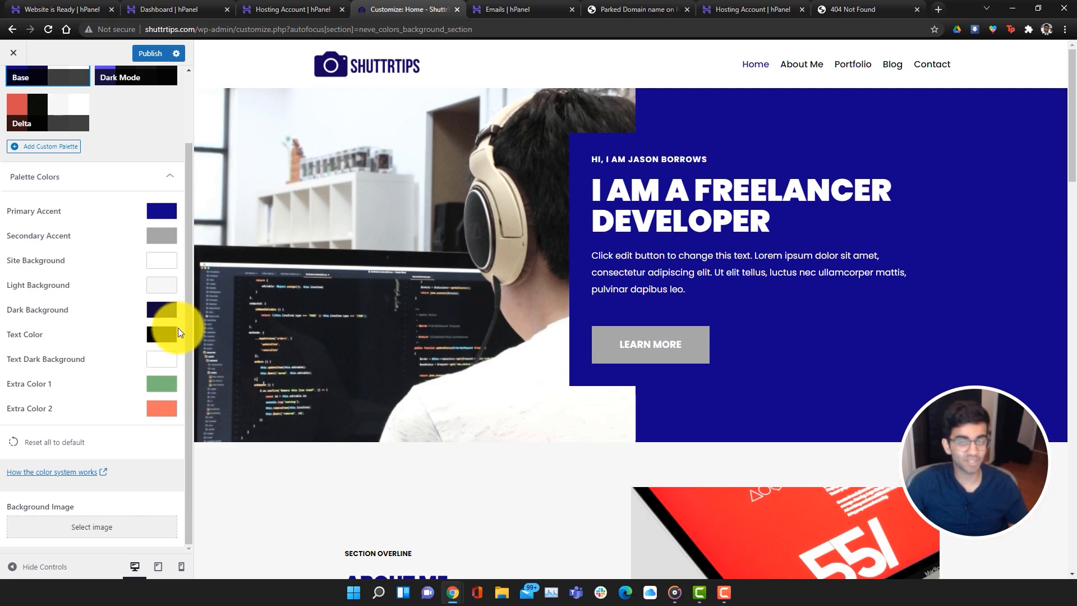
scroll(159, 385, "up", 3)
Publish the new accent colours and go to Layout Options > Homepage Settings
left_click(156, 58)
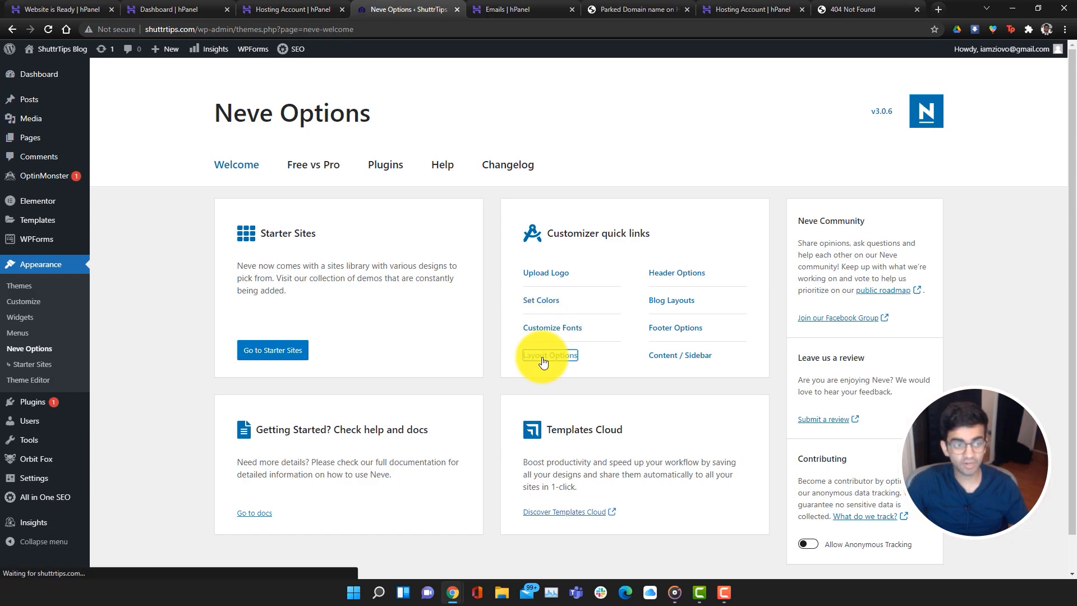
left_click(542, 358)
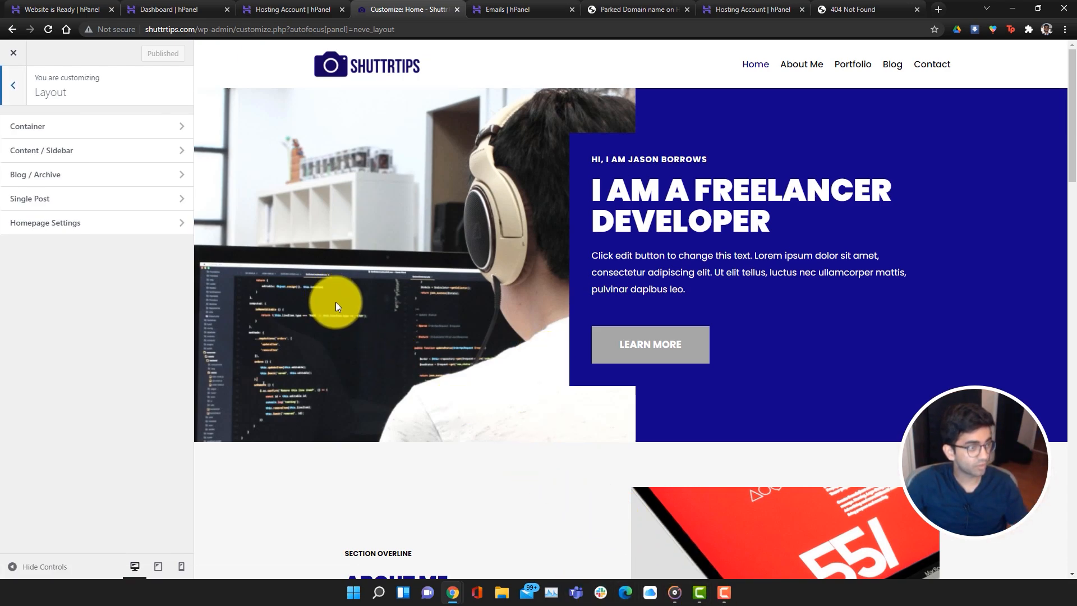
left_click(178, 230)
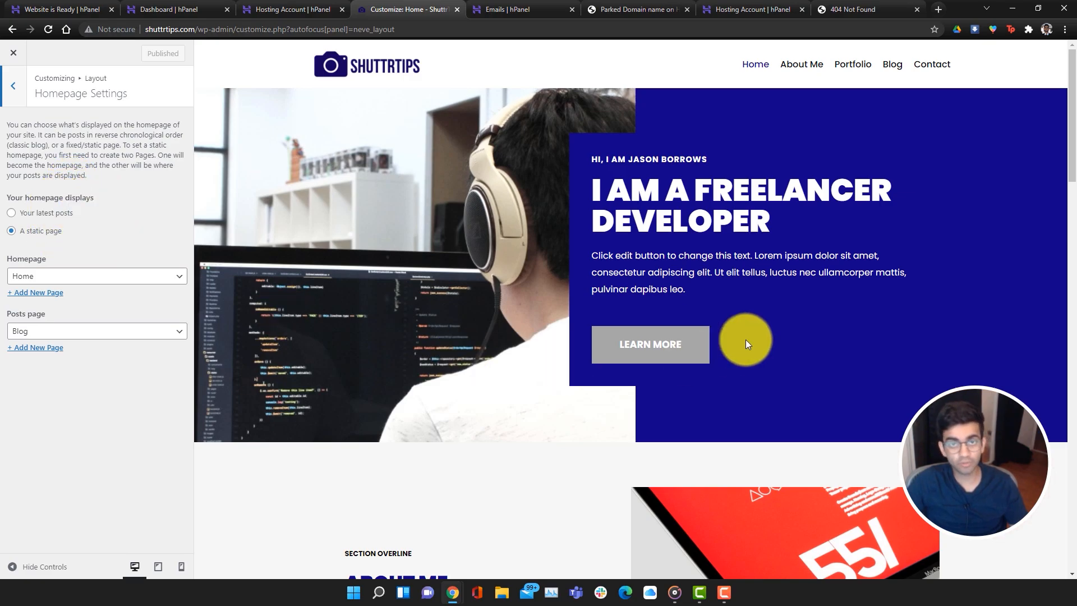
Try 'Your latest posts' as the homepage, then revert to the static page and close unsaved
scroll(732, 386, "down", 7)
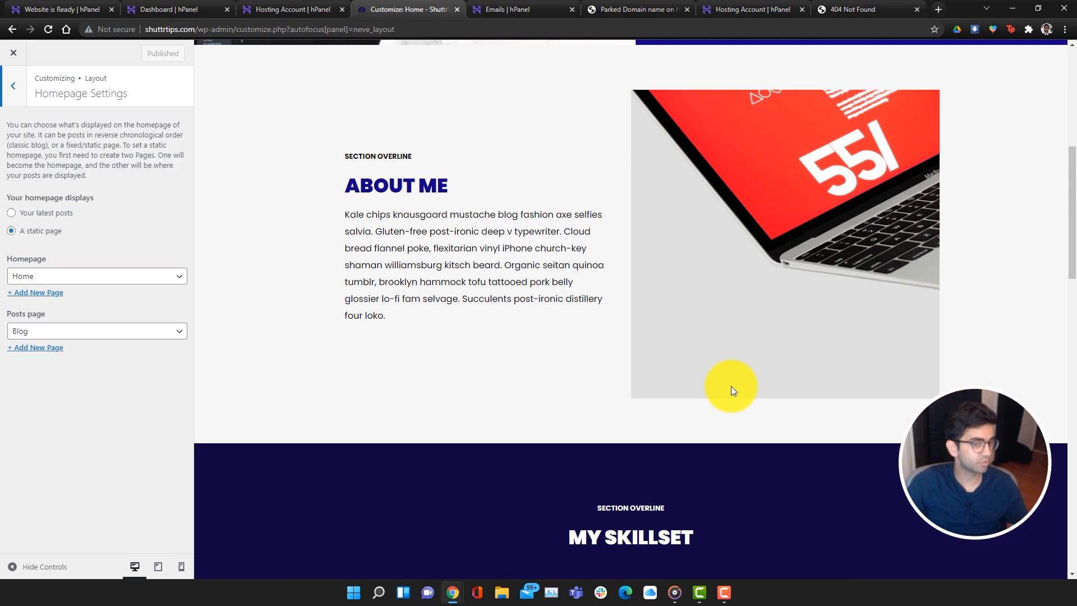
scroll(732, 386, "up", 7)
left_click(42, 215)
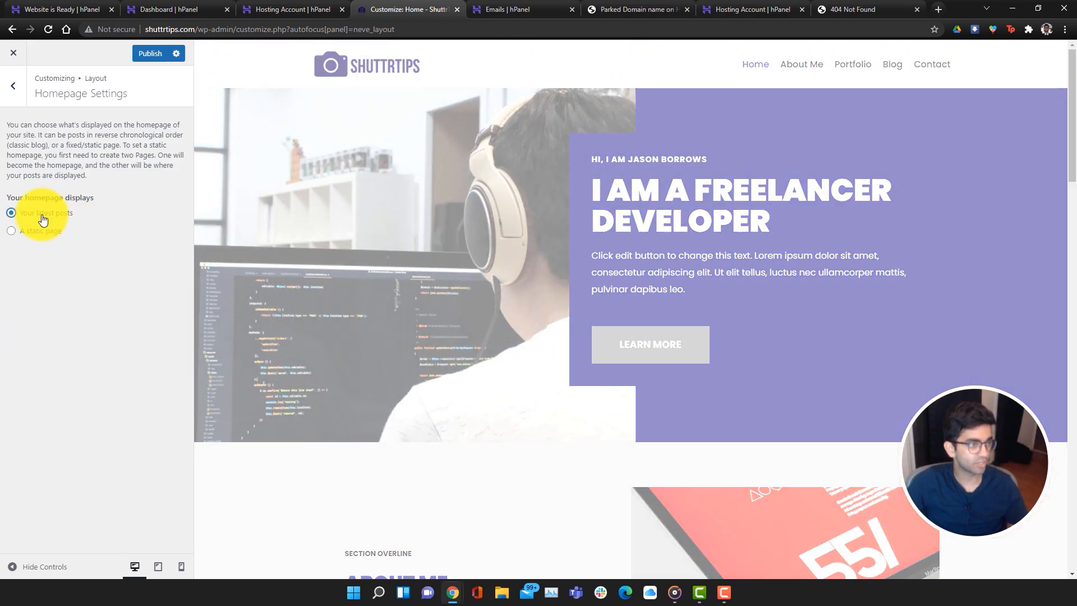
scroll(558, 421, "down", 5)
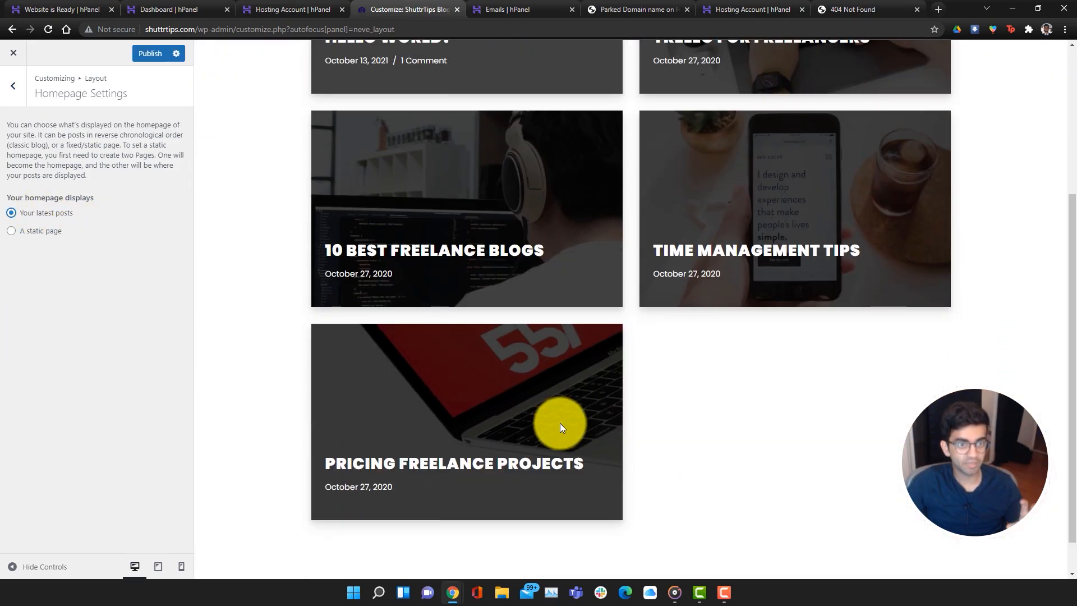
scroll(645, 426, "up", 5)
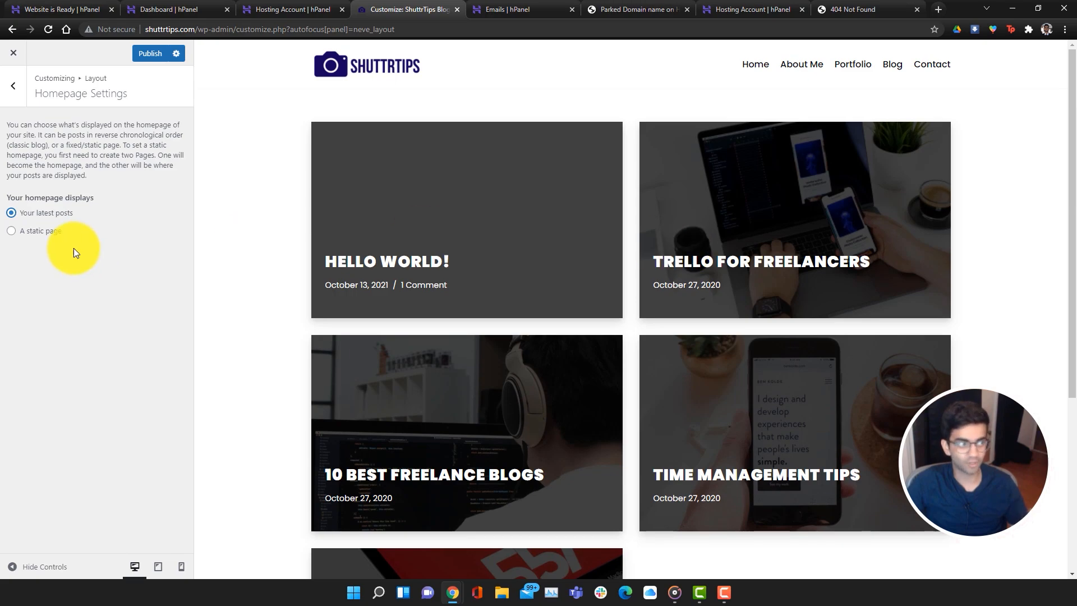
left_click(42, 232)
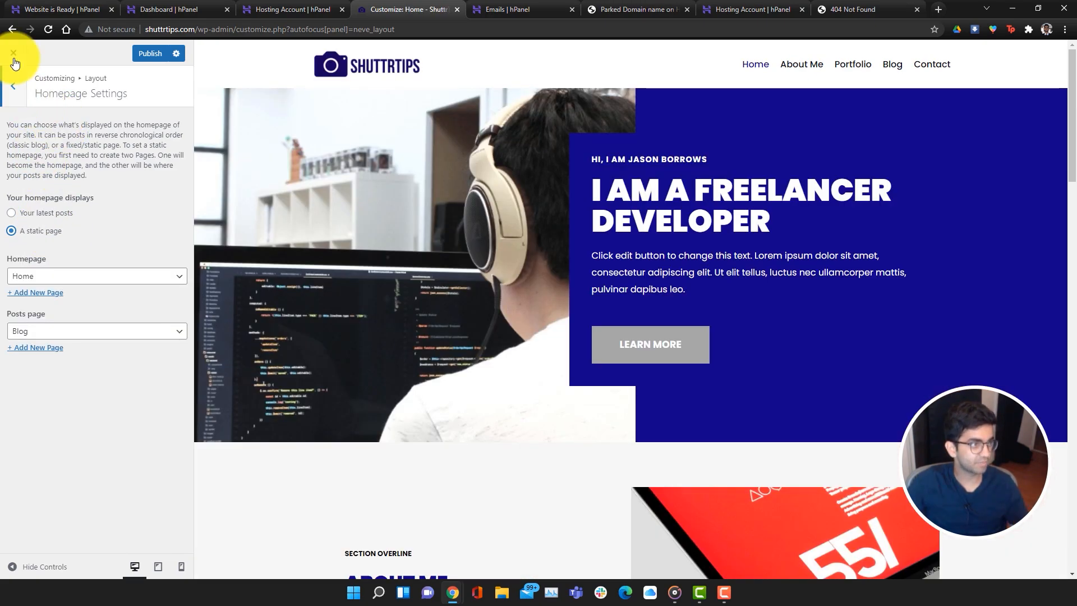
left_click(14, 56)
Discard the homepage change and make the footer bottom row background black
left_click(589, 101)
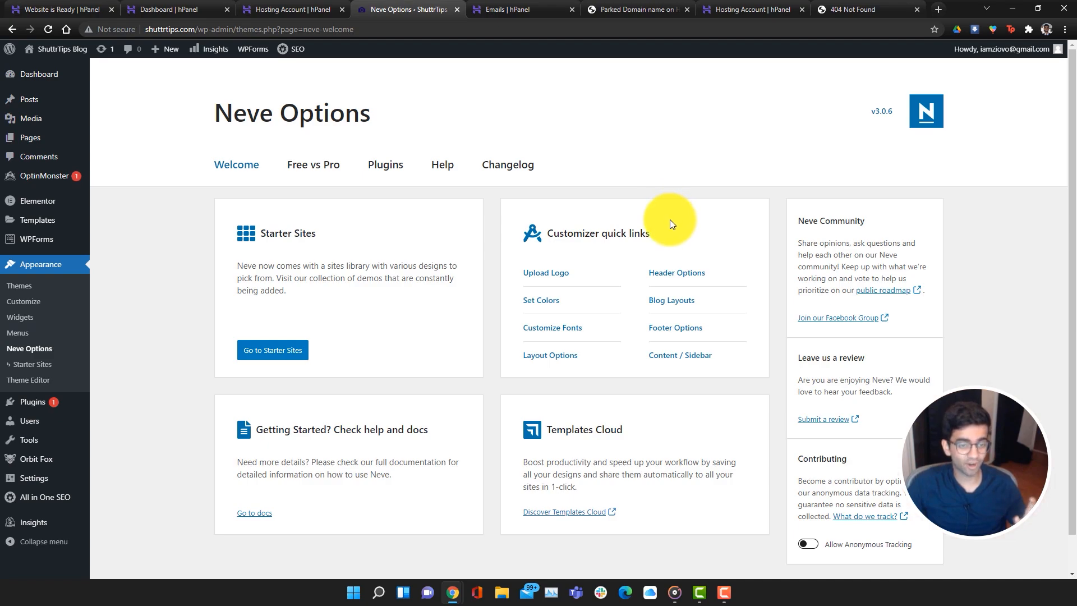
left_click(691, 333)
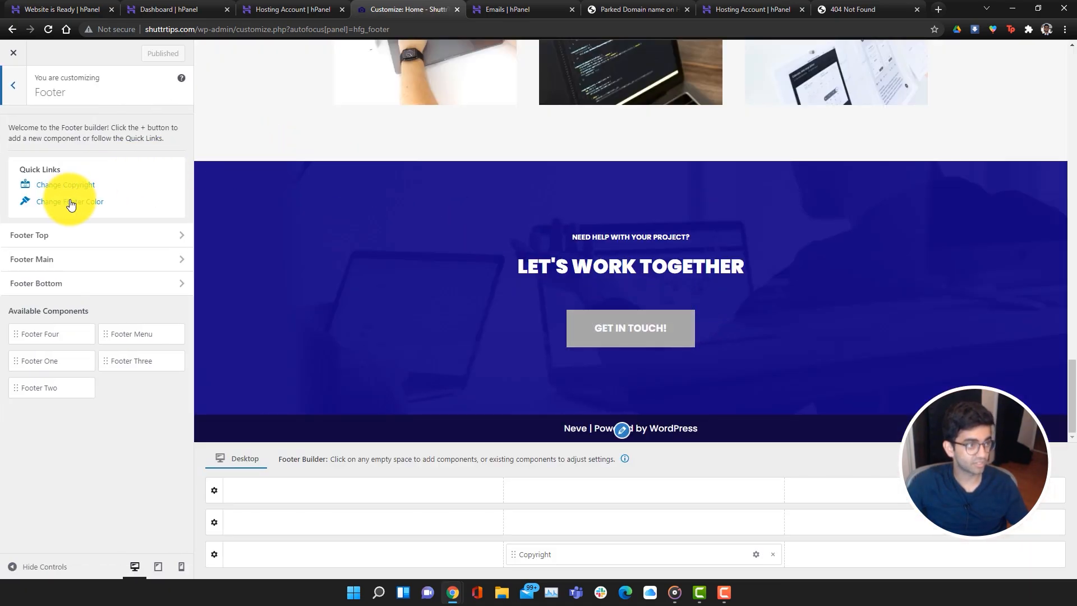
left_click(85, 205)
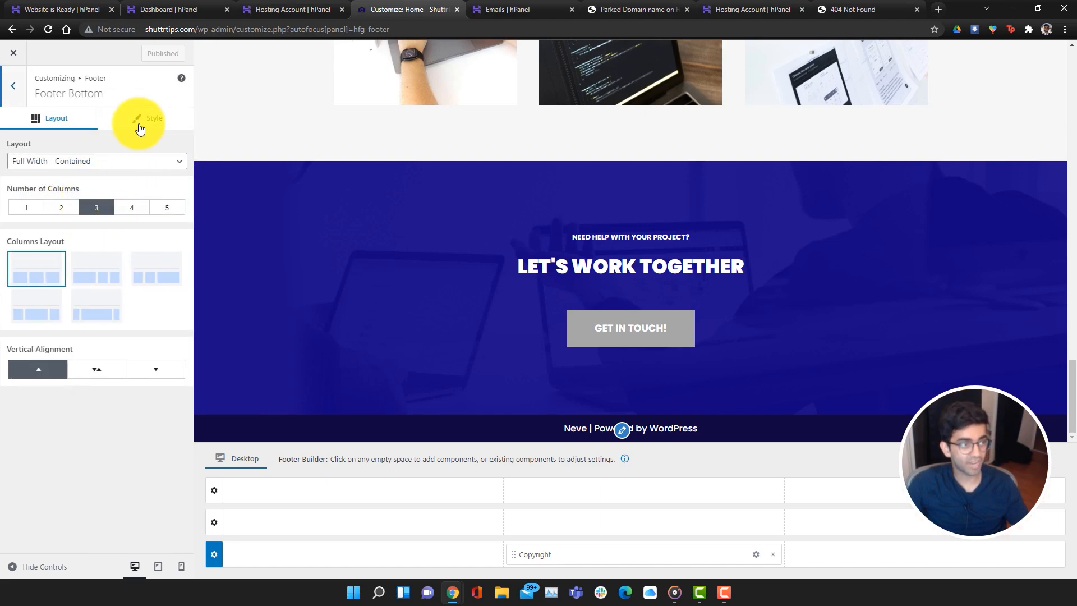
left_click(146, 127)
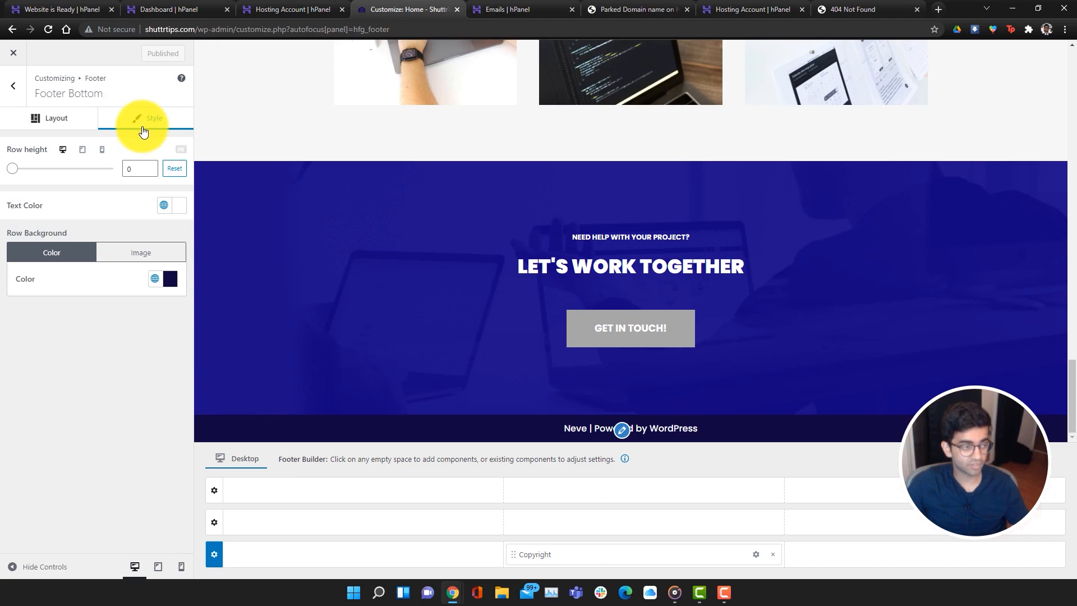
left_click(170, 277)
left_click_drag(225, 355, 157, 385)
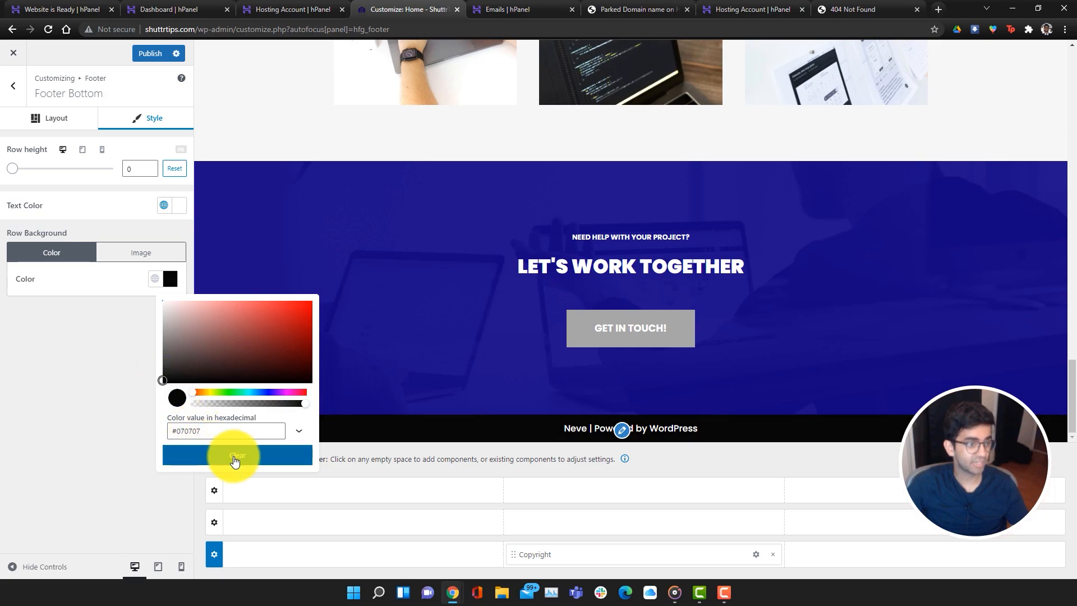
left_click(167, 517)
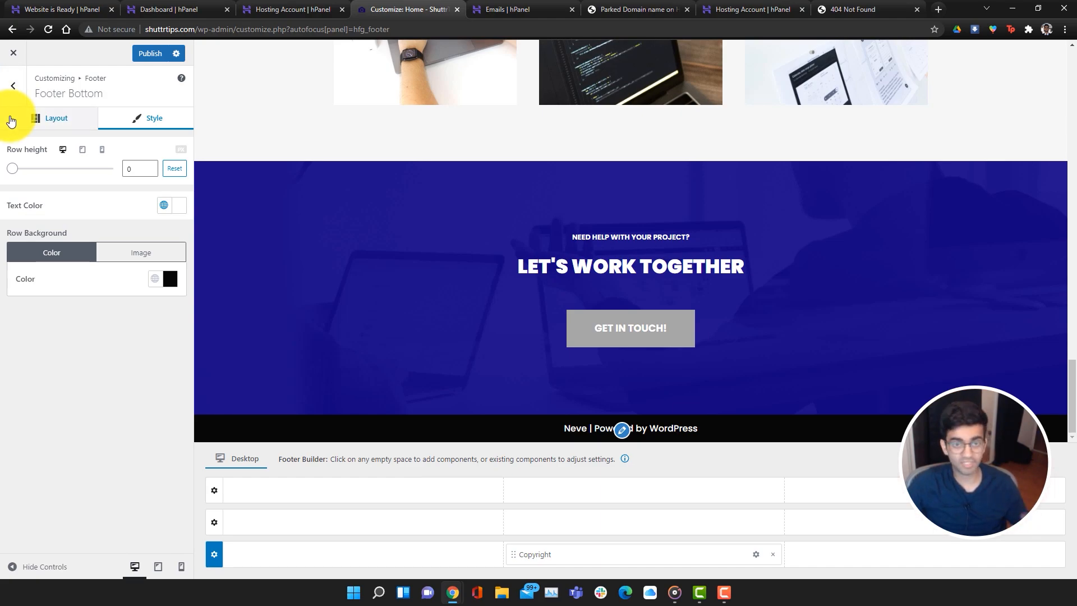
Check the footer bottom row's Layout tab, then return to its Style settings
left_click(45, 127)
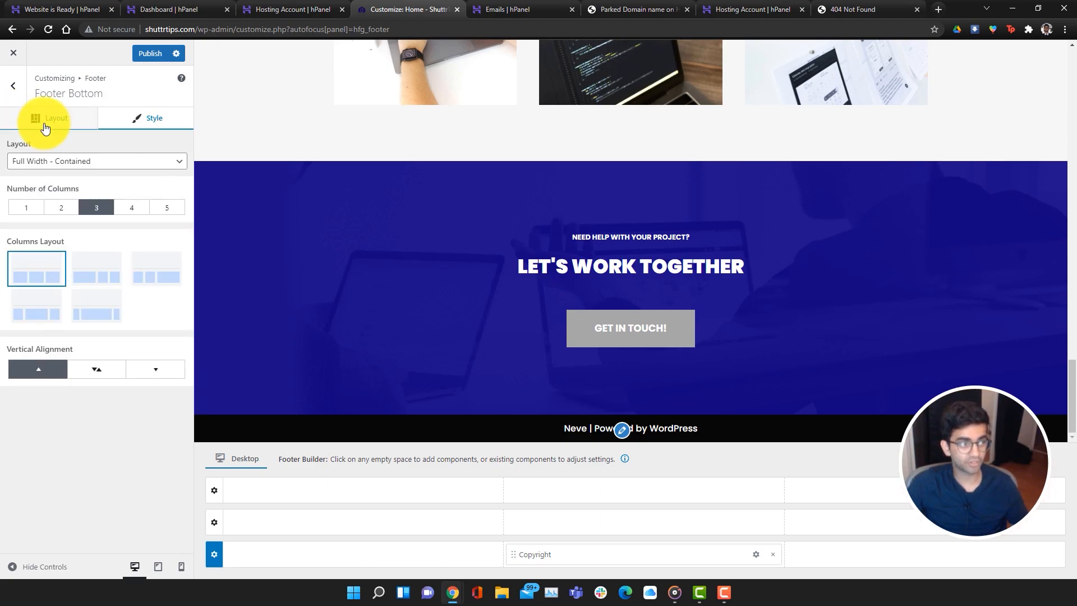
left_click(139, 124)
scroll(506, 380, "up", 15)
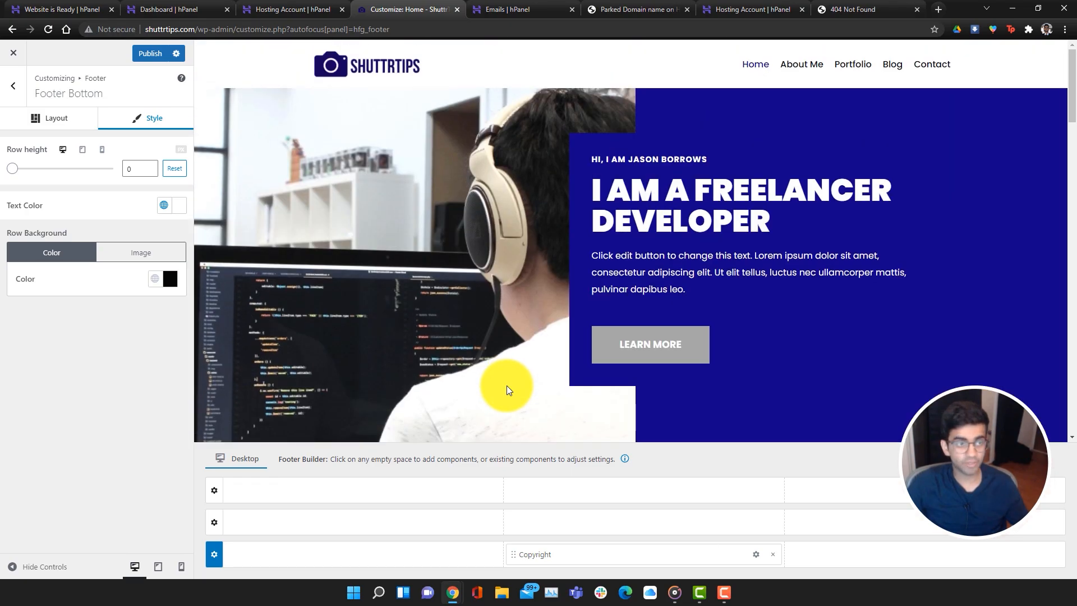
scroll(506, 385, "down", 15)
scroll(490, 348, "up", 15)
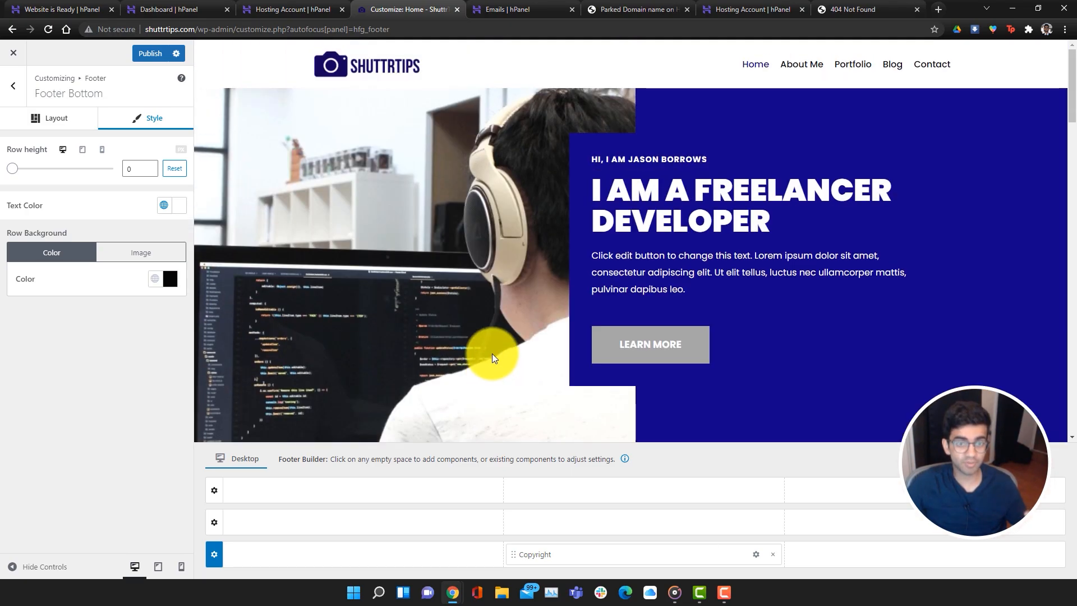
Preview the homepage at tablet and phone widths, return to desktop, and publish
left_click(157, 570)
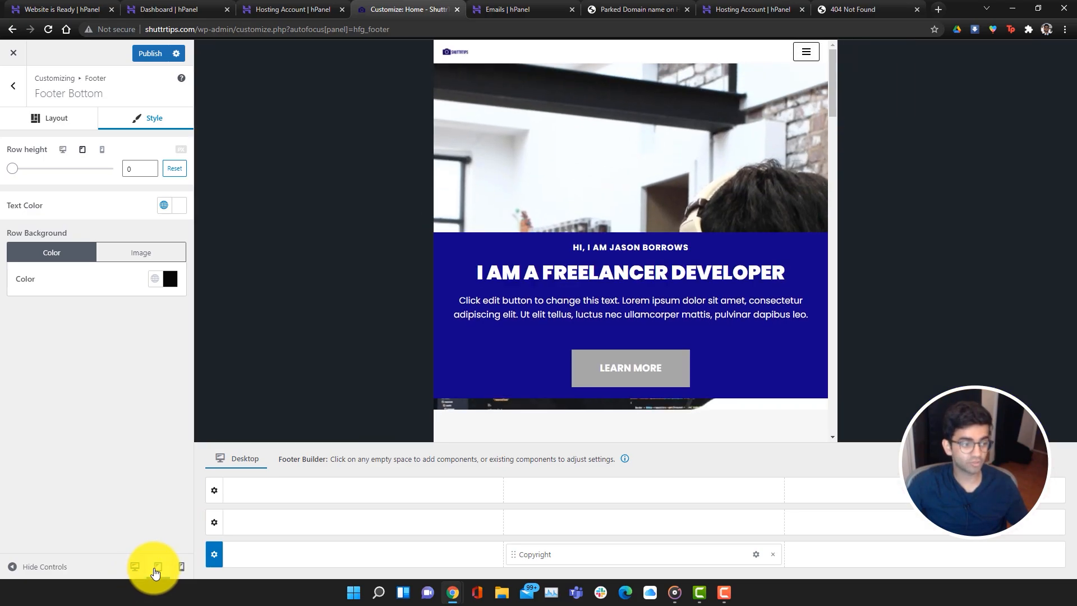
scroll(567, 330, "down", 8)
scroll(568, 333, "down", 10)
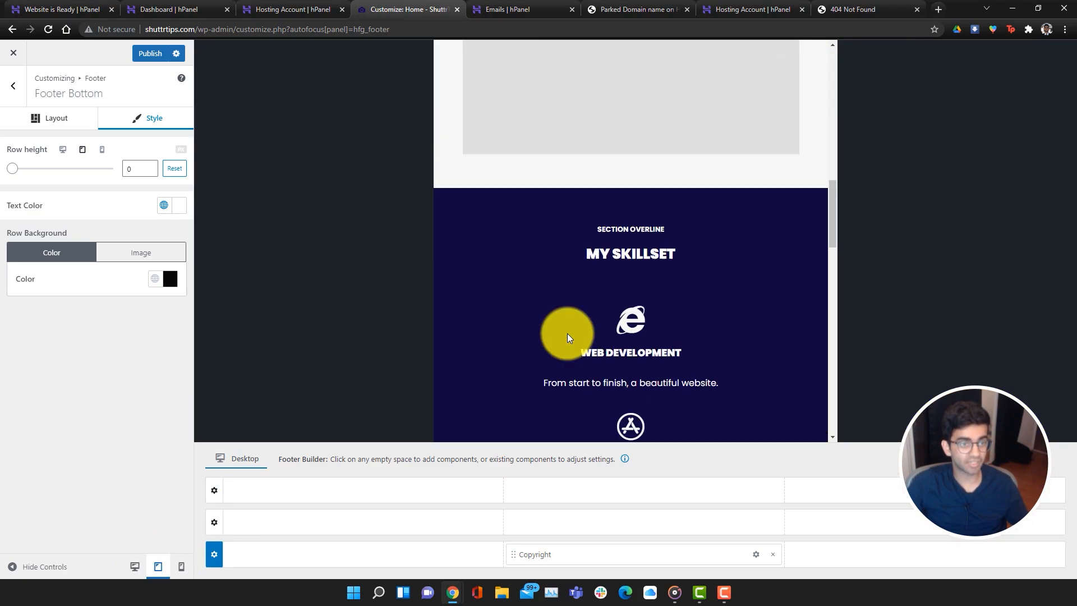
scroll(567, 333, "up", 10)
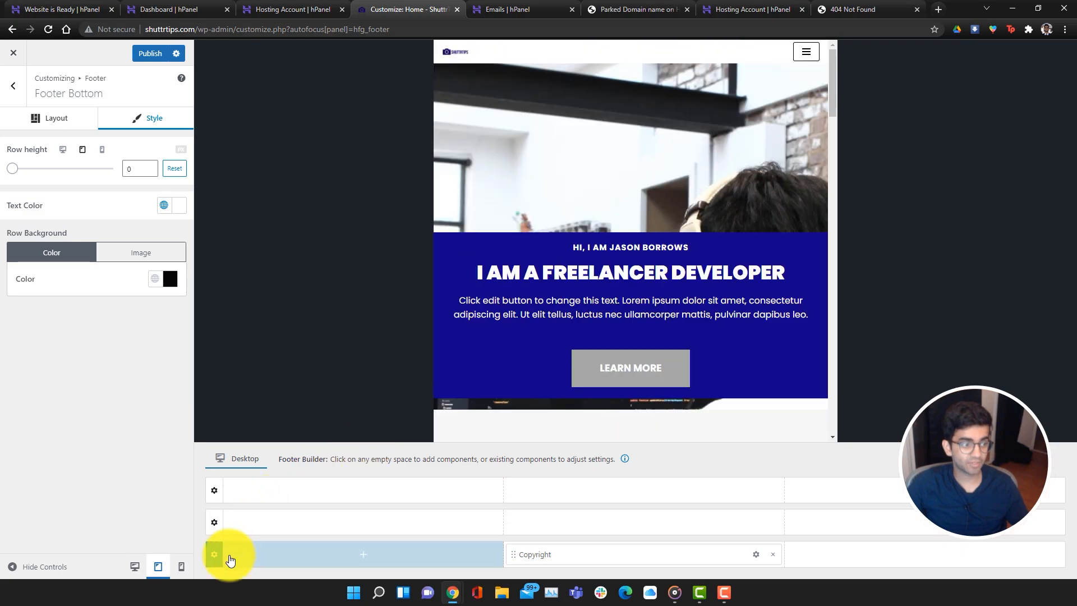
left_click(181, 567)
scroll(668, 218, "down", 10)
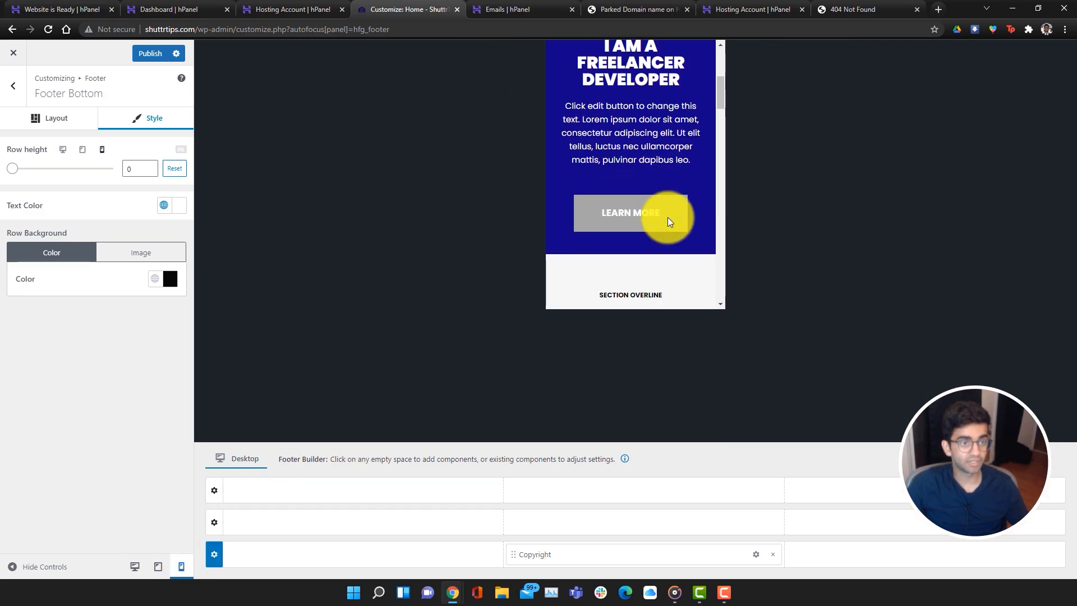
left_click(136, 566)
left_click(150, 53)
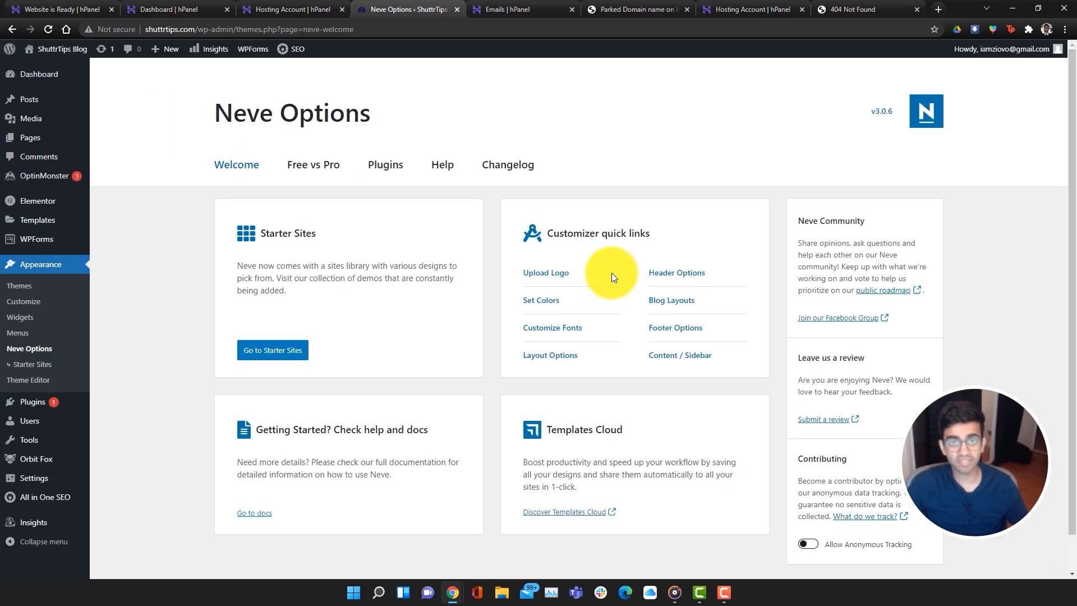
Open Blog Layouts in Neve Options and switch the blog archive to Grid
left_click(690, 306)
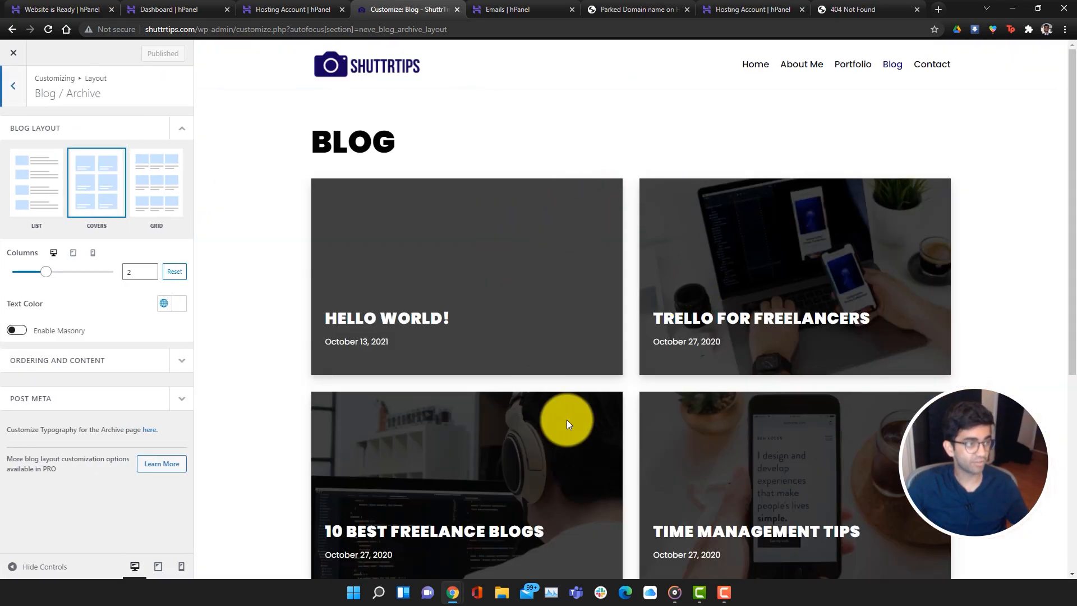
scroll(648, 459, "down", 5)
scroll(649, 460, "up", 4)
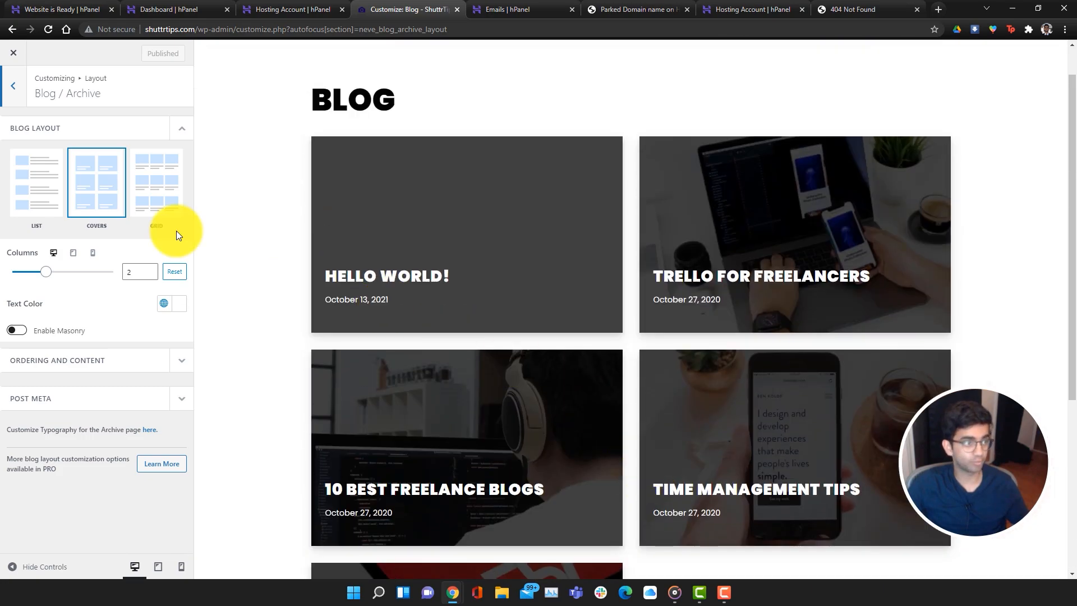
left_click(28, 193)
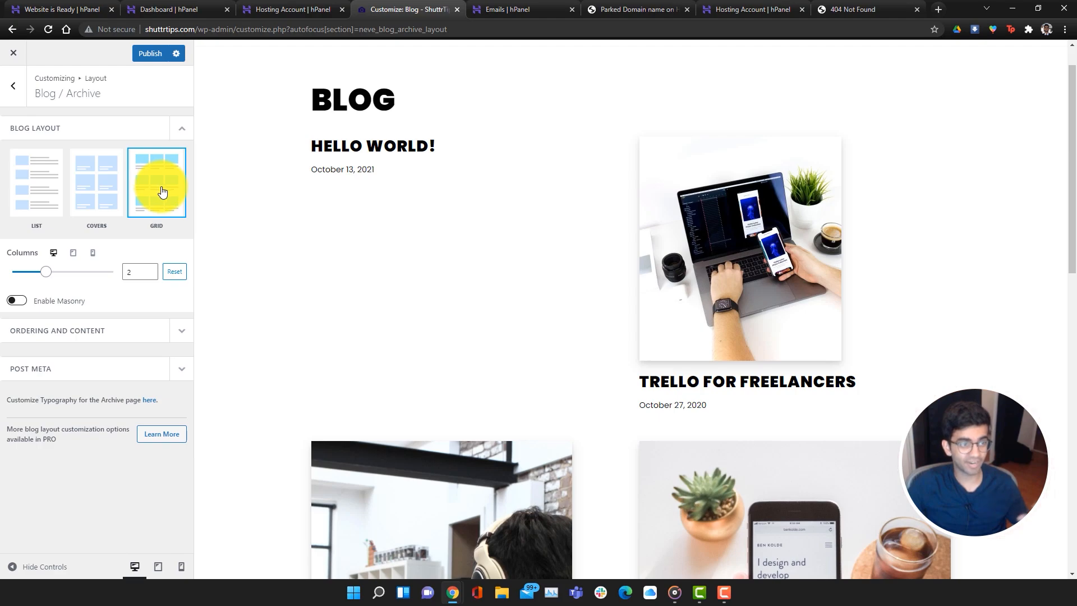
scroll(534, 382, "down", 9)
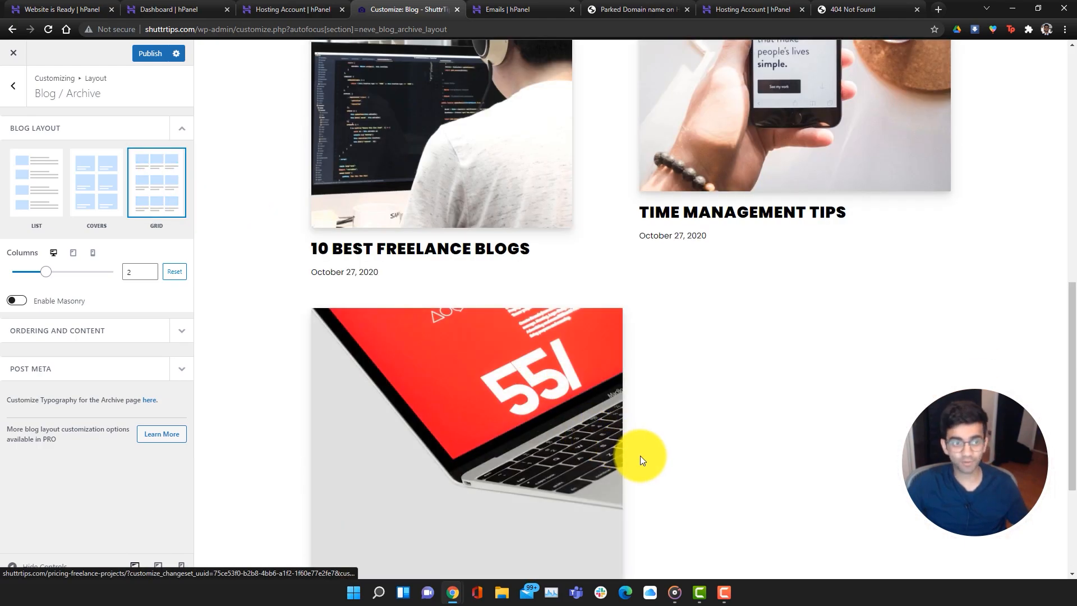
scroll(641, 456, "up", 10)
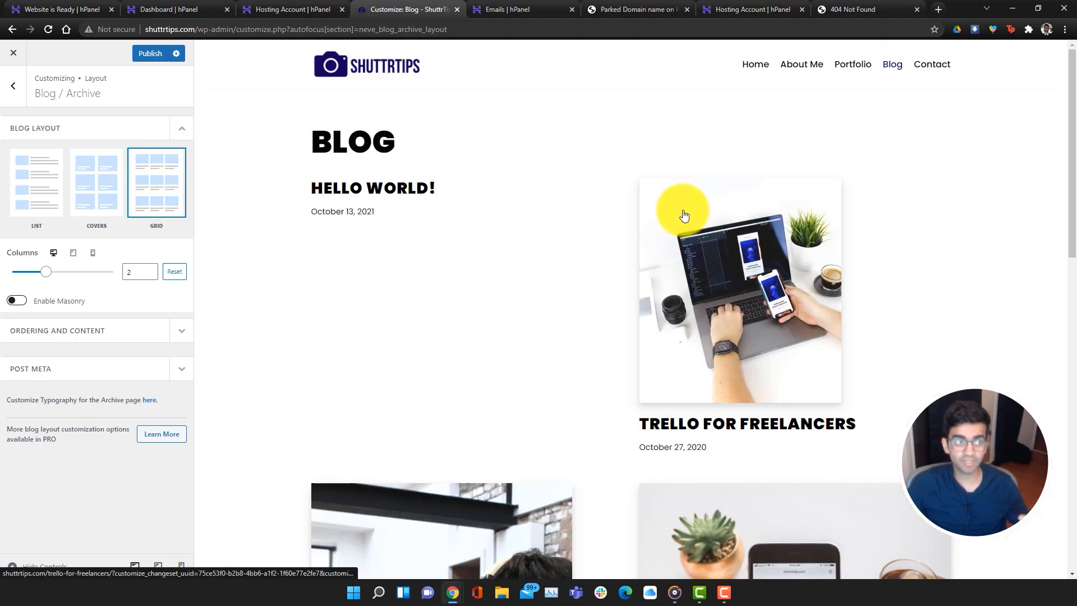
After tablet and phone previews, choose the List layout and publish it
left_click(158, 568)
left_click(180, 568)
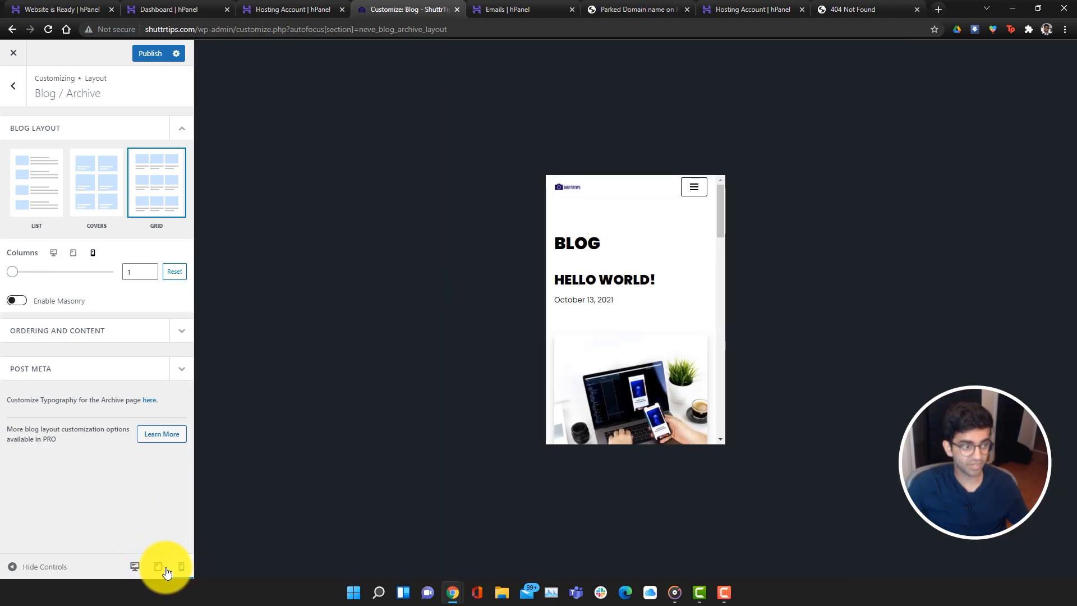
left_click(162, 568)
left_click(181, 568)
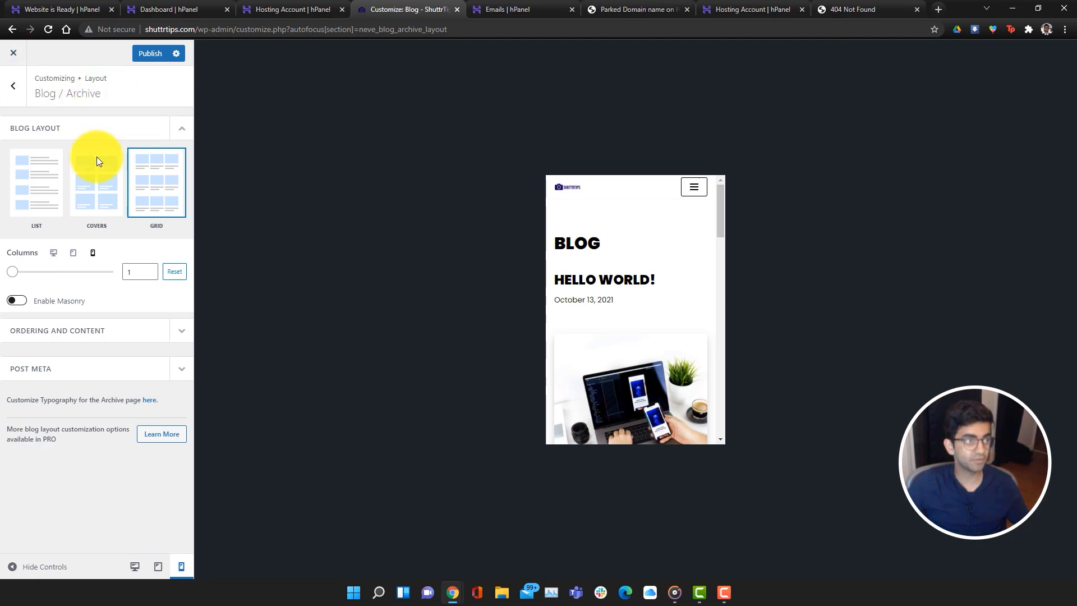
left_click(49, 199)
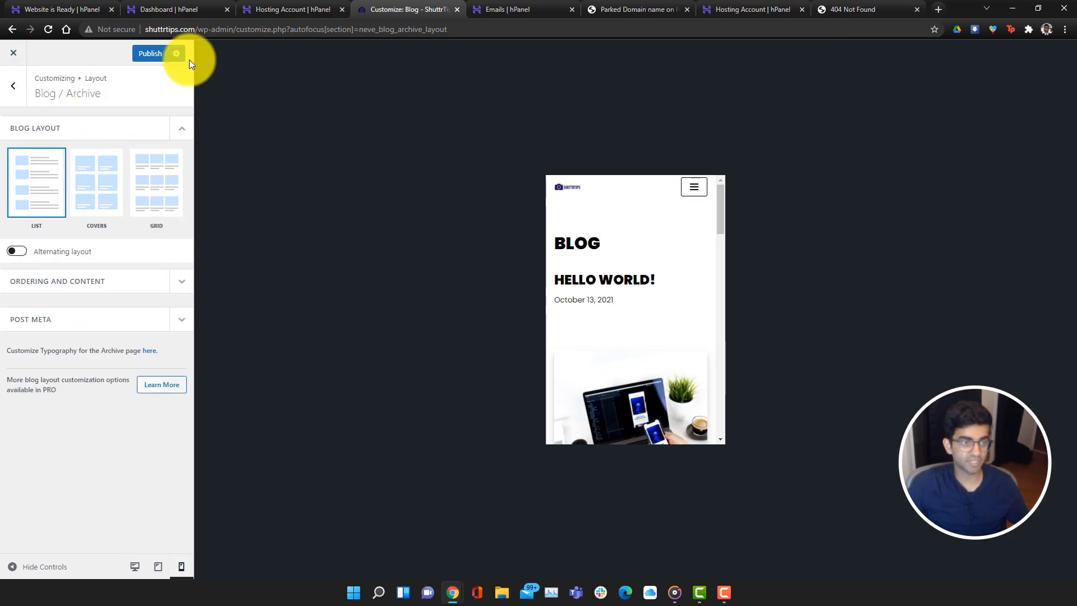
left_click(134, 566)
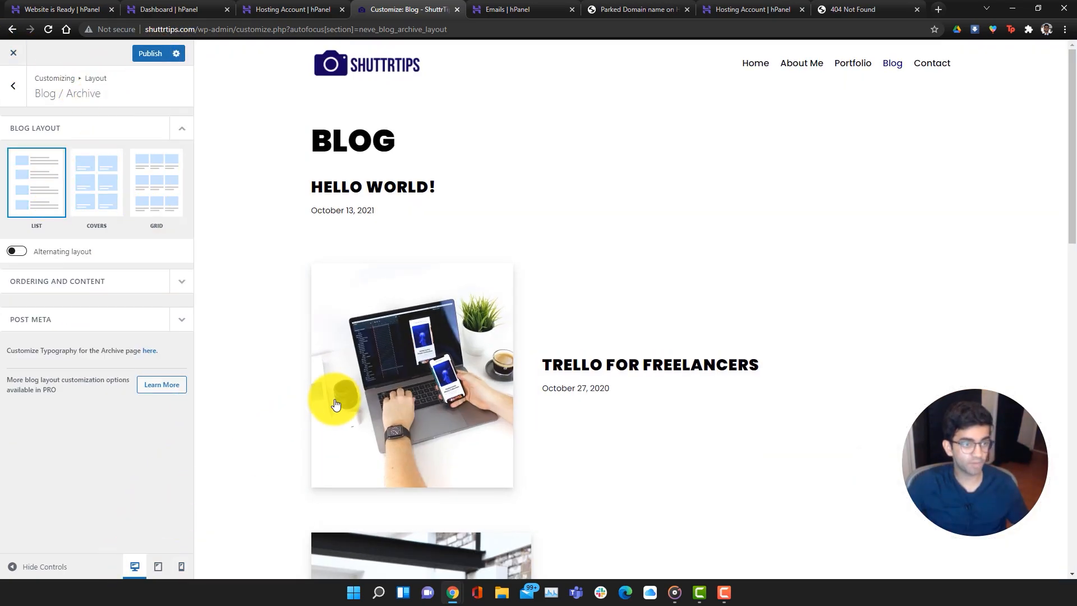
scroll(335, 403, "down", 10)
left_click(149, 53)
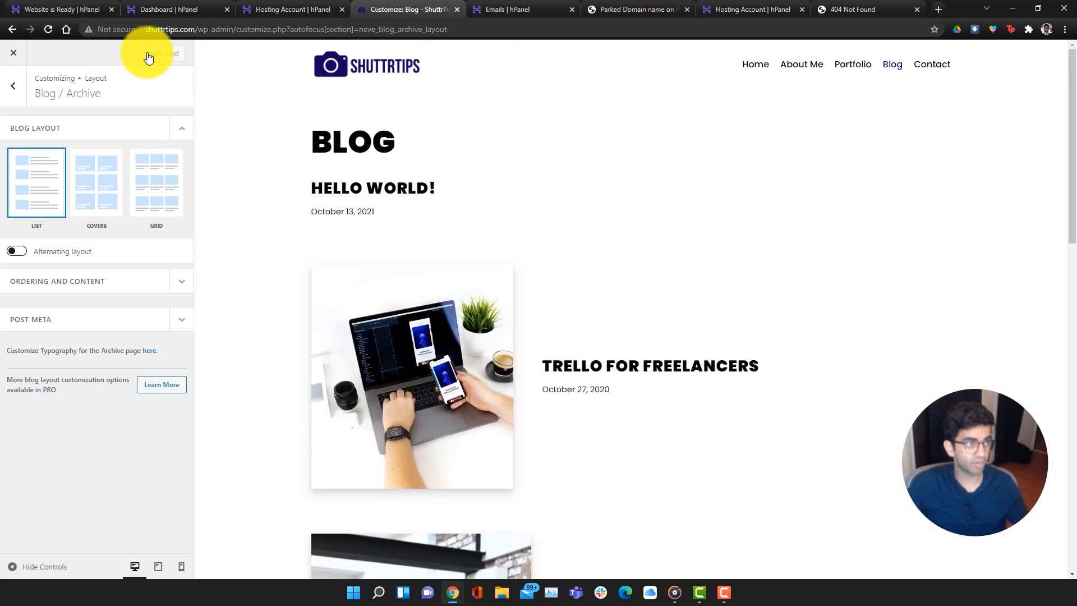
Leave the Customizer and open the Home page in Elementor, logging back in with Remember Me
left_click(17, 55)
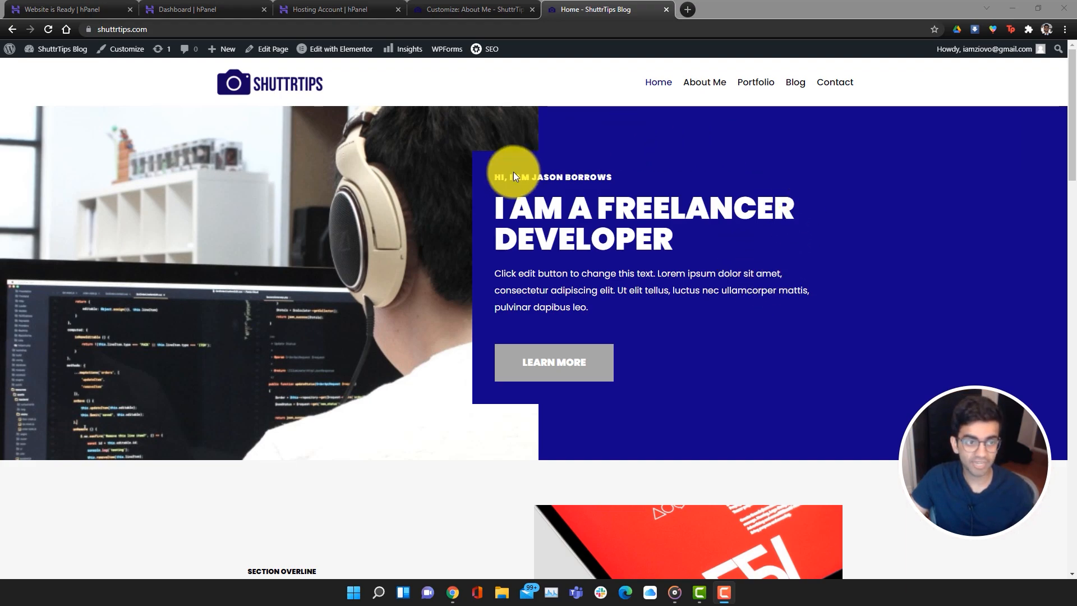
left_click(154, 30)
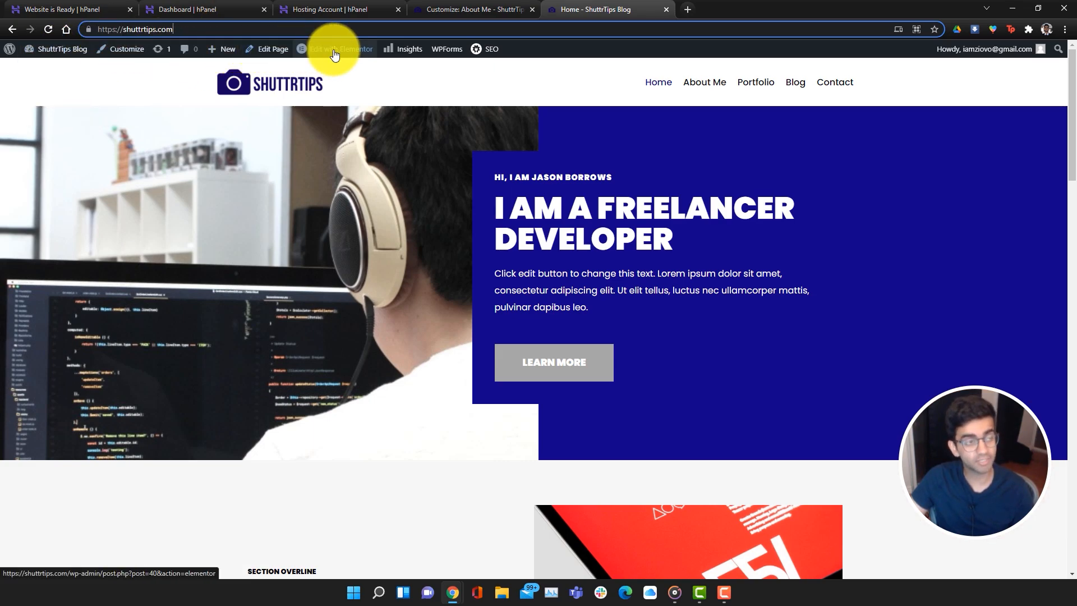
mouse_move(449, 55)
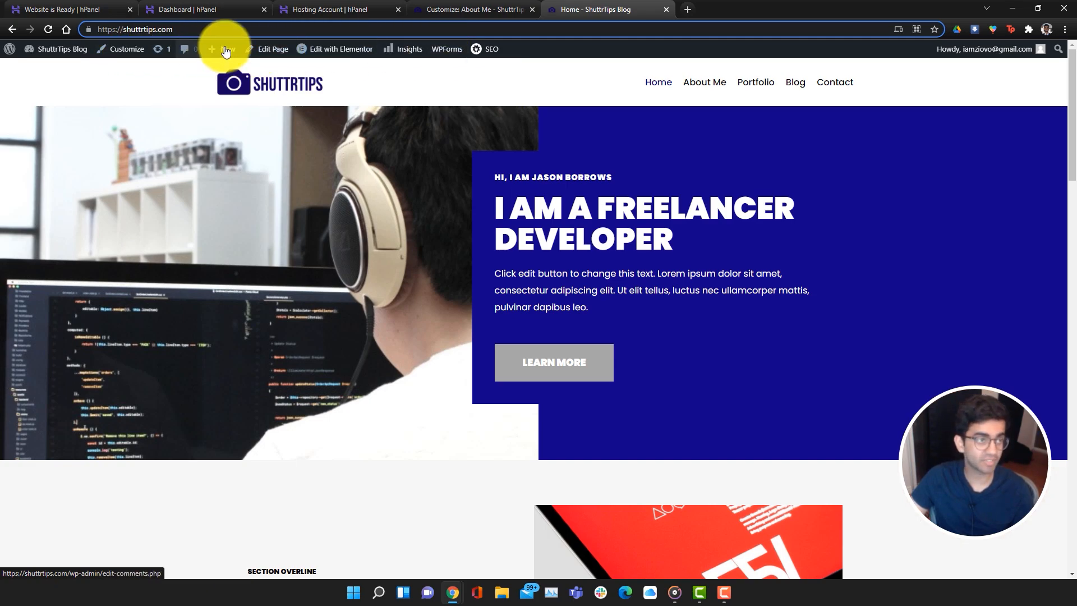
left_click(326, 56)
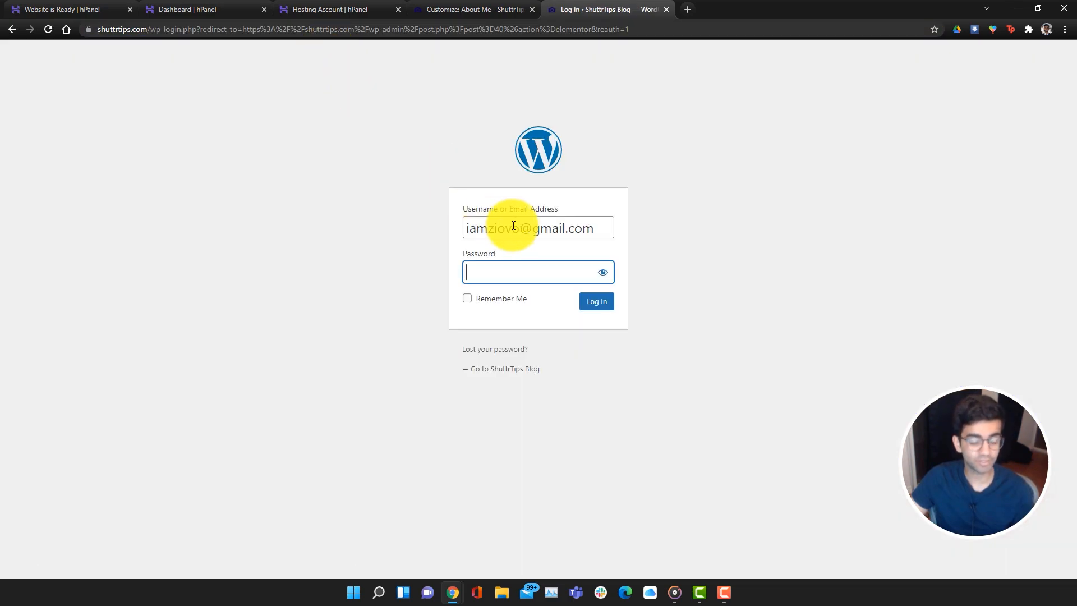
left_click(492, 303)
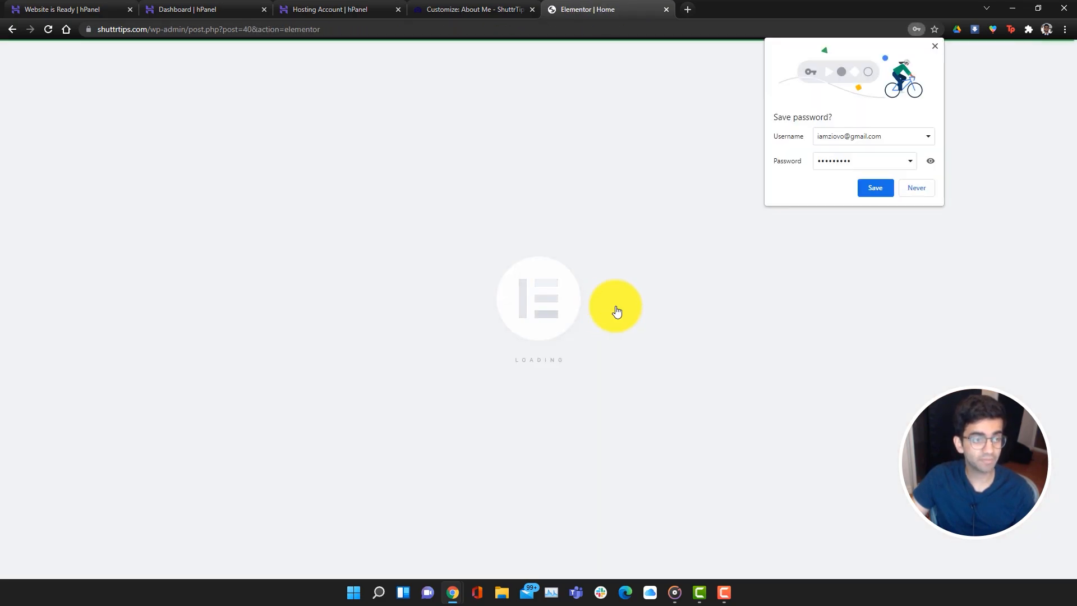
left_click(876, 188)
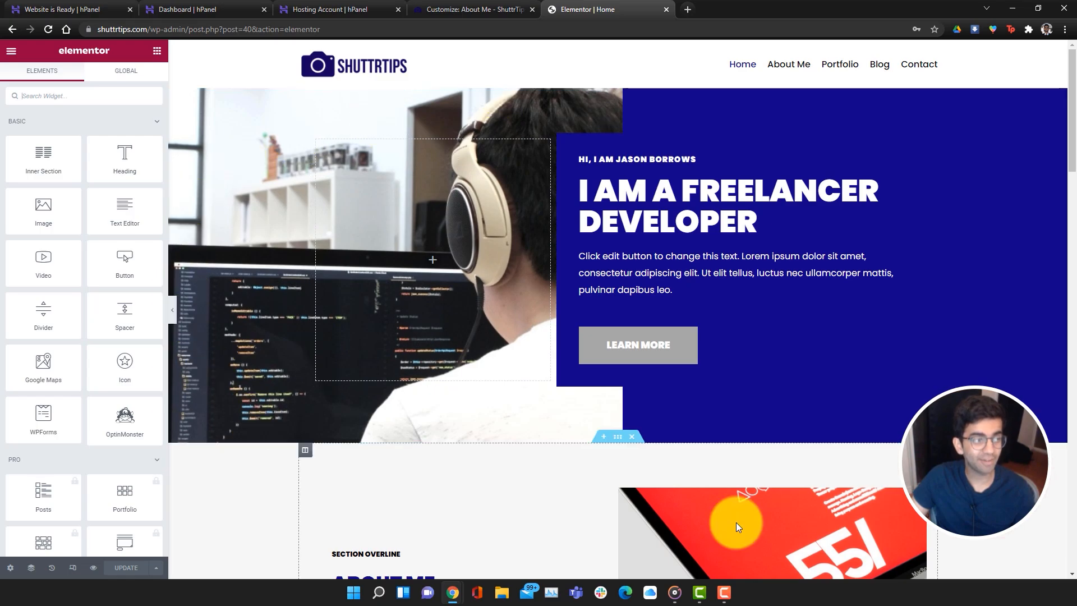
Change the hero heading to read 'I am a PHOTOGRAPHER'
scroll(685, 218, "down", 5)
scroll(704, 257, "down", 20)
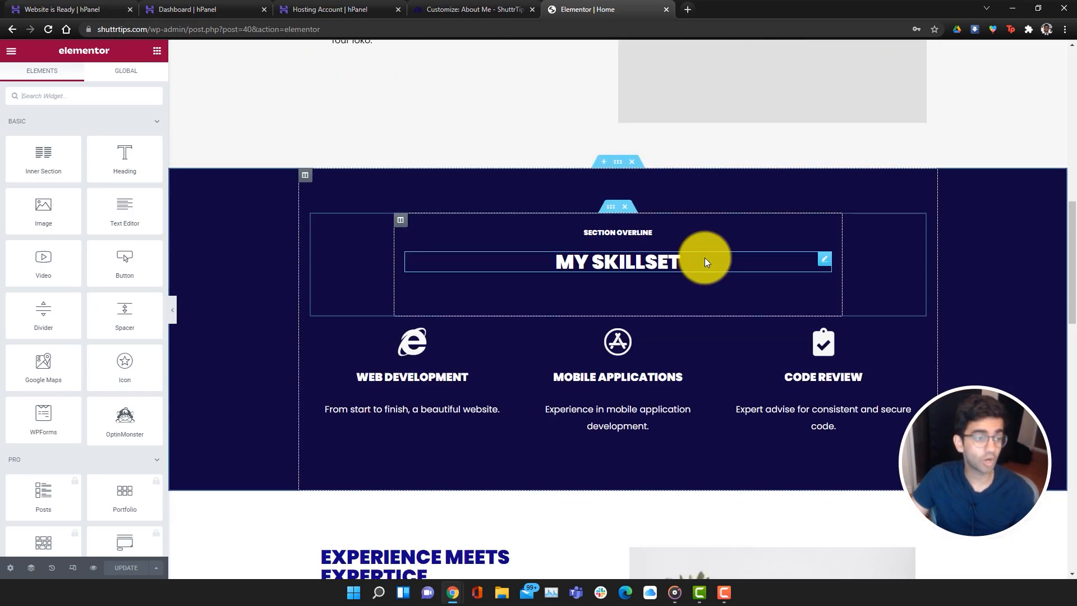
scroll(740, 285, "up", 20)
scroll(760, 290, "up", 4)
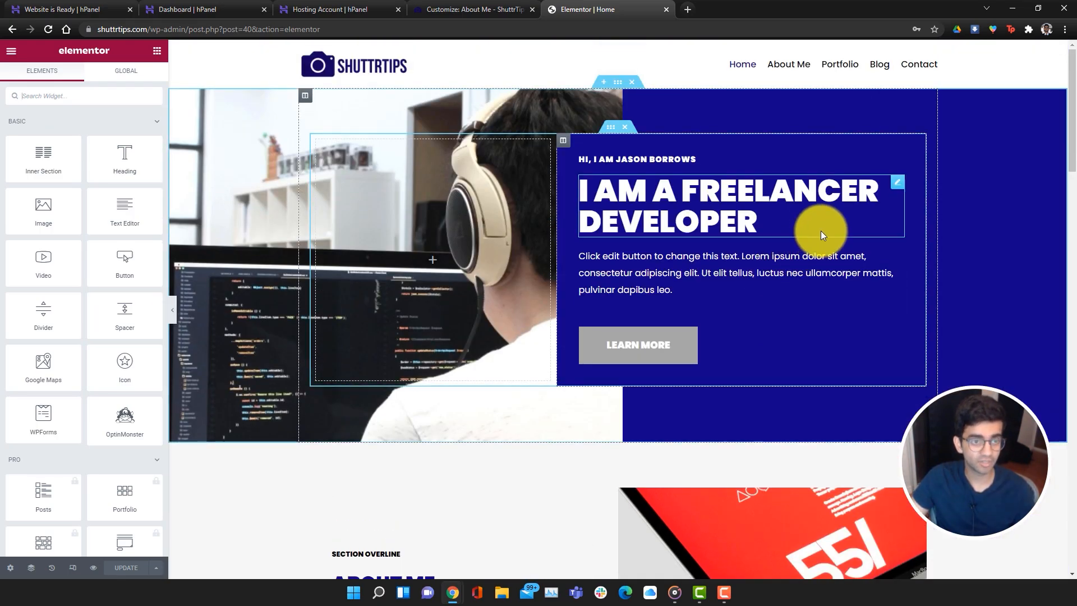
scroll(90, 286, "down", 4)
scroll(90, 288, "down", 15)
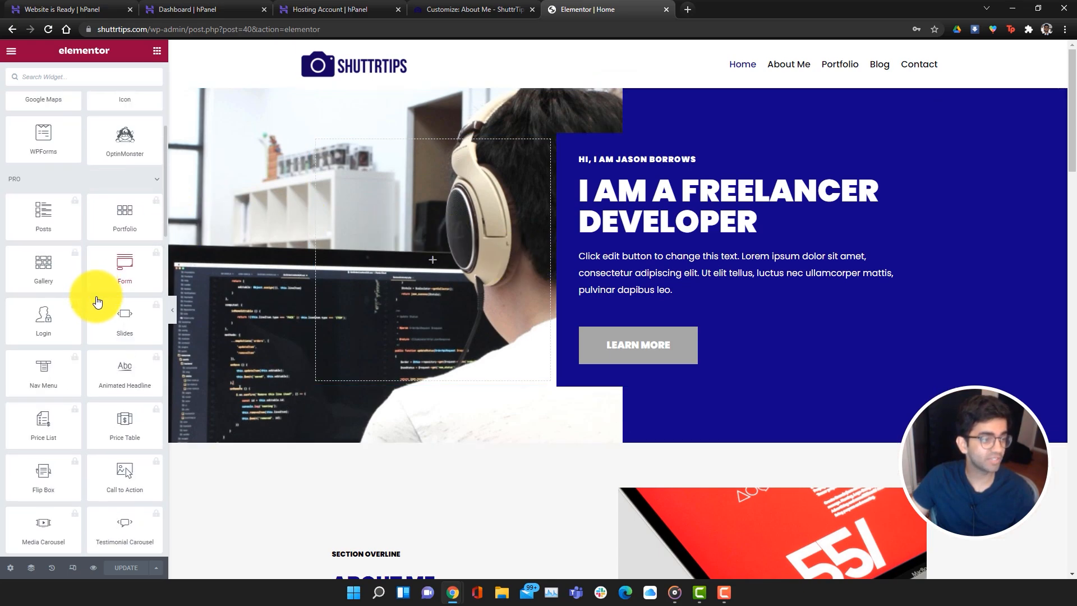
scroll(86, 359, "up", 8)
scroll(87, 359, "up", 8)
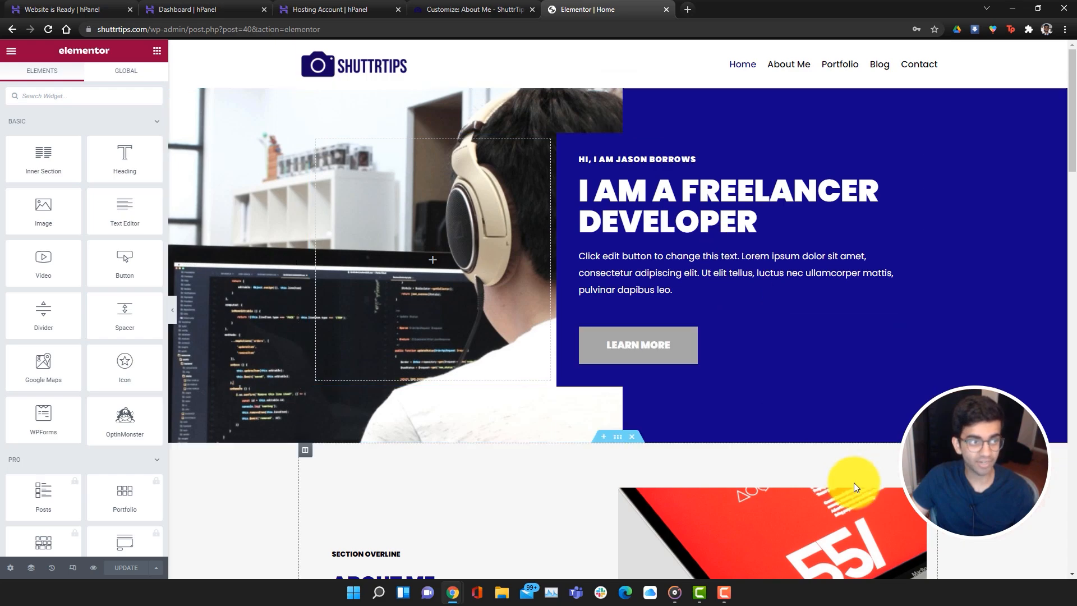
left_click(655, 214)
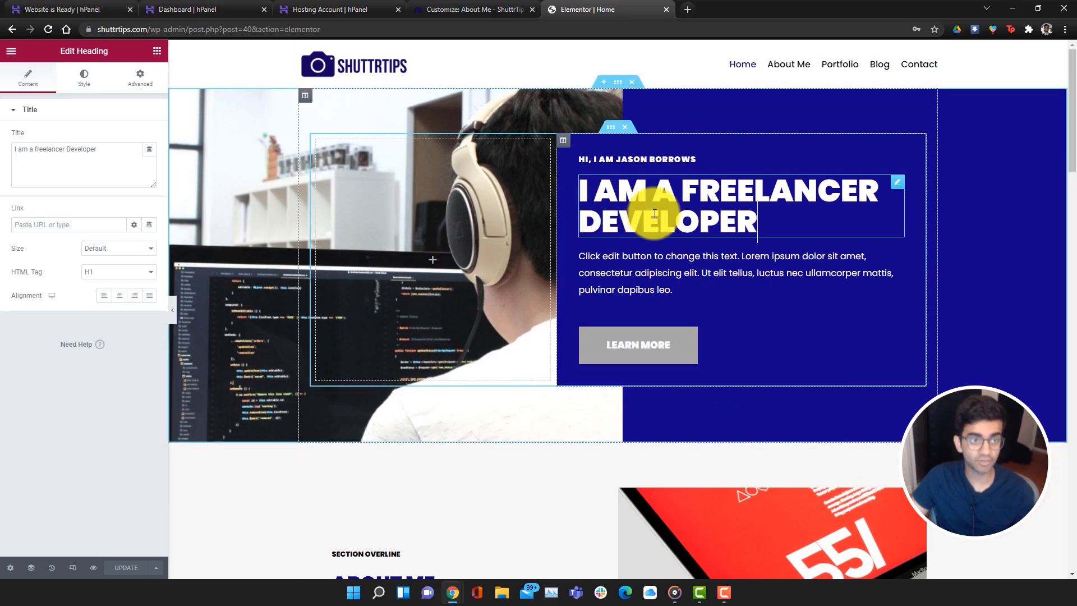
left_click(620, 155)
left_click_drag(694, 158, 599, 159)
left_click(717, 187)
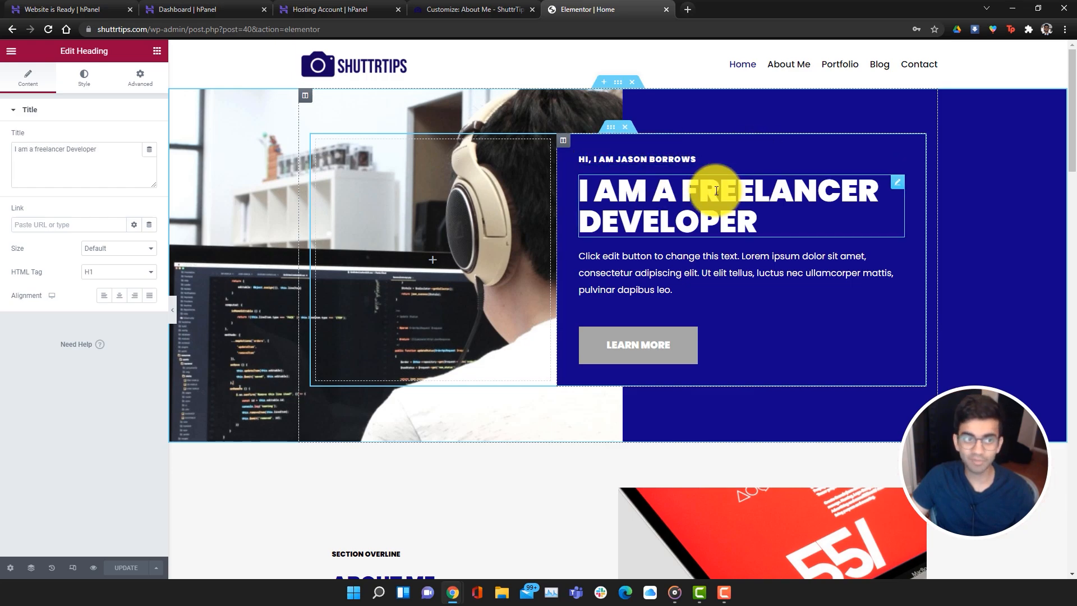
triple_click(689, 188)
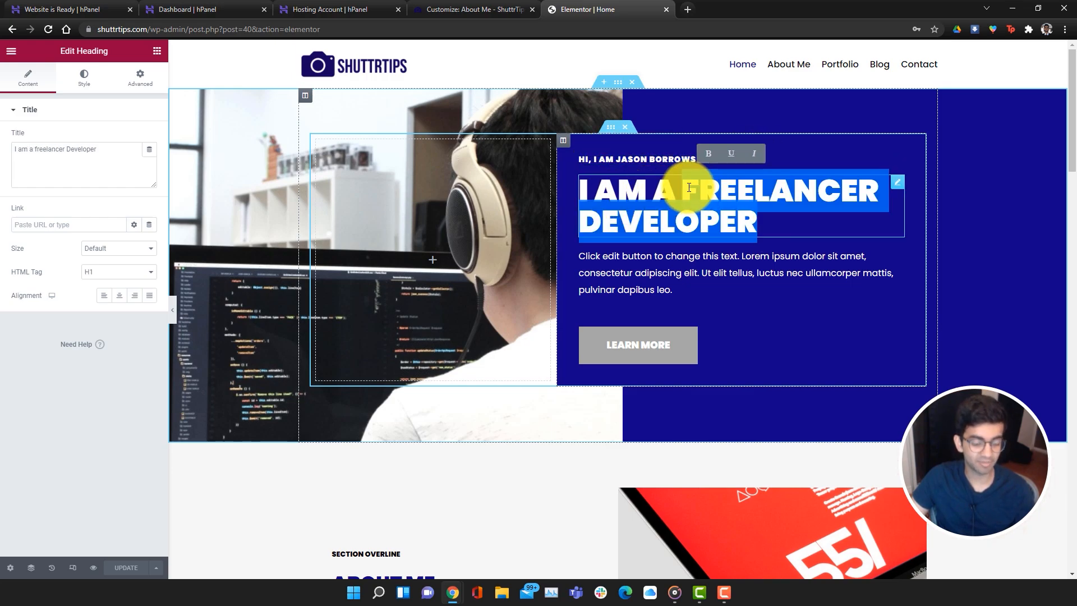
type("PHOTOGRAPHER")
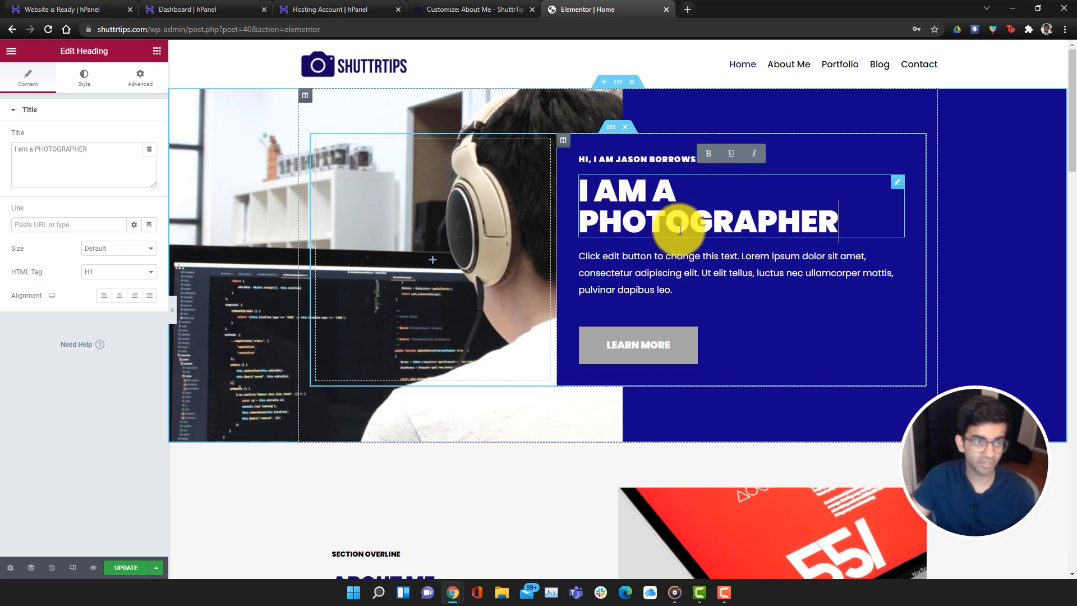
Replace the hero paragraph with 'I am here to provide you with the best tips'
left_click(685, 271)
triple_click(613, 264)
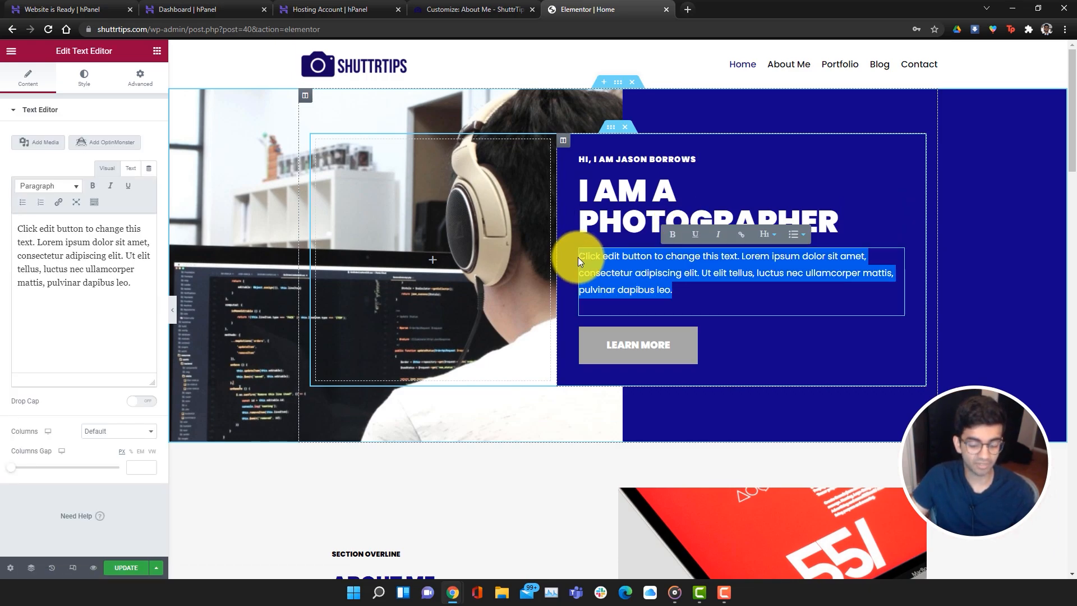
key("BackSpace")
type("I am here to pr")
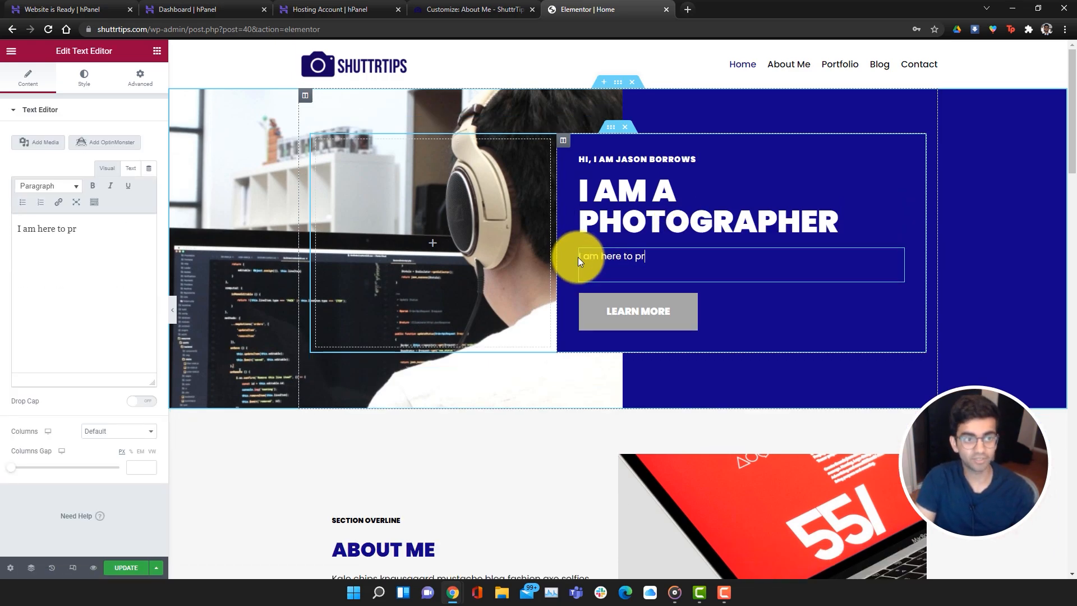
type("ovide you with the best tips")
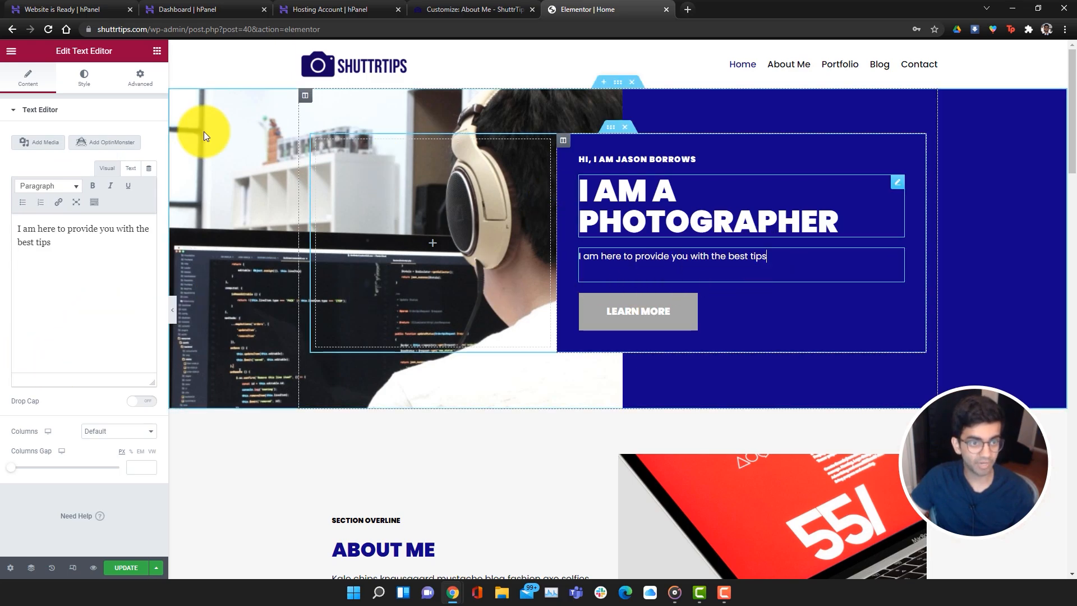
Try center alignment on the paragraph, then revert it to left alignment
left_click(81, 79)
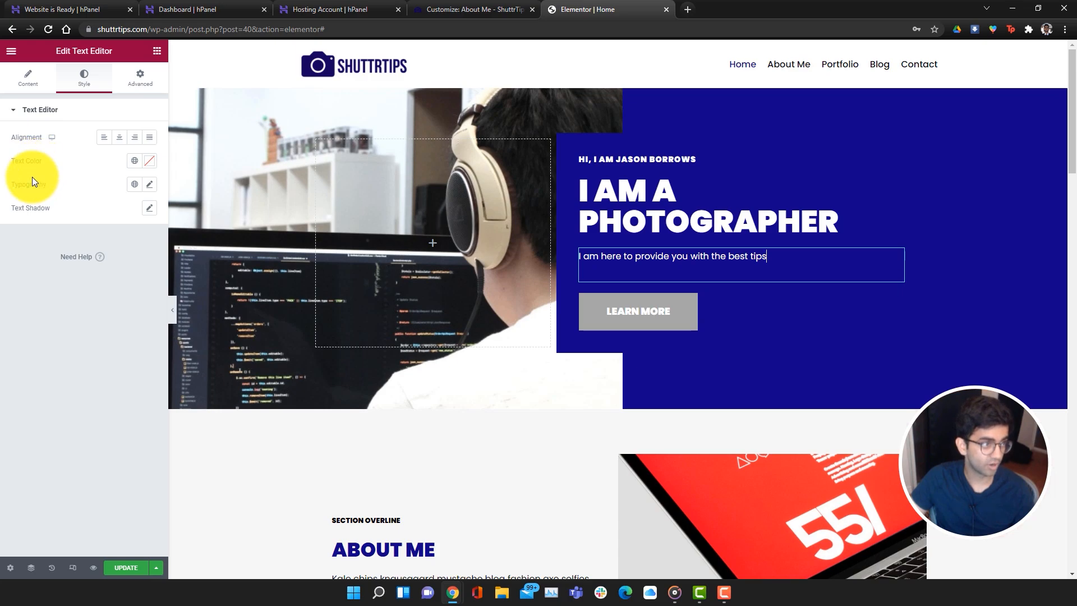
left_click(119, 137)
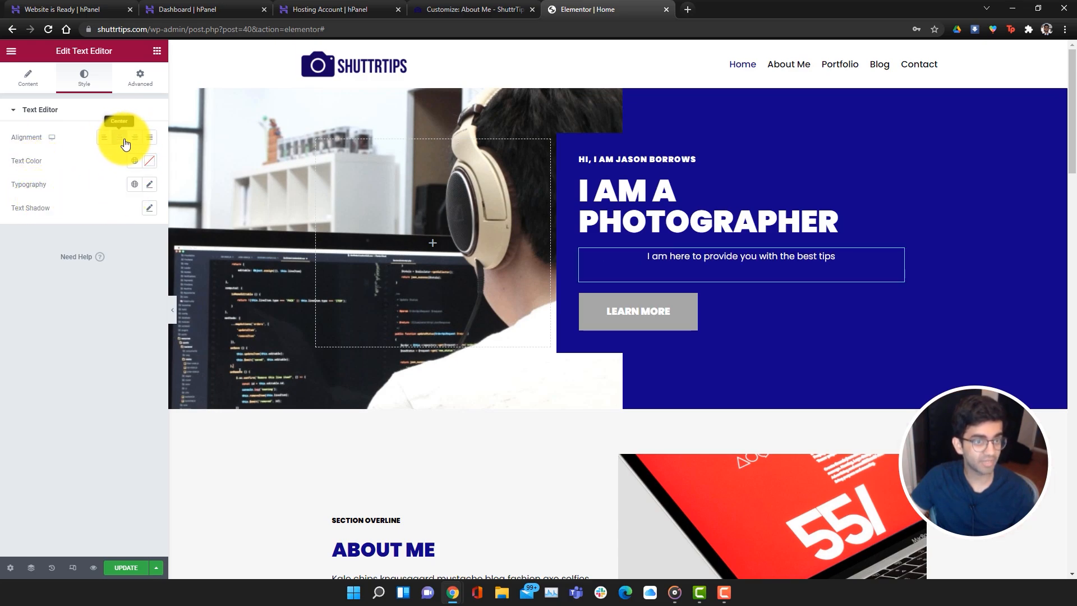
left_click(104, 138)
left_click(147, 90)
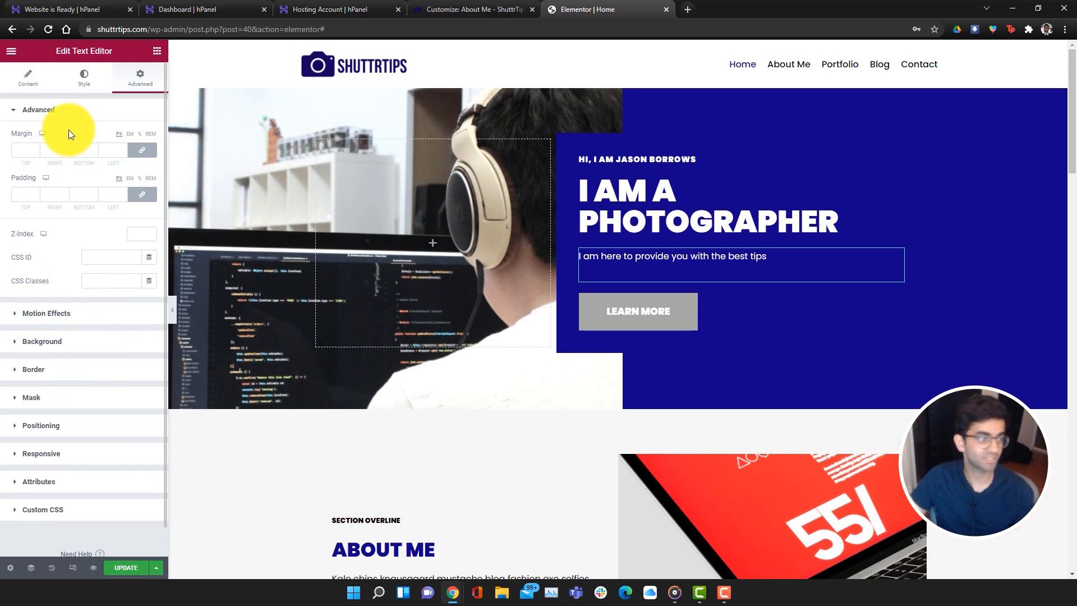
left_click(34, 81)
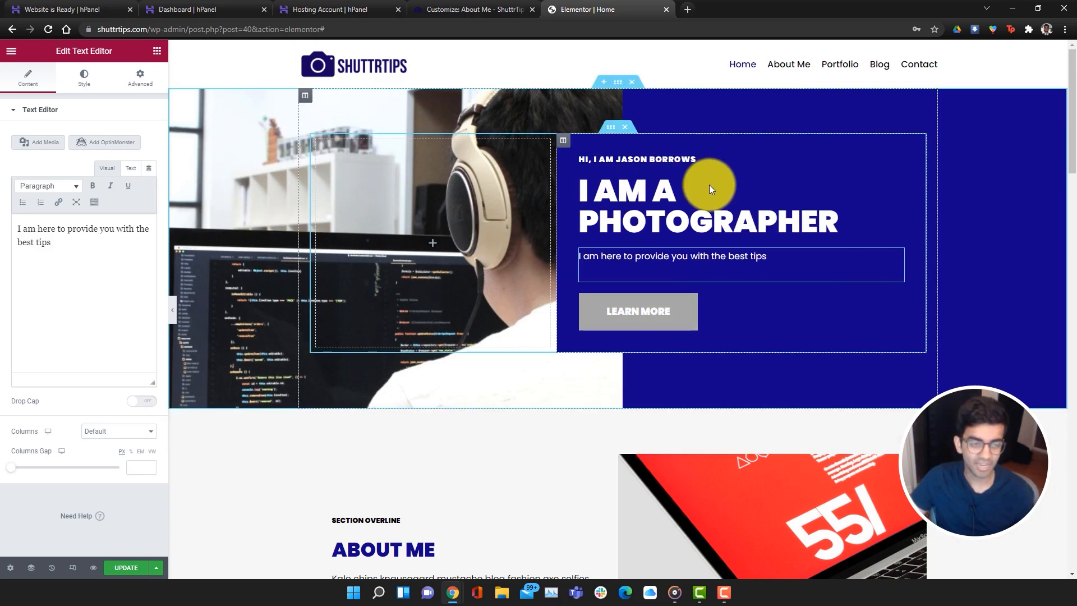
Insert a new two-column section directly above the Let's Work Together banner
scroll(662, 425, "down", 20)
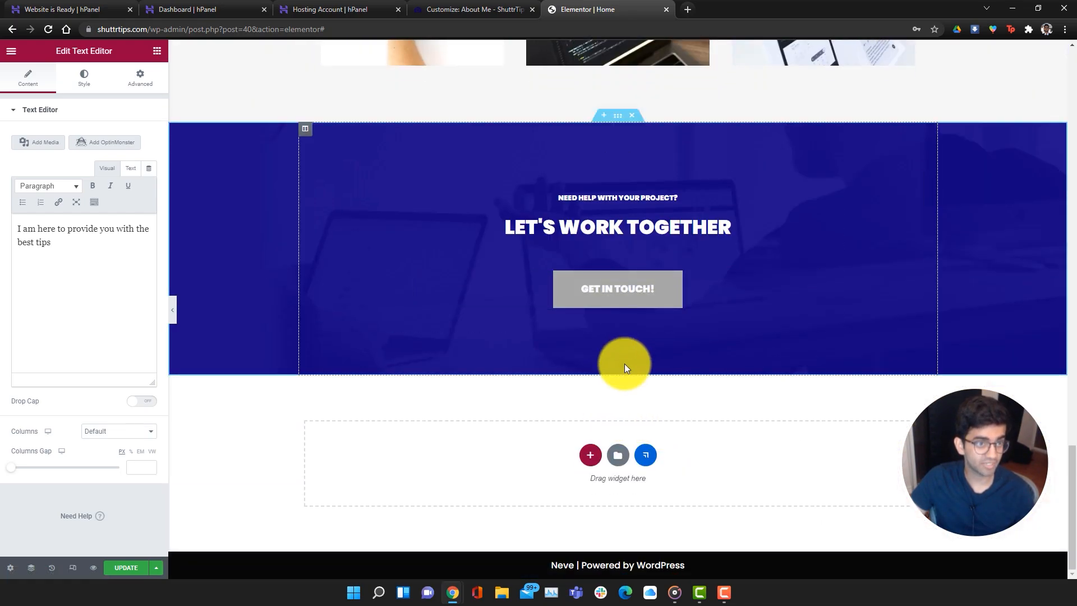
scroll(624, 364, "up", 3)
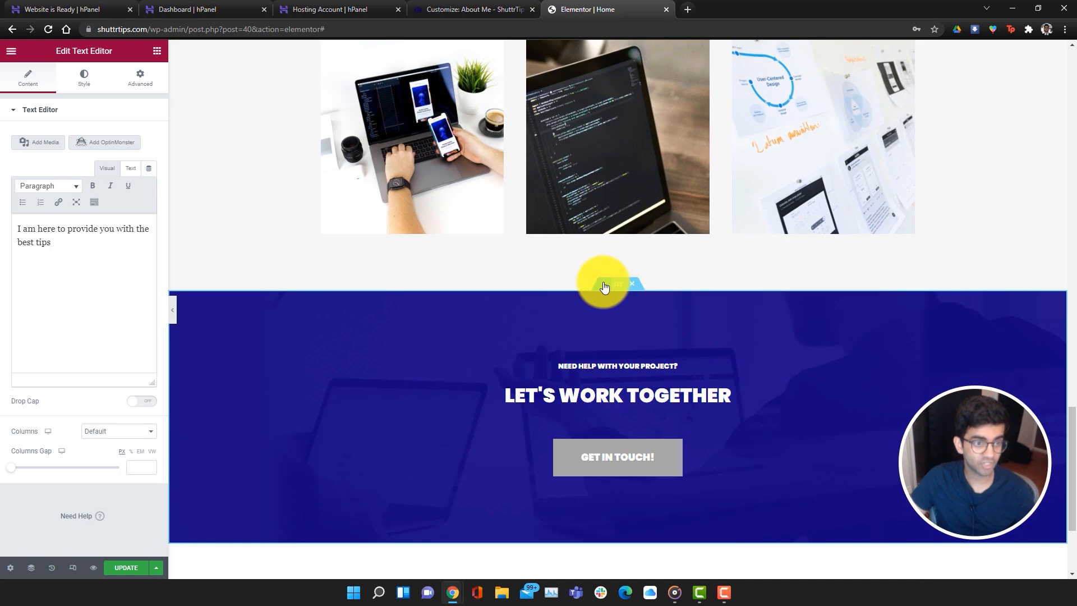
left_click(605, 286)
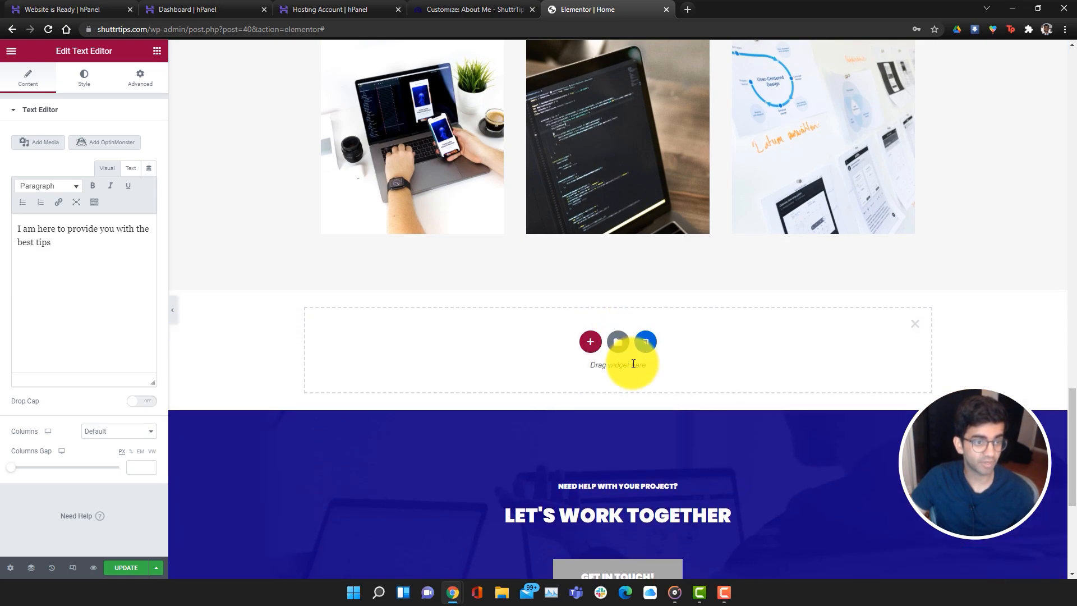
left_click(590, 341)
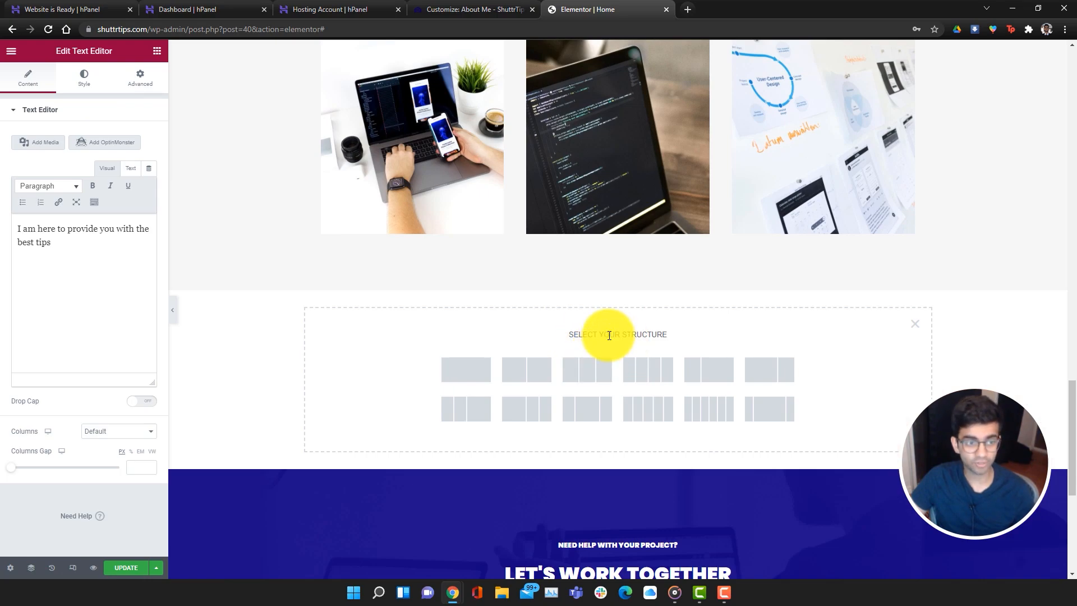
left_click(914, 326)
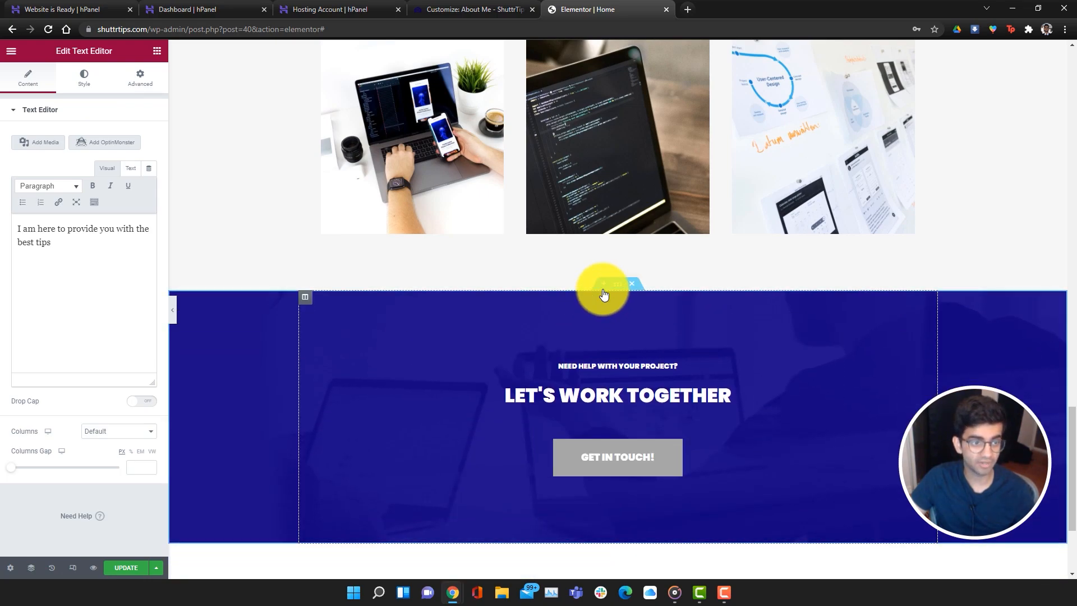
left_click(590, 343)
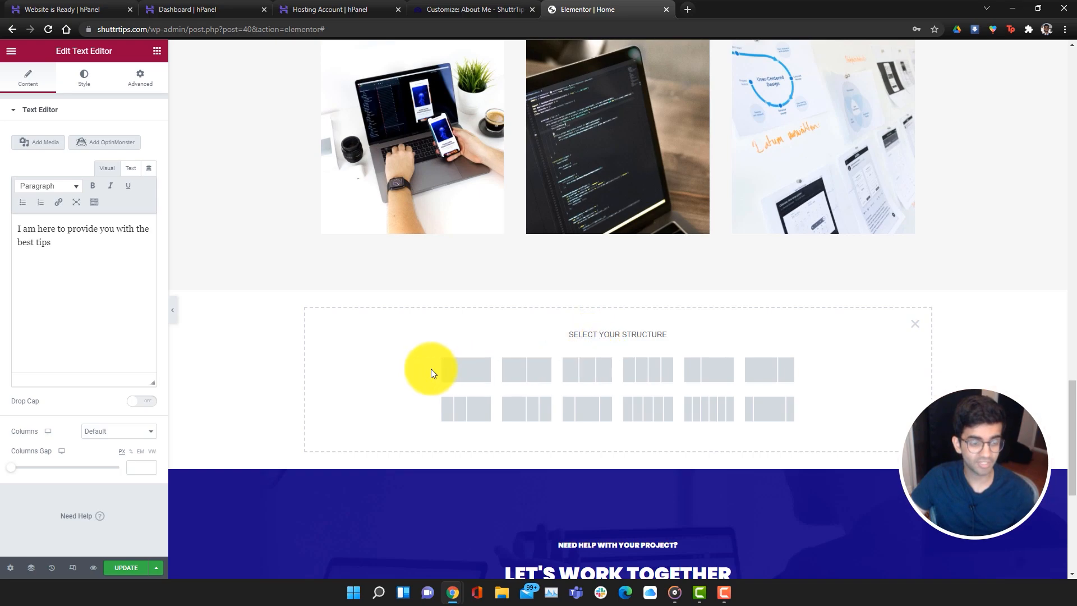
left_click(526, 371)
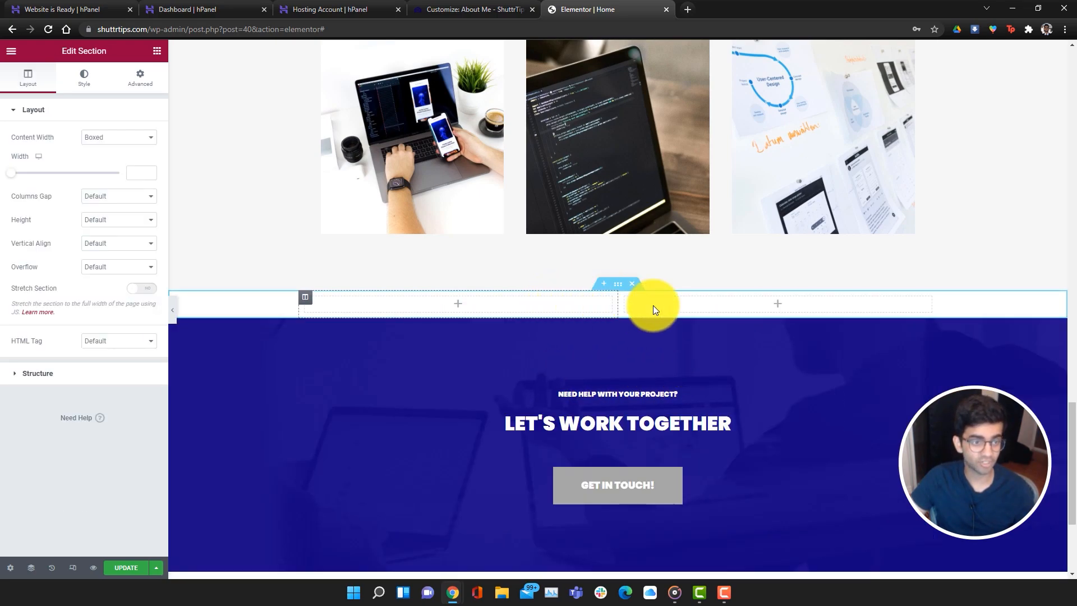
left_click(11, 54)
left_click(12, 55)
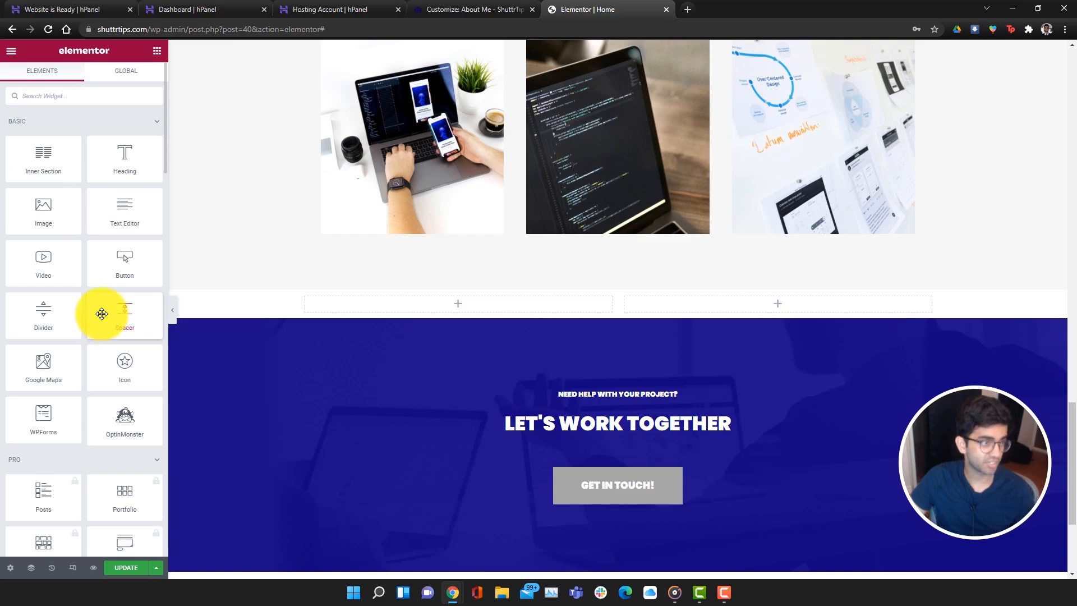
Search 'test', drop a Testimonial widget into the left column, and start rewriting its quote
scroll(107, 326, "down", 2)
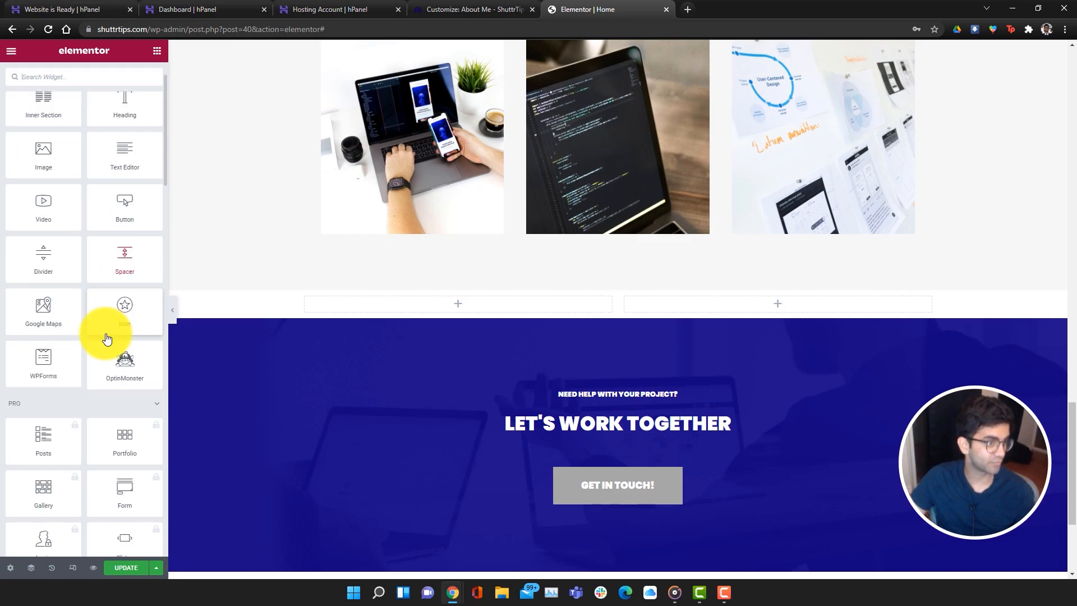
scroll(107, 339, "down", 3)
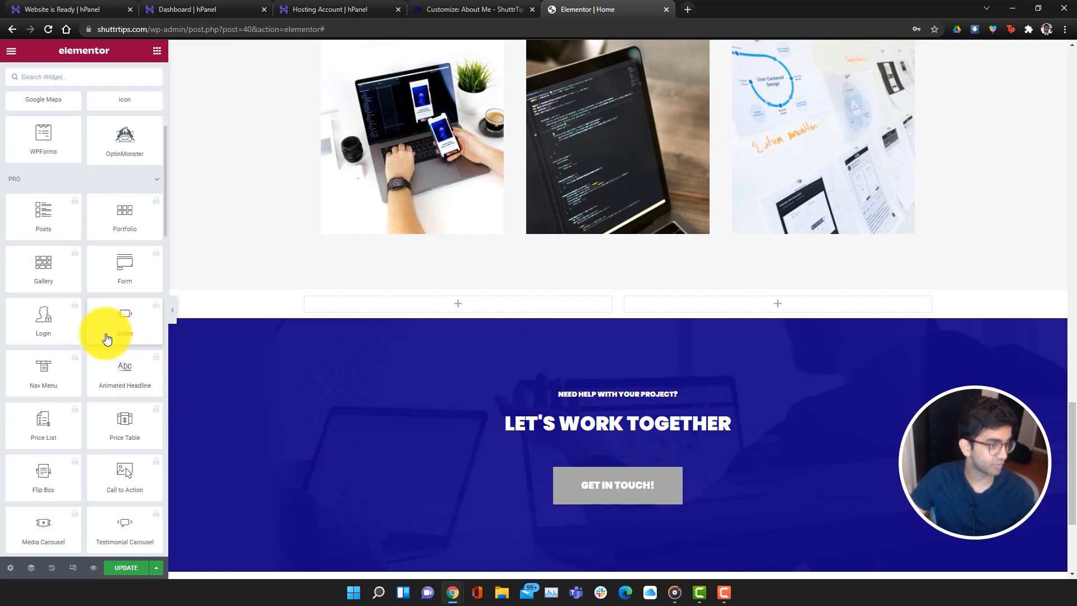
scroll(107, 339, "down", 2)
scroll(107, 339, "down", 4)
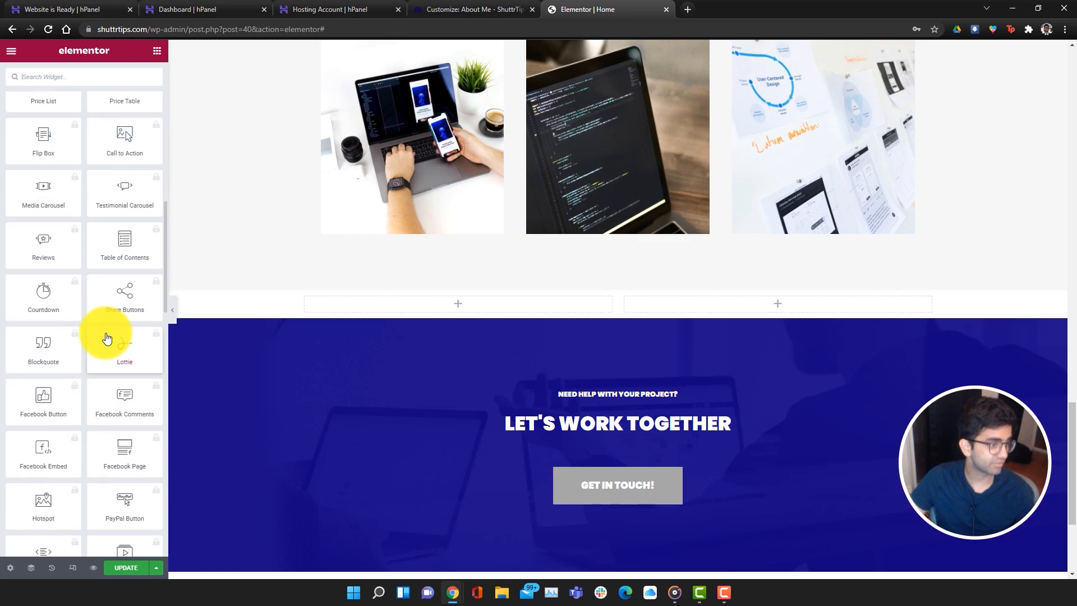
scroll(101, 382, "down", 8)
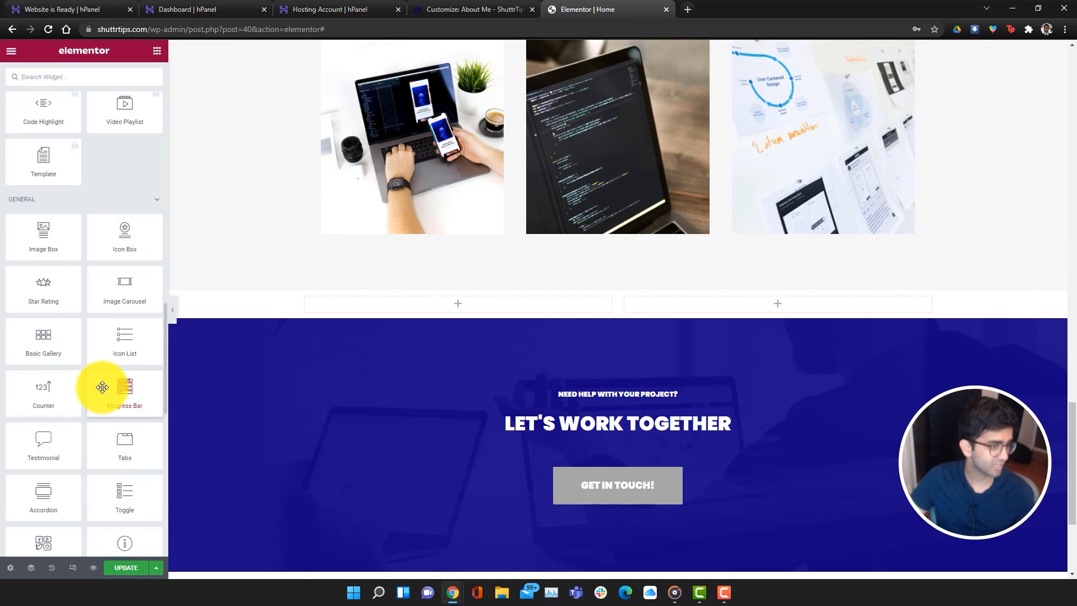
scroll(103, 385, "up", 15)
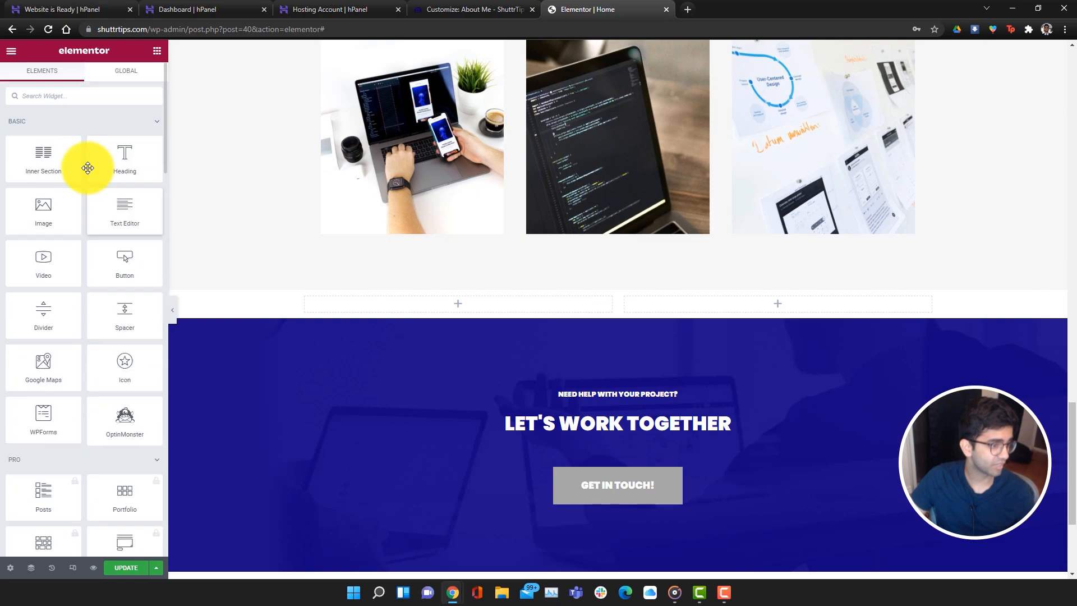
type("test")
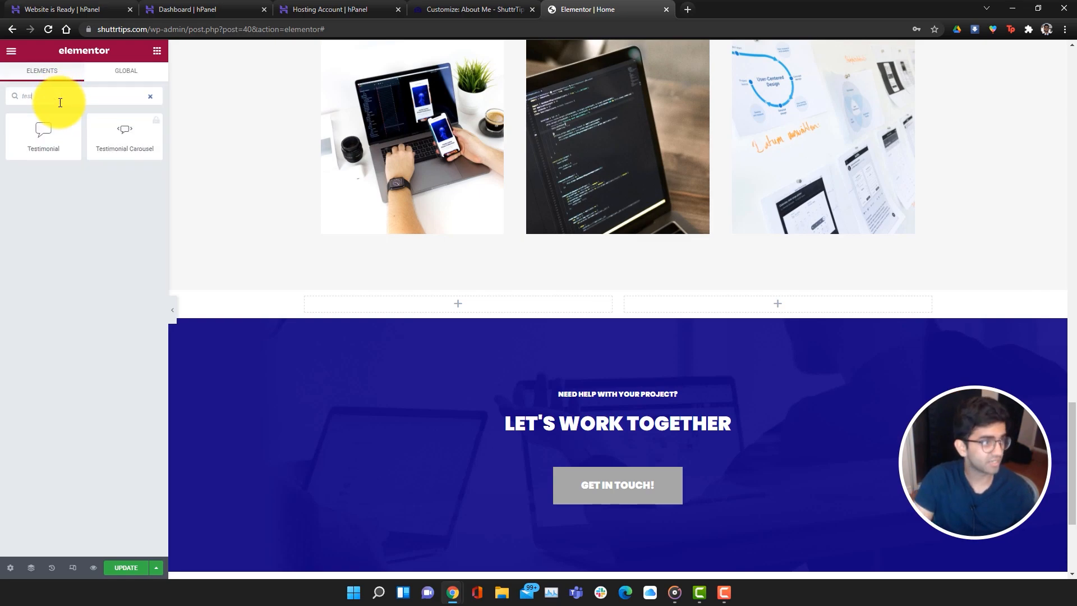
left_click_drag(37, 133, 407, 304)
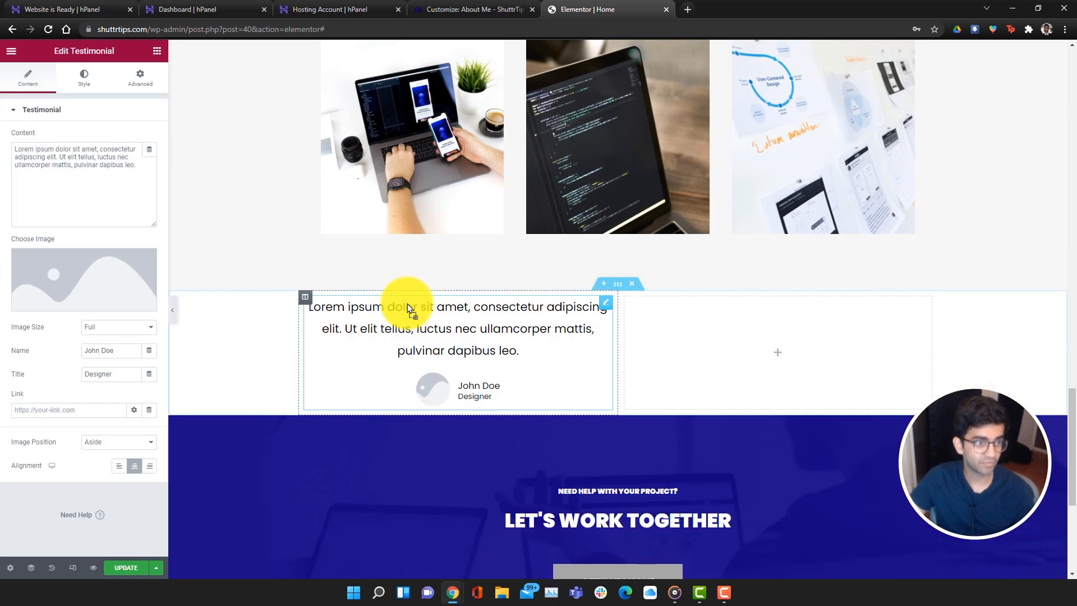
left_click_drag(517, 354, 303, 294)
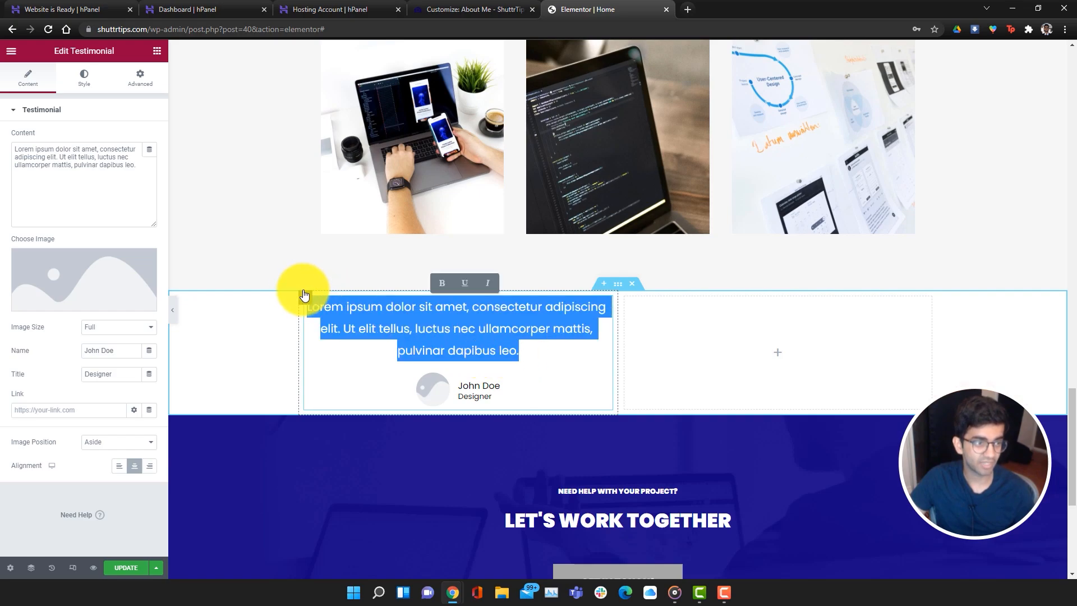
type("\"His tips are the best")
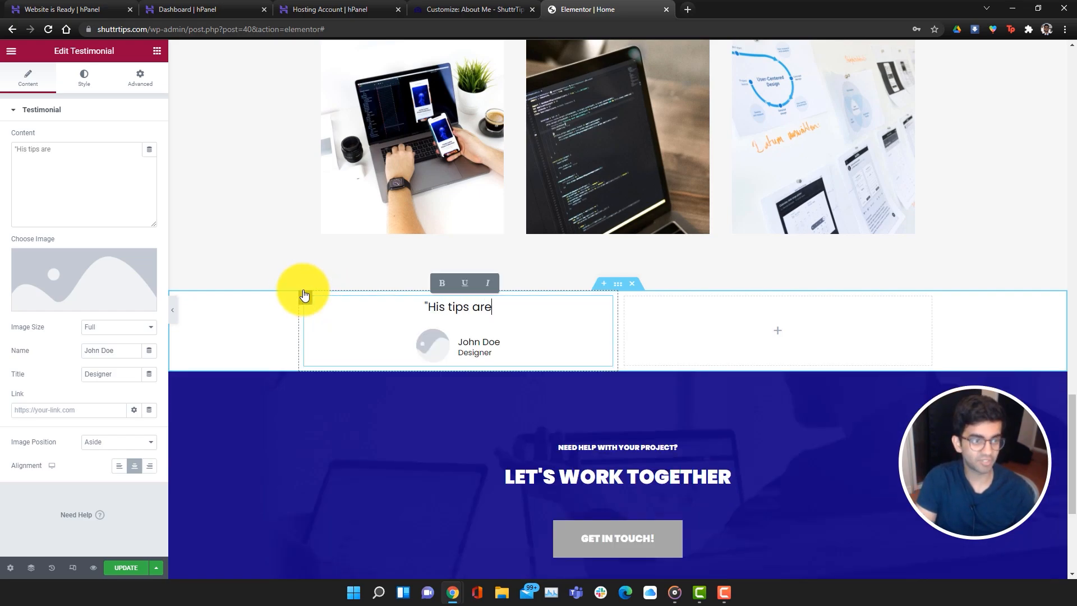
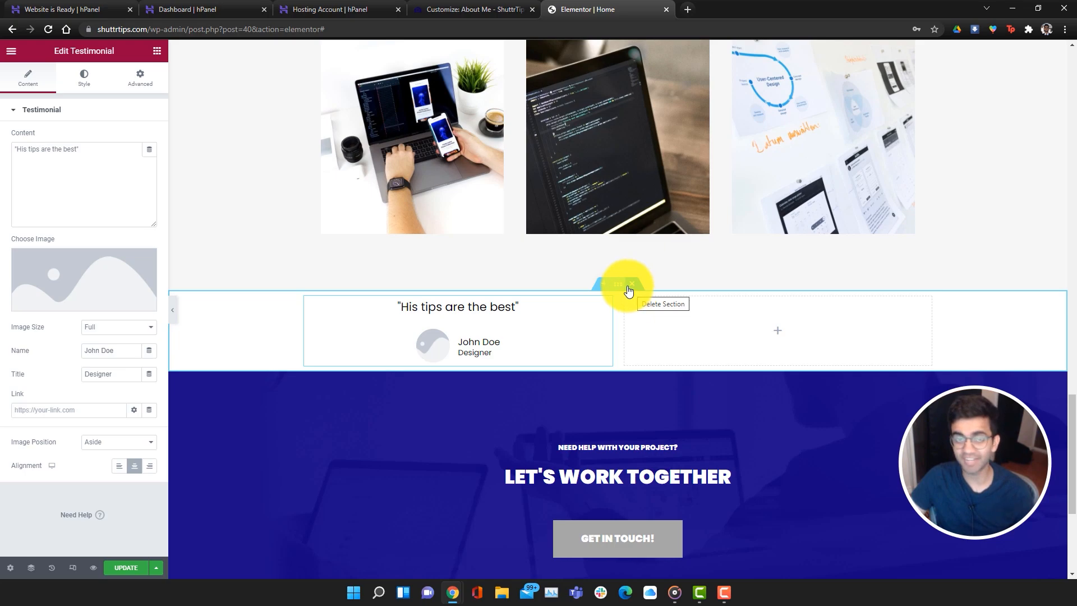
Delete the testimonial section and drag the portfolio images section back into place above the banner
scroll(802, 429, "up", 4)
scroll(724, 473, "down", 3)
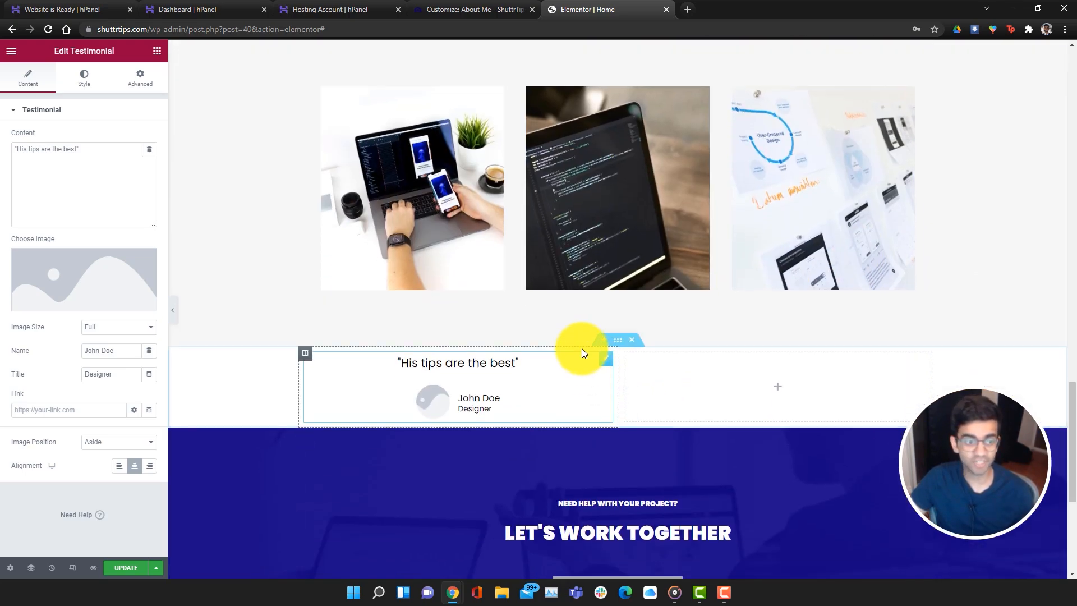
left_click(631, 340)
scroll(669, 303, "up", 5)
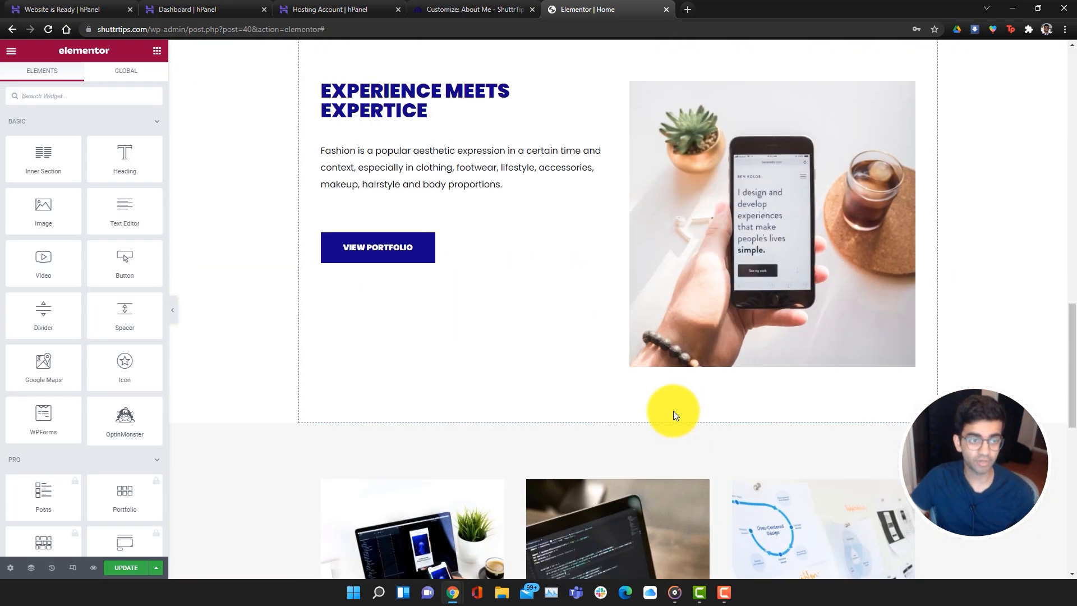
left_click_drag(617, 417, 632, 392)
scroll(668, 439, "up", 15)
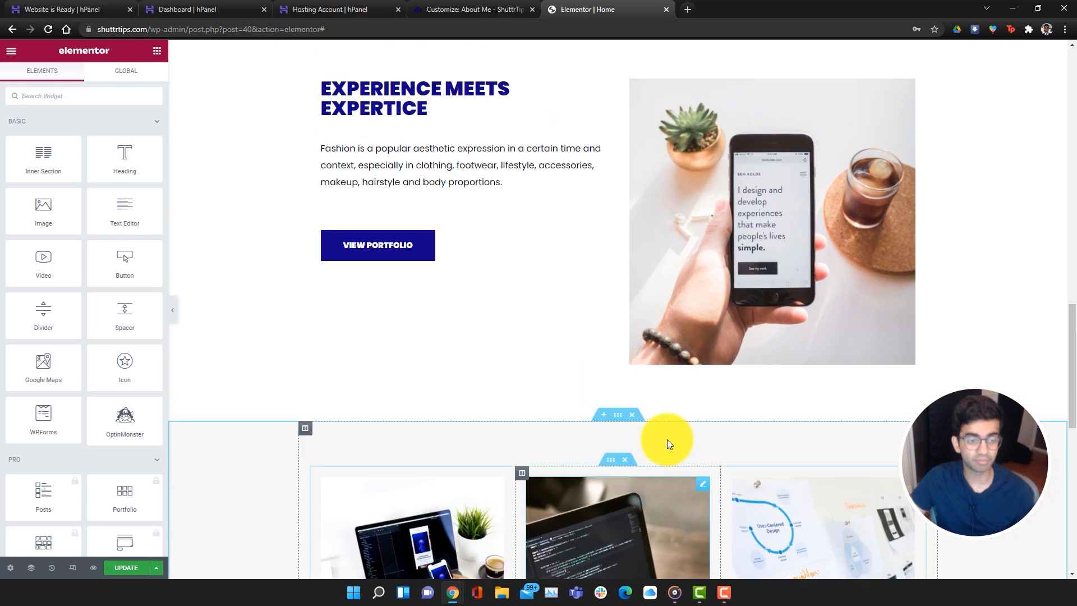
scroll(674, 446, "up", 5)
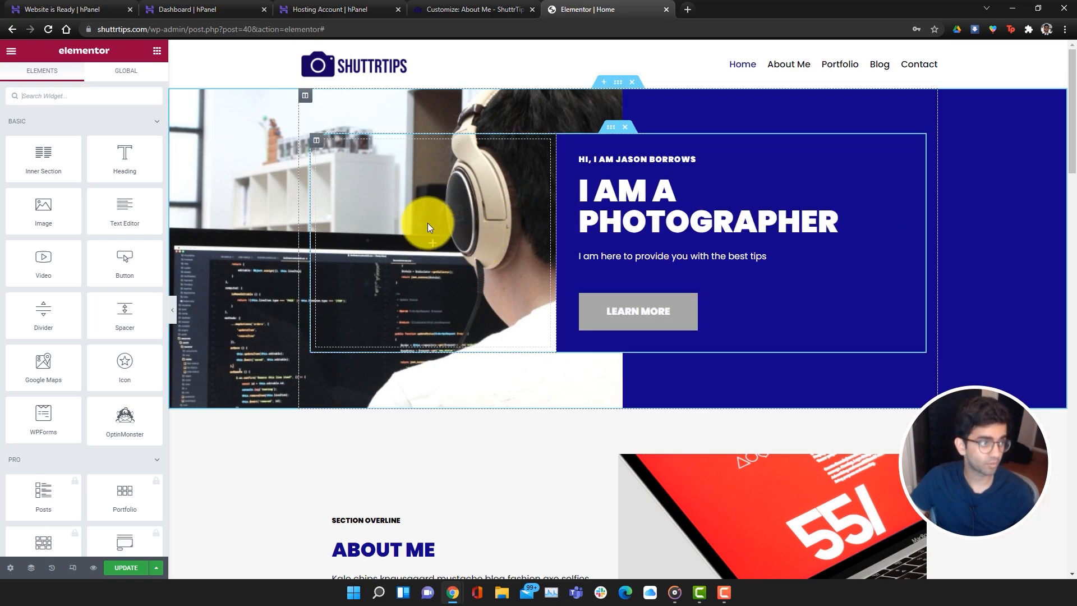
Add an Image widget to the empty hero column and upload the joseph-gonzalez portrait photo into it
left_click_drag(75, 224, 364, 225)
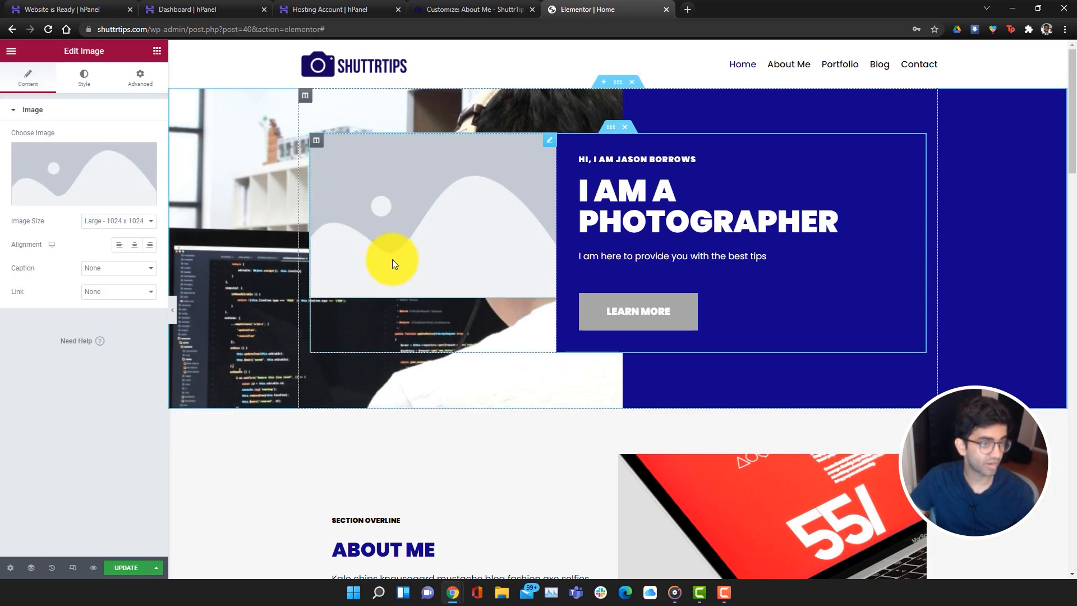
left_click(50, 171)
left_click(583, 289)
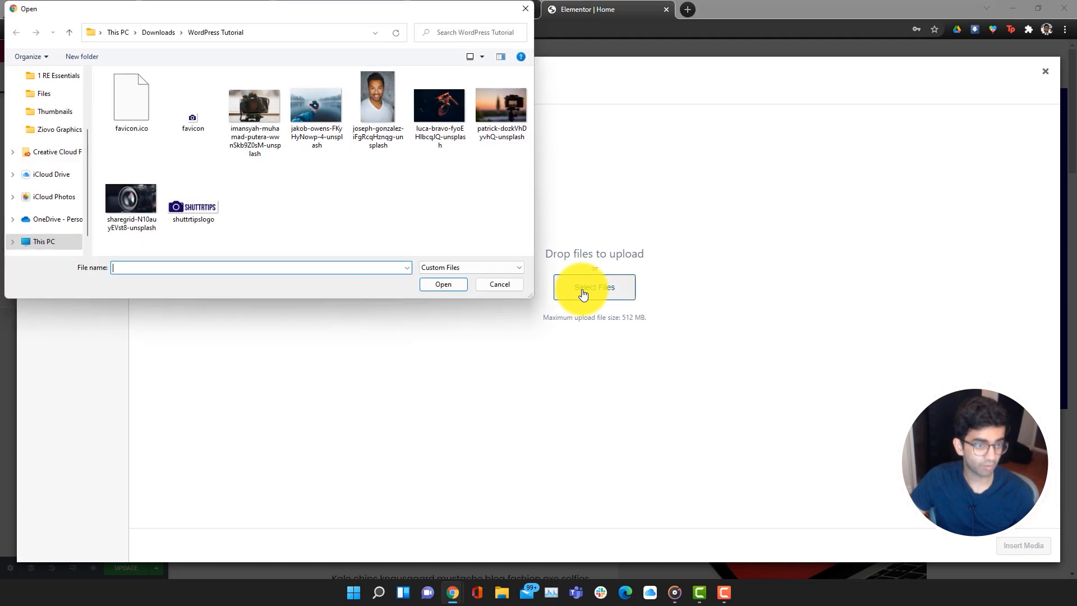
double_click(380, 132)
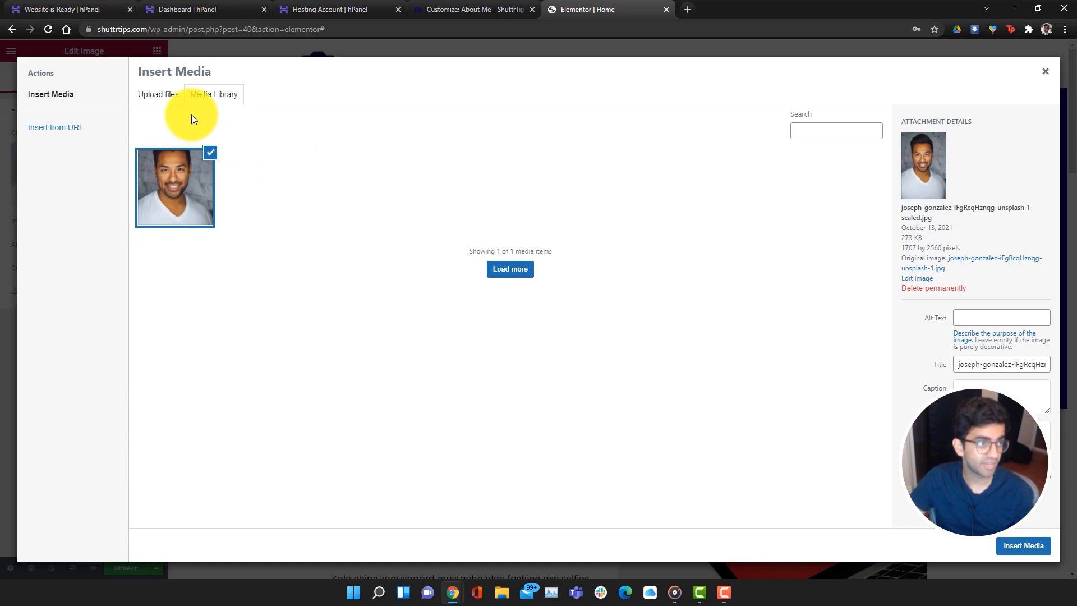
left_click(1030, 545)
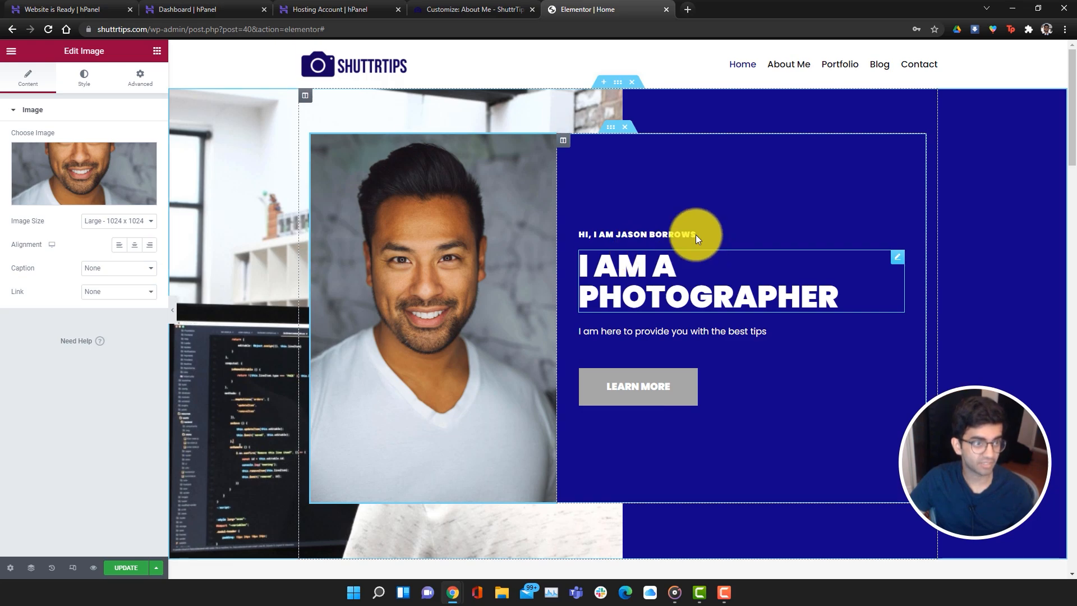
Set the portrait's image size to Medium Large after briefly trying Medium 300 x 300
left_click(143, 223)
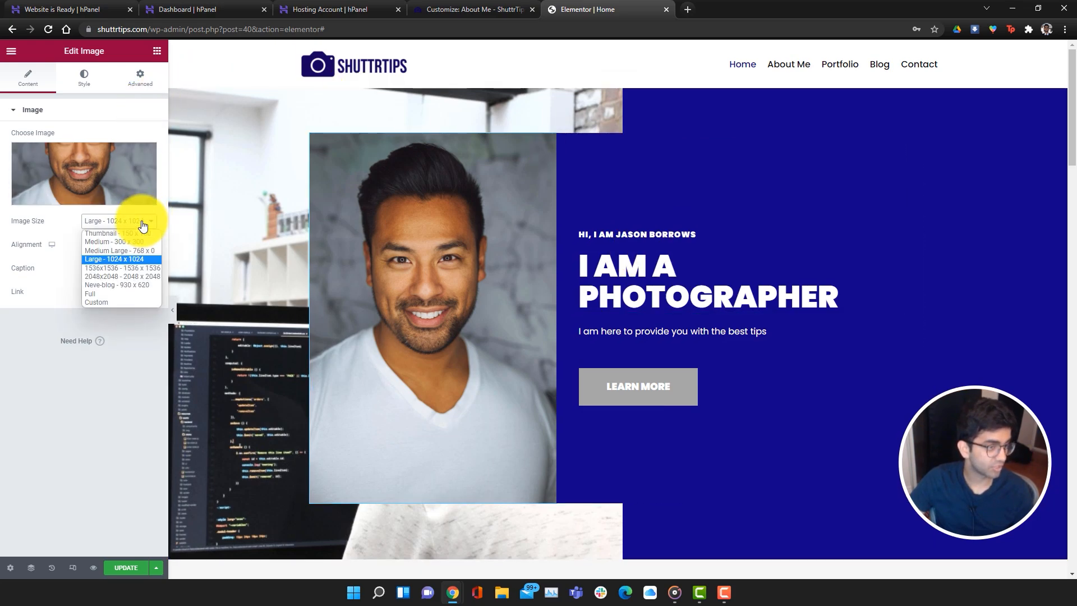
left_click(140, 253)
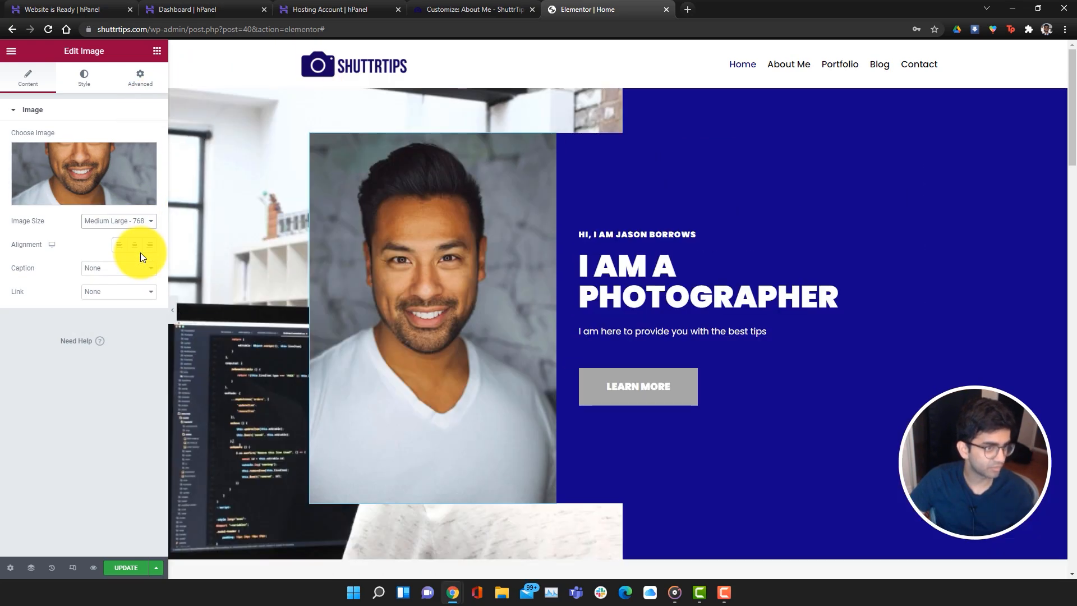
left_click(143, 220)
left_click(146, 242)
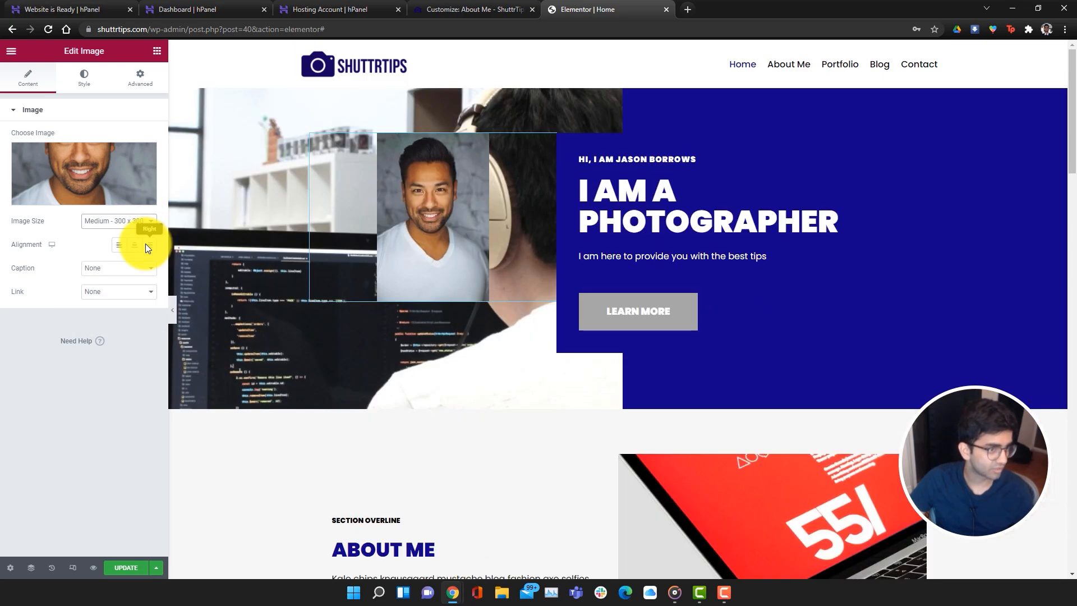
left_click(143, 222)
left_click(141, 250)
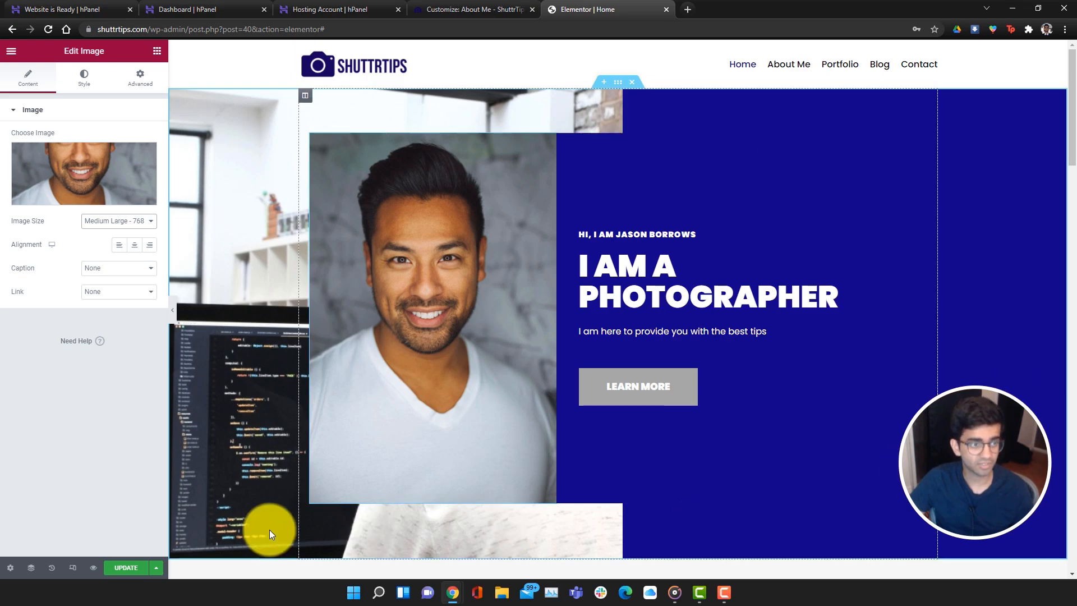
key("Escape")
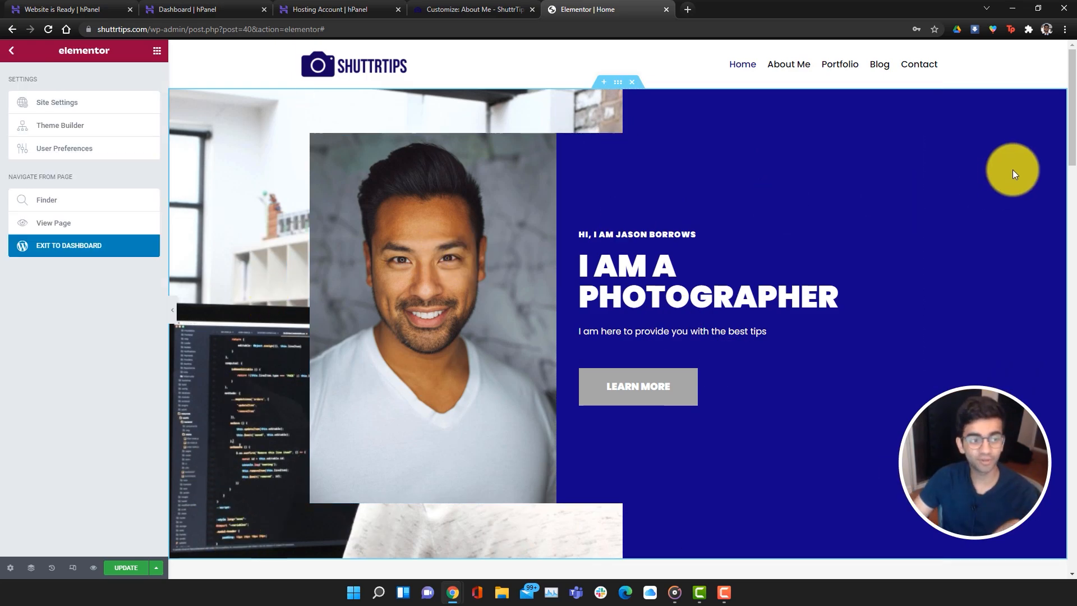
scroll(252, 308, "down", 2)
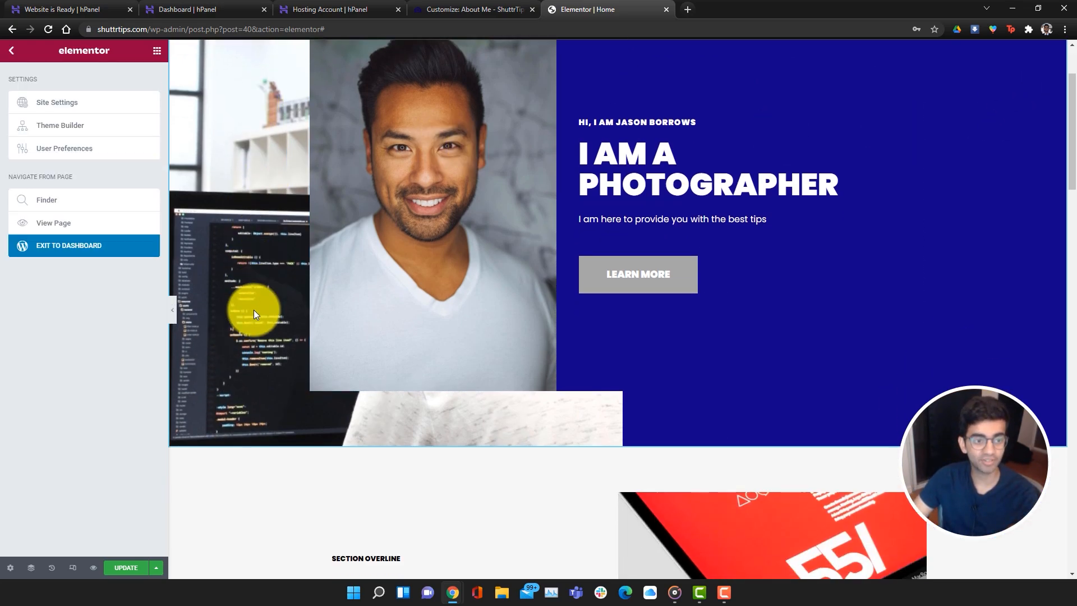
scroll(253, 312, "up", 2)
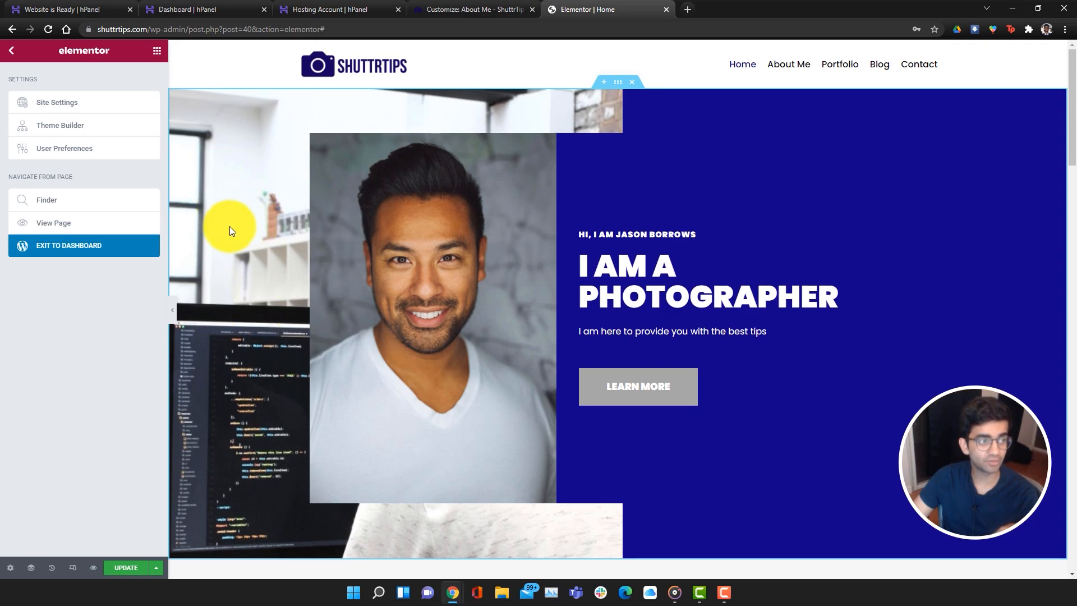
Replace the hero section's background image with the lake and camera photo
right_click(246, 224)
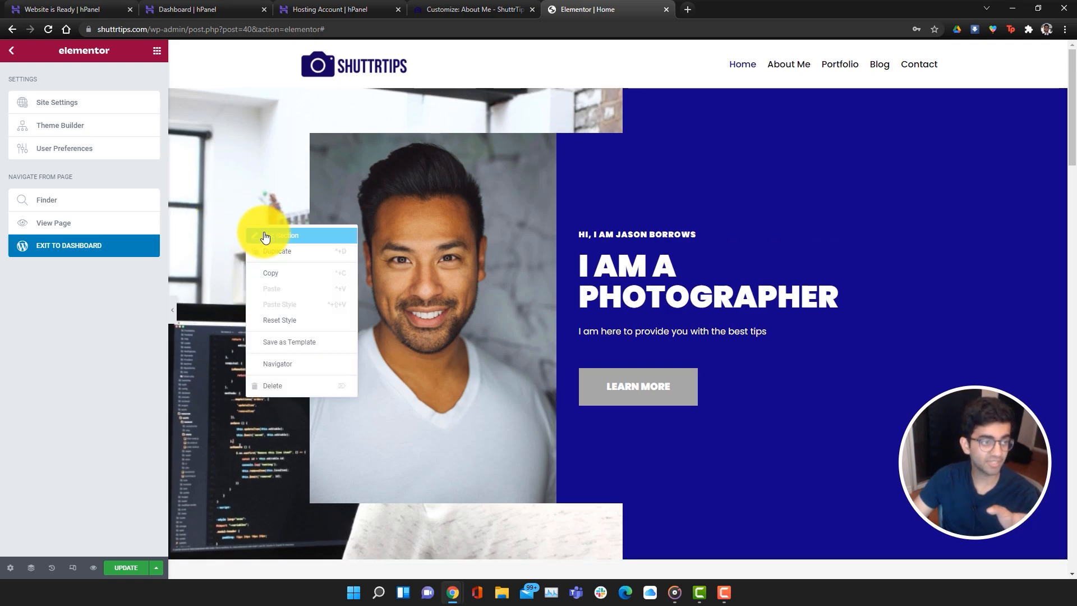
left_click(266, 236)
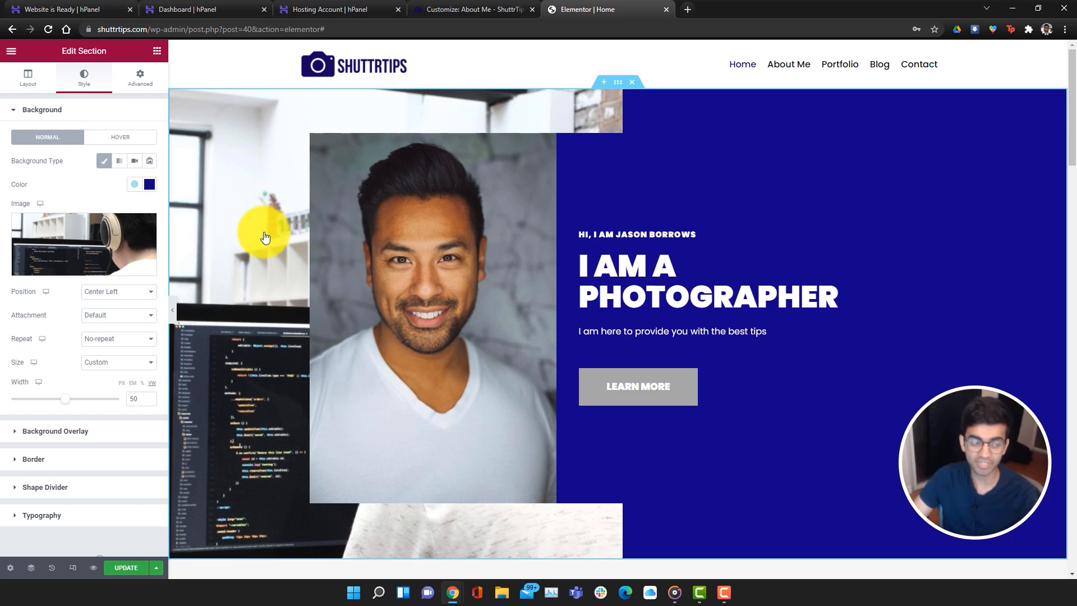
mouse_move(41, 234)
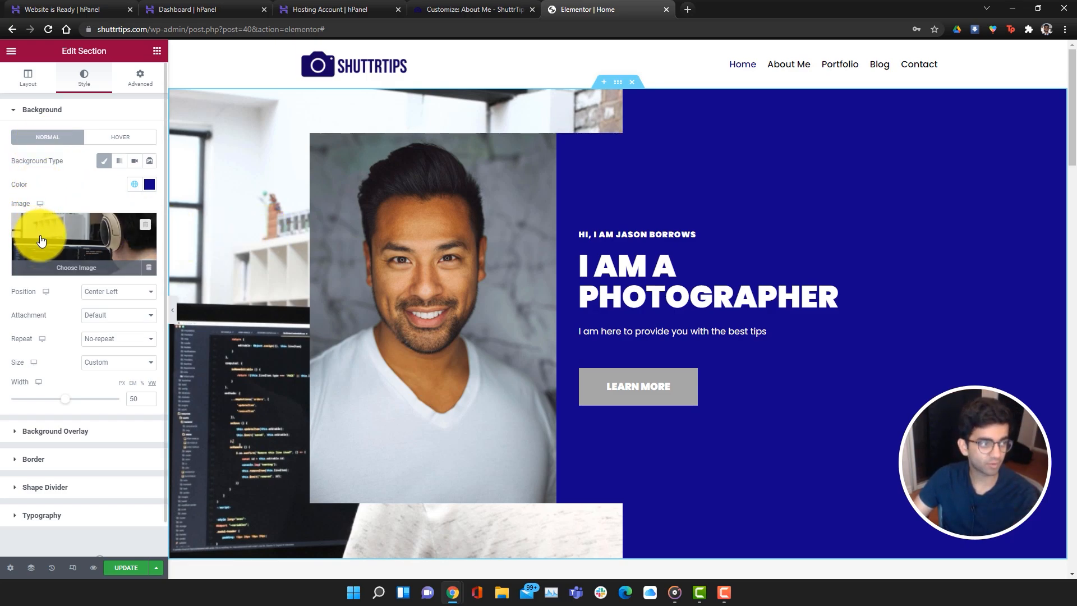
left_click(62, 269)
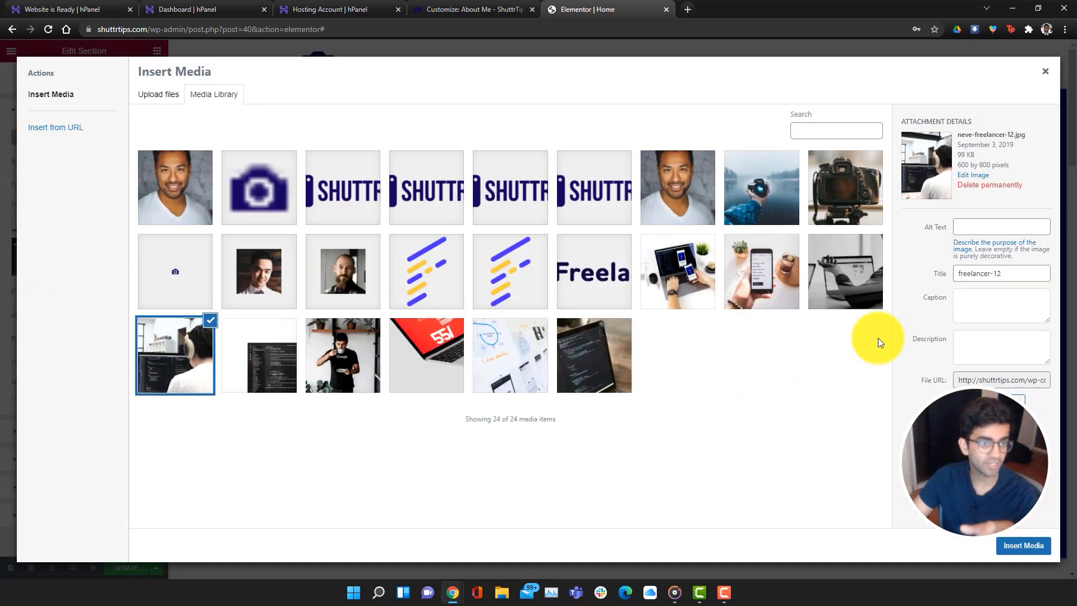
left_click(757, 188)
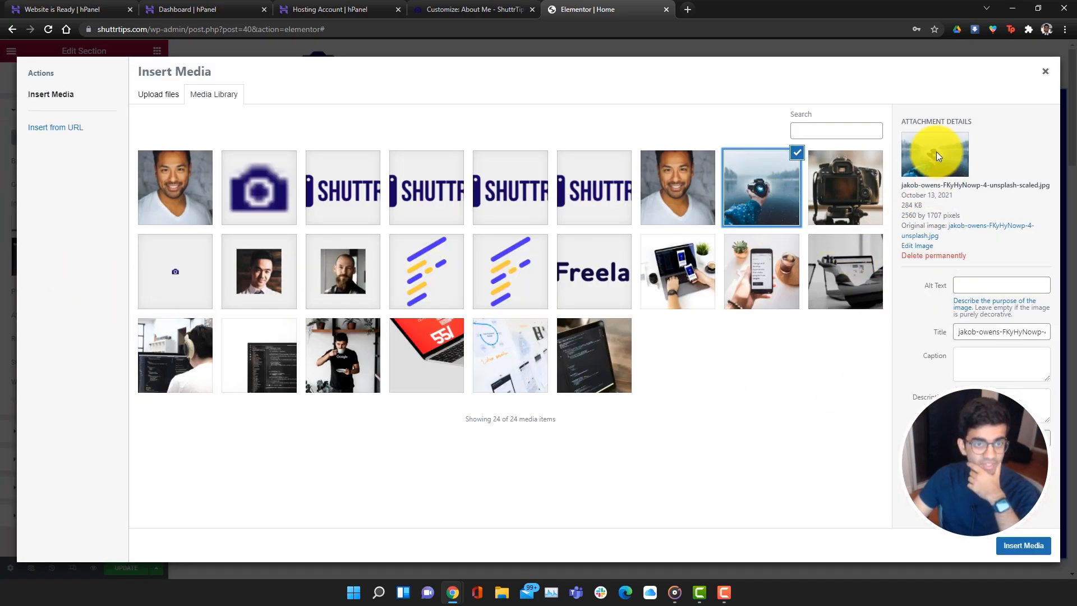
left_click(1022, 545)
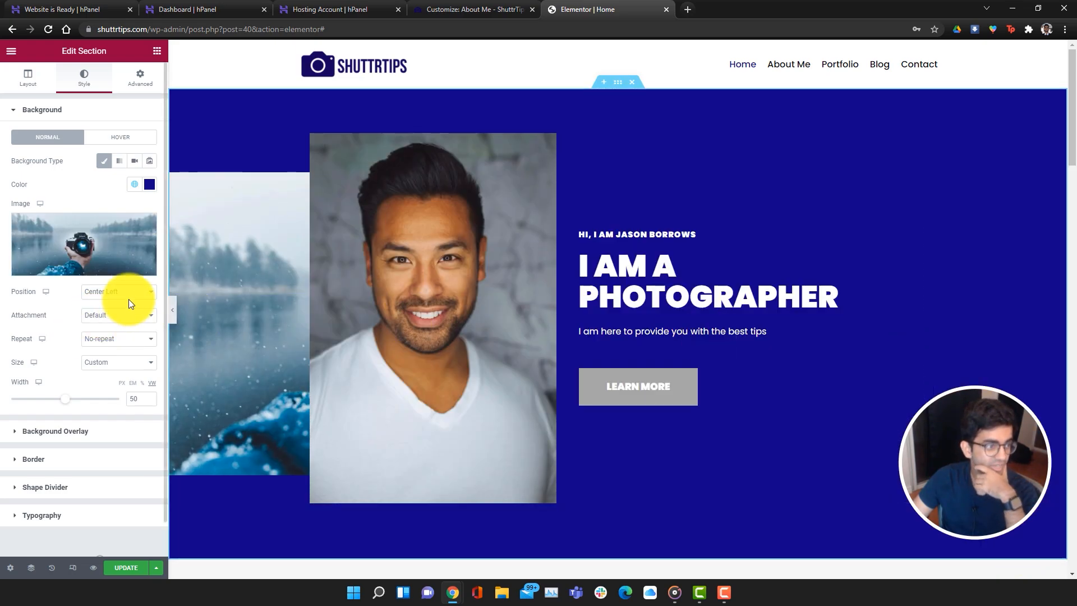
Change the hero background image size from Custom to Auto
left_click(123, 362)
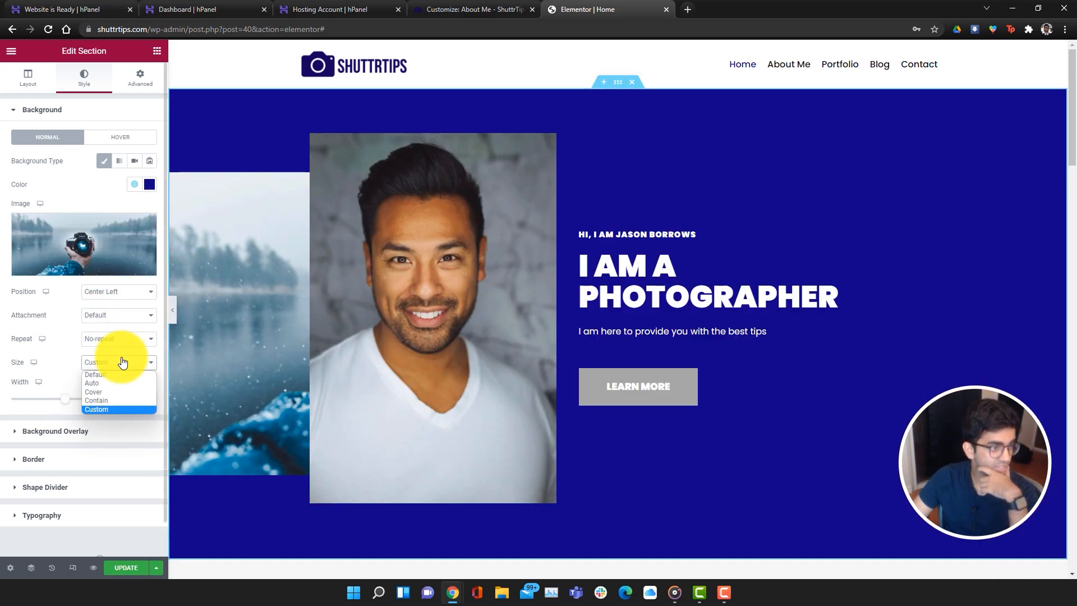
left_click(115, 385)
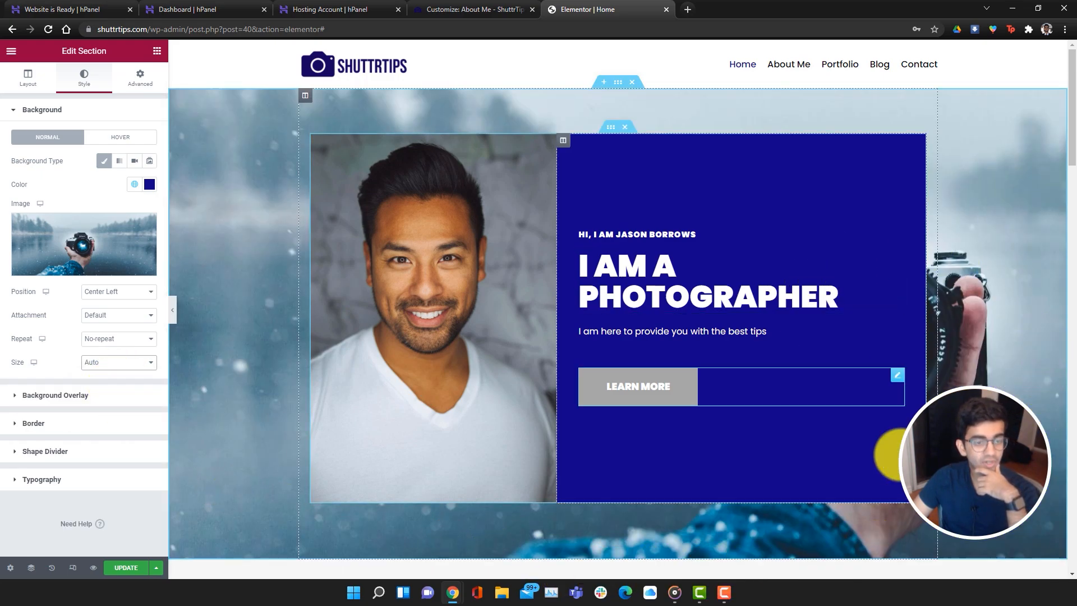
scroll(1009, 530, "down", 1)
scroll(1008, 530, "up", 1)
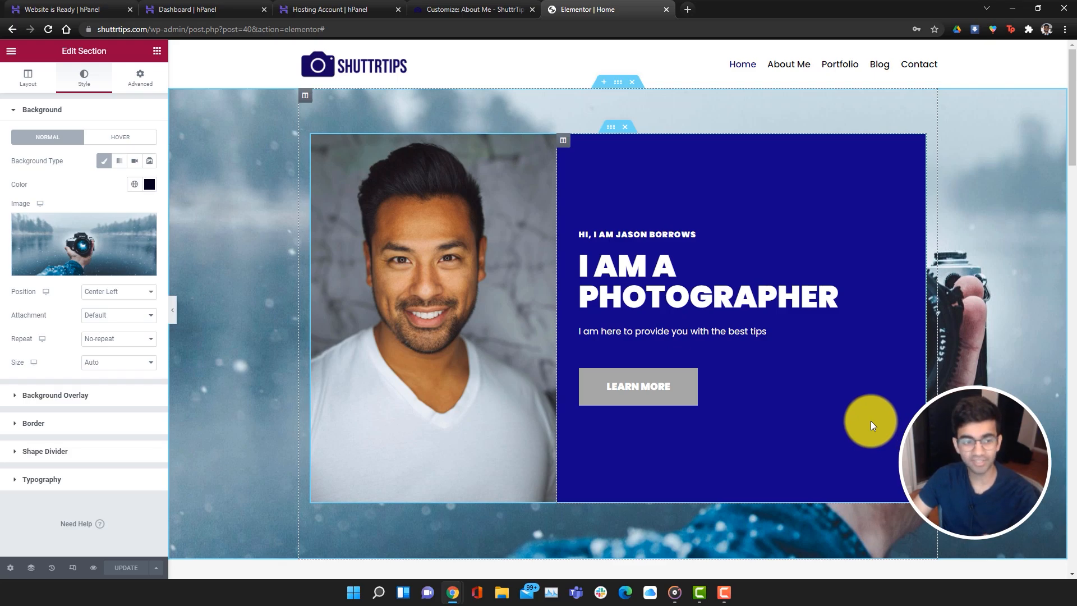
Set the hero text column's background colour to dark navy #070136
right_click(800, 174)
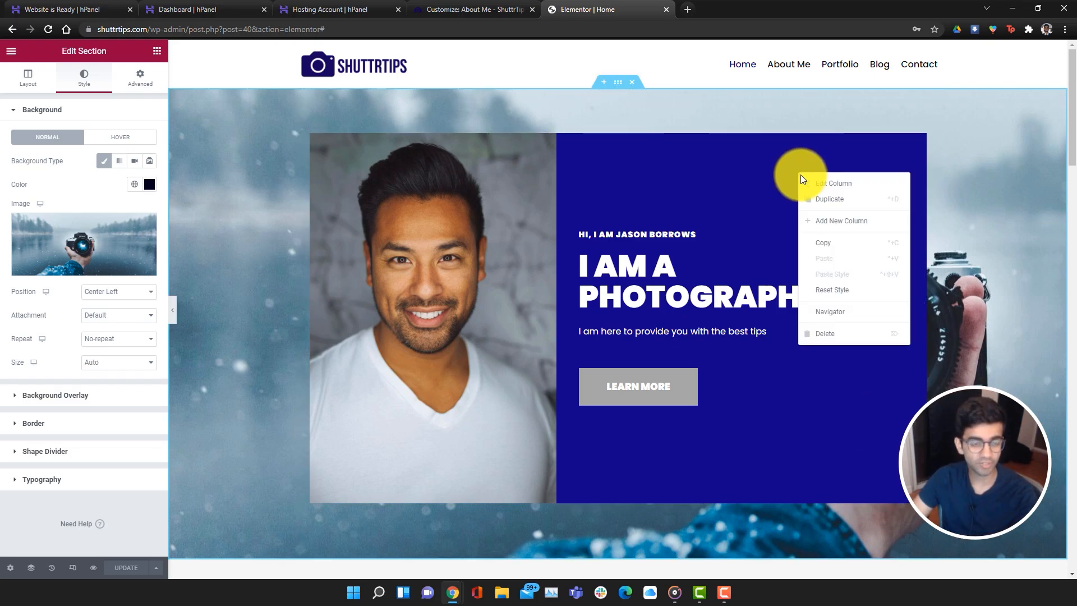
left_click(809, 183)
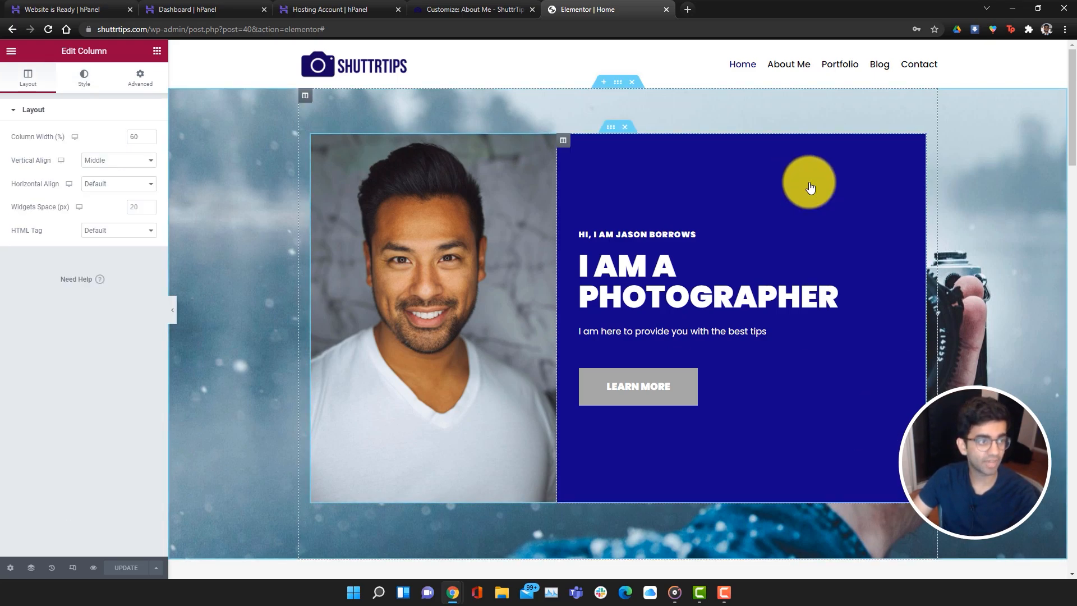
left_click(93, 87)
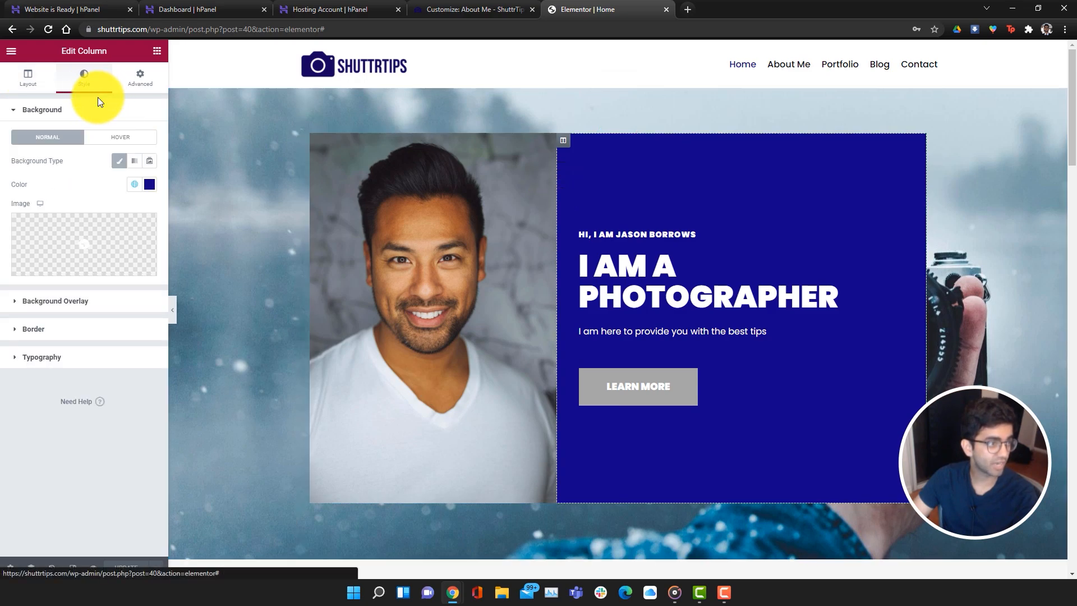
left_click(149, 184)
left_click_drag(147, 274, 145, 325)
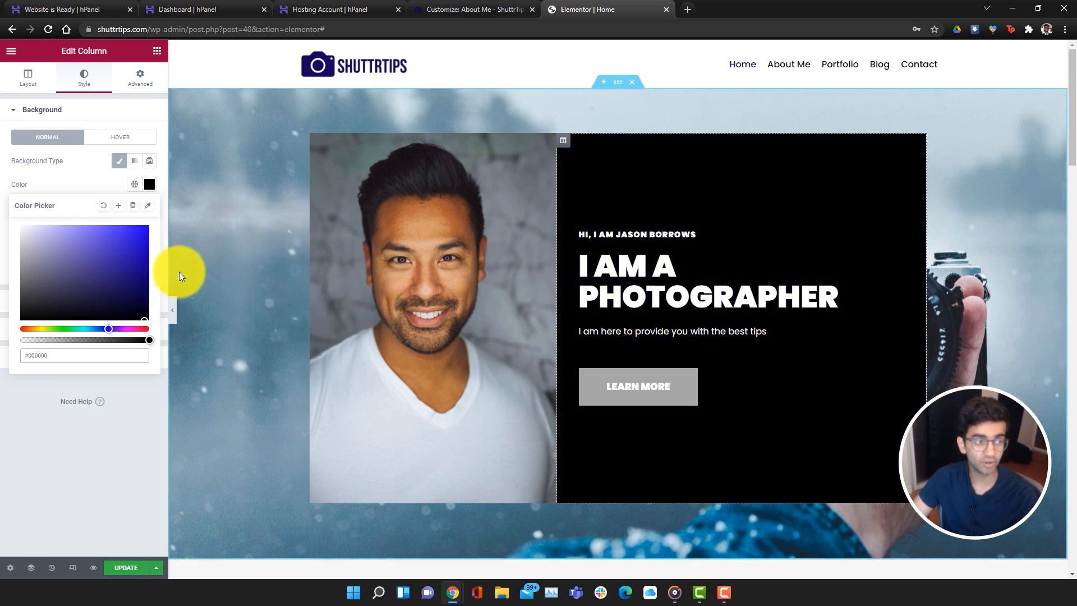
left_click(140, 306)
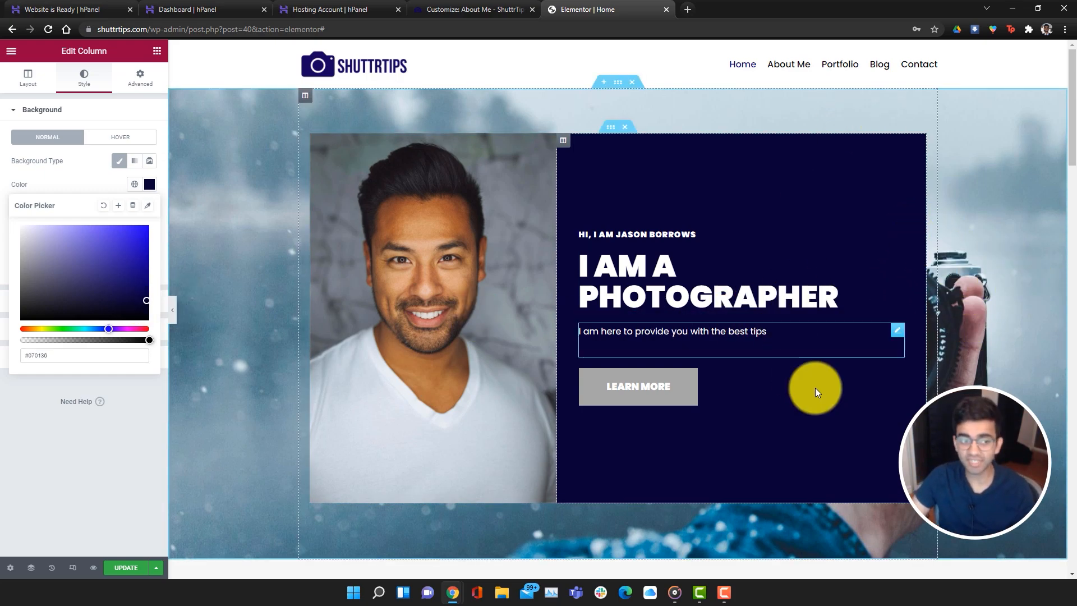
scroll(784, 402, "down", 1)
scroll(784, 401, "down", 4)
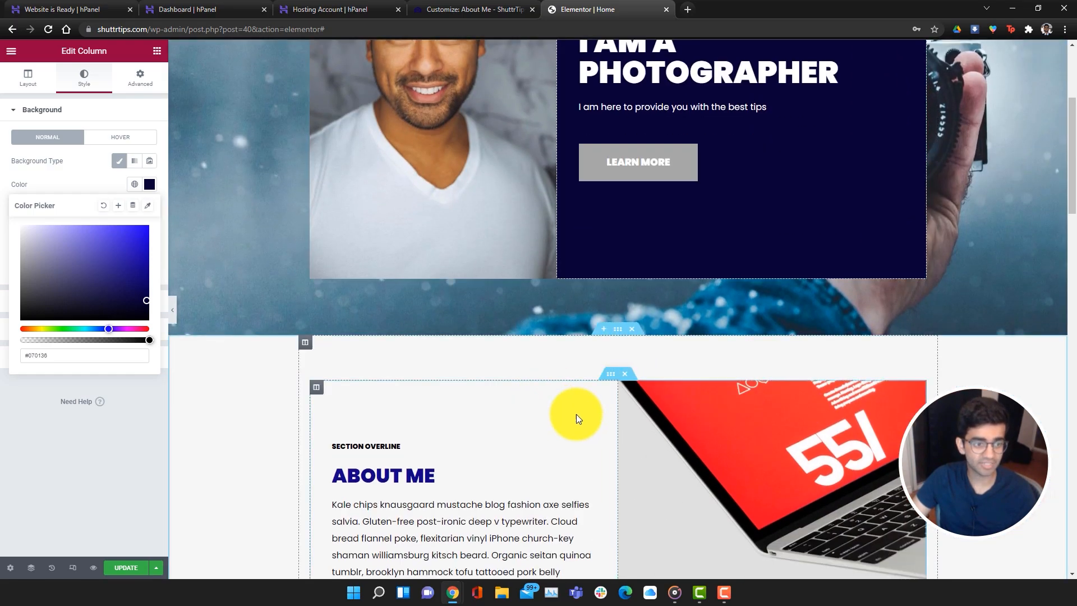
scroll(786, 358, "down", 4)
scroll(819, 347, "down", 12)
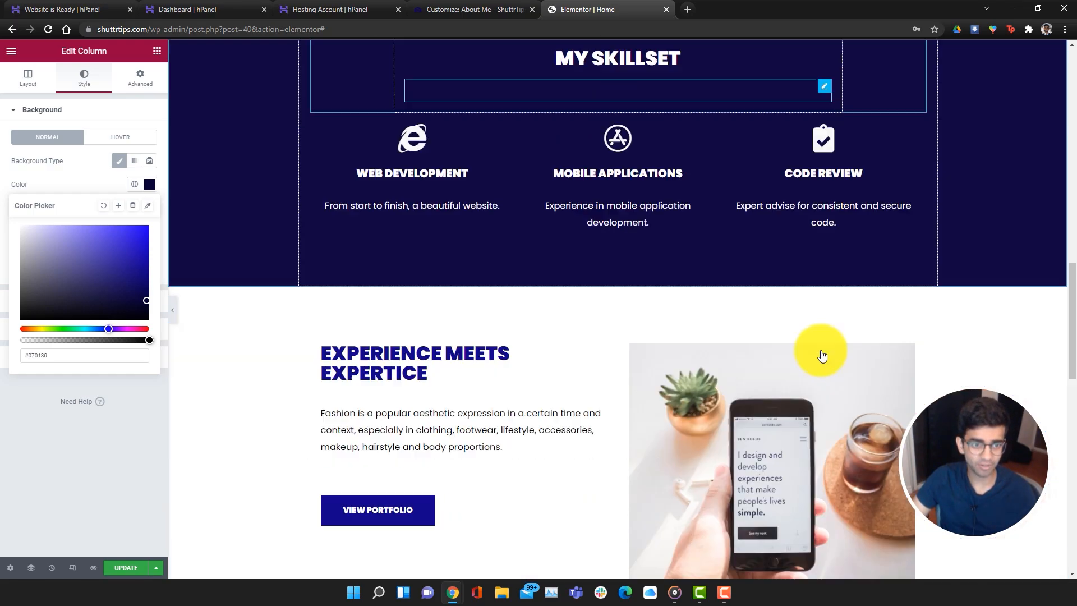
scroll(844, 365, "up", 16)
scroll(694, 346, "up", 5)
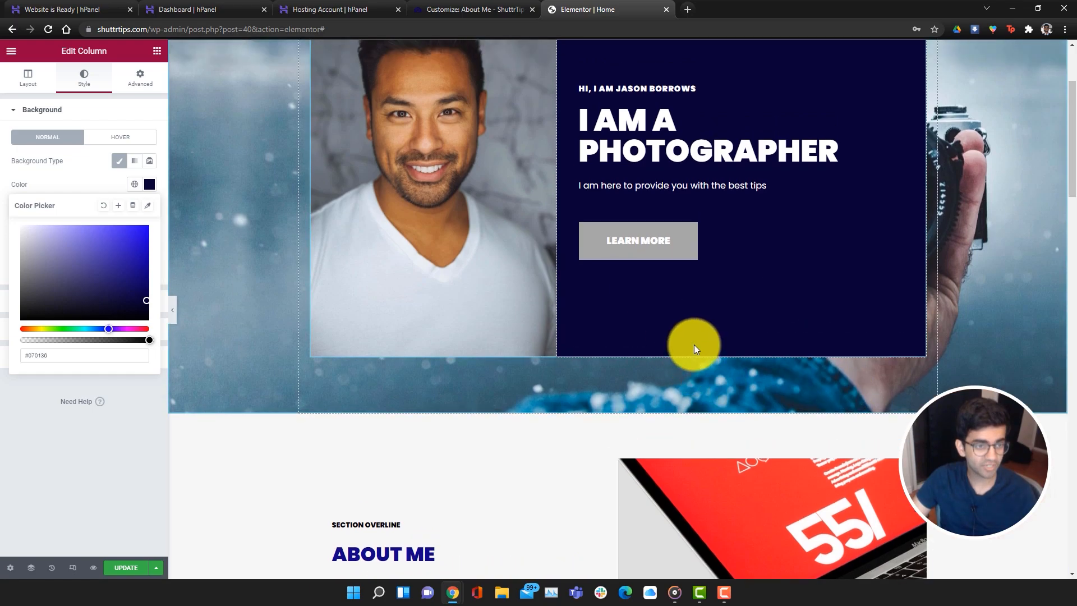
scroll(679, 390, "down", 1)
scroll(678, 389, "down", 5)
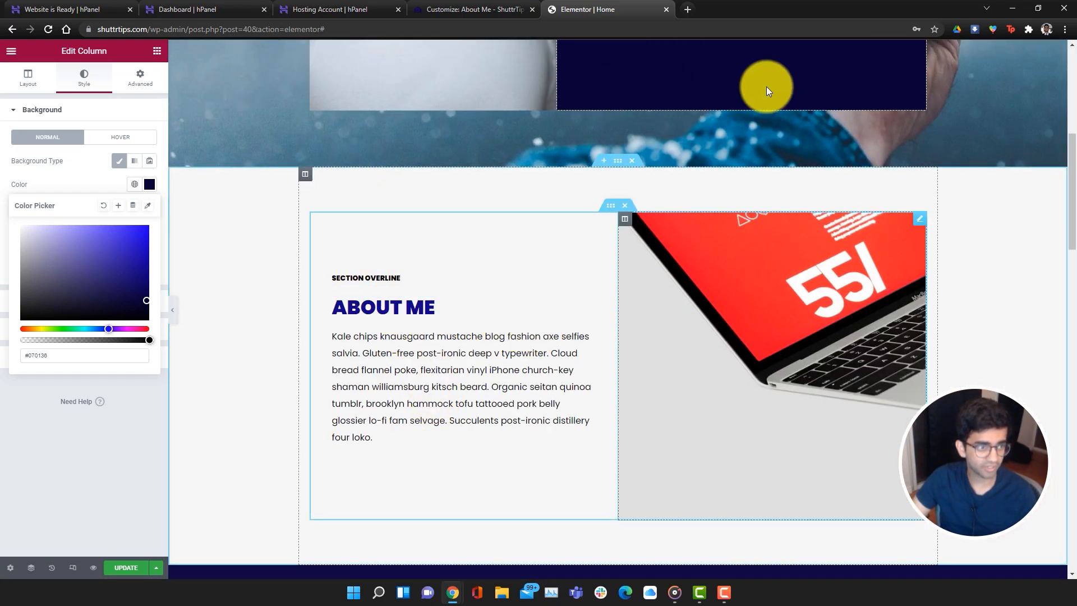
Swap the About Me laptop image for the camera-on-tripod photo from the Media Library
right_click(766, 298)
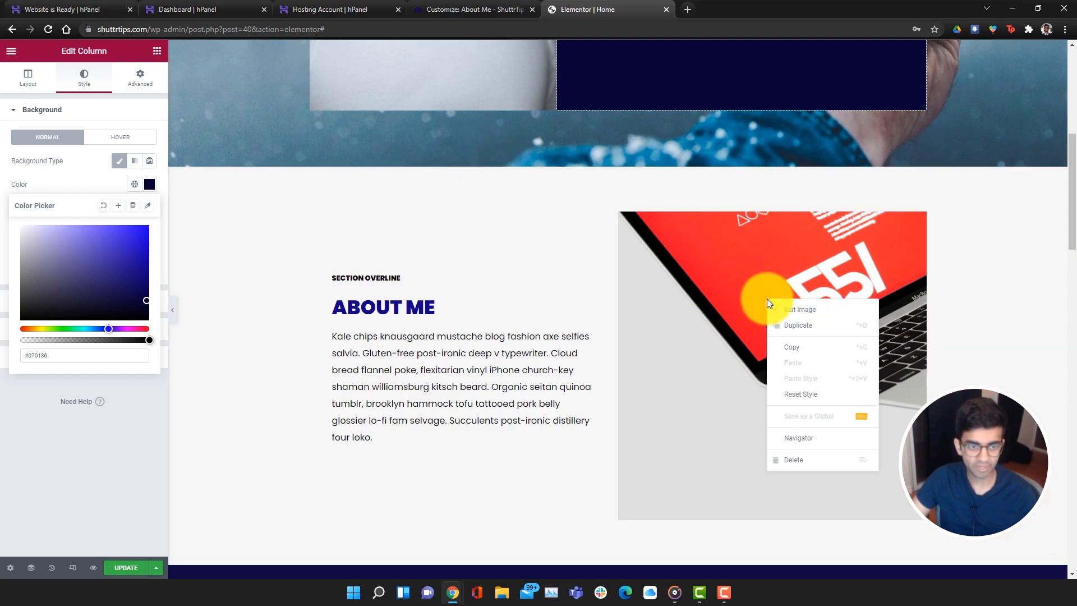
left_click(783, 308)
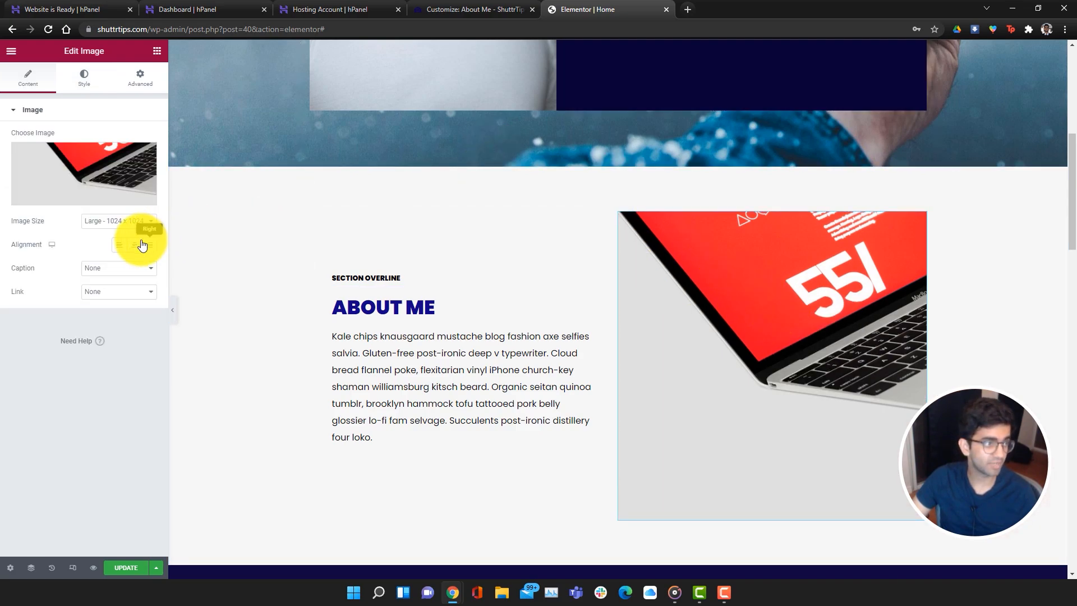
left_click(72, 167)
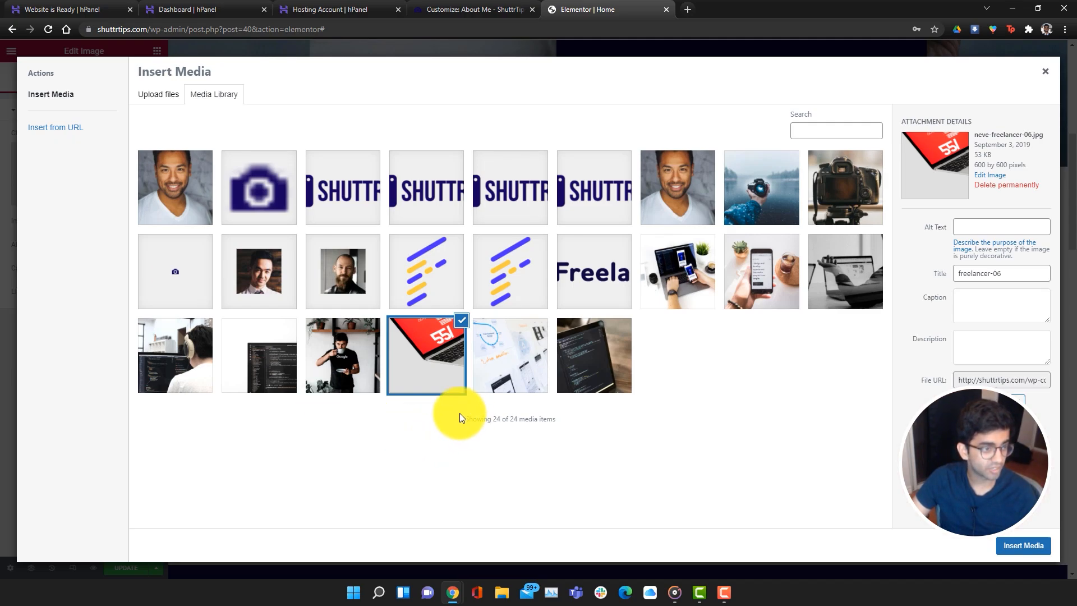
left_click(857, 188)
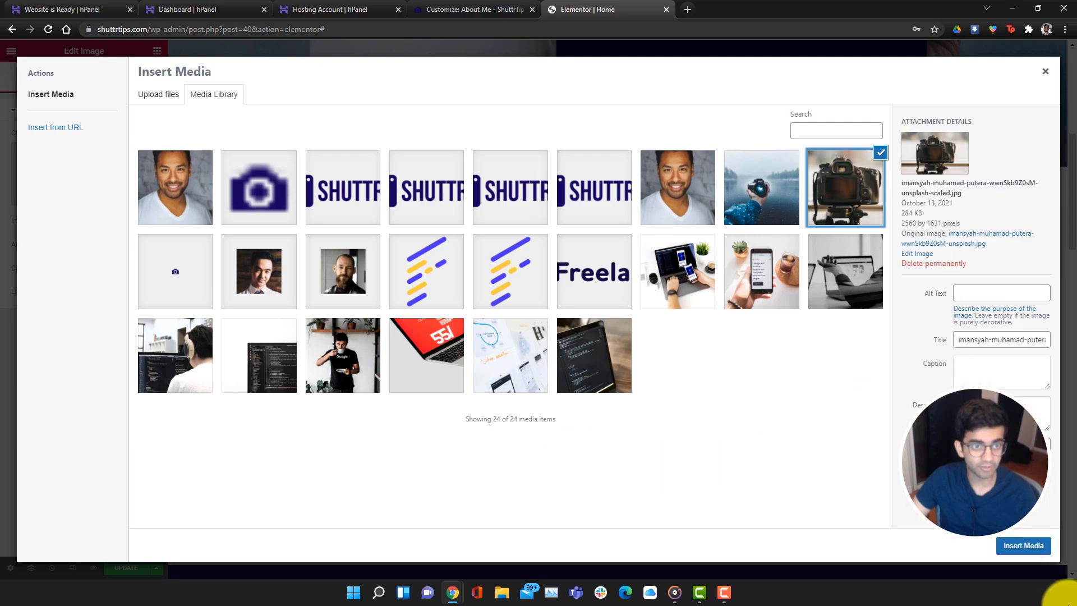
left_click(1031, 544)
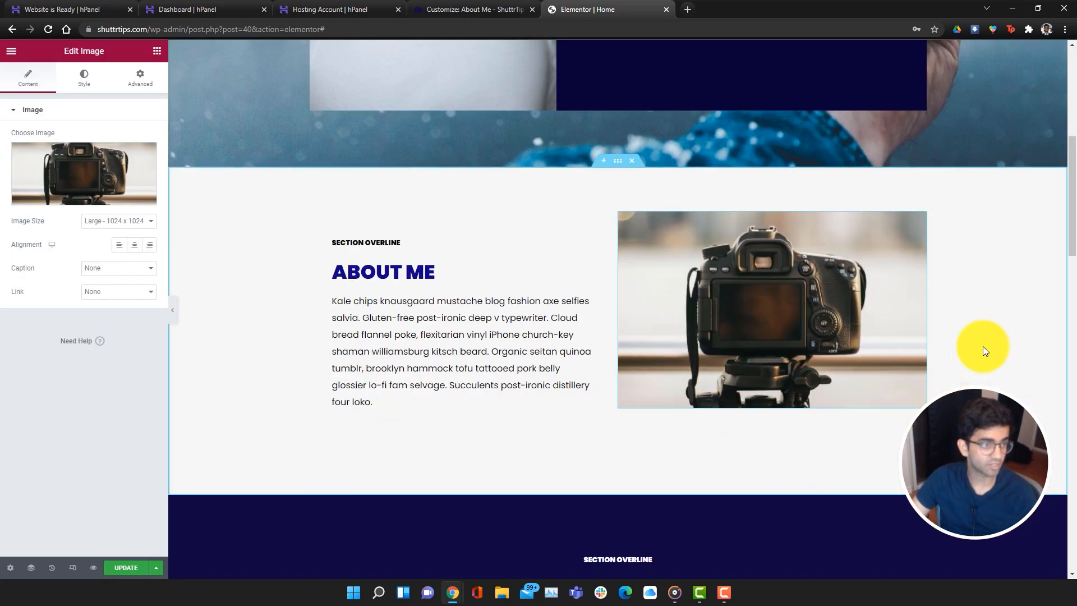
scroll(836, 474, "up", 1)
scroll(445, 423, "up", 4)
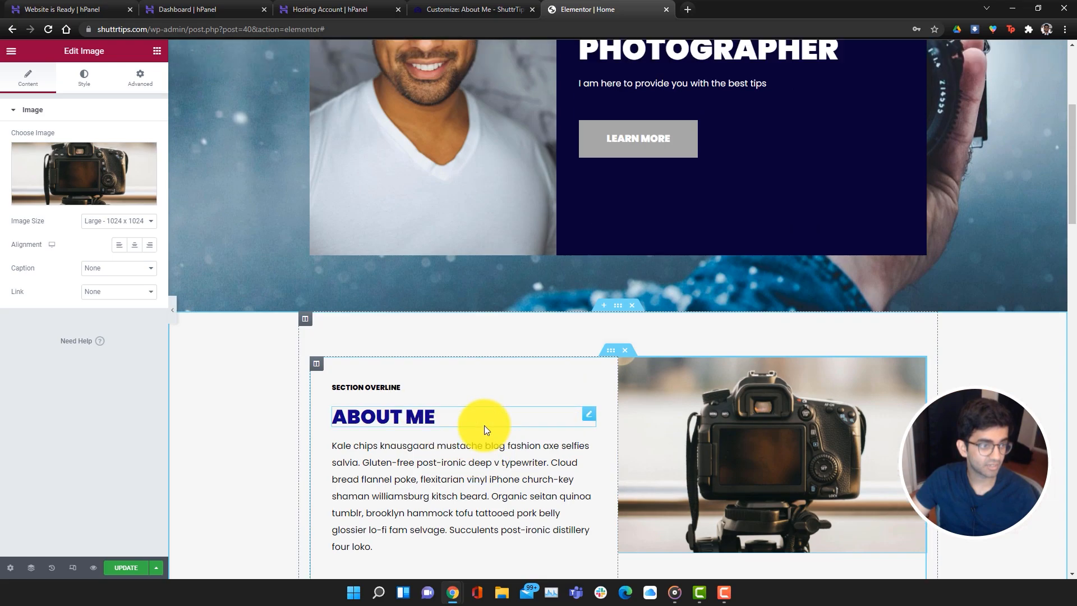
scroll(595, 455, "down", 7)
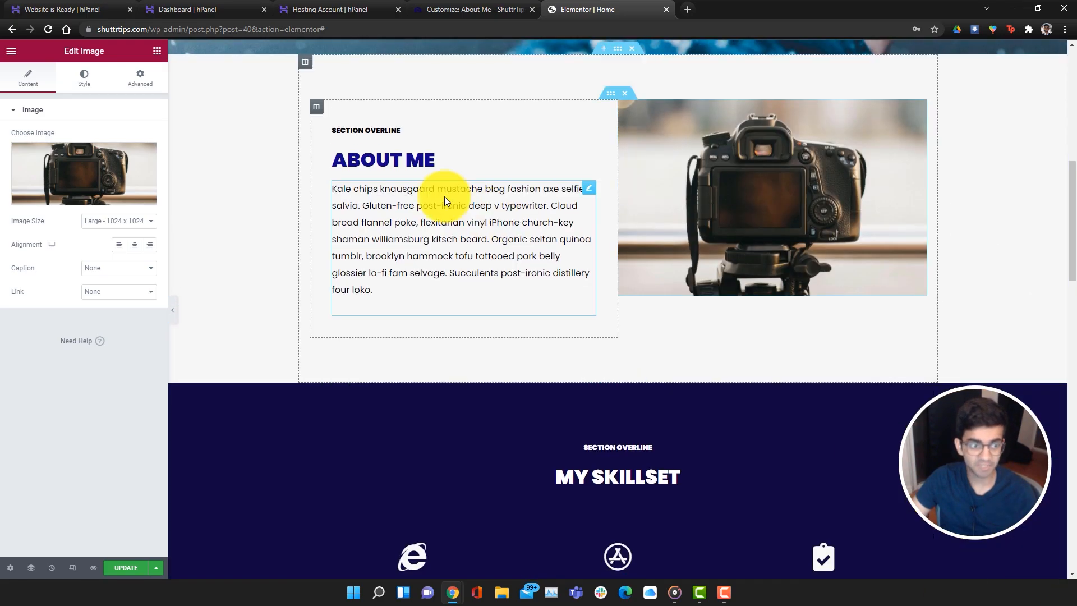
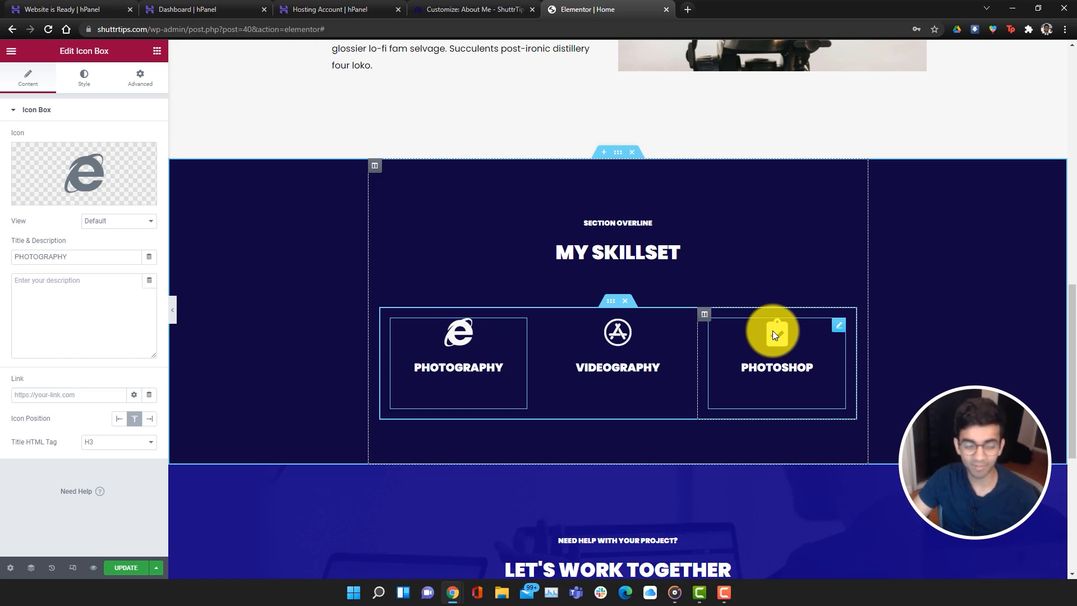
Scroll the Home page canvas down past the My Skillset section
scroll(754, 487, "down", 2)
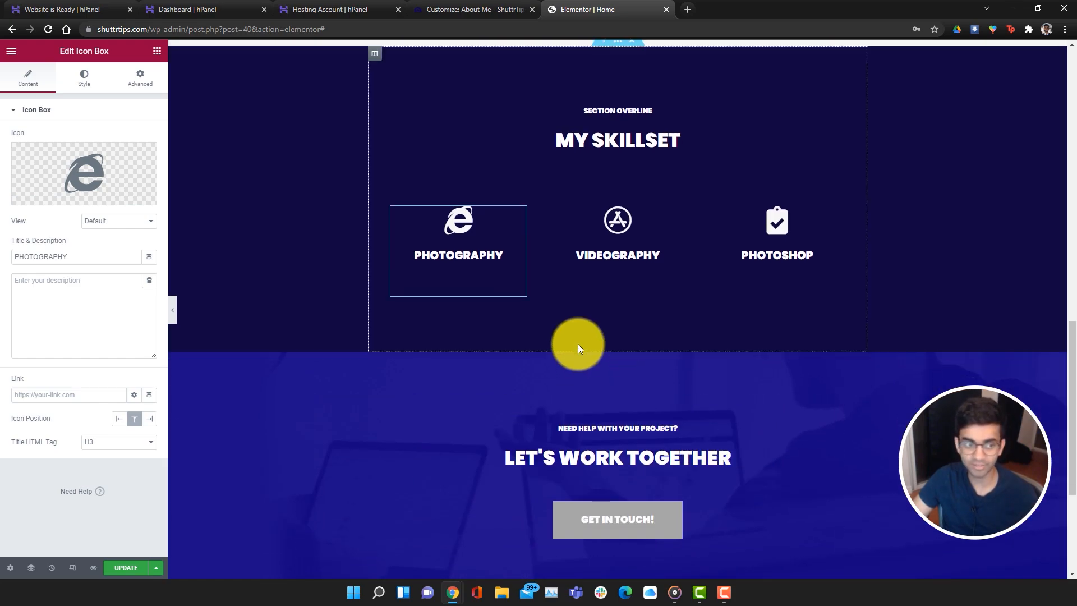
Add a one-column section below My Skillset holding a Google Maps widget
left_click(600, 351)
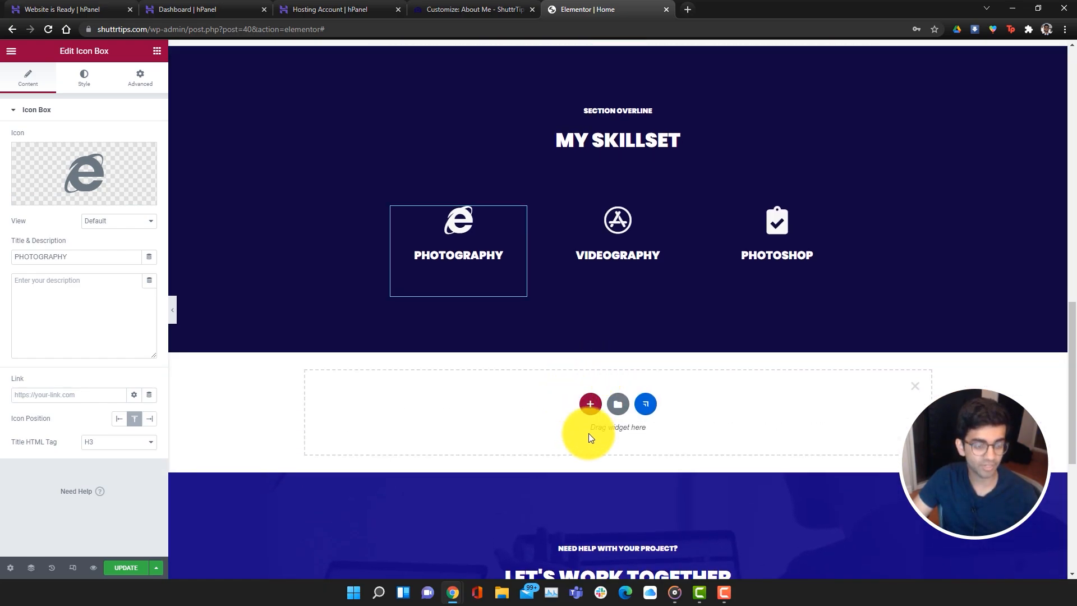
left_click(583, 407)
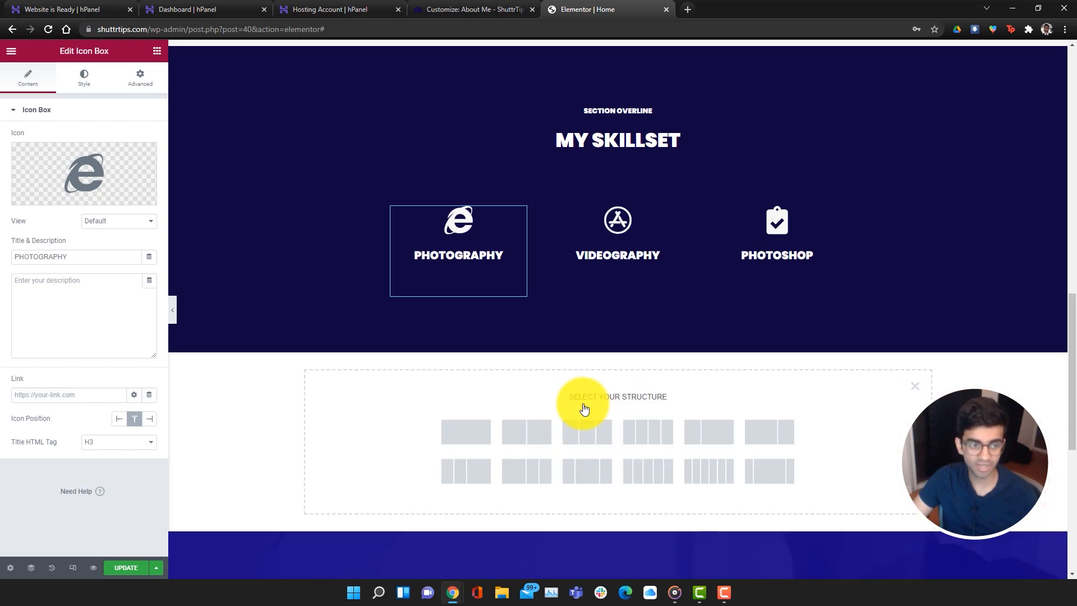
left_click(482, 433)
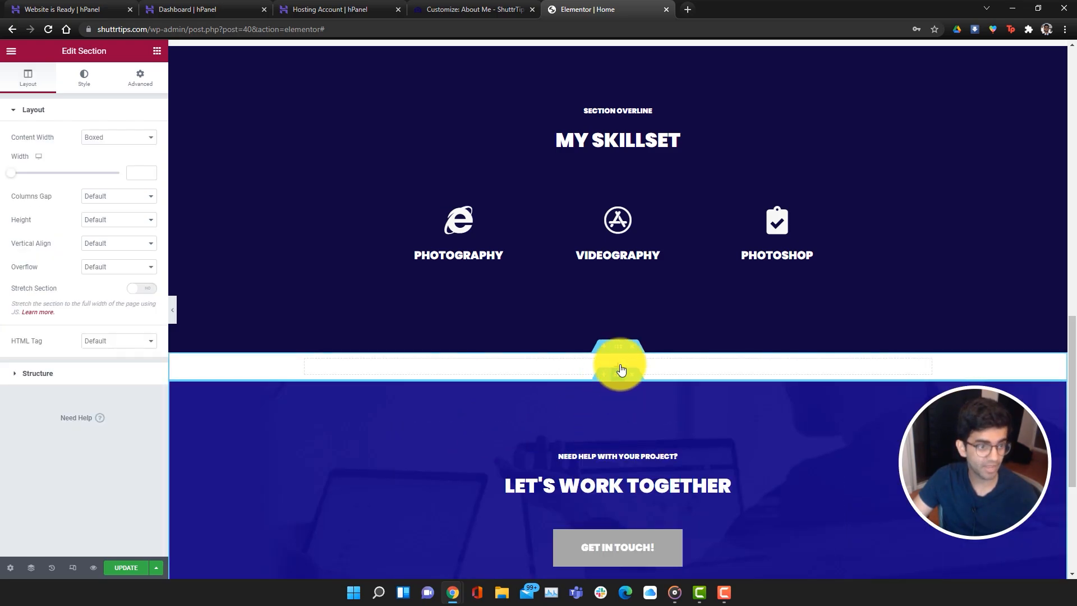
left_click(616, 369)
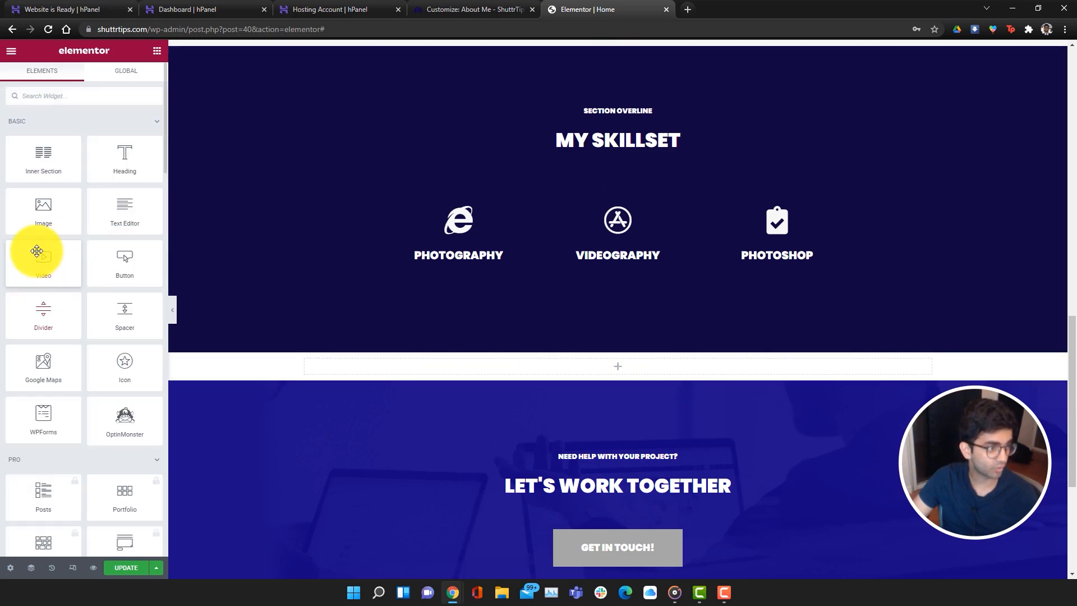
left_click_drag(48, 371, 586, 368)
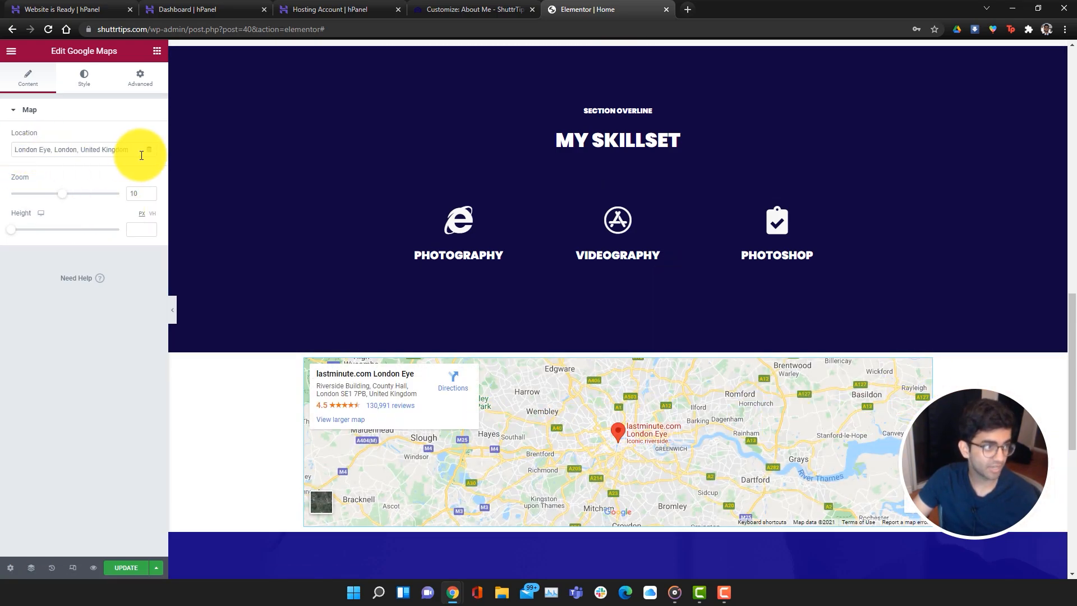
Set the map location to Toronto and the zoom to 13
left_click_drag(140, 150, 25, 150)
type("toro")
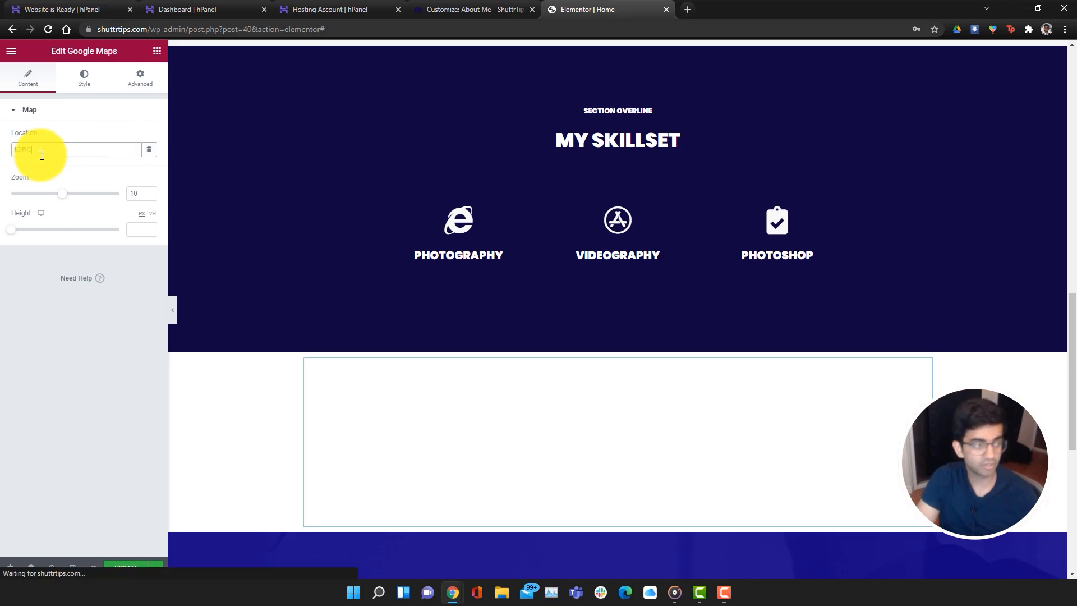
key("BackSpace")
key("BackSpace")
key("BackSpace")
key("BackSpace")
type("Toronto")
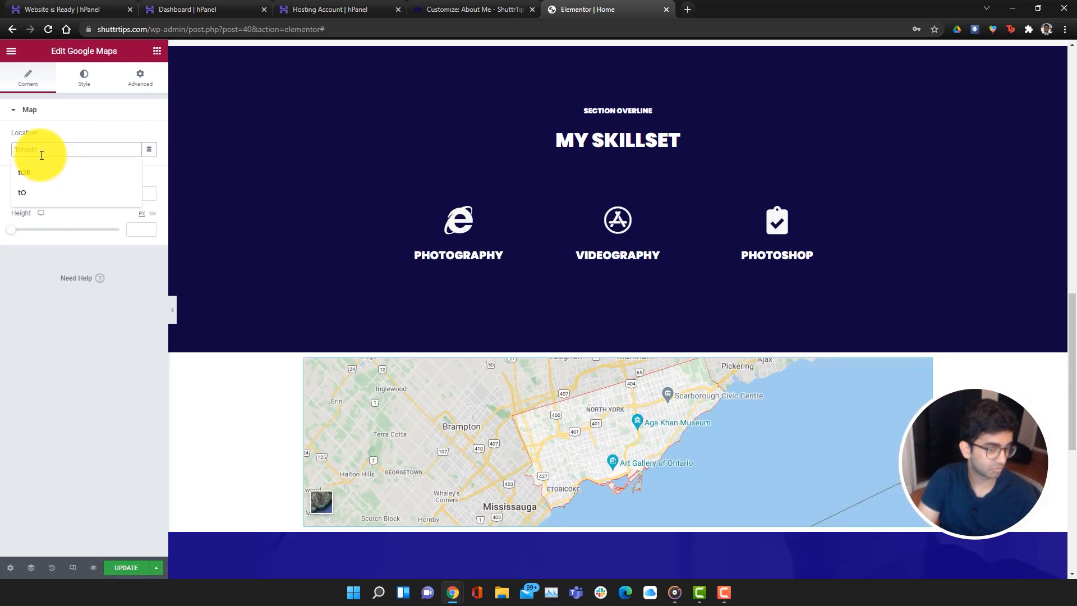
scroll(639, 485, "up", 4)
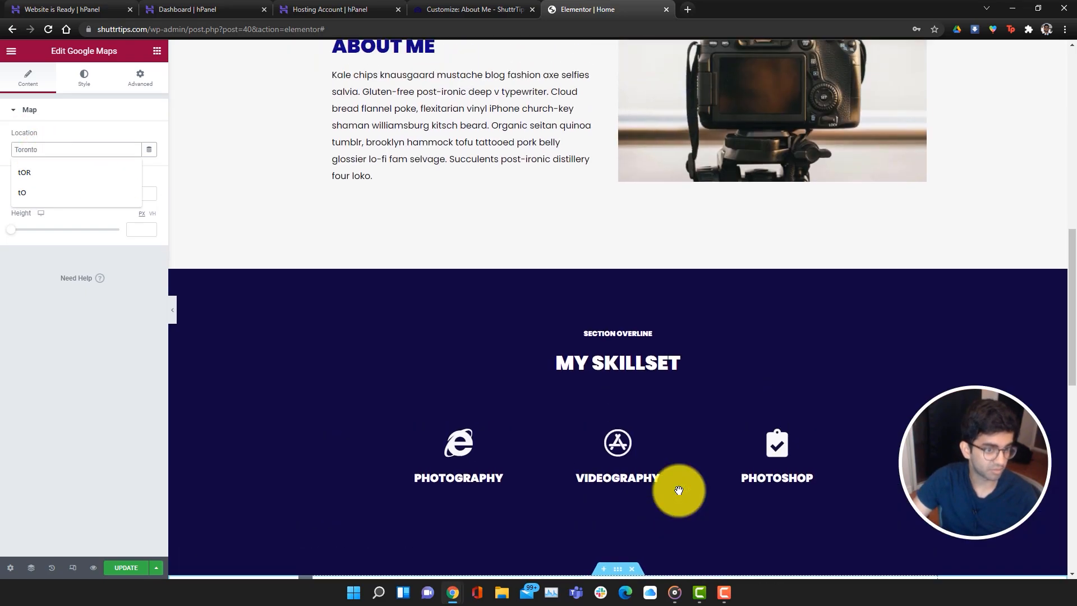
scroll(673, 488, "down", 5)
left_click(62, 256)
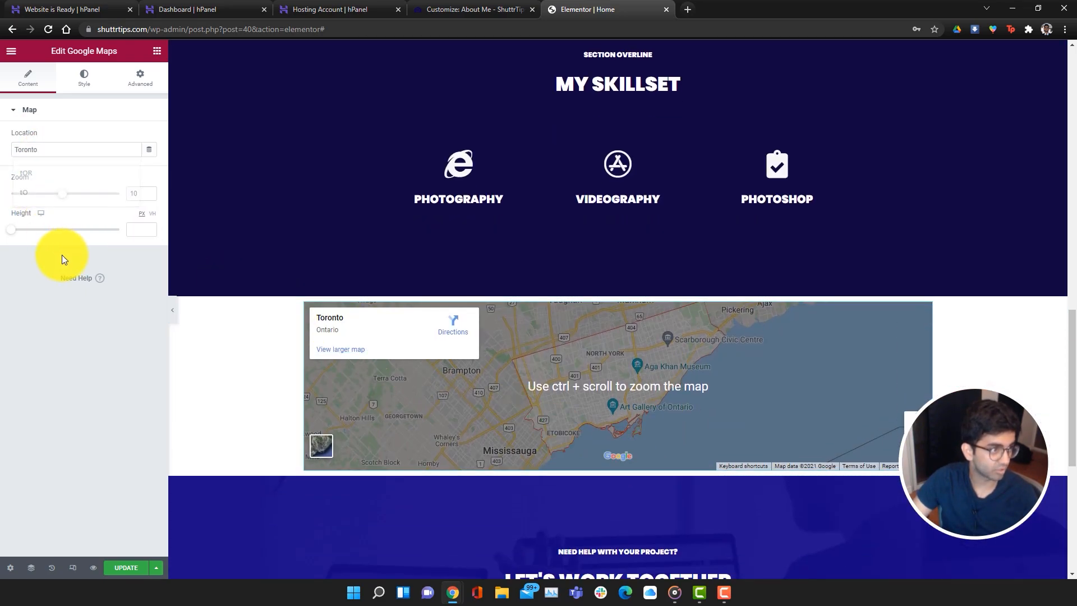
left_click_drag(64, 199, 78, 198)
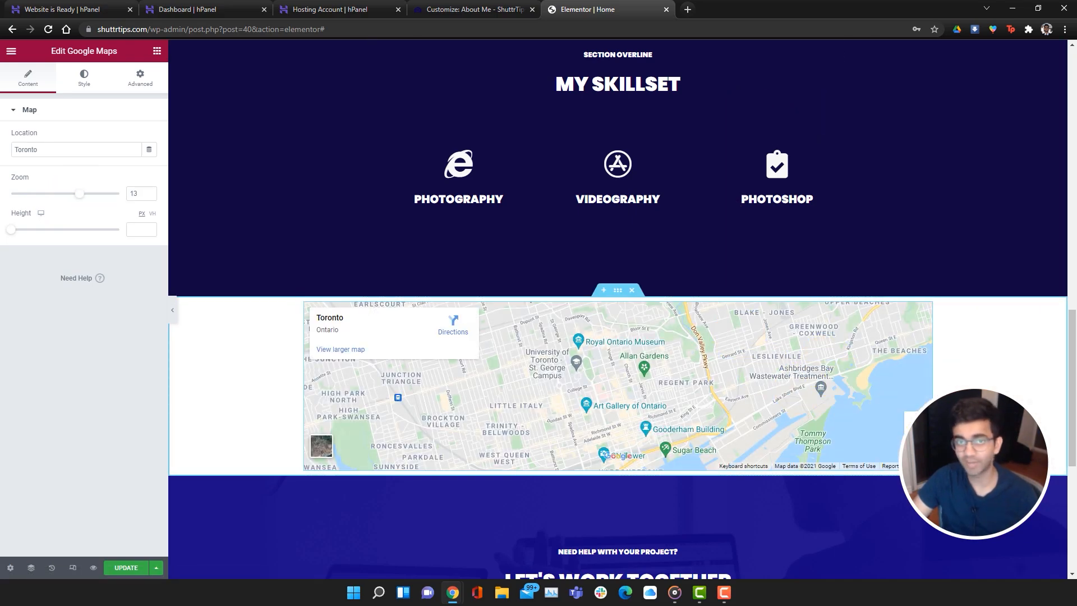
scroll(618, 309, "down", 5)
scroll(618, 308, "up", 20)
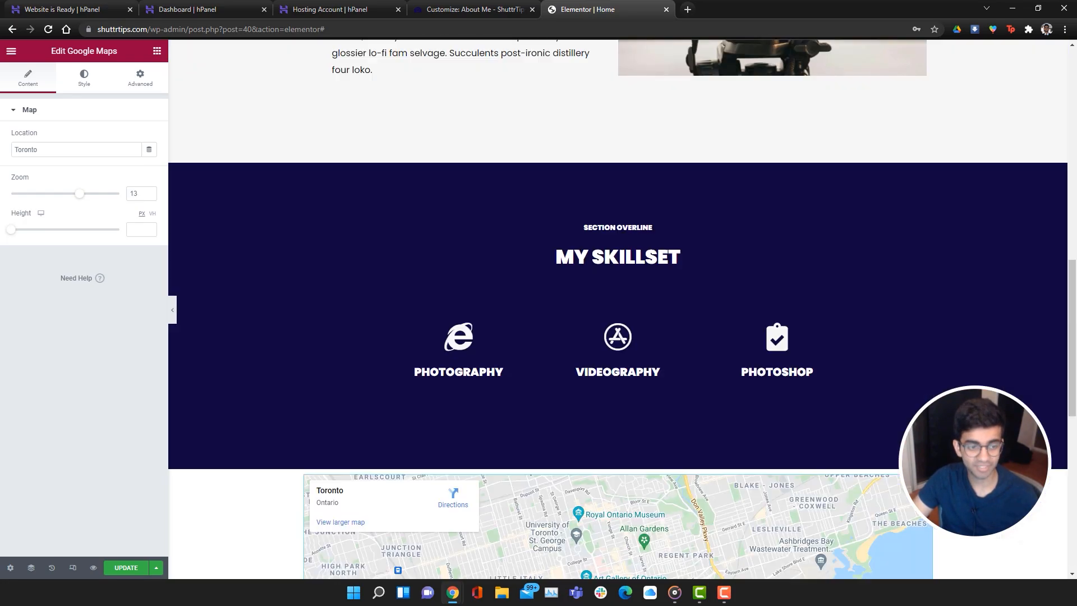
scroll(618, 308, "down", 15)
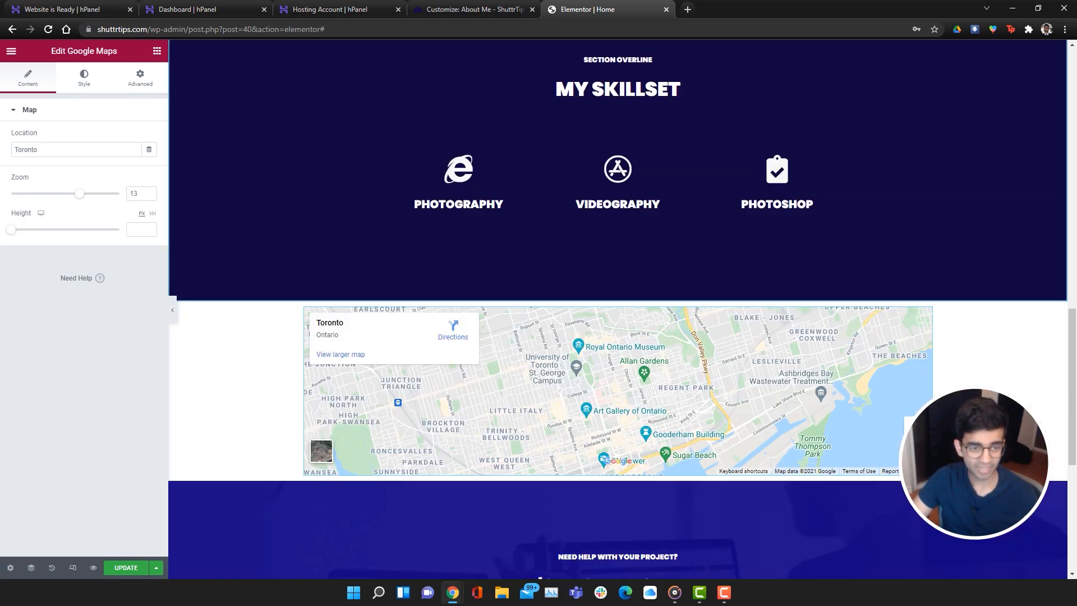
scroll(618, 309, "up", 20)
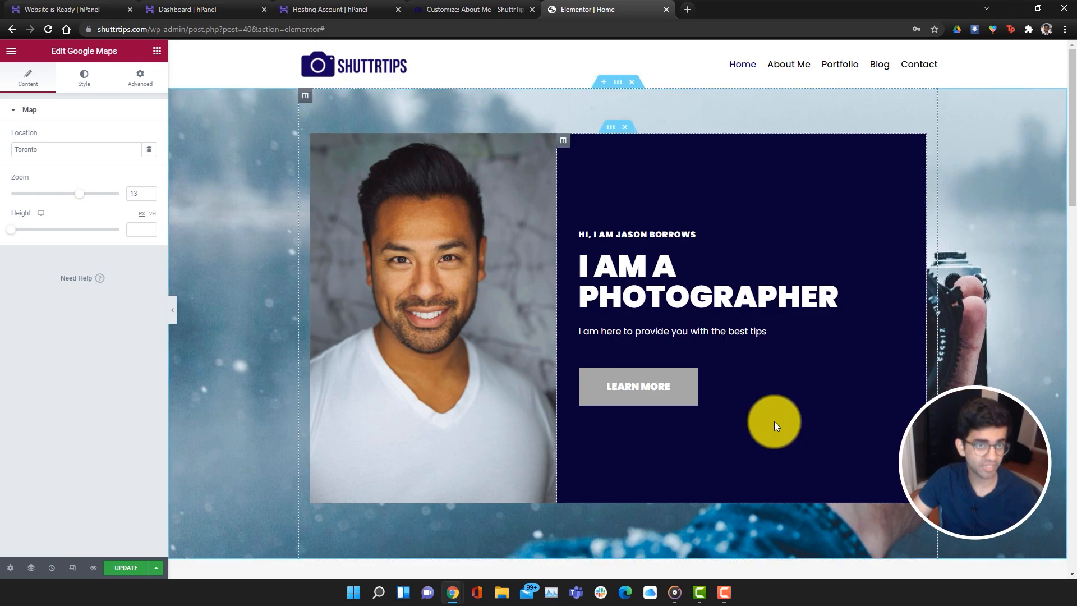
Inspect the Link targets of the Learn More and Get in Touch buttons
left_click(669, 387)
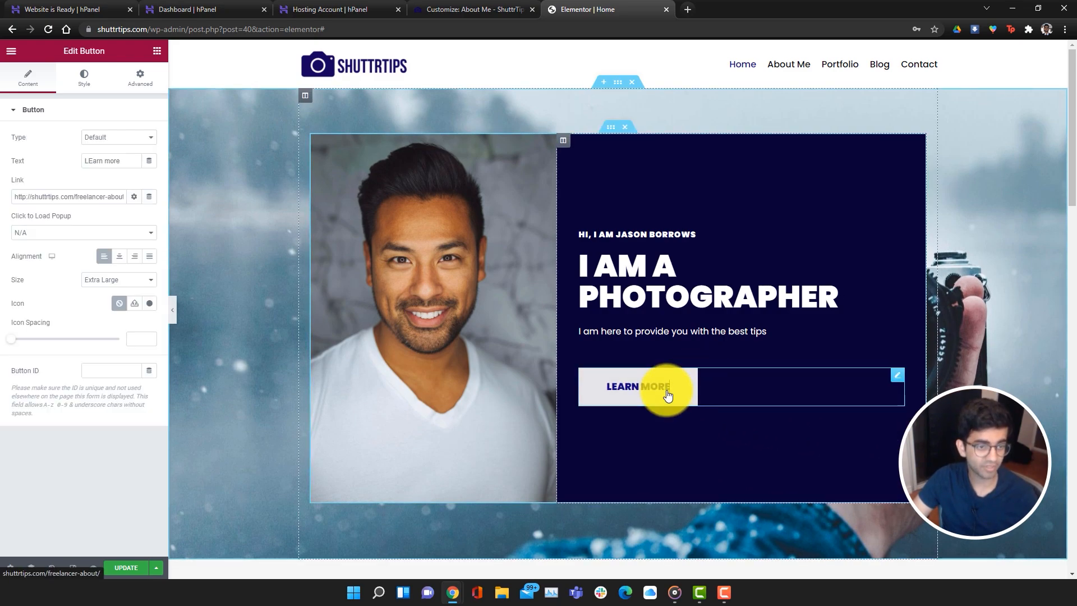
left_click_drag(77, 198, 149, 197)
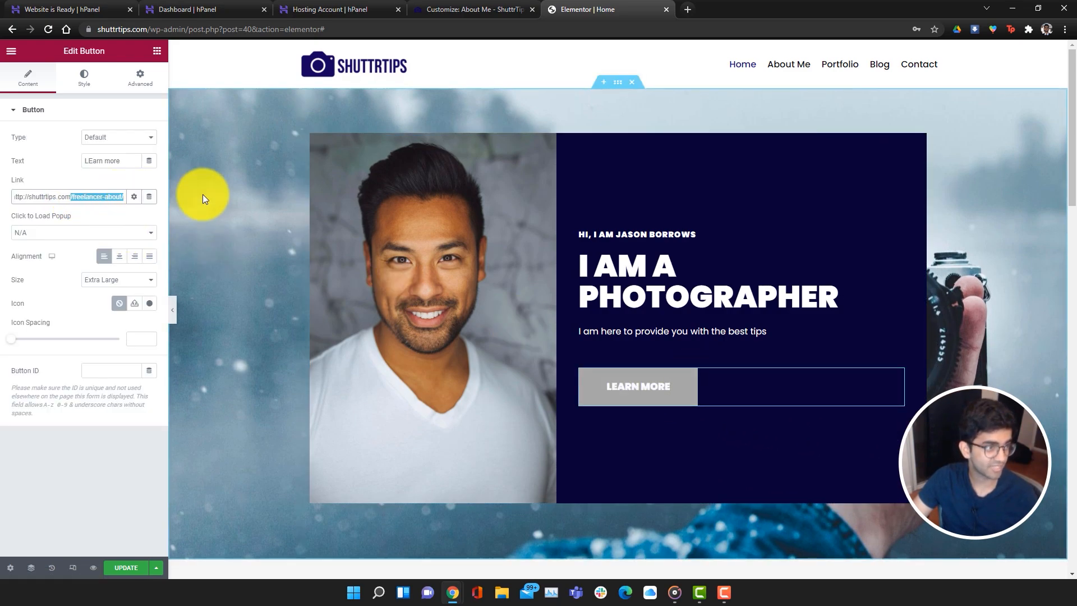
scroll(786, 374, "down", 15)
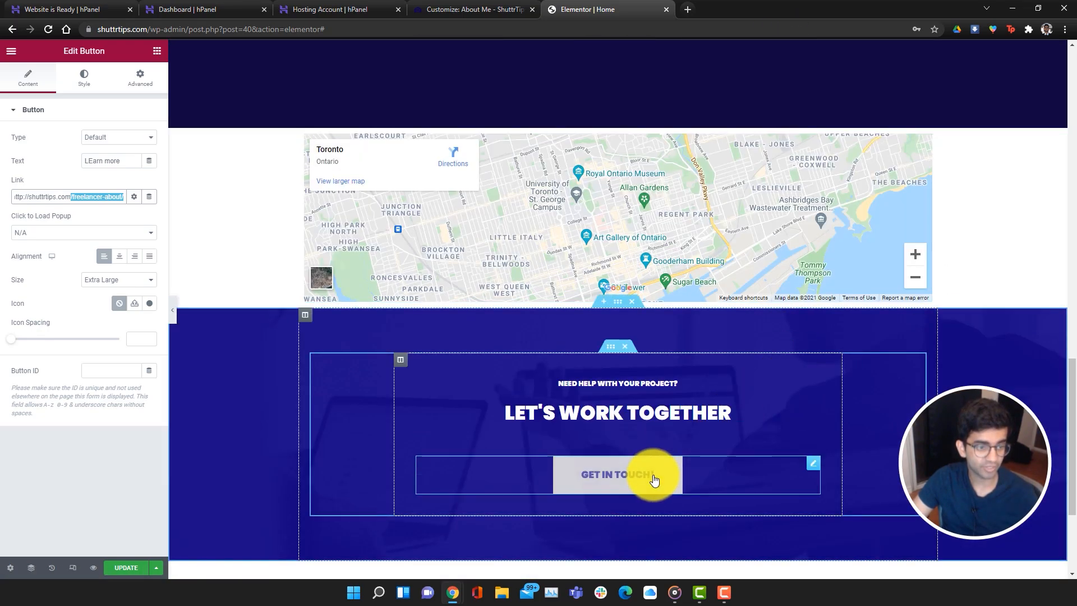
left_click(654, 480)
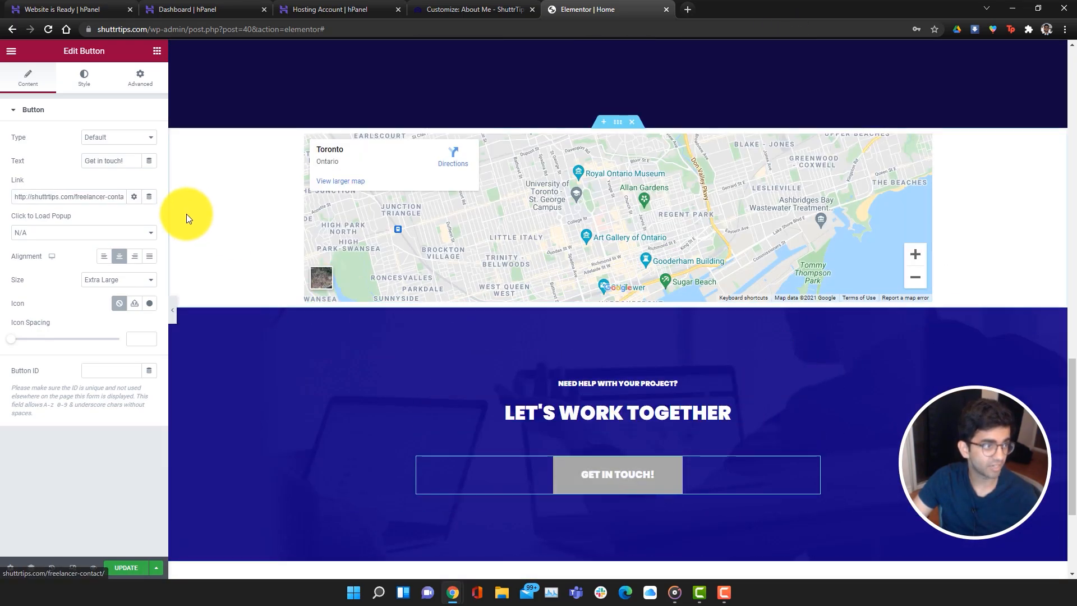
left_click_drag(76, 198, 194, 201)
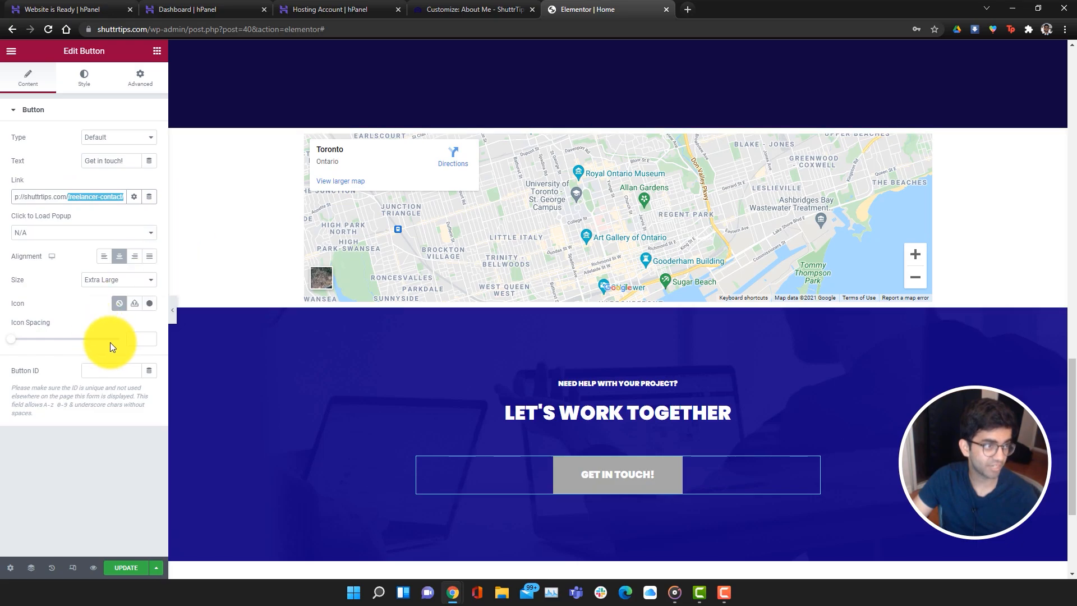
scroll(595, 381, "up", 8)
scroll(595, 382, "up", 8)
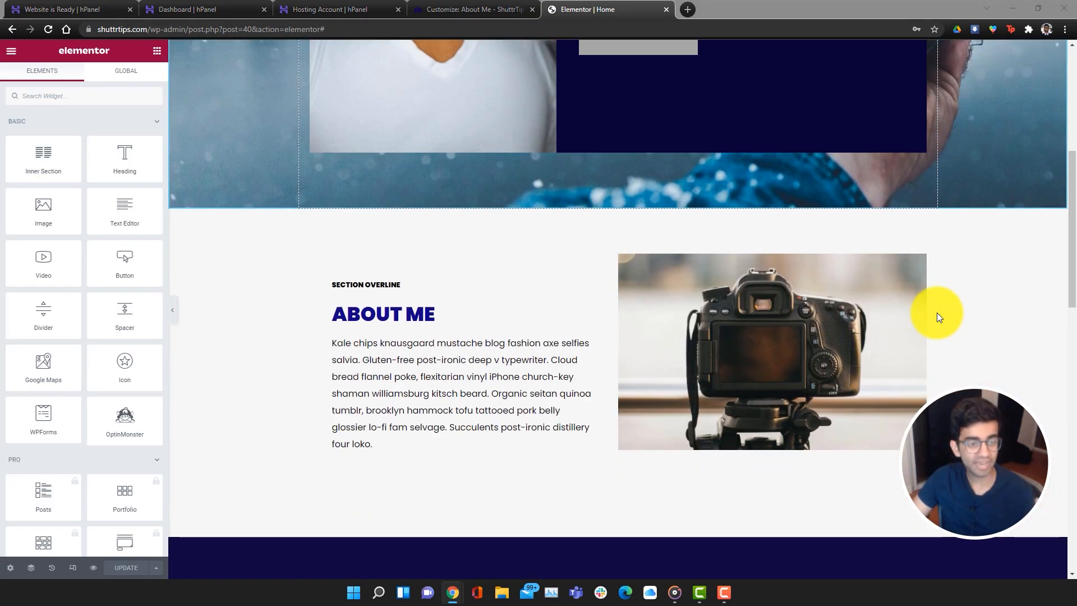
scroll(937, 312, "down", 10)
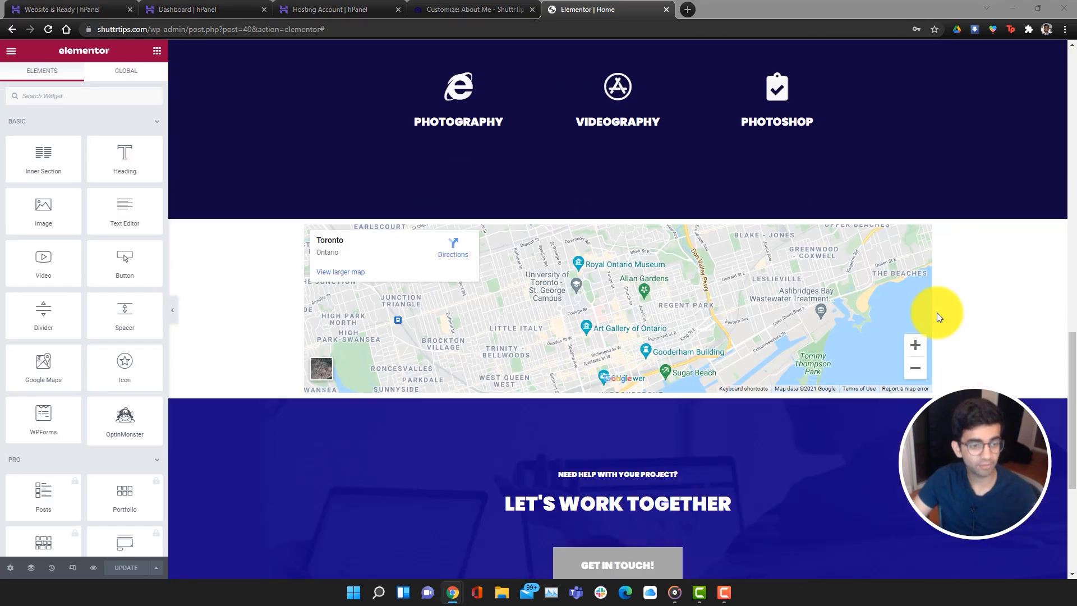
scroll(938, 312, "up", 20)
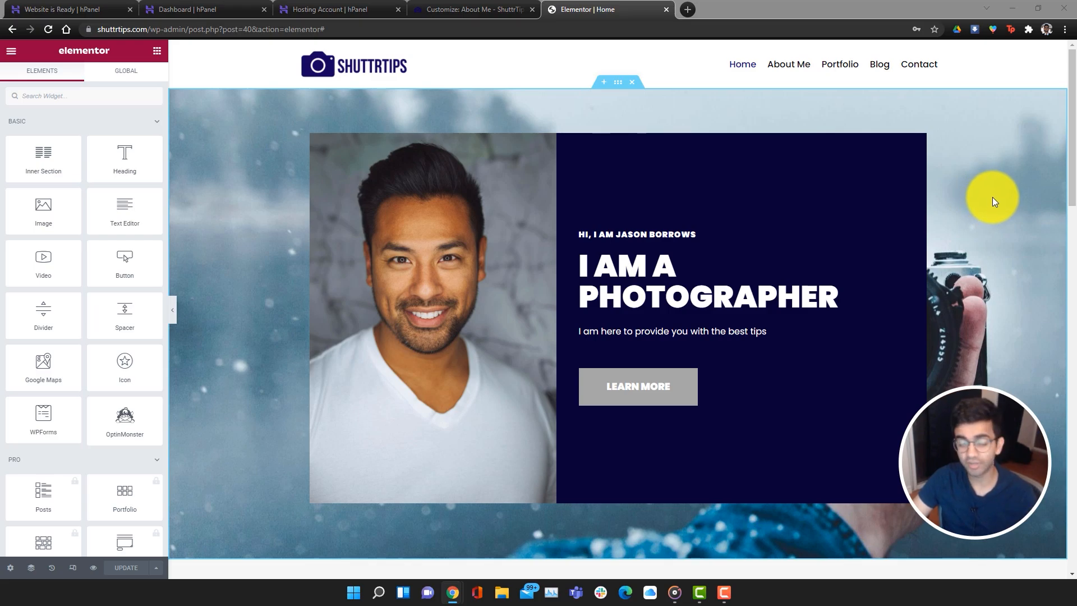
Open the About Me page in a new tab and load it in Elementor
right_click(780, 65)
left_click(792, 73)
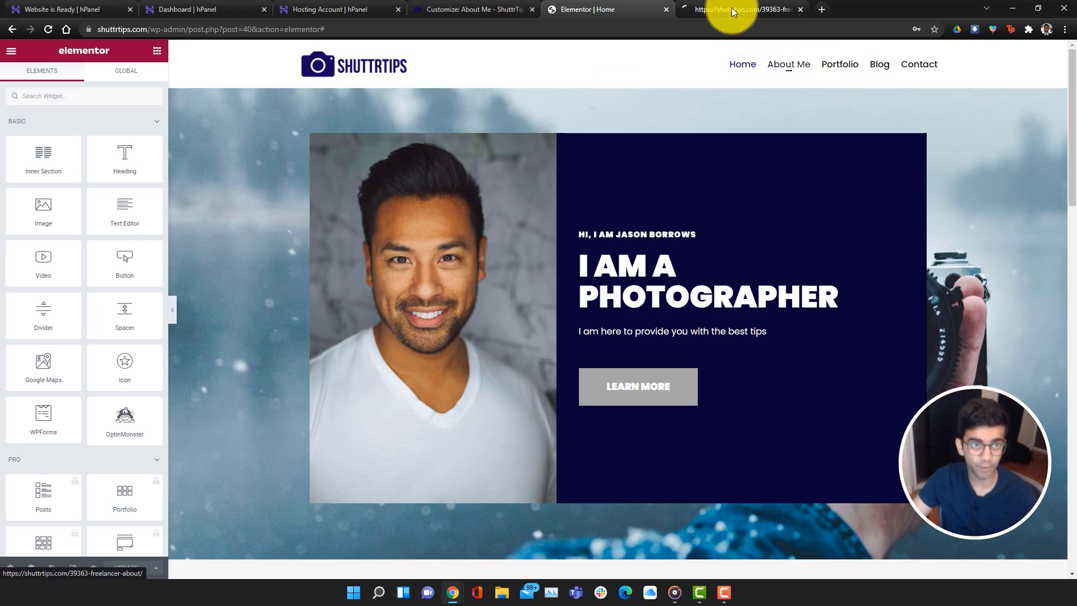
left_click(731, 9)
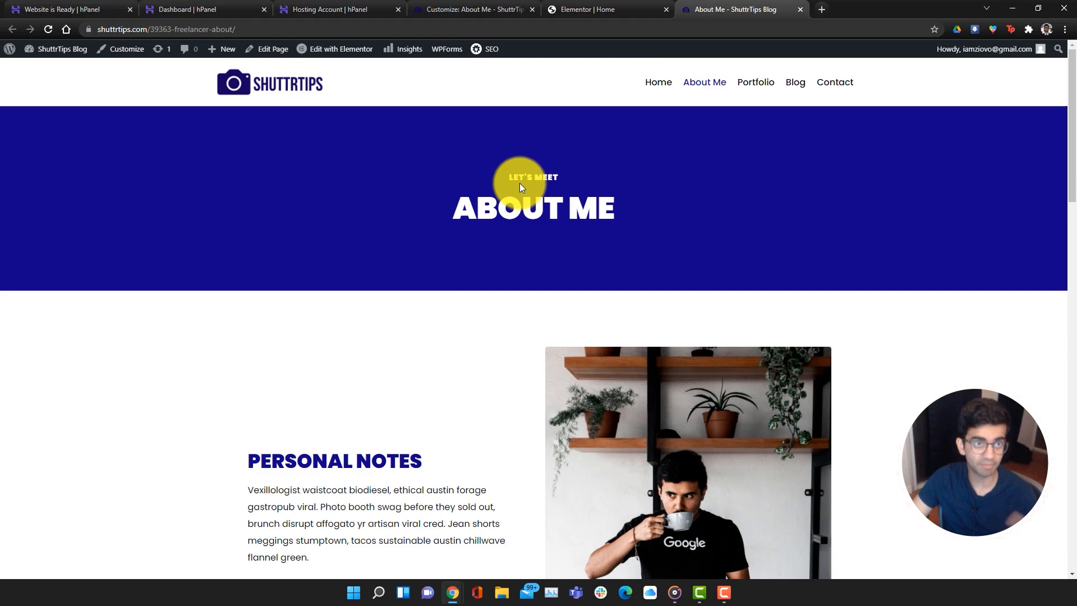
left_click(334, 58)
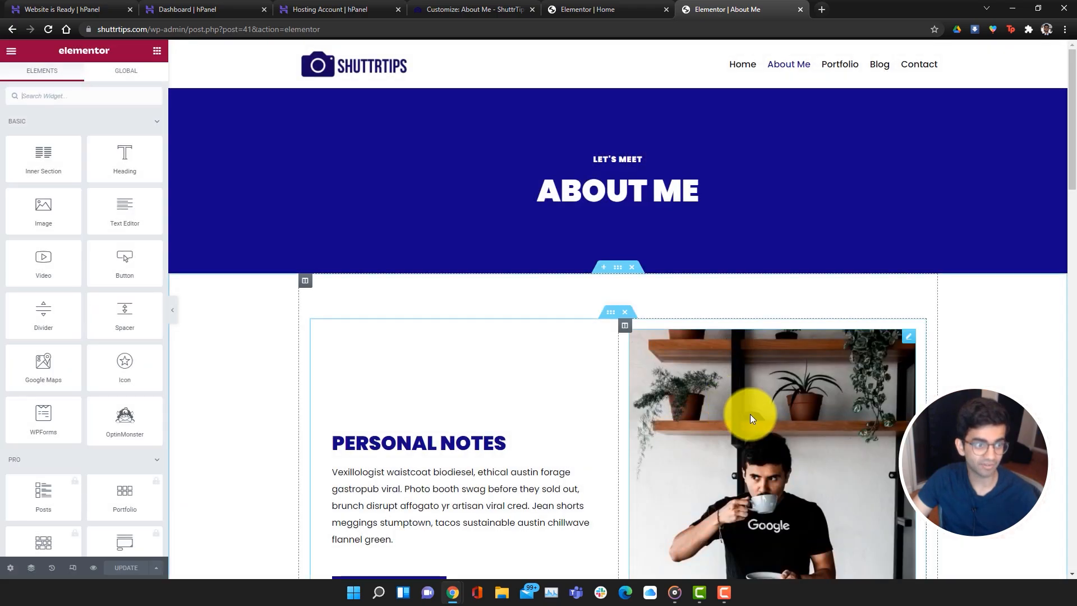
scroll(750, 414, "down", 9)
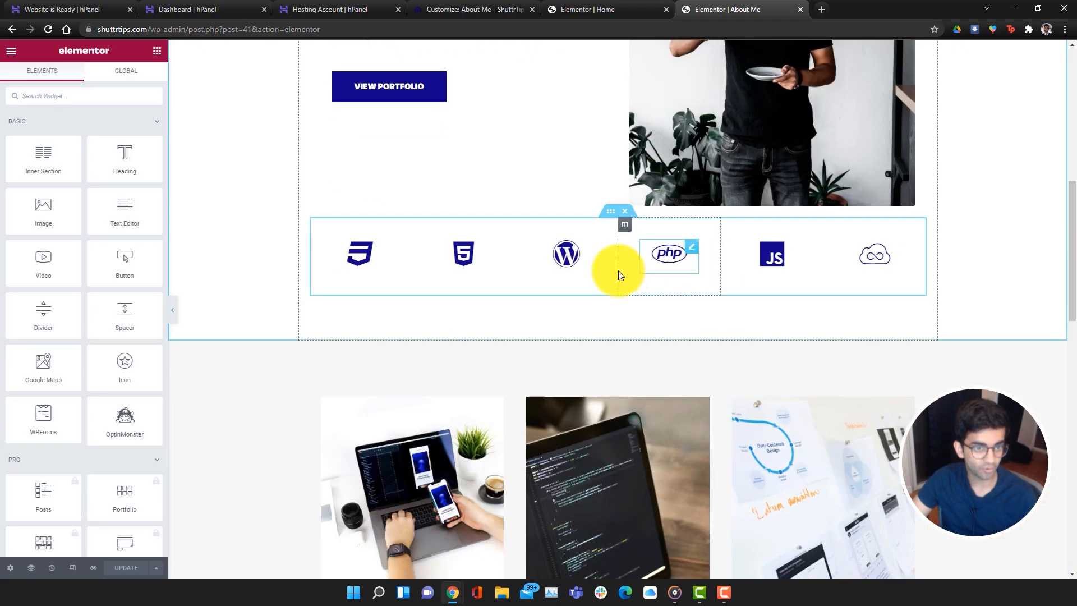
Delete the technology logos row and open the coffee-mug photo's image settings
left_click(624, 213)
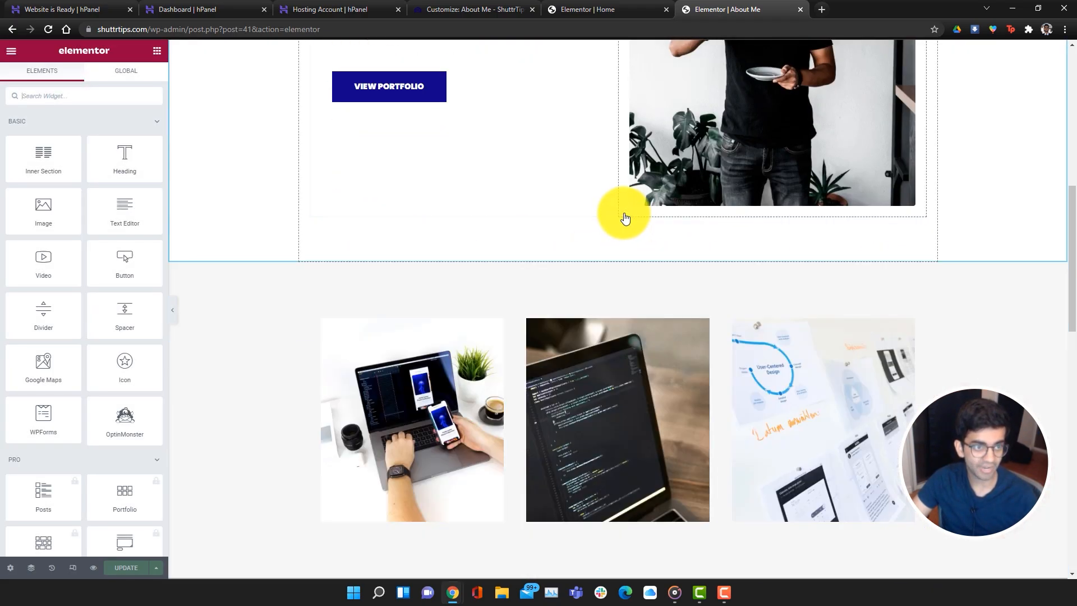
scroll(849, 524, "down", 10)
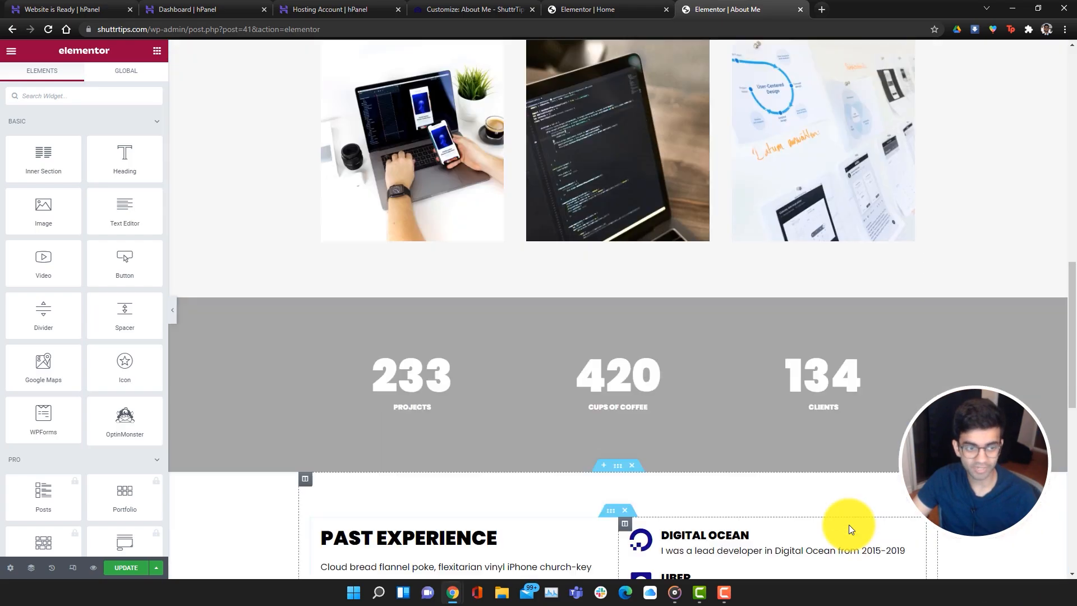
scroll(849, 524, "down", 15)
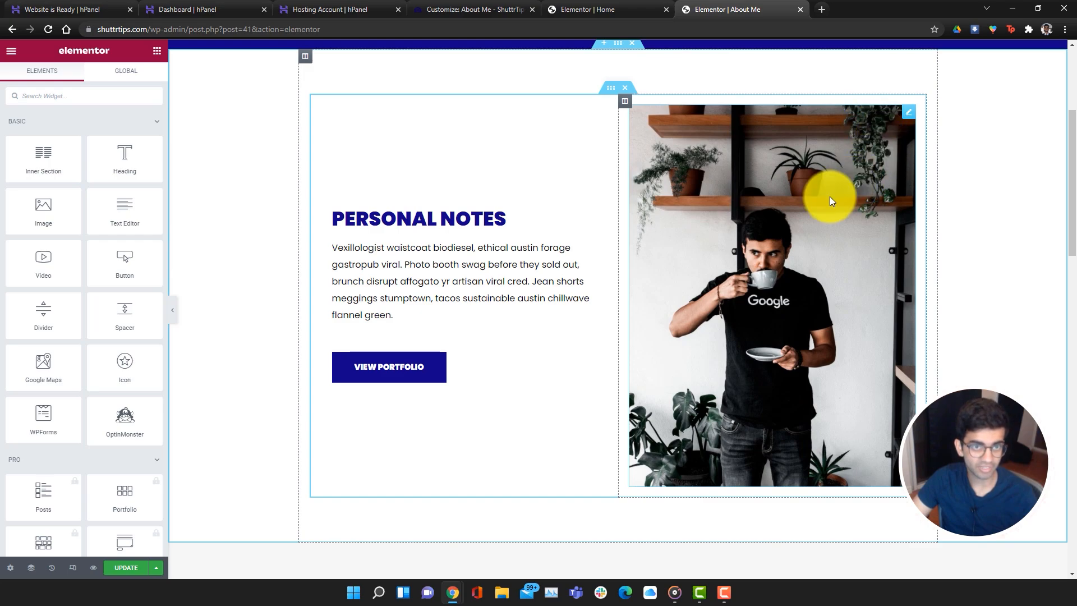
right_click(830, 196)
left_click(836, 208)
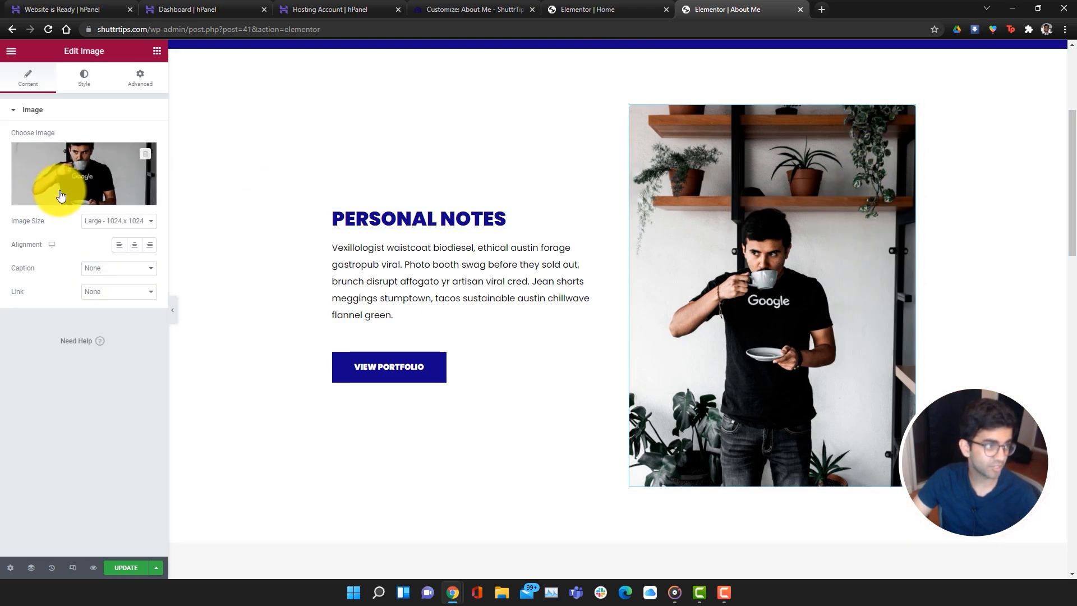
Replace the photo with the smiling portrait and retitle the heading ABOUT ME
left_click(78, 192)
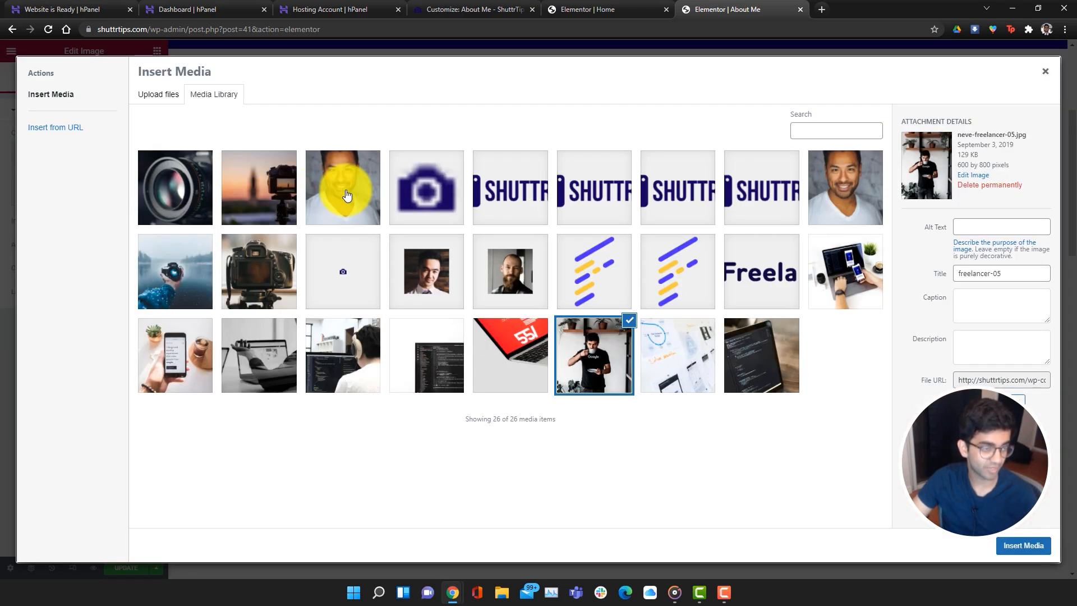
left_click(347, 195)
left_click(1044, 550)
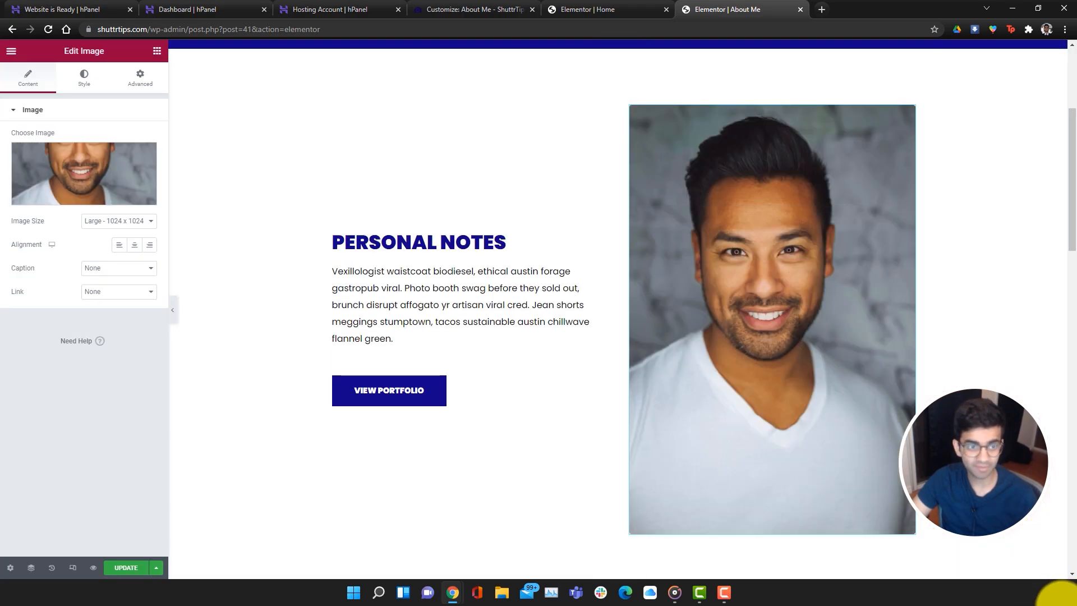
double_click(391, 242)
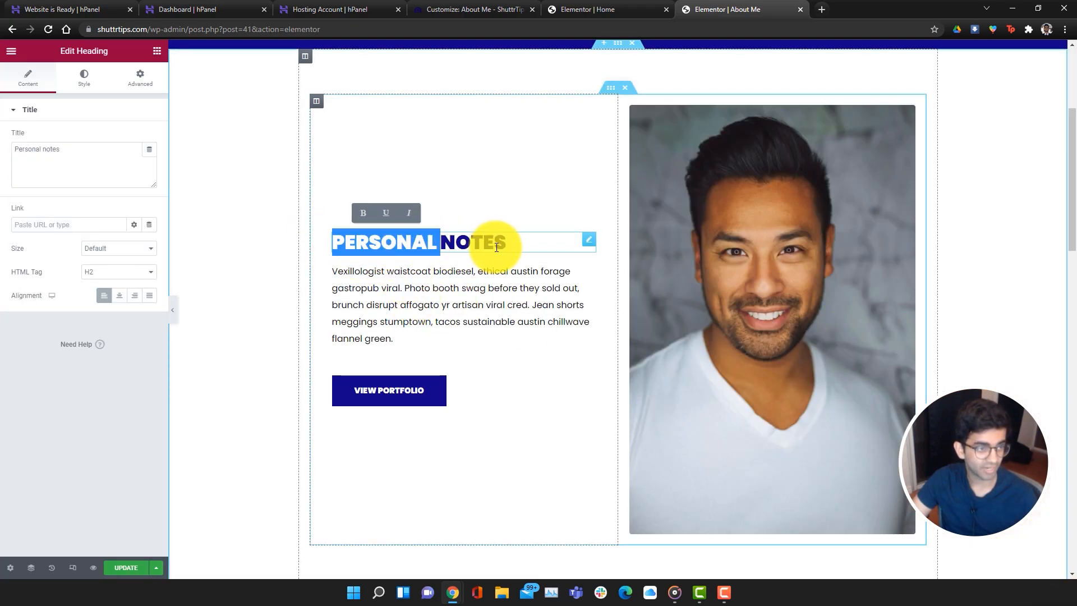
left_click(499, 246)
left_click_drag(507, 244, 324, 244)
type("ABOUT ME")
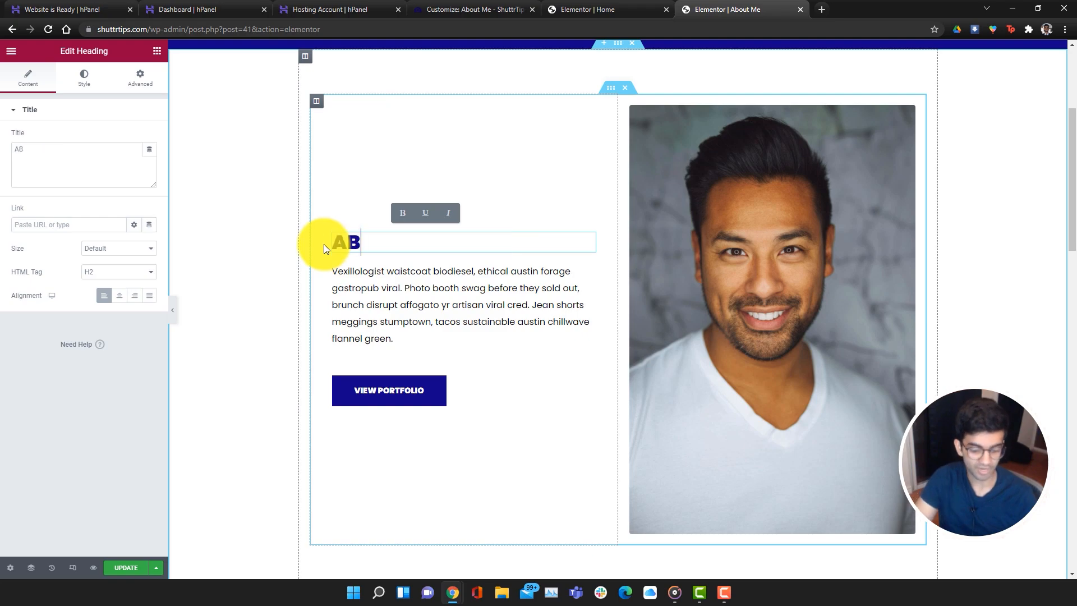
Change the View Portfolio button to read BOOK ME with a black background
left_click(385, 395)
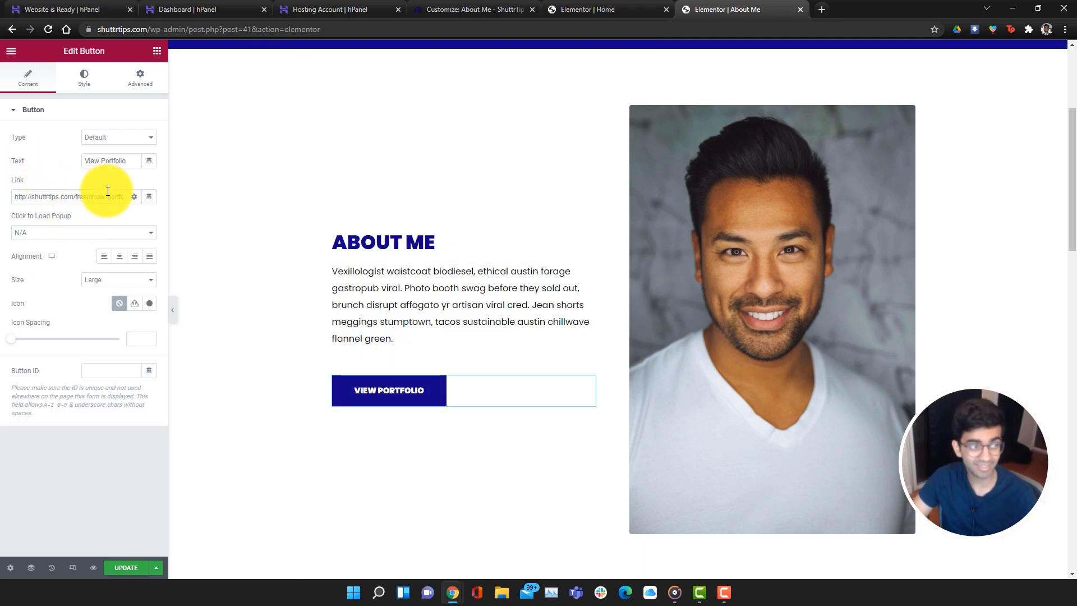
left_click_drag(354, 394, 393, 396)
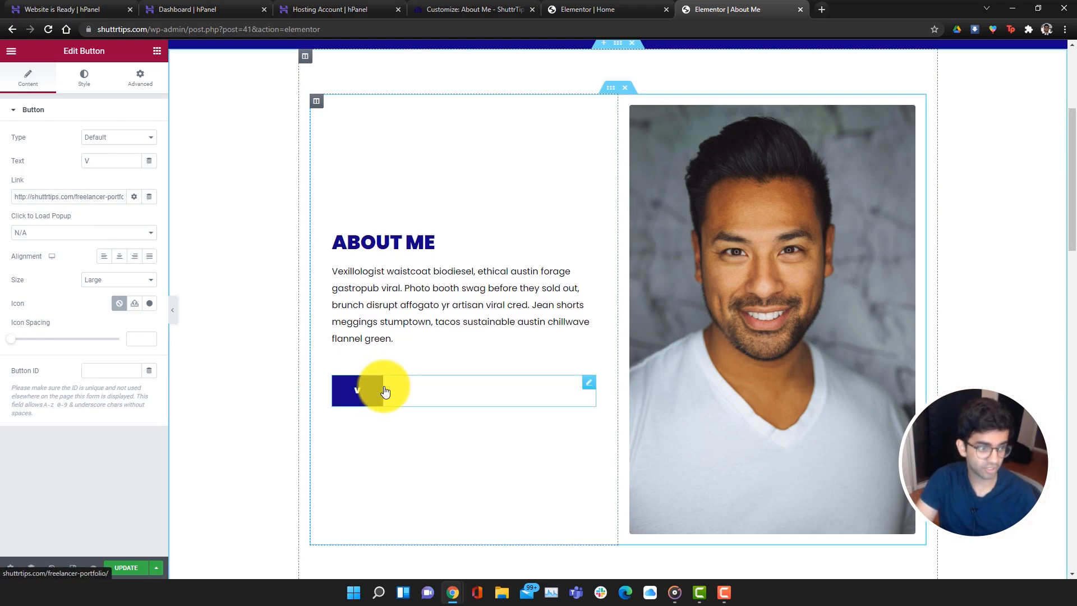
key("BackSpace")
key("BackSpace")
key("BackSpace")
type("BOOK ME")
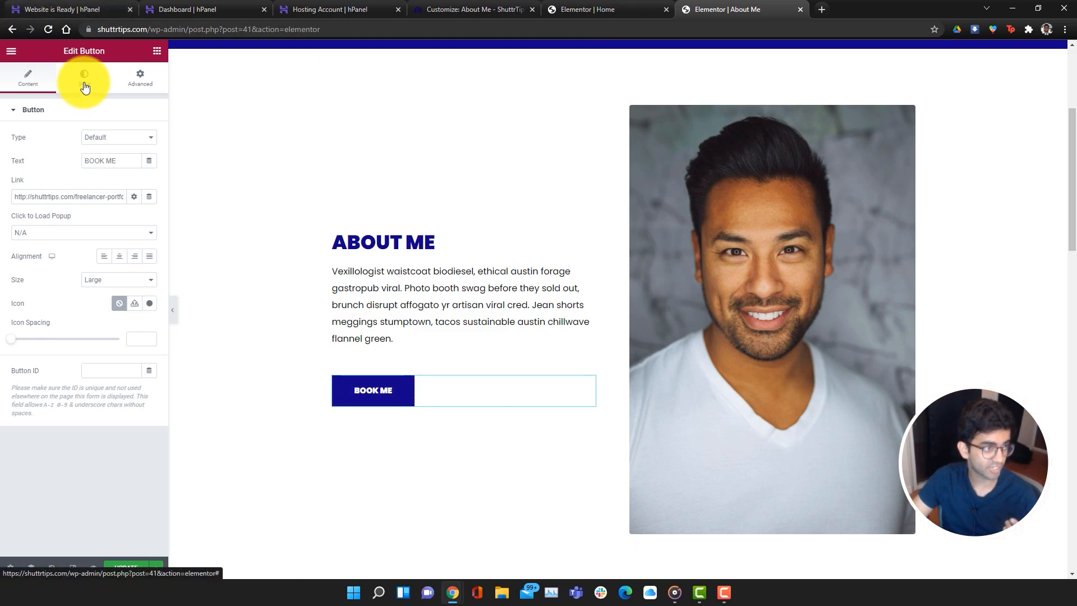
left_click(84, 79)
left_click(149, 255)
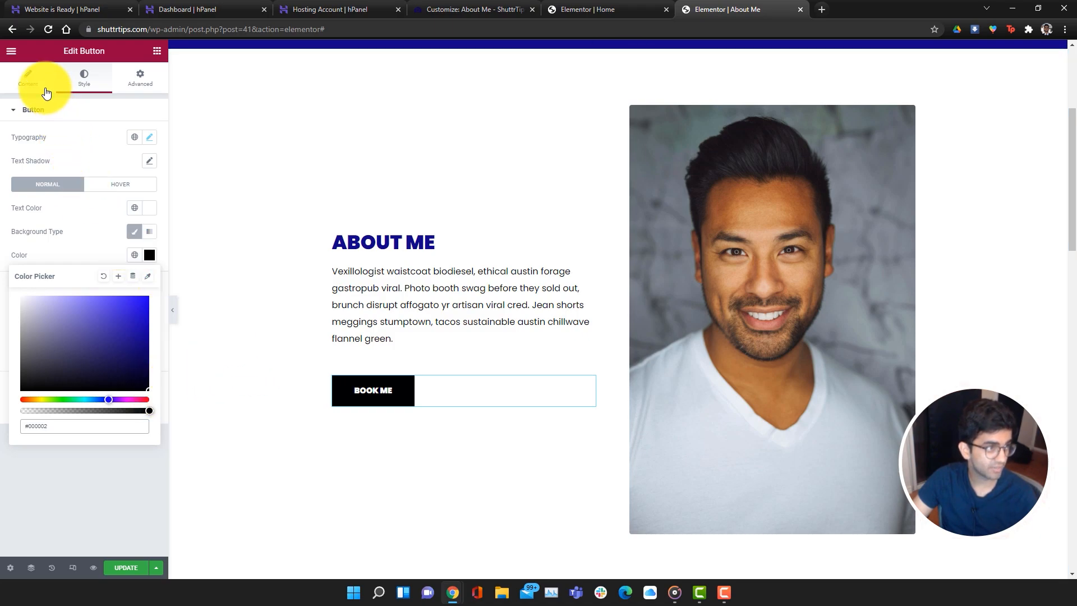
left_click(138, 187)
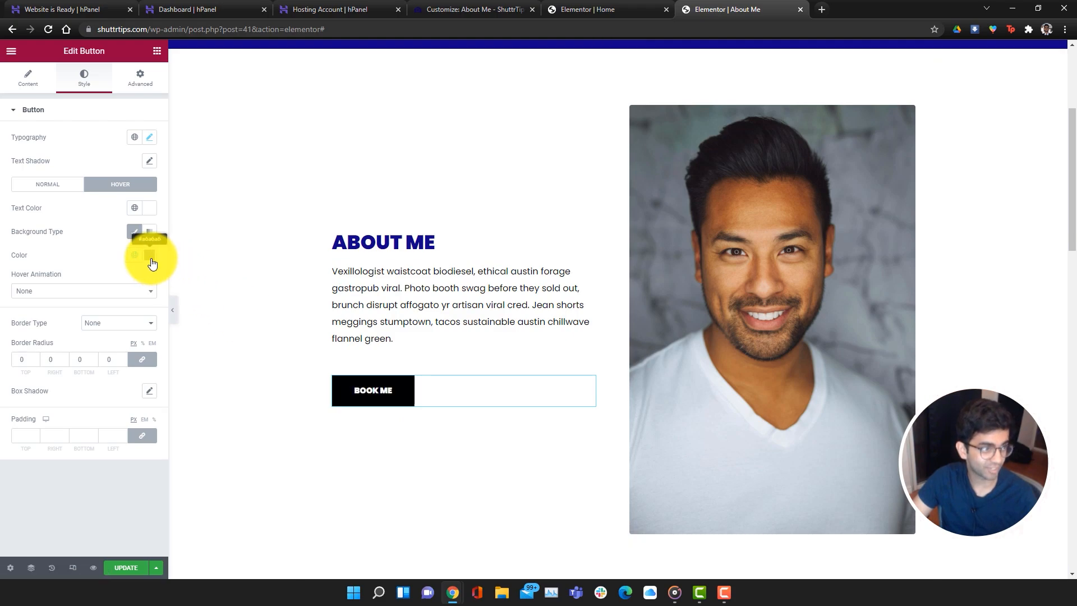
Copy the Contact page's URL into the BOOK ME button's Link field
left_click(25, 87)
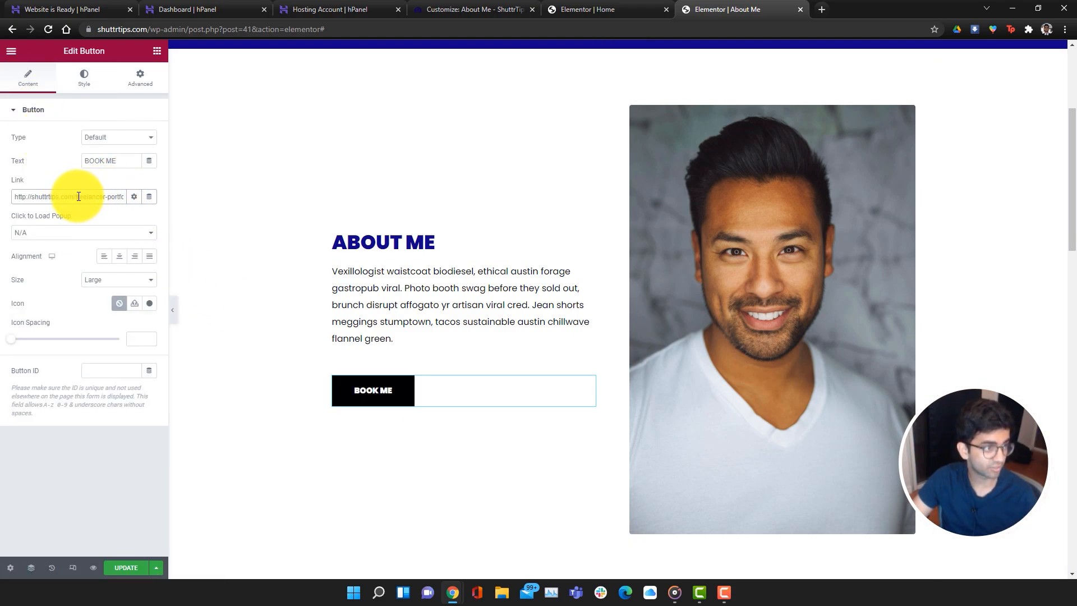
left_click_drag(78, 197, 164, 197)
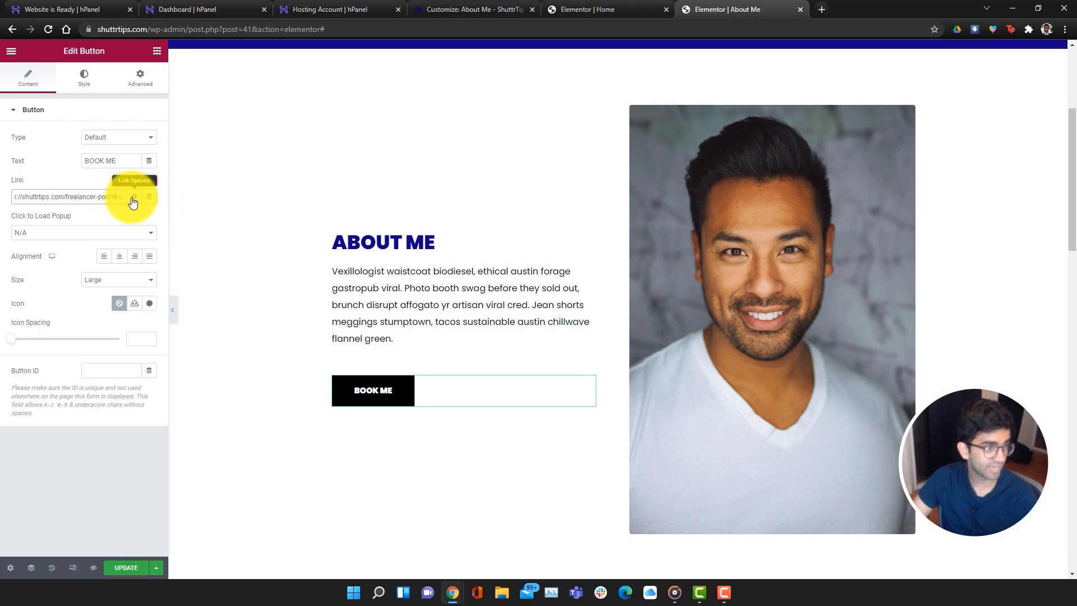
left_click(138, 197)
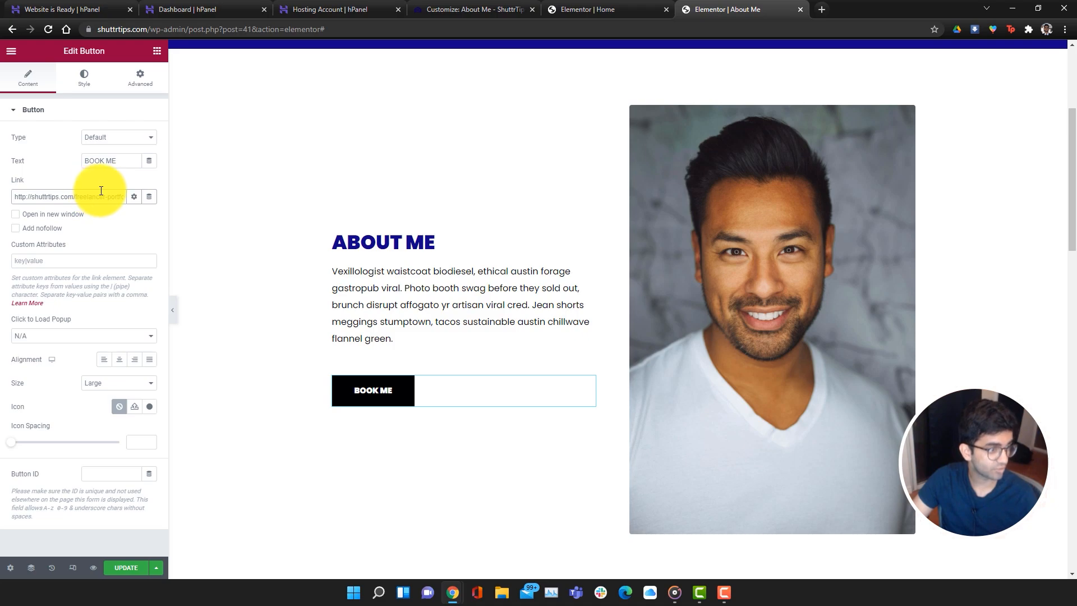
left_click(579, 8)
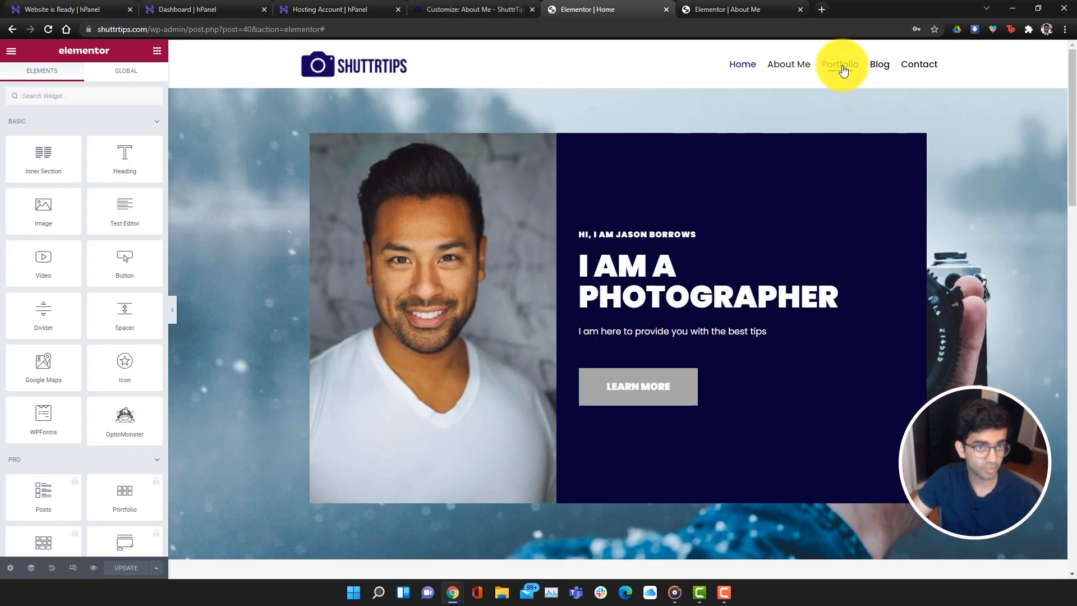
right_click(893, 65)
left_click(920, 73)
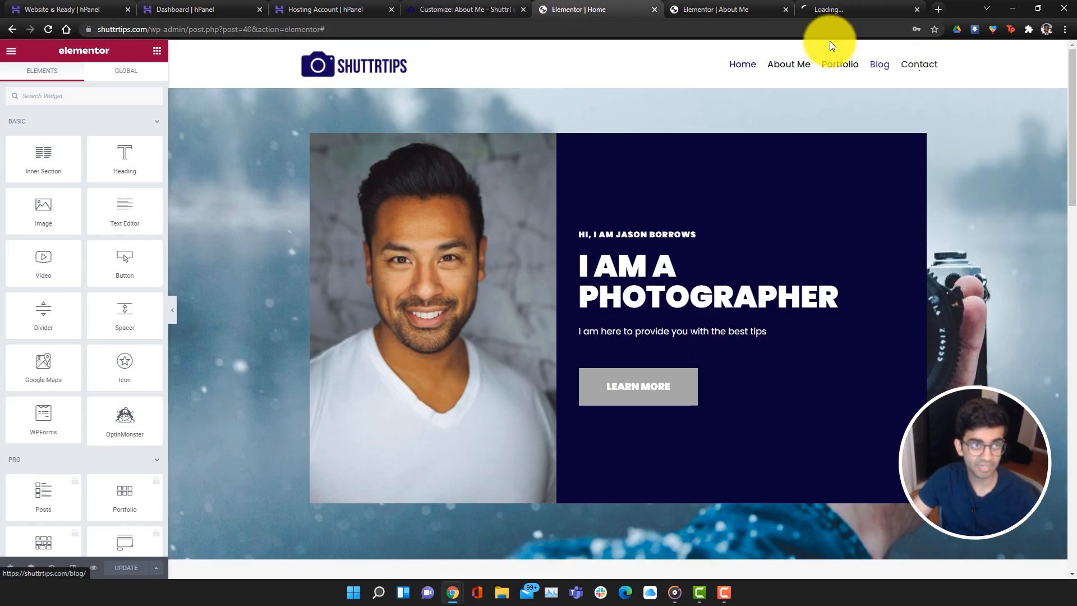
left_click(836, 9)
left_click(274, 31)
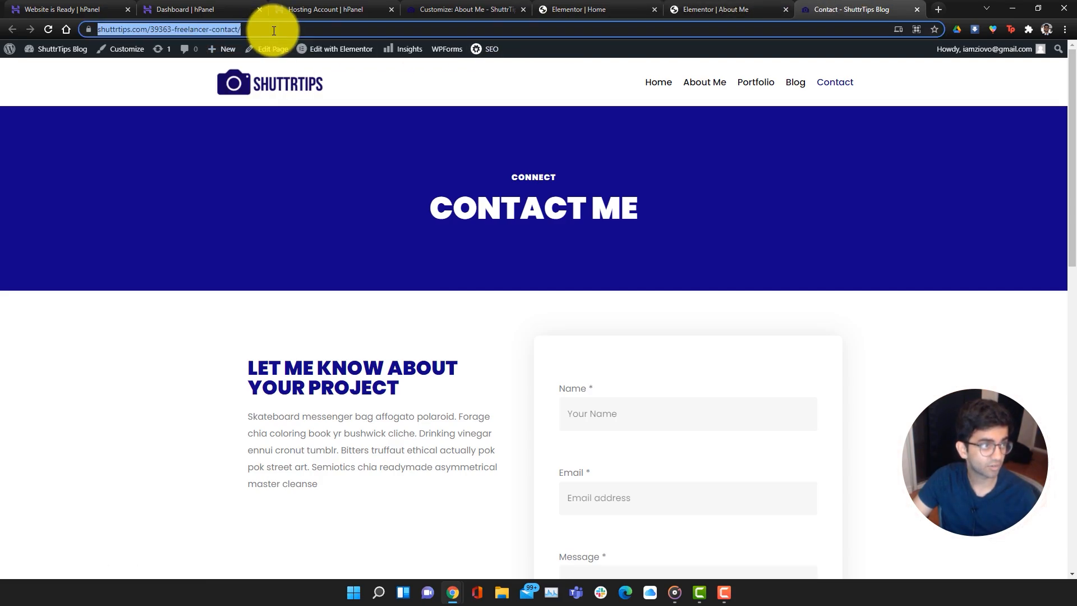
left_click(708, 9)
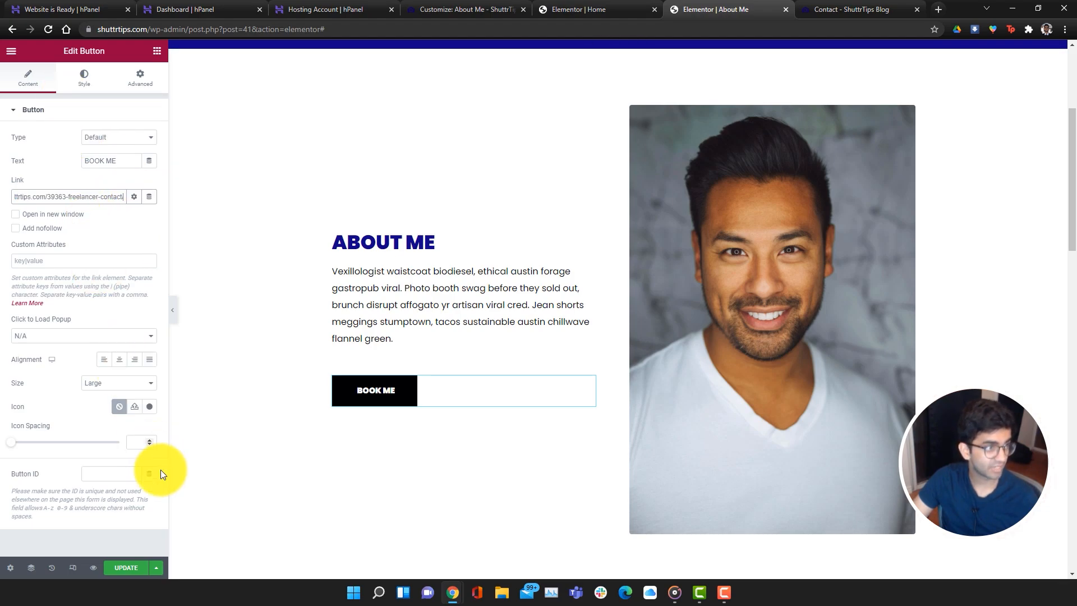
Save the About Me page and test the BOOK ME button on the live site
left_click(127, 562)
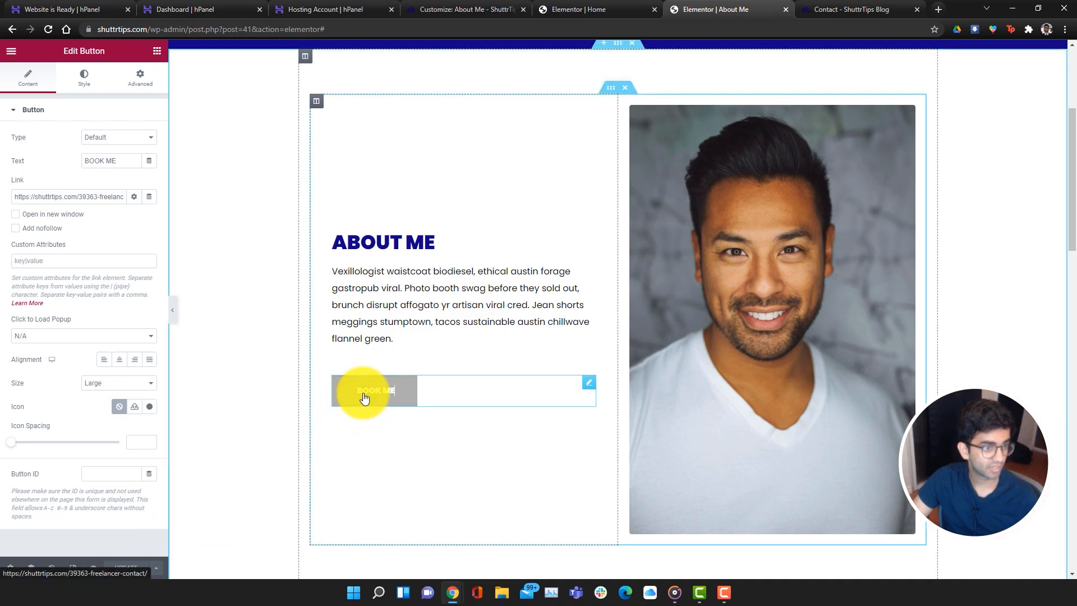
scroll(442, 369, "up", 4)
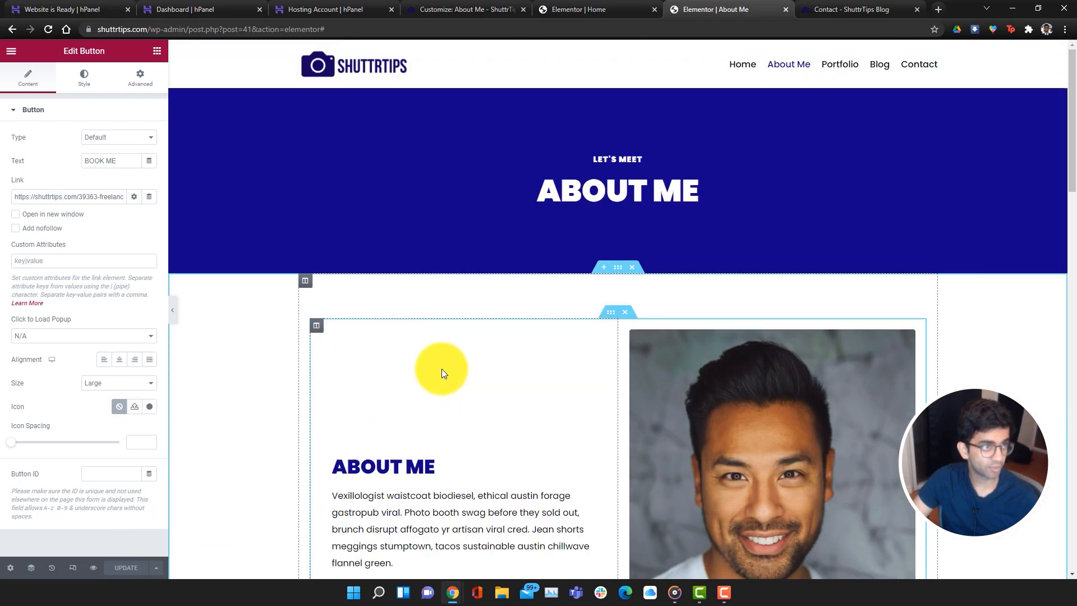
left_click(898, 5)
left_click(705, 91)
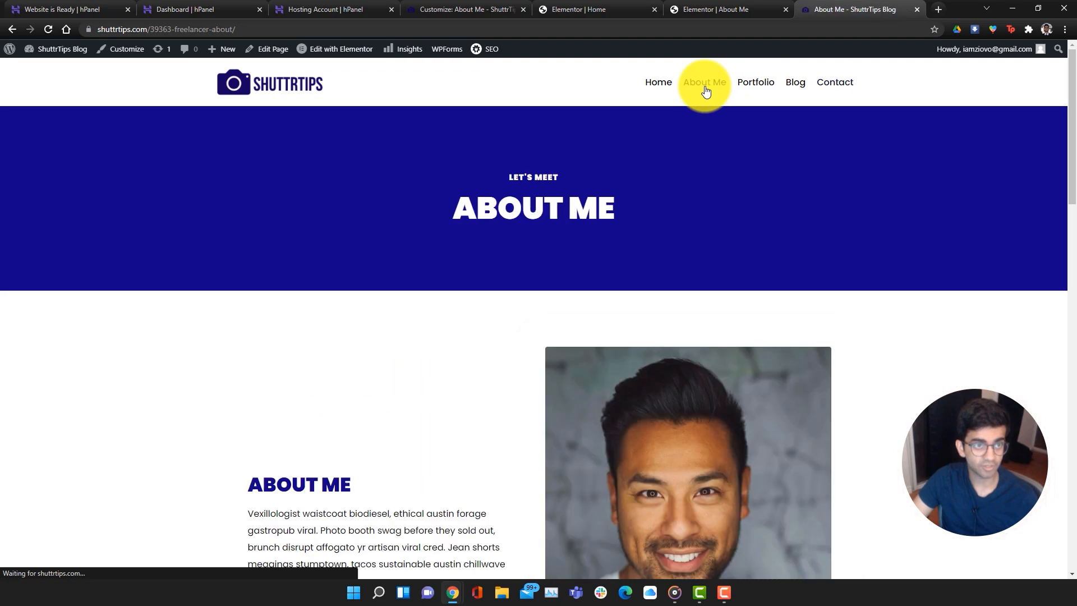
scroll(503, 413, "down", 4)
left_click(325, 418)
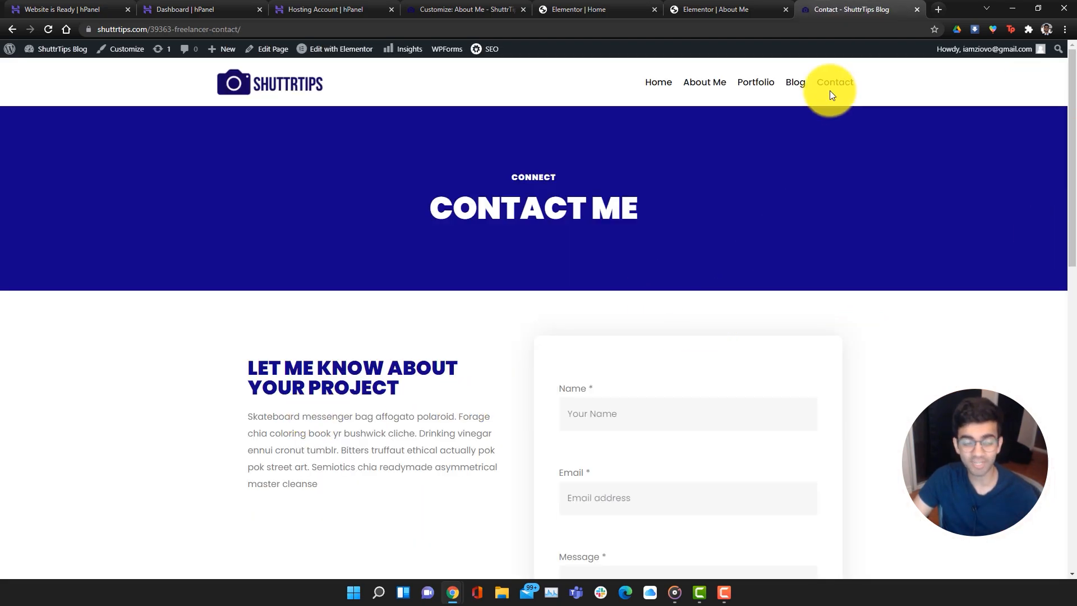
left_click(917, 12)
Give the Digital Ocean entry a camera icon from the Icon Library
scroll(837, 362, "down", 8)
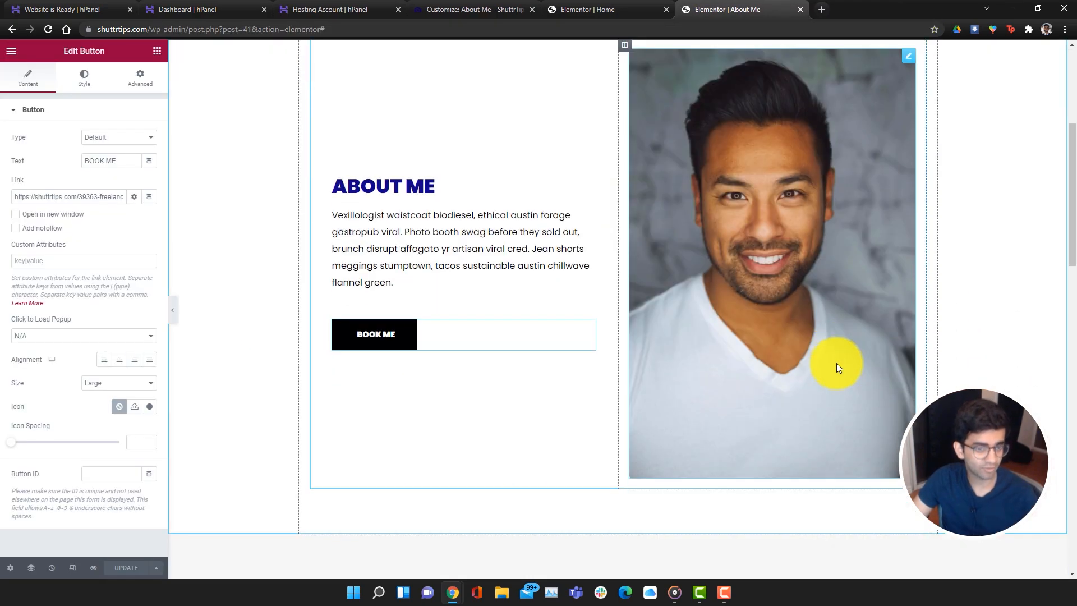
scroll(837, 363, "down", 10)
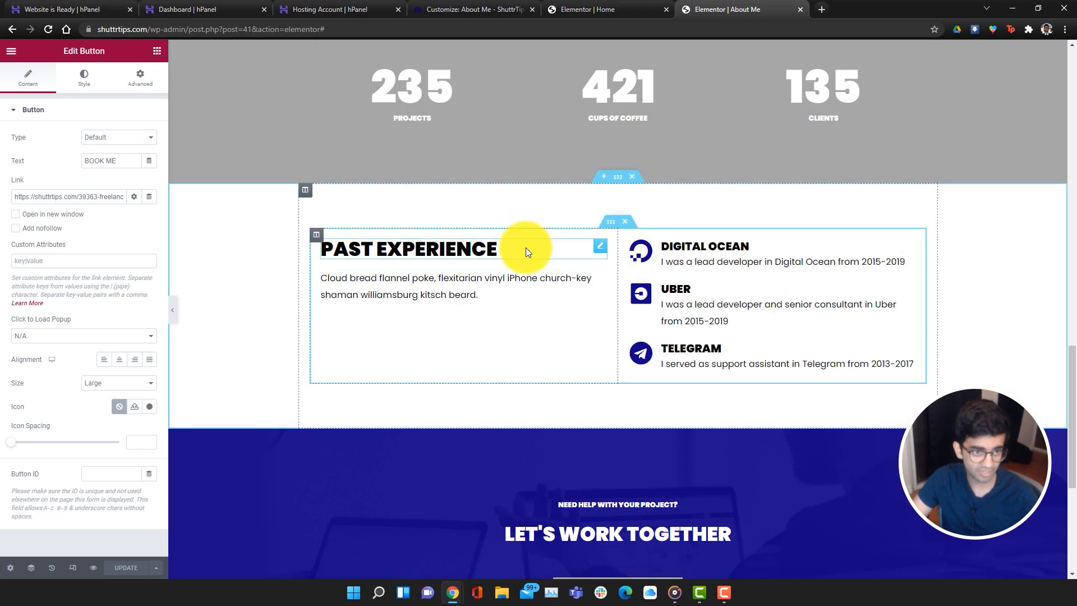
scroll(416, 252, "up", 3)
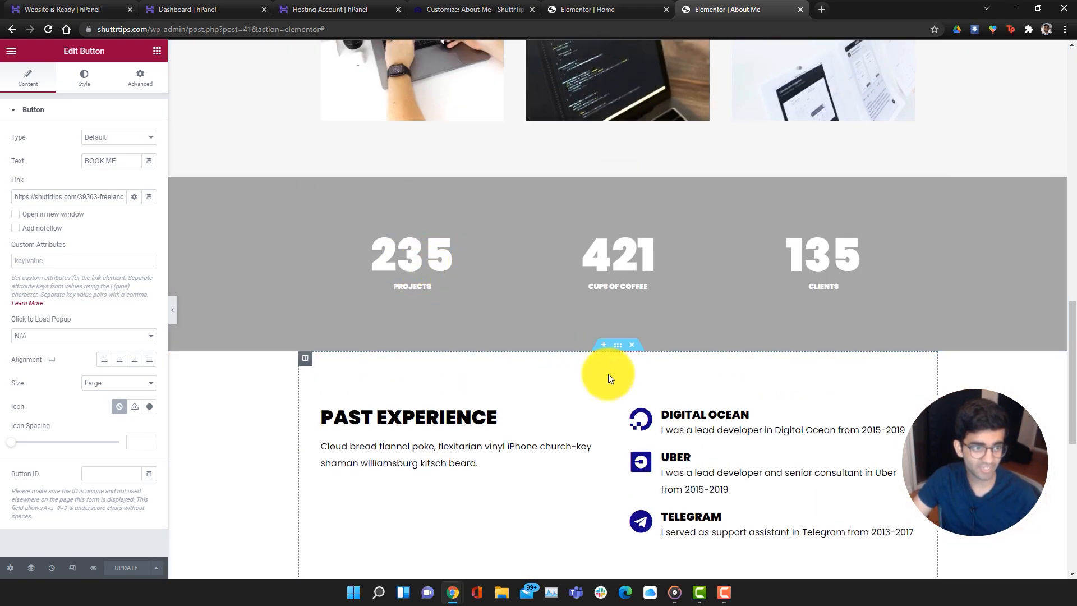
scroll(611, 369, "down", 8)
scroll(610, 365, "up", 8)
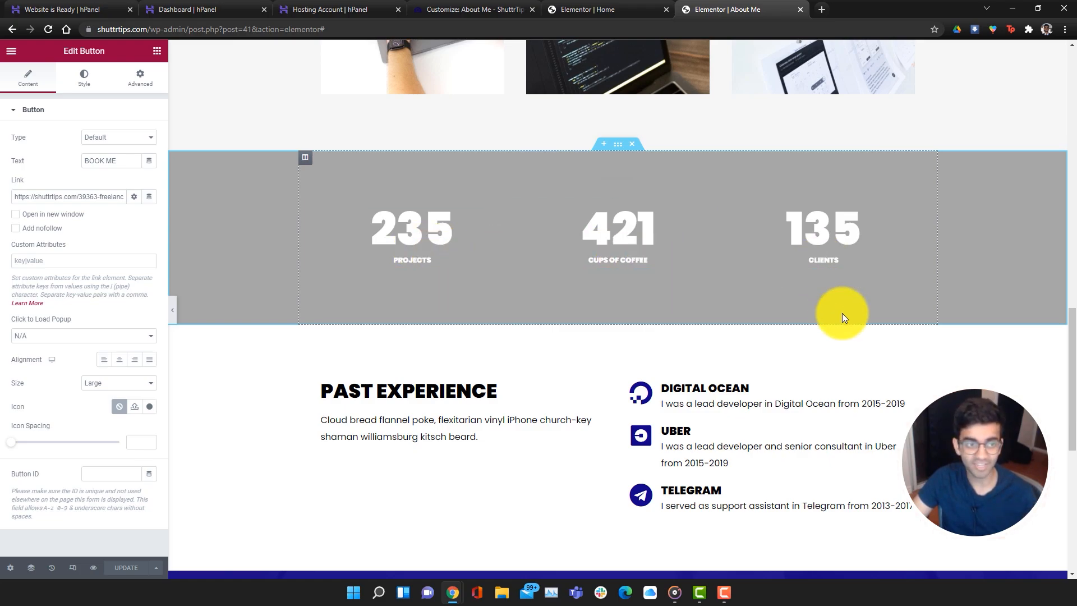
scroll(793, 358, "down", 1)
scroll(792, 358, "down", 1)
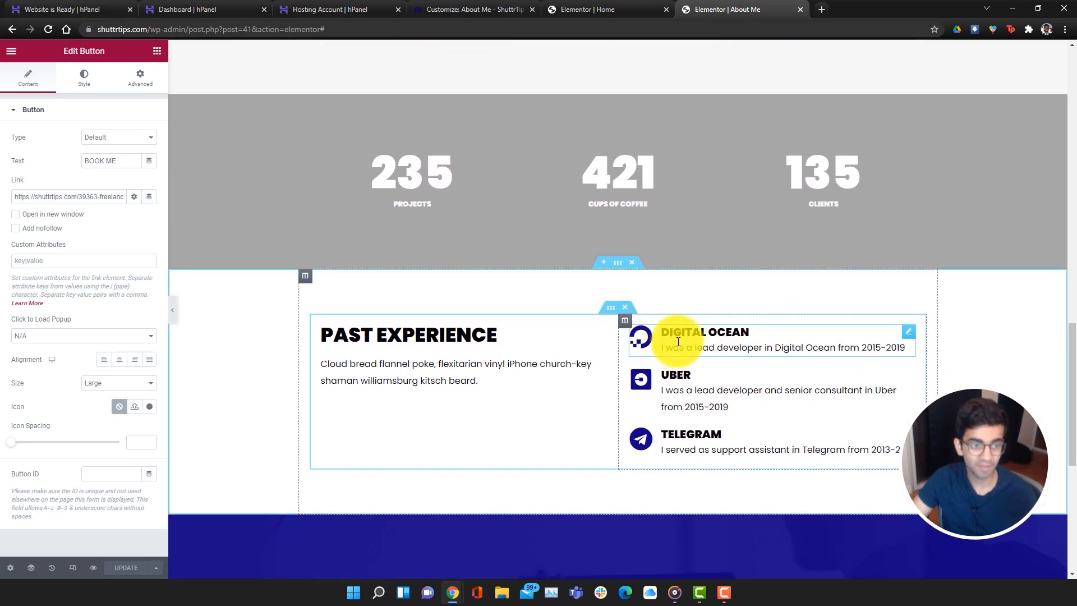
left_click(642, 343)
mouse_move(88, 183)
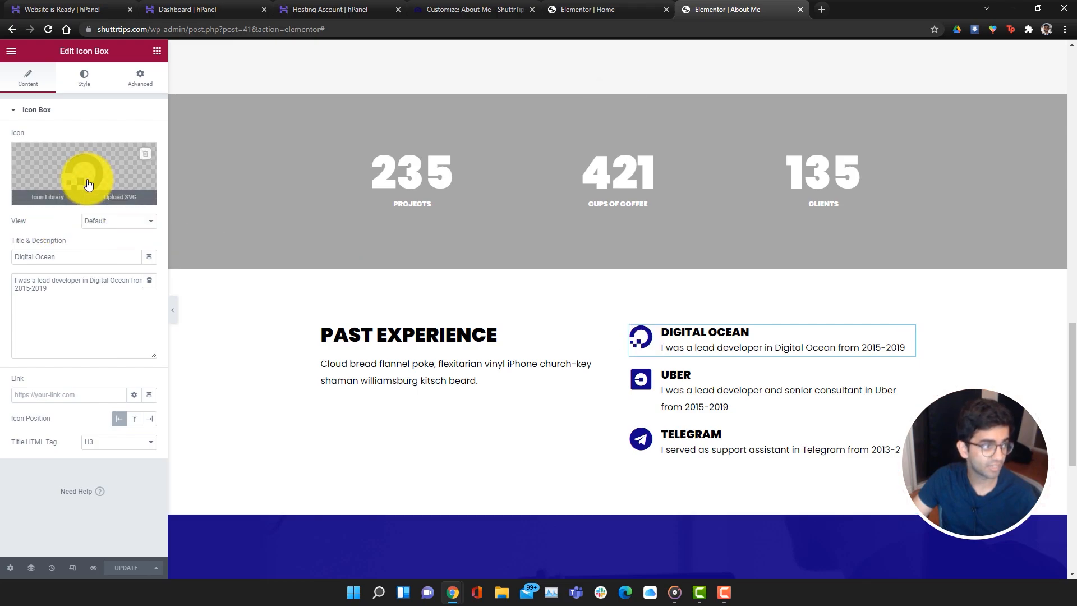
left_click(51, 197)
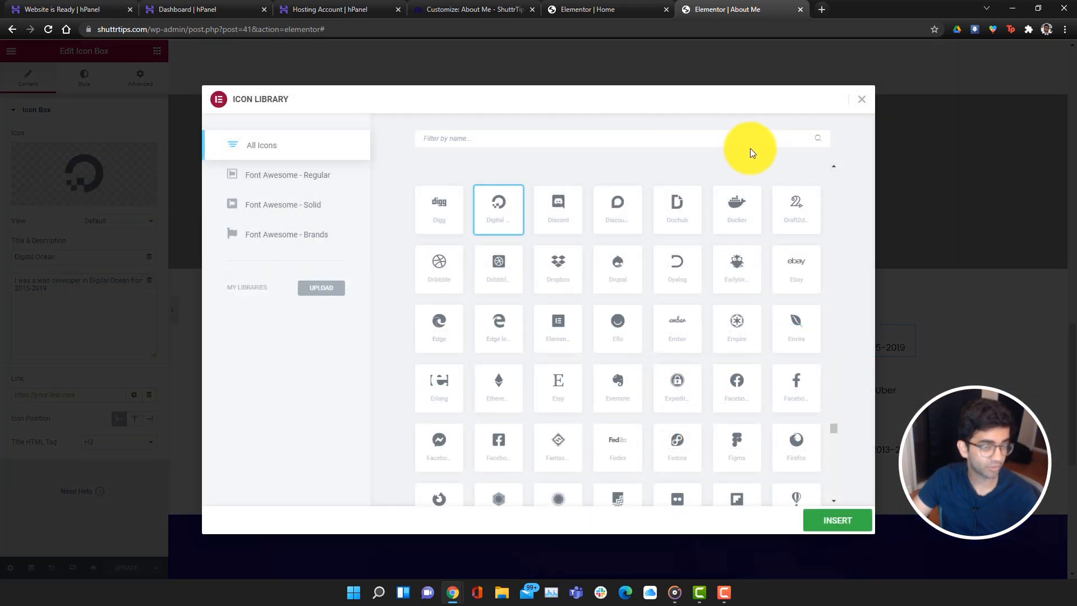
left_click(863, 101)
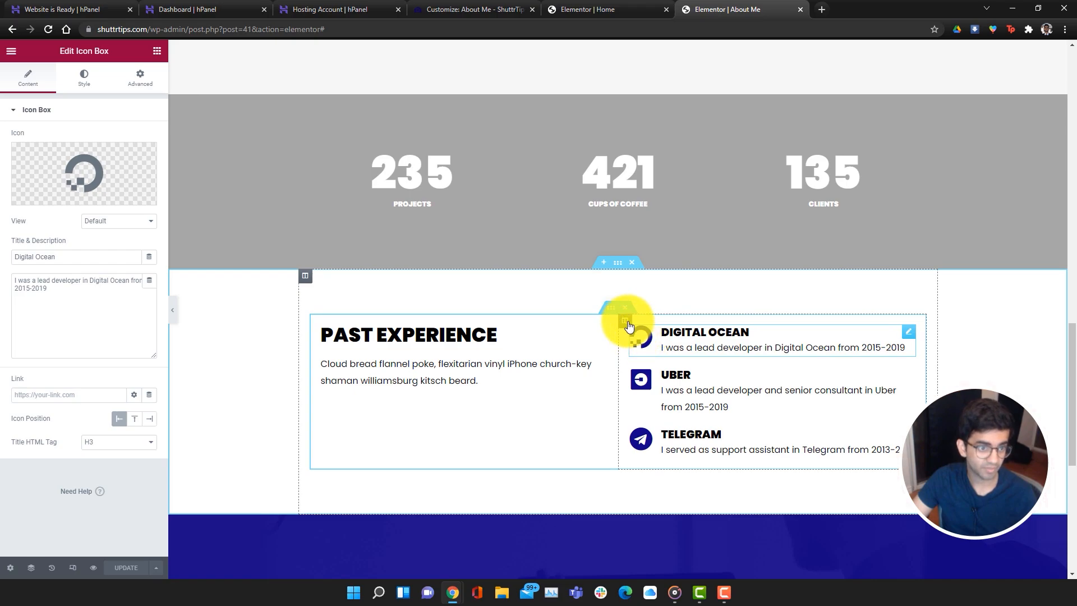
mouse_move(89, 187)
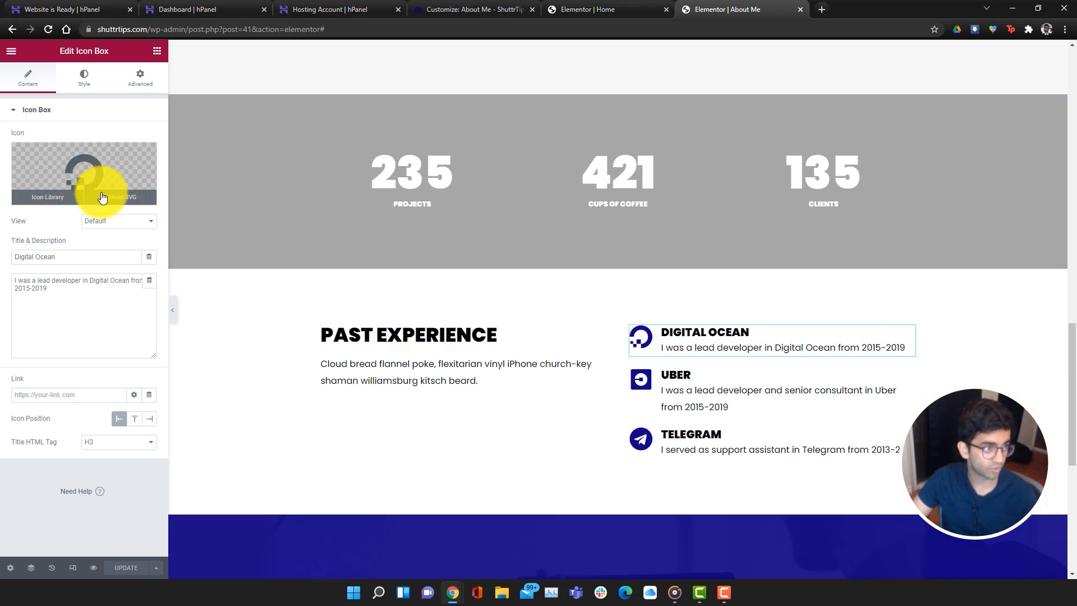
left_click(51, 197)
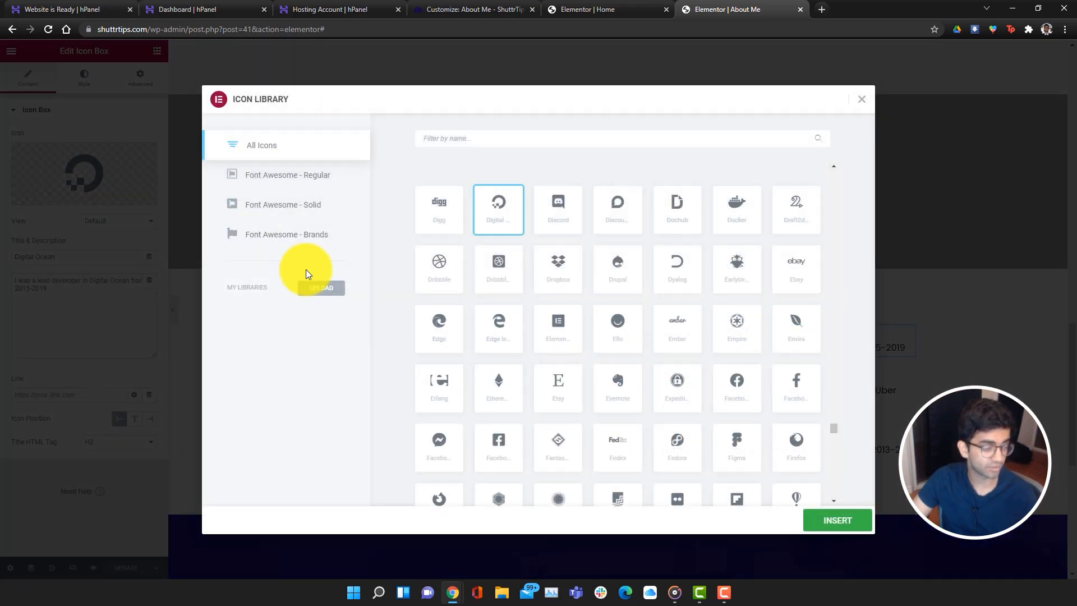
left_click(440, 146)
type("camer")
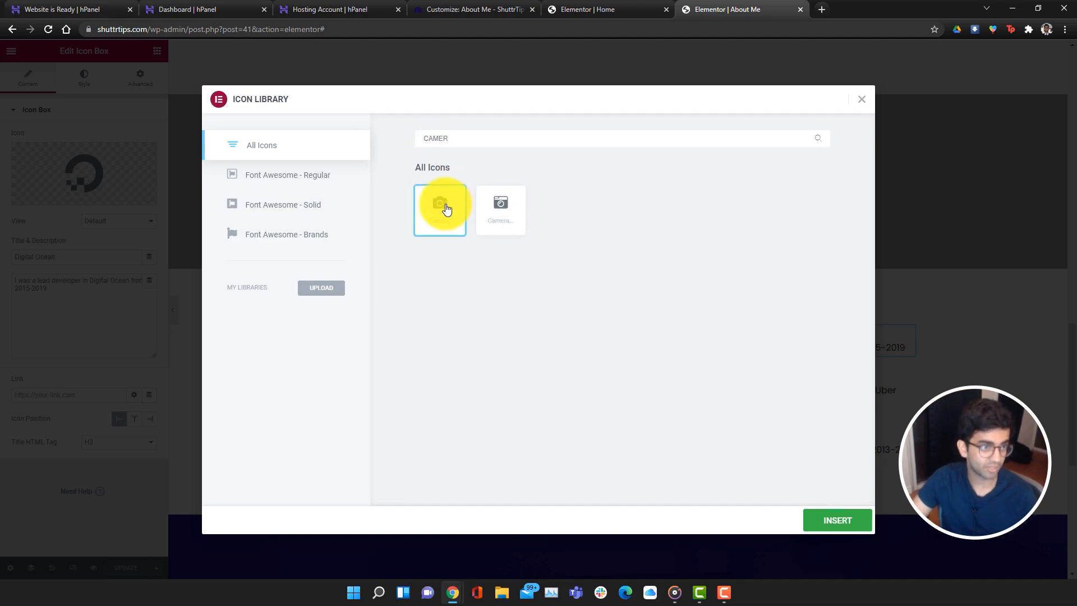
left_click(837, 519)
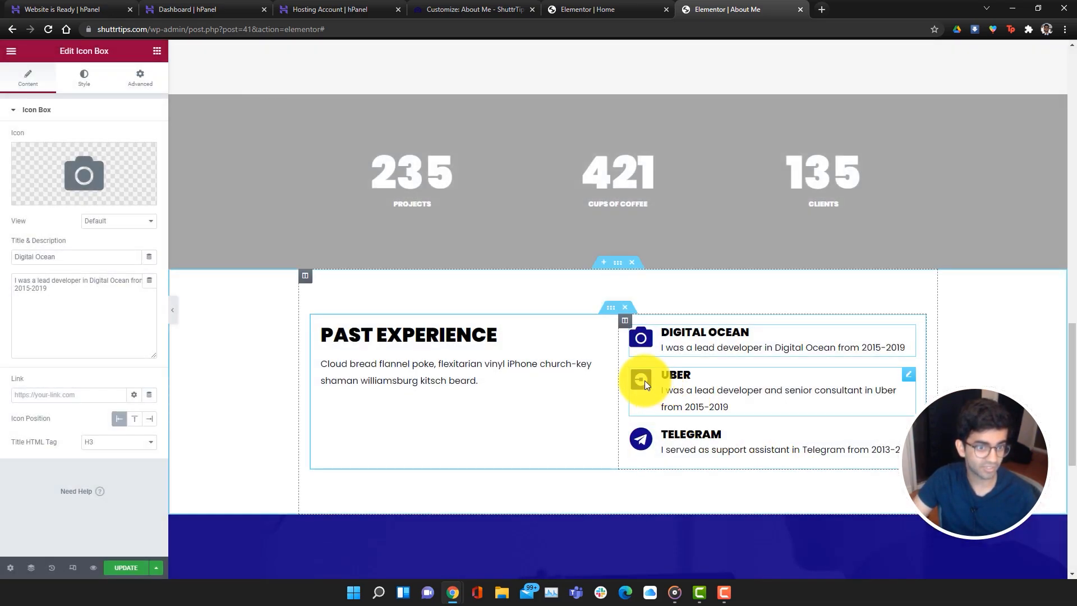
Give the Uber entry a file-video icon and the Telegram entry a photo-video icon
left_click(644, 380)
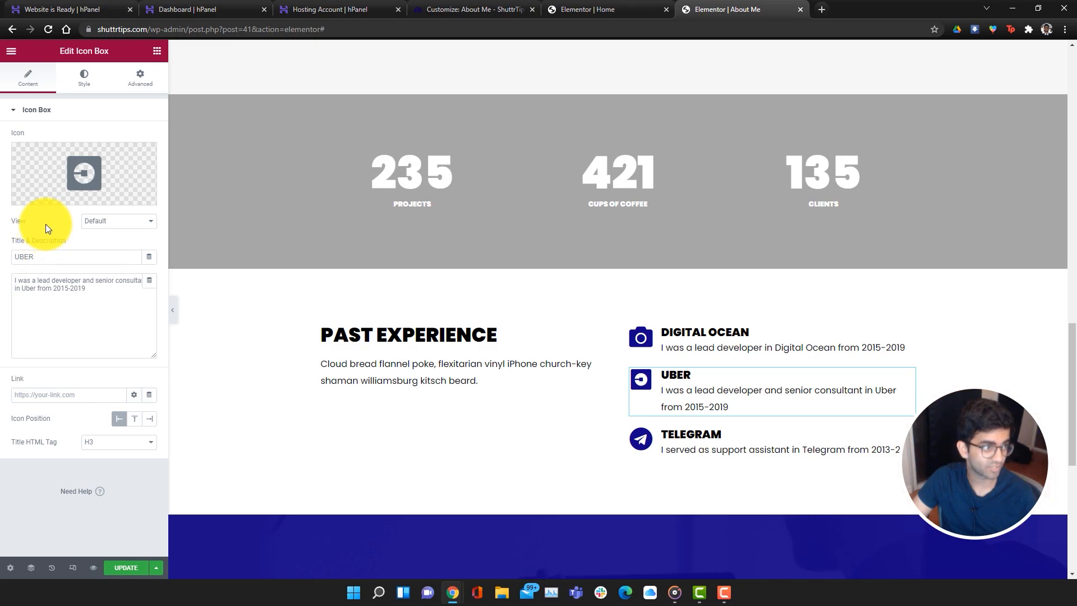
left_click(56, 199)
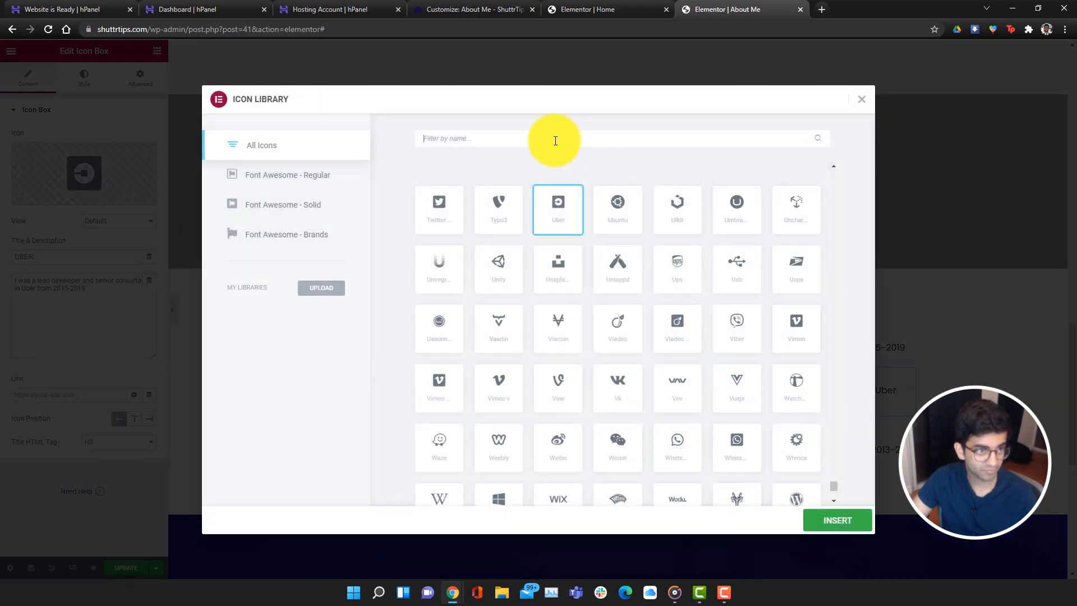
type("VIDEO")
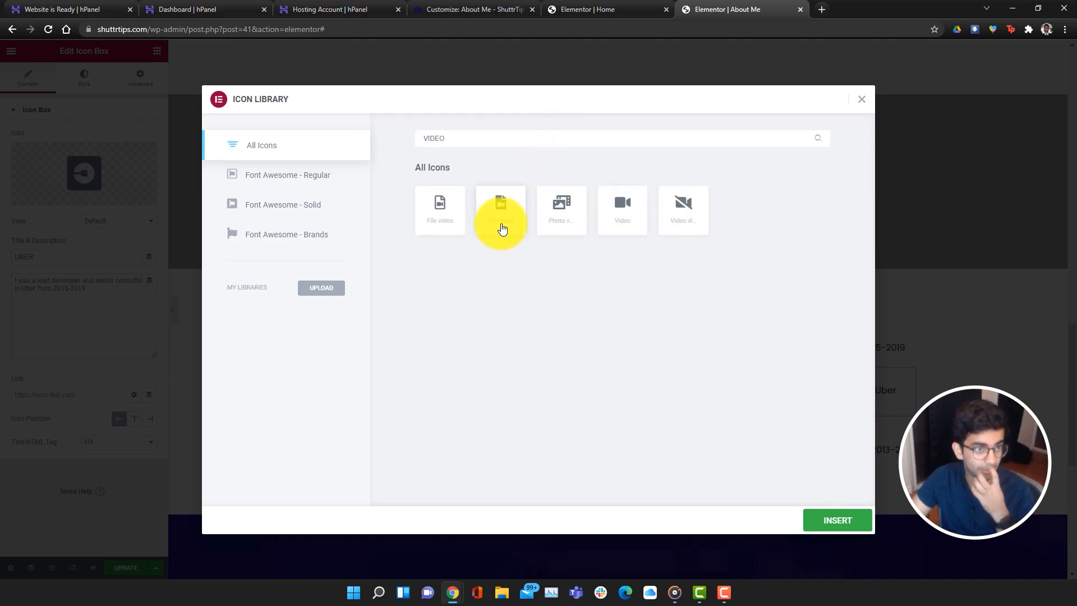
left_click(842, 527)
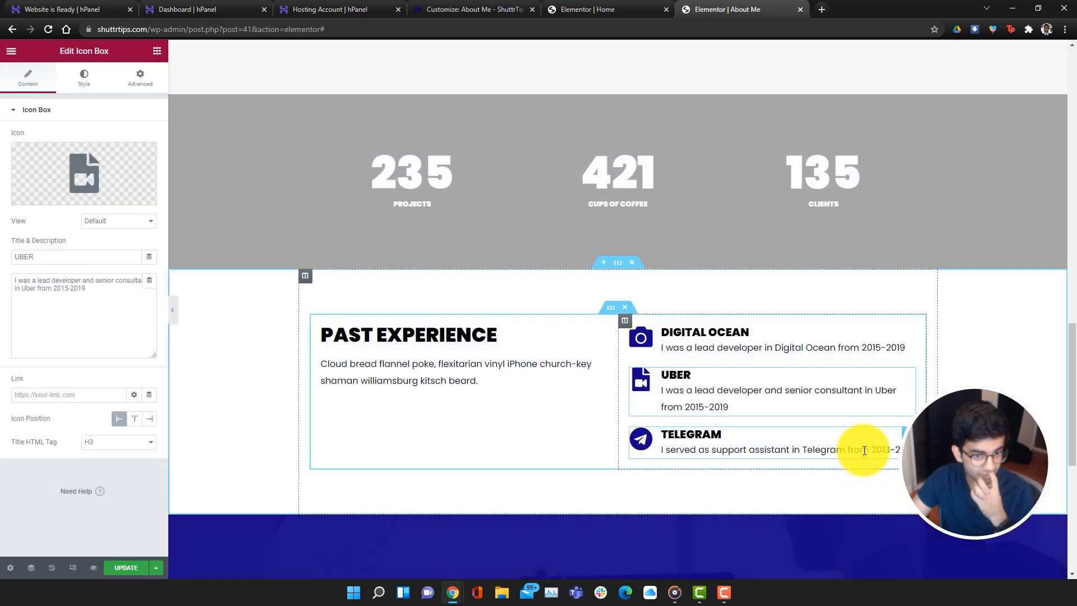
left_click(863, 449)
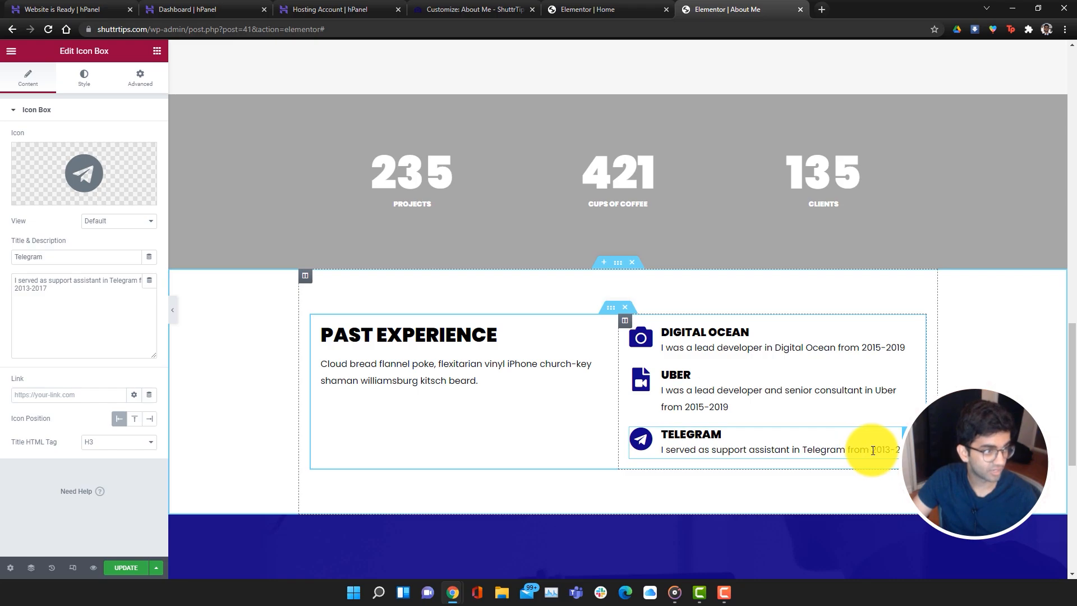
left_click(90, 179)
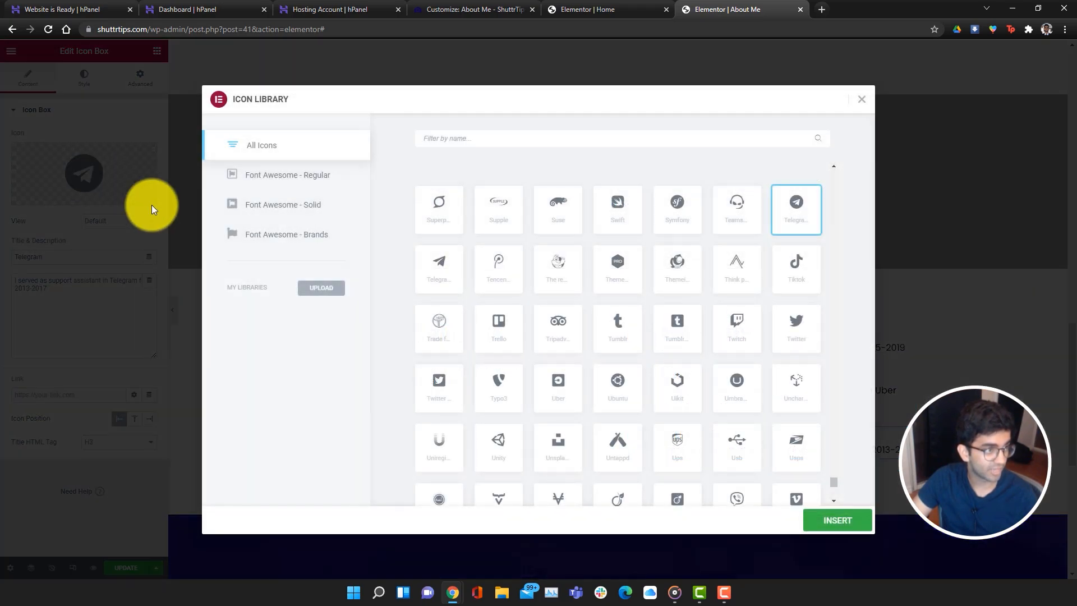
type("VIDEO")
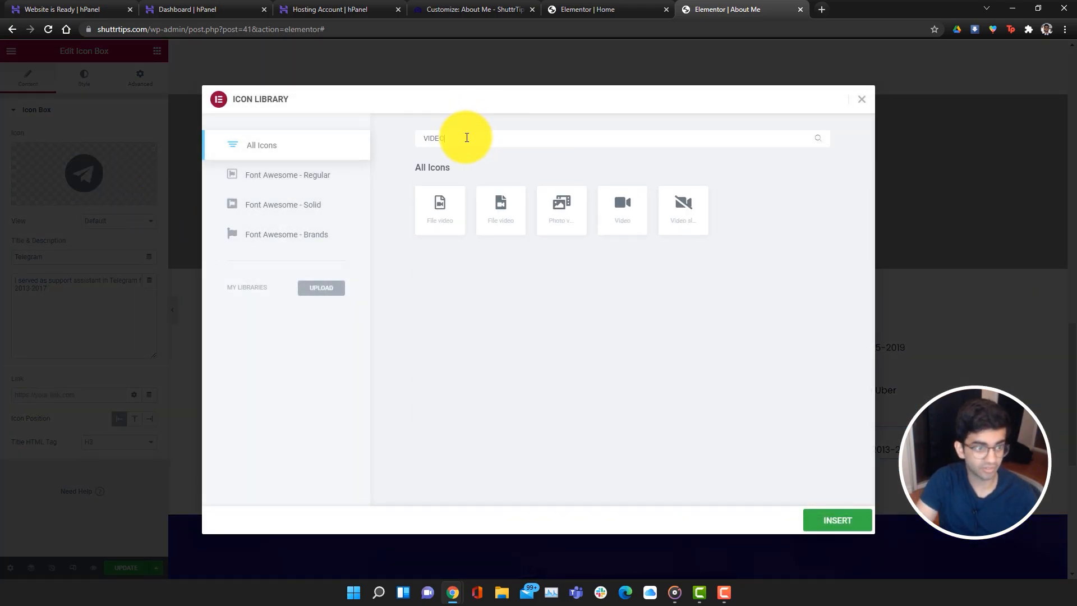
left_click(559, 210)
left_click(822, 522)
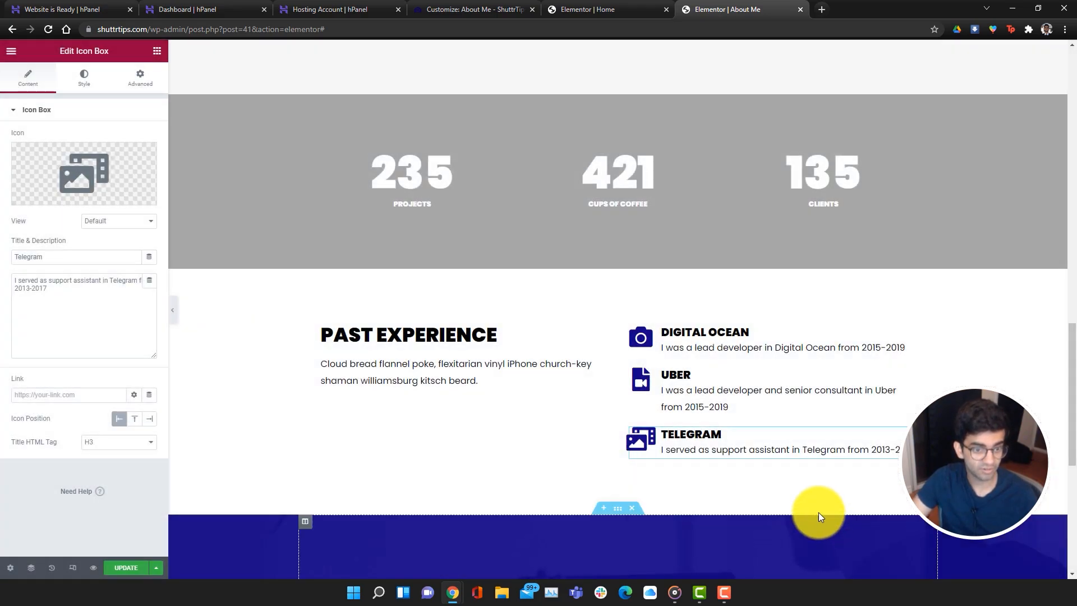
left_click(709, 339)
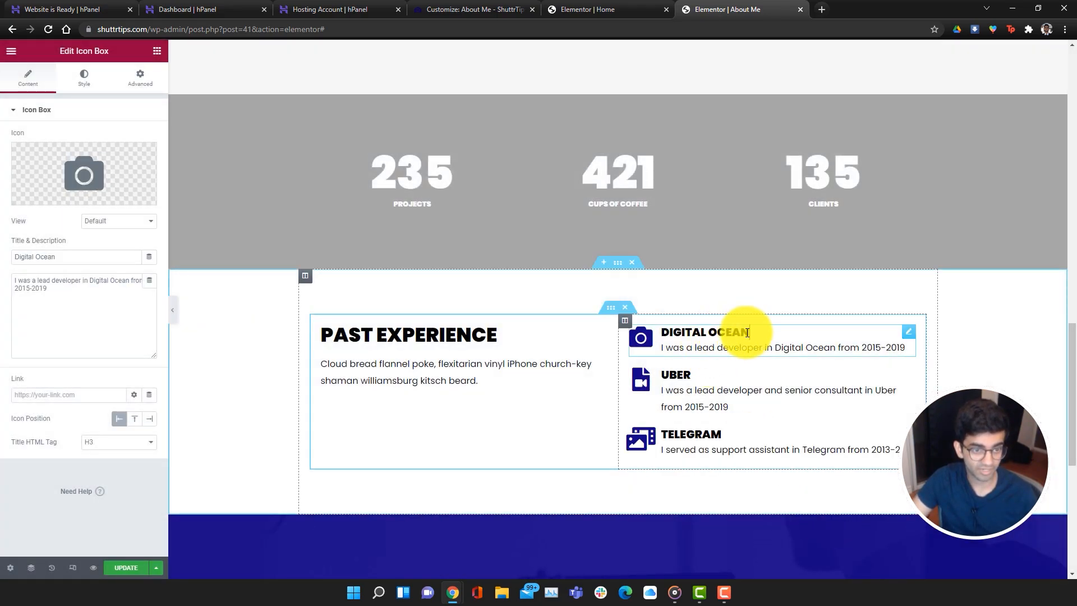
Retitle the first entry STUDIO A and change 'developer' to 'photographer' in its description
left_click_drag(750, 332, 663, 333)
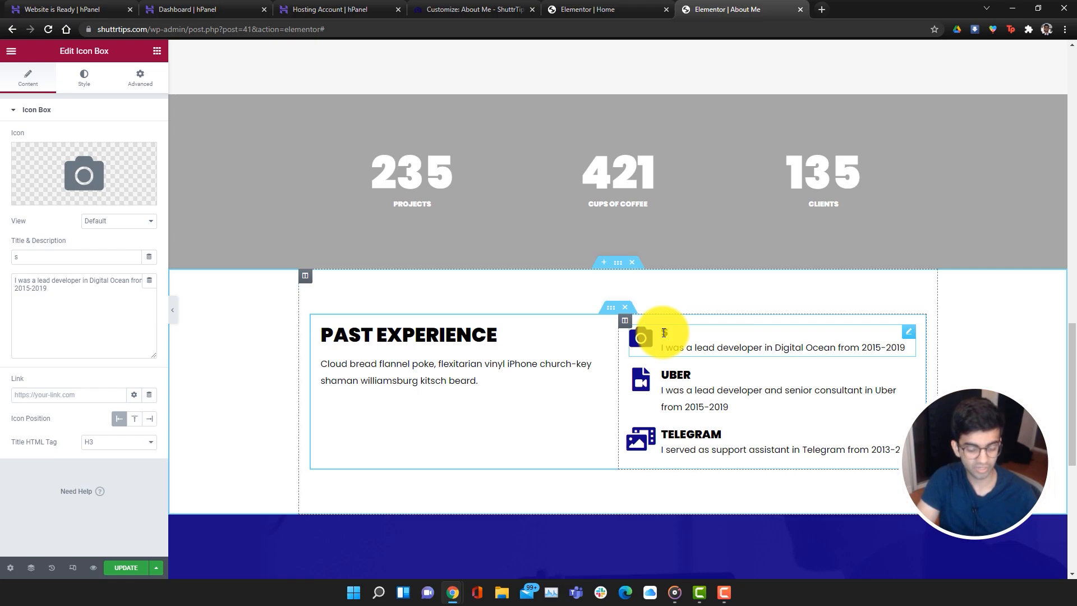
double_click(730, 348)
key("BackSpace")
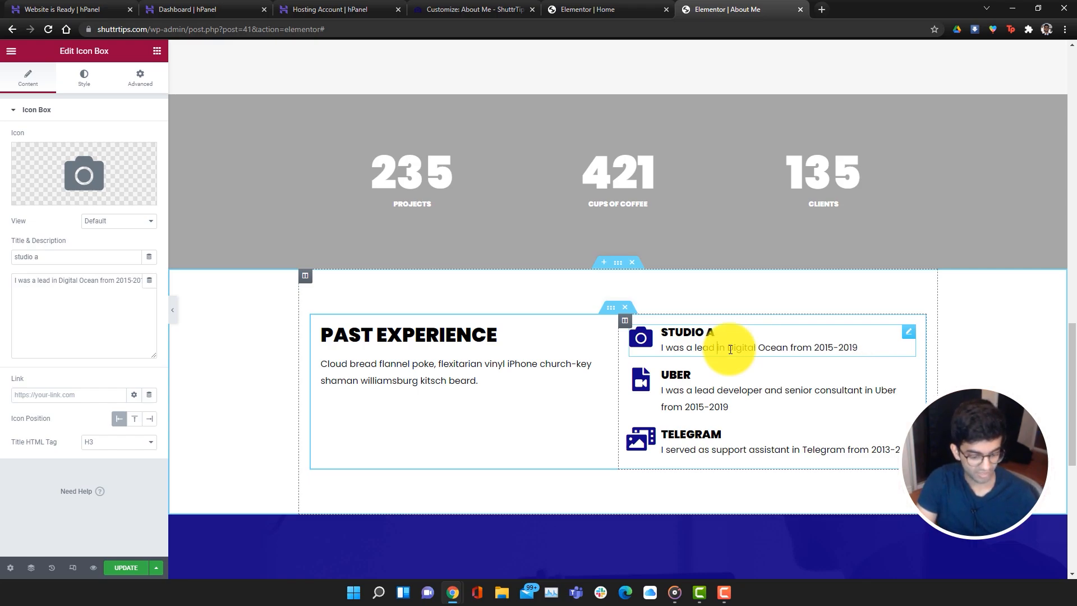
type("photogrpaher")
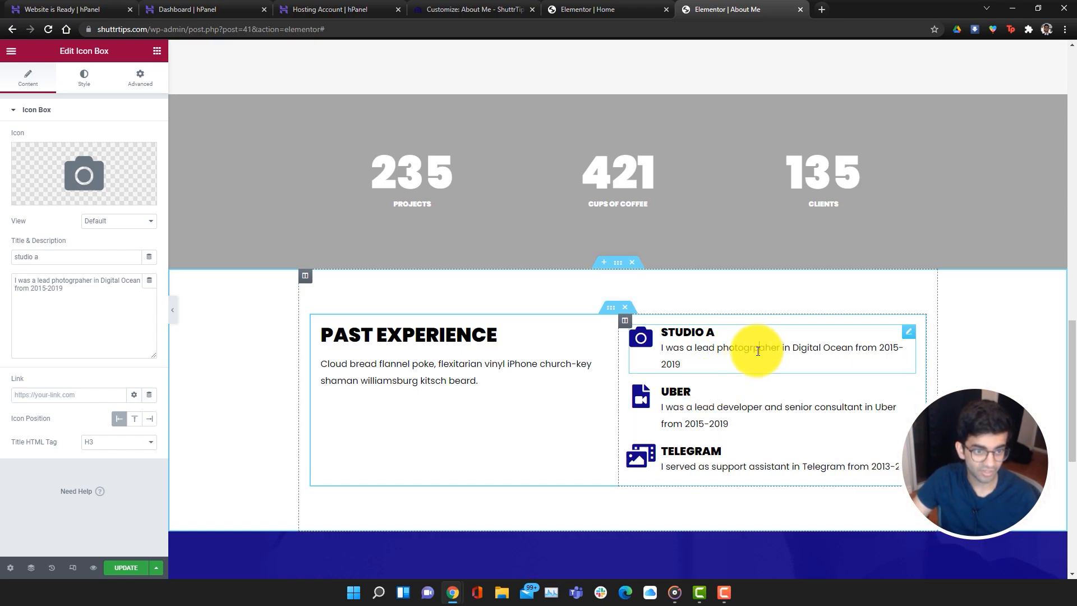
left_click(758, 351)
key("BackSpace")
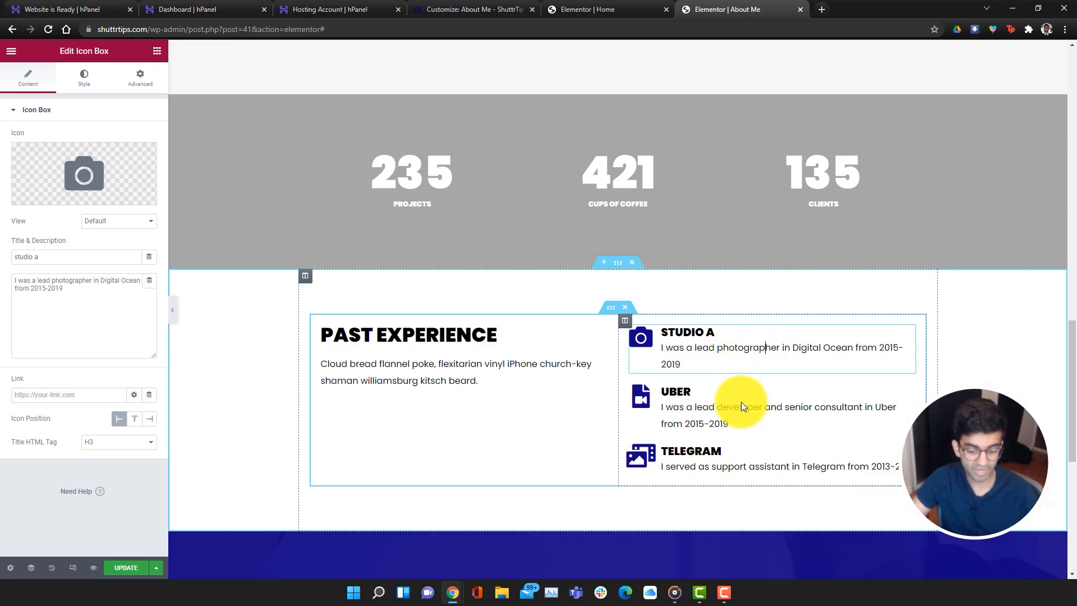
Retitle the Uber and Telegram entries STUDIO B and STUDIO C, then update the page
double_click(680, 389)
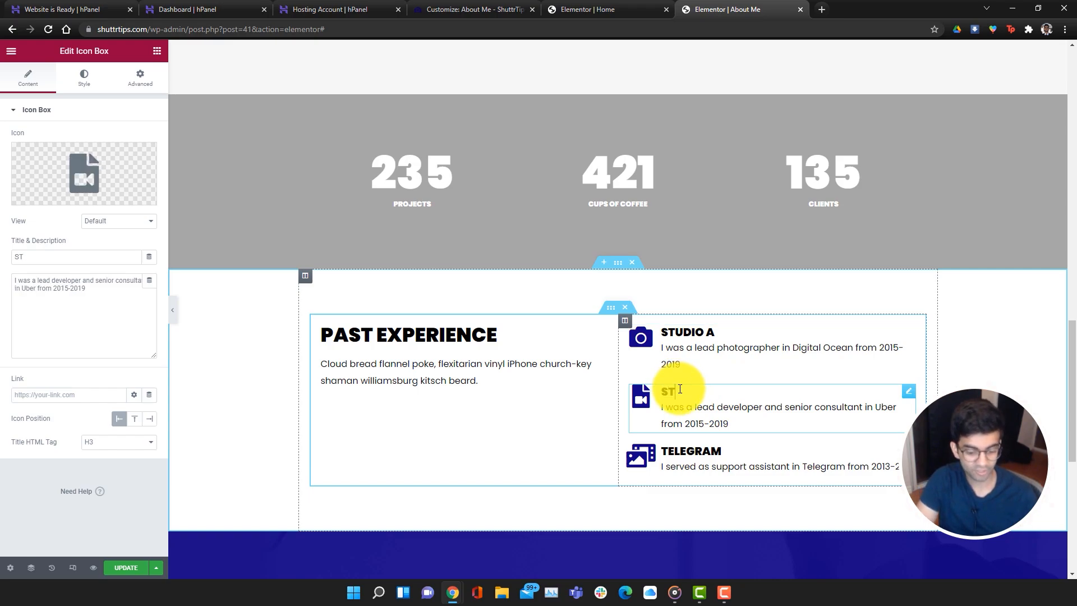
double_click(709, 449)
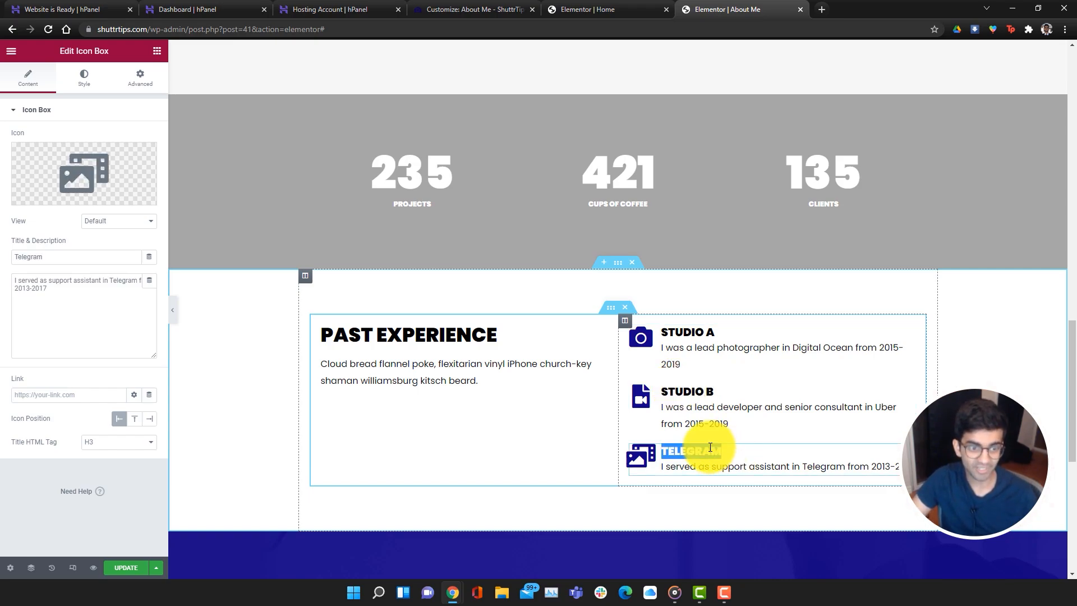
type("STUDIO C")
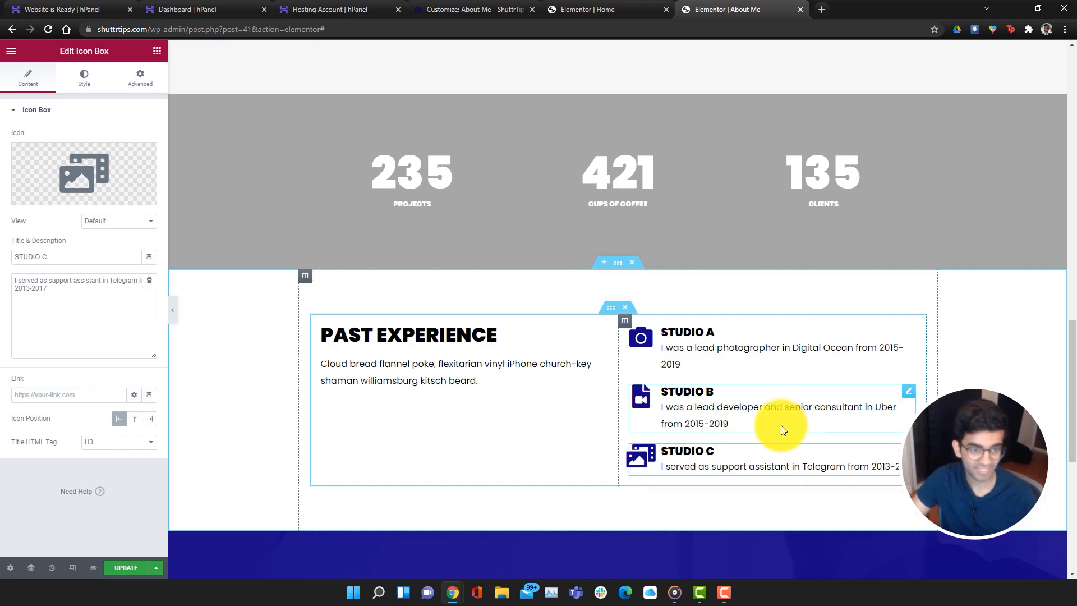
left_click(774, 422)
scroll(862, 391, "up", 15)
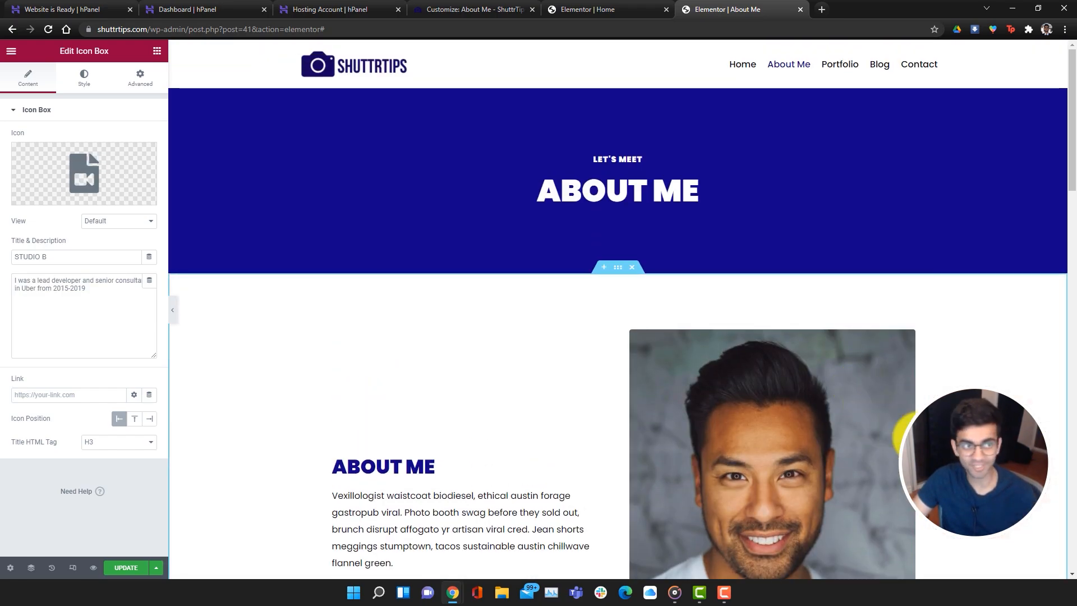
left_click(128, 567)
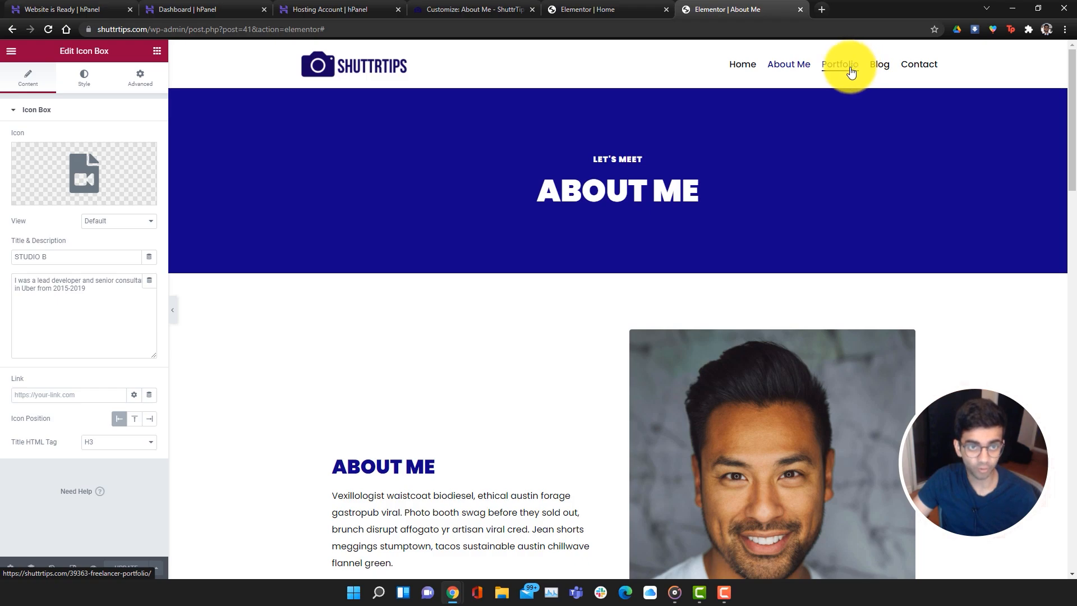
Open the Contact page in a new tab and launch Edit with Elementor
left_click(931, 73)
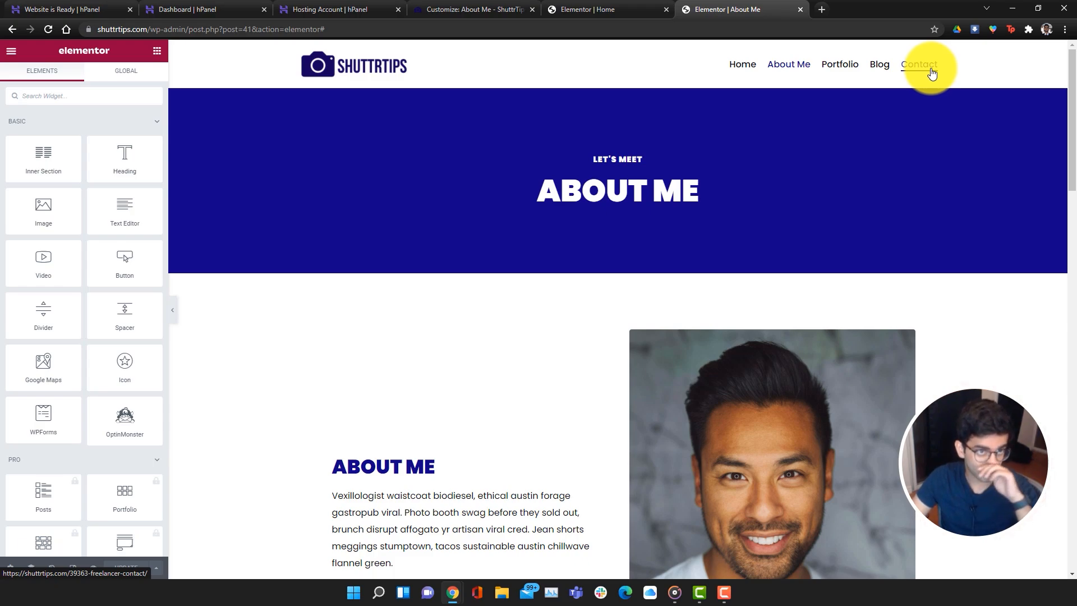
right_click(931, 71)
left_click(940, 71)
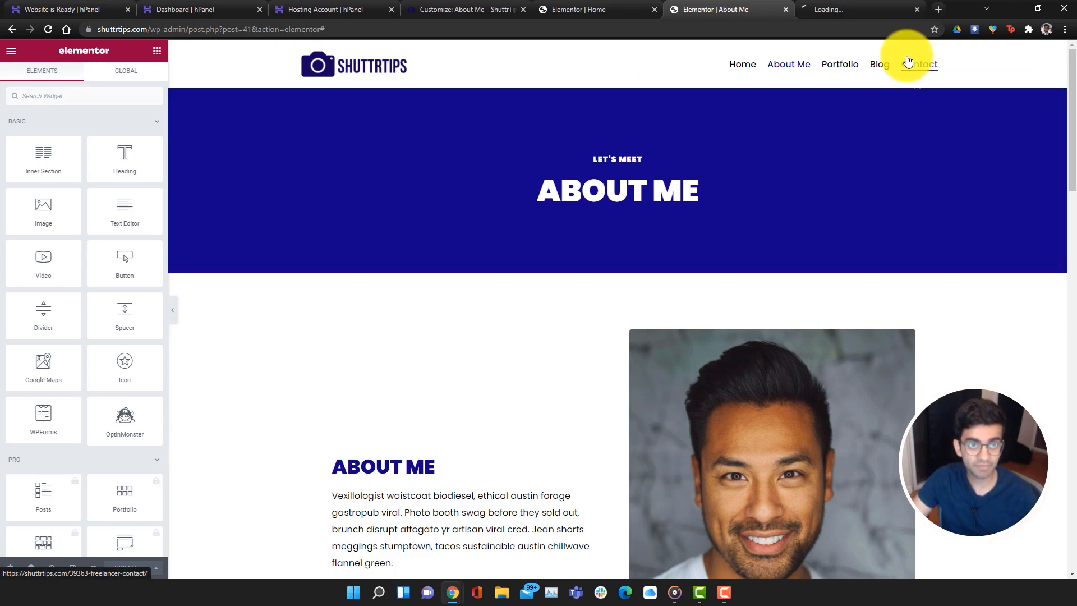
left_click(881, 11)
scroll(682, 452, "down", 10)
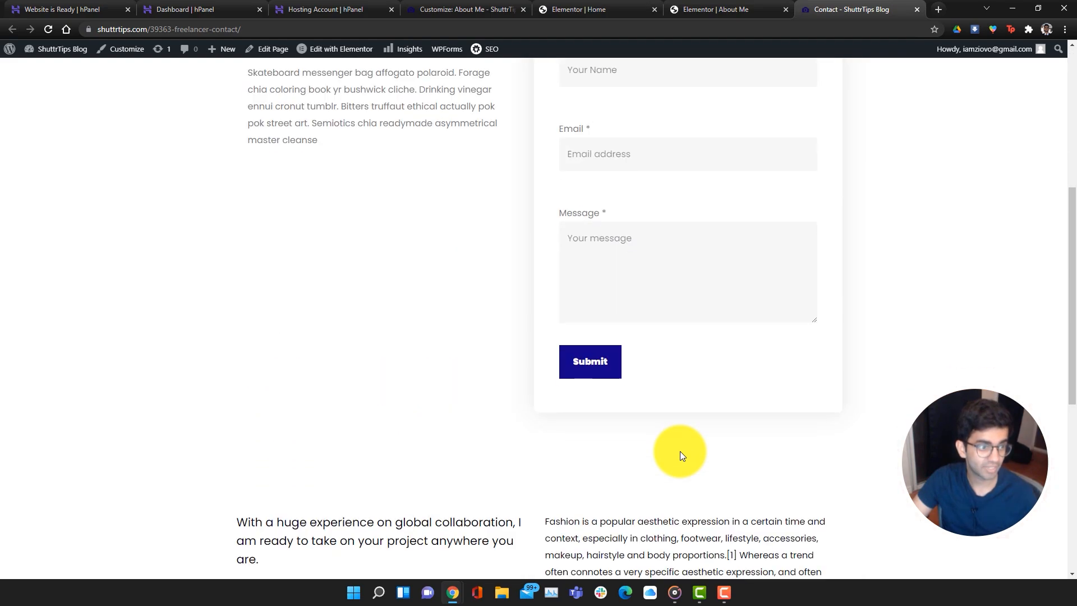
scroll(773, 454, "up", 10)
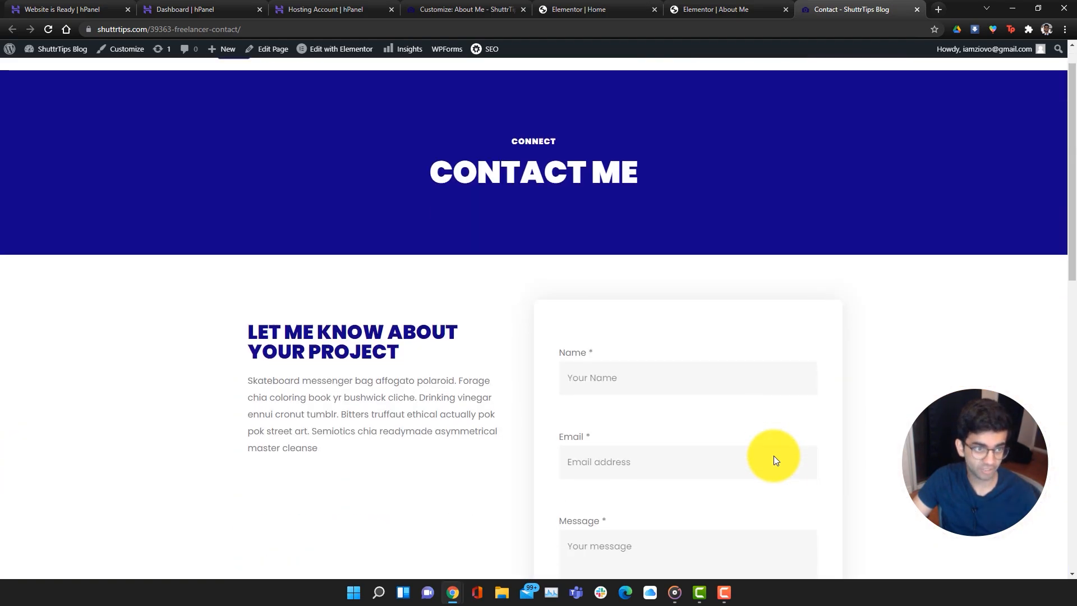
scroll(773, 455, "down", 7)
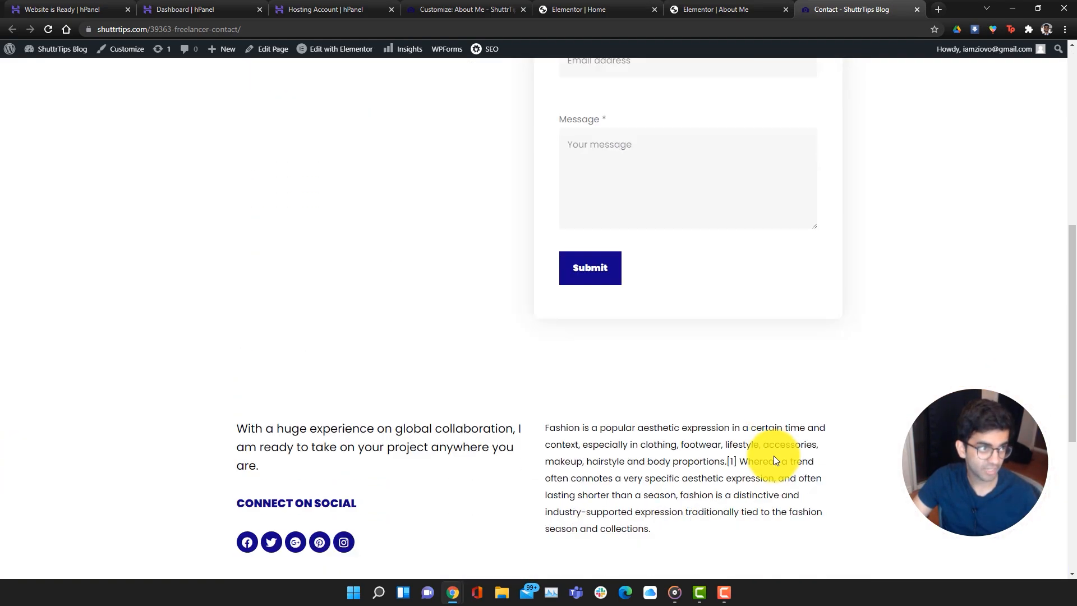
left_click(344, 49)
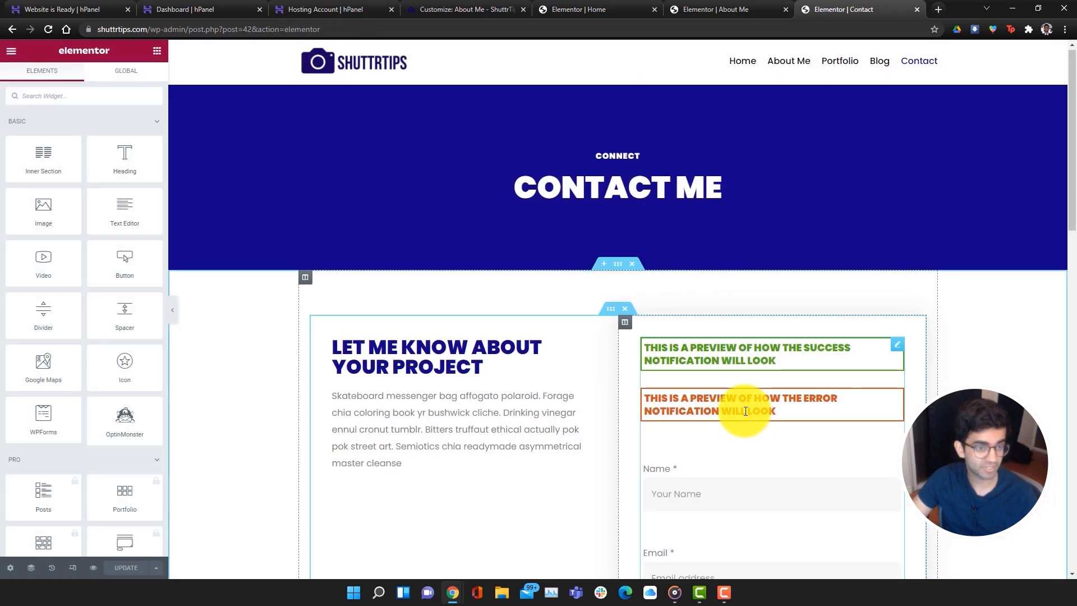
Replace the form's placeholder Send To address with the owner's e-mail and update the page
scroll(745, 409, "down", 3)
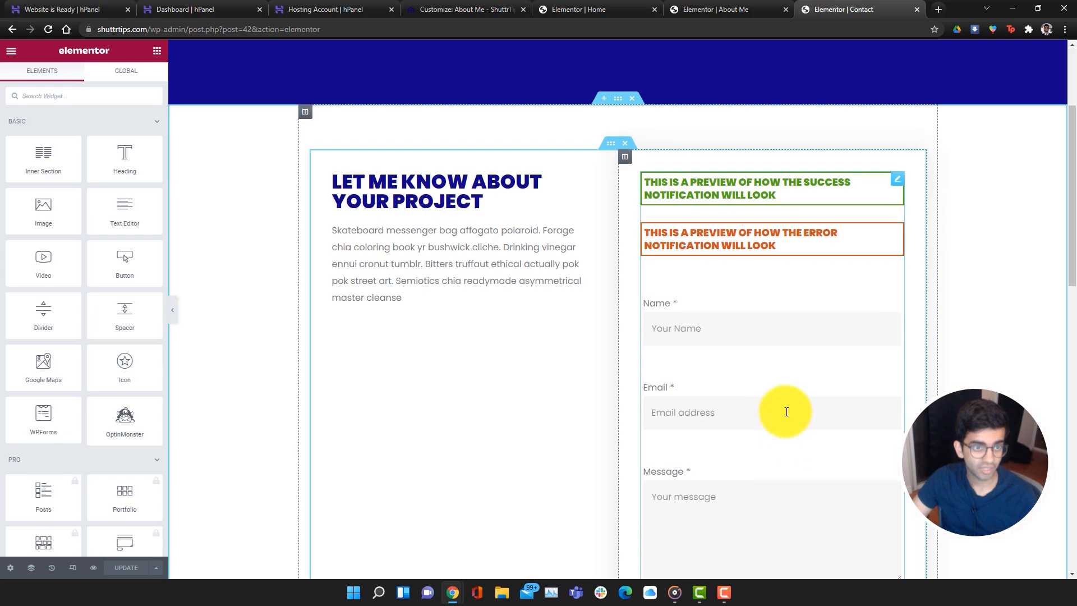
scroll(786, 409, "down", 4)
left_click(653, 344)
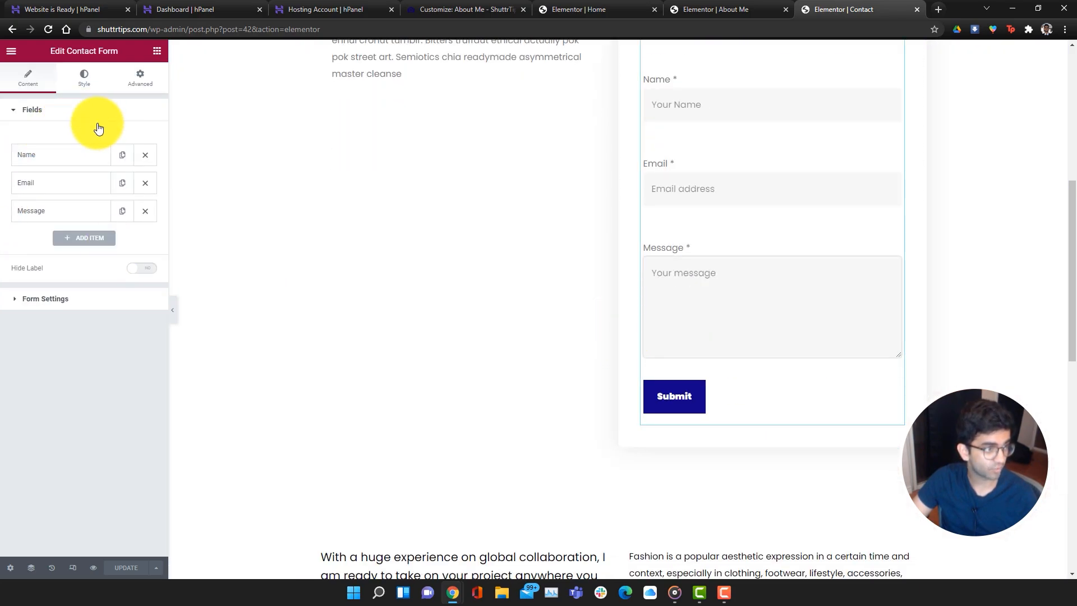
left_click(61, 303)
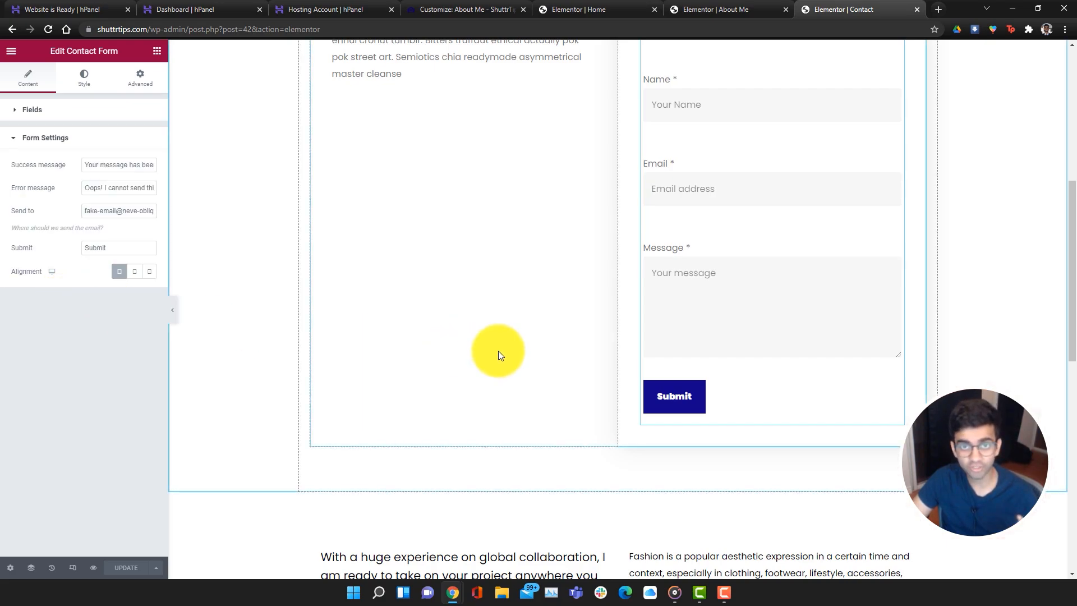
left_click_drag(85, 211, 191, 208)
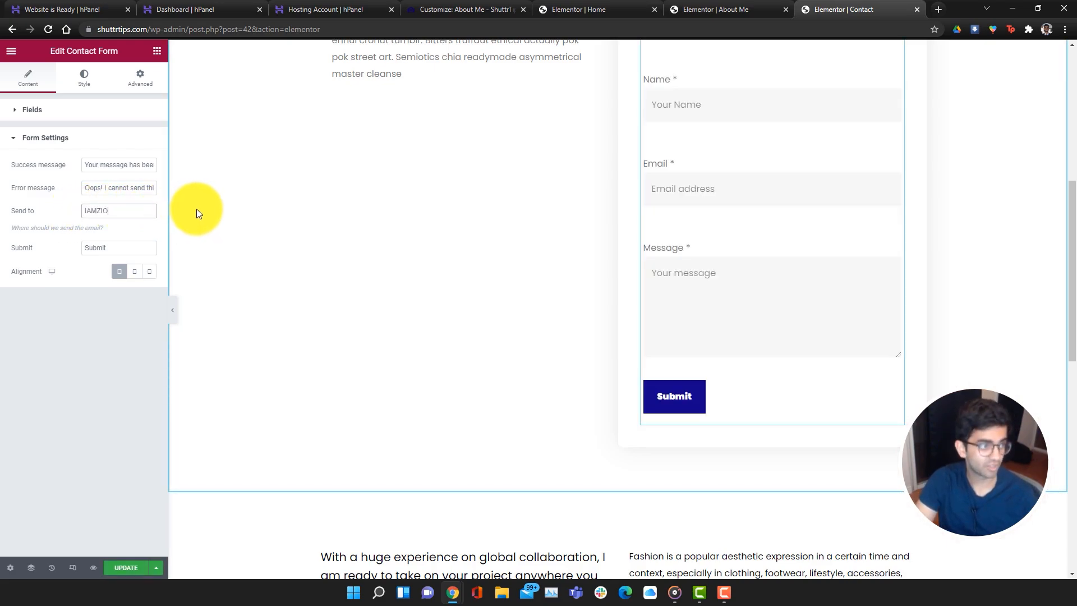
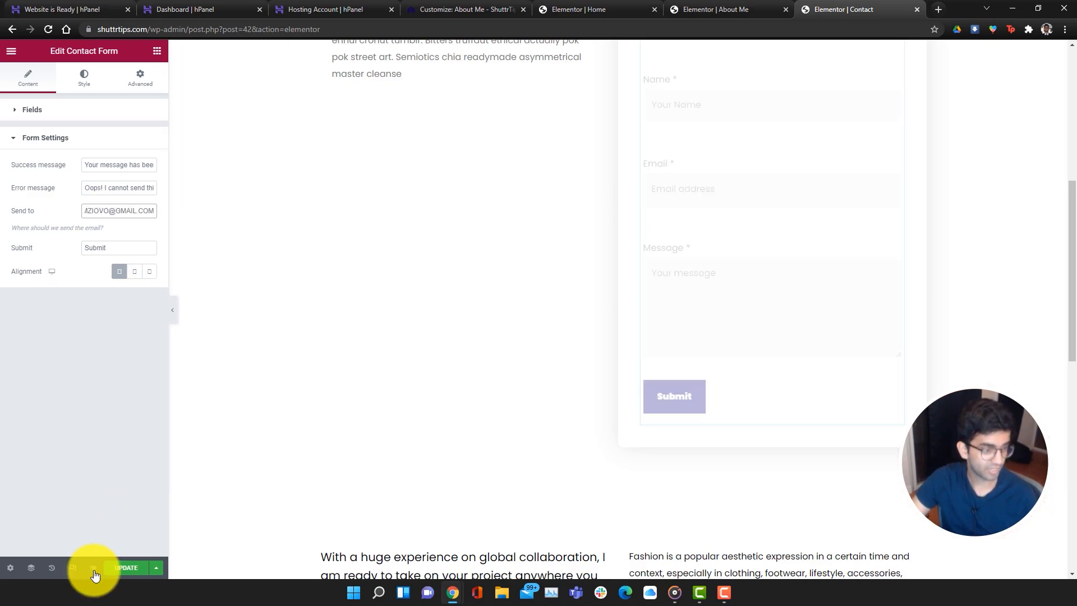
left_click(126, 568)
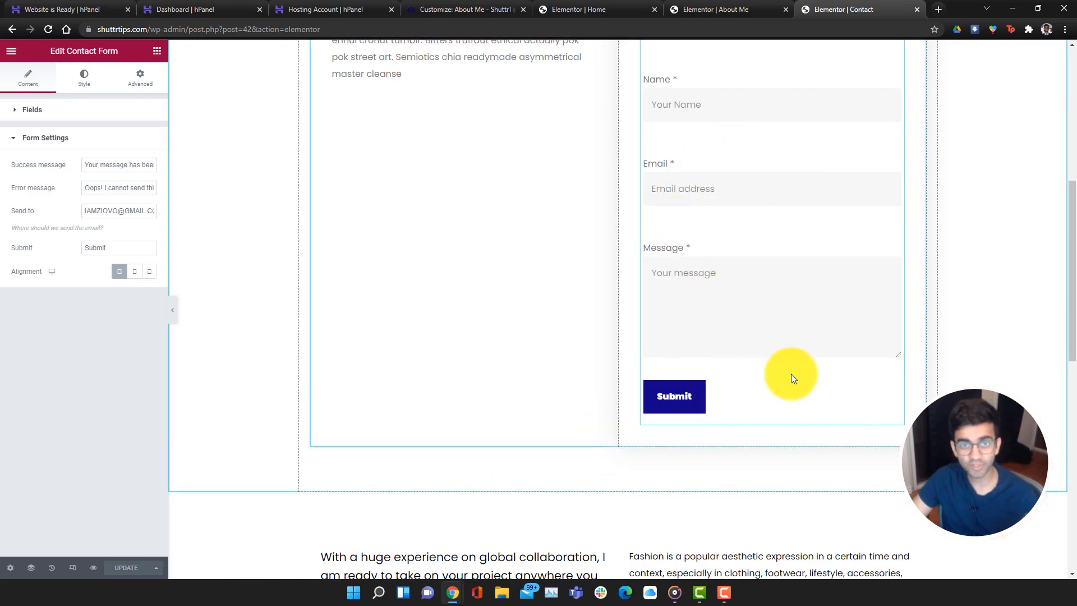
scroll(794, 375, "up", 7)
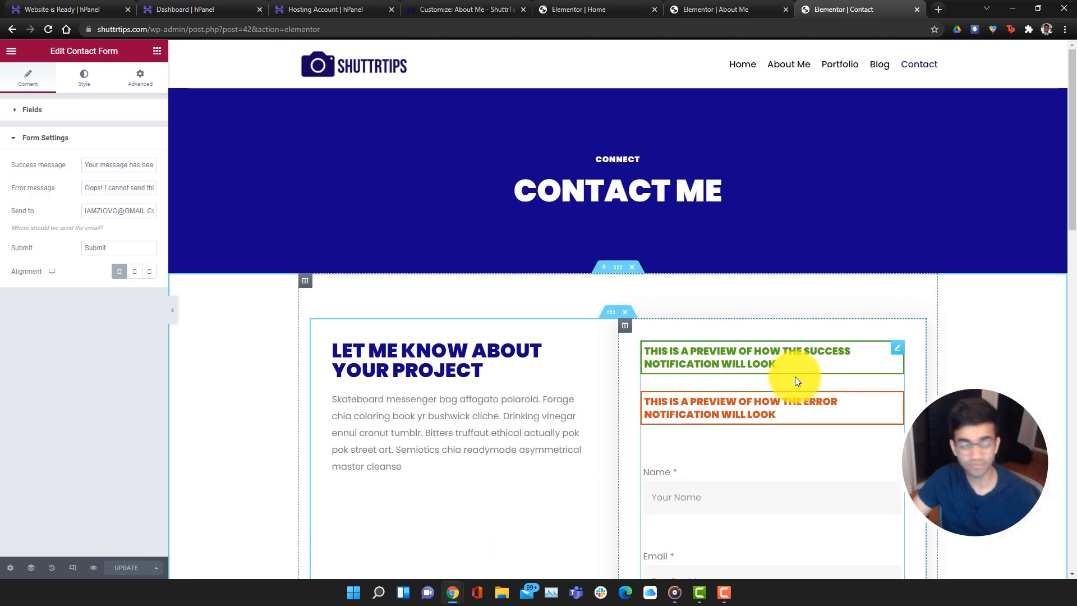
Review the form's Name, Email and Message fields and the page preview, then return to the widget list
left_click(16, 115)
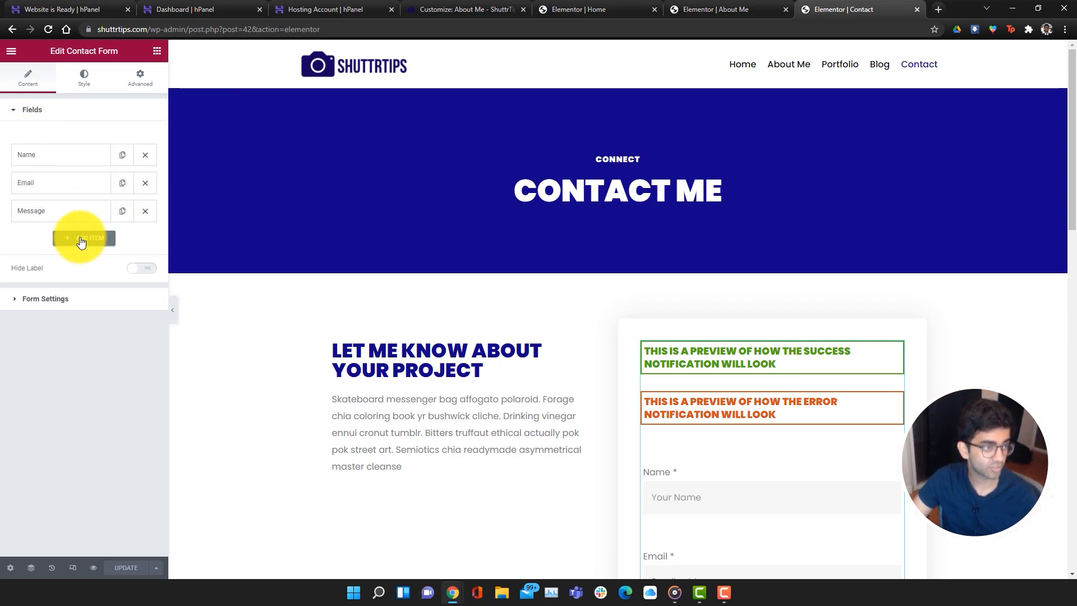
scroll(634, 345, "down", 4)
scroll(661, 355, "down", 3)
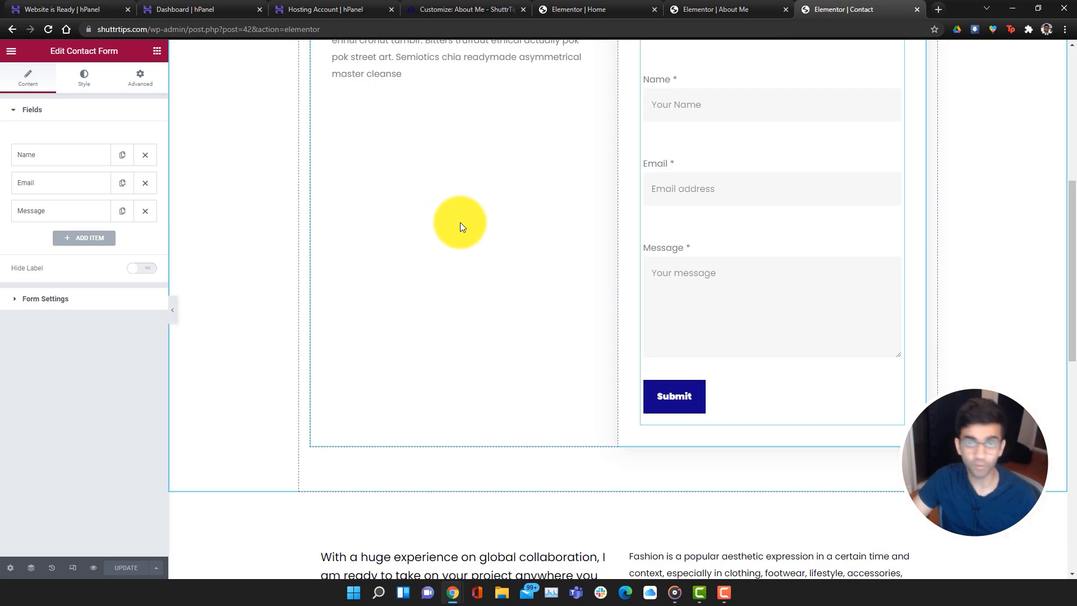
scroll(695, 325, "down", 4)
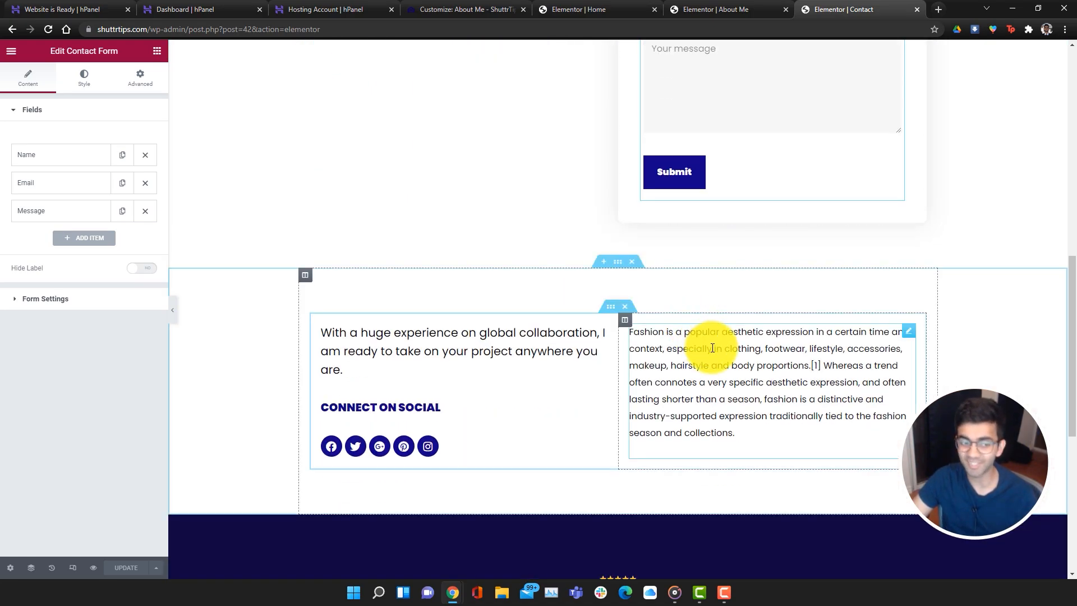
scroll(709, 344, "down", 4)
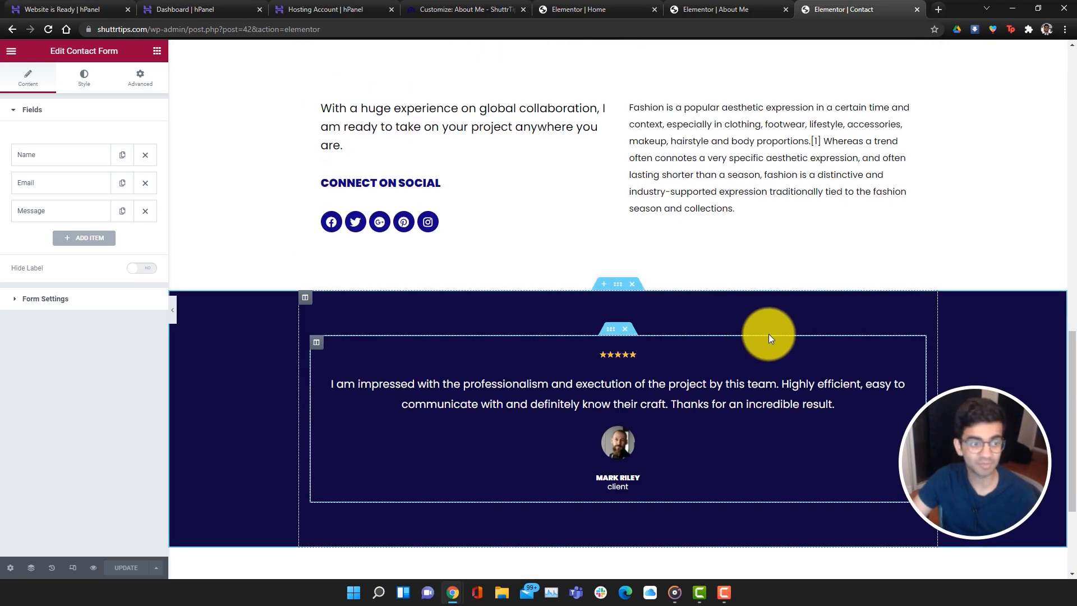
scroll(768, 335, "up", 10)
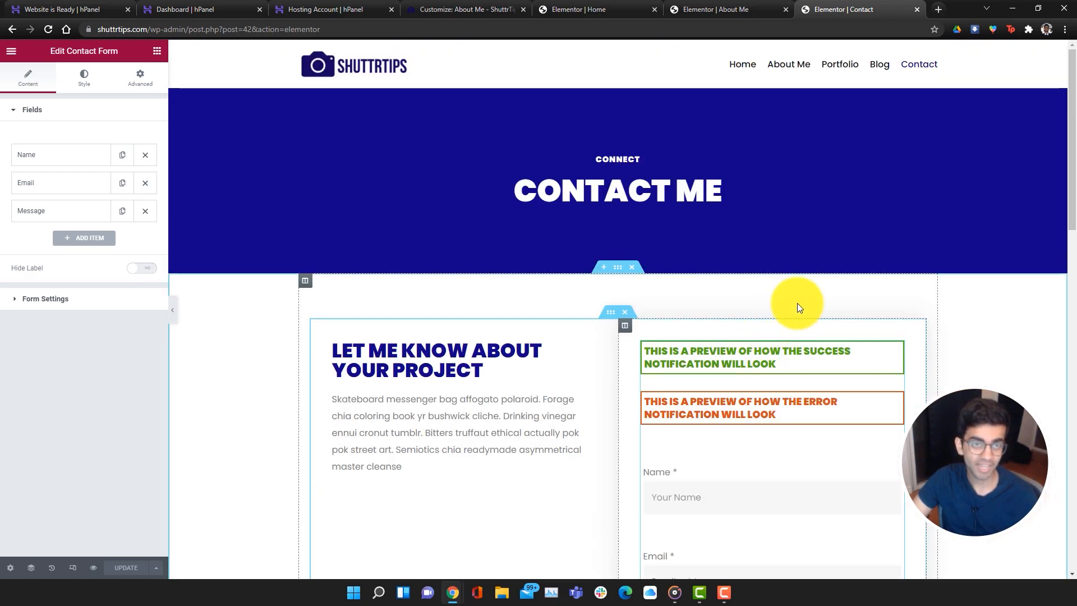
left_click(883, 69)
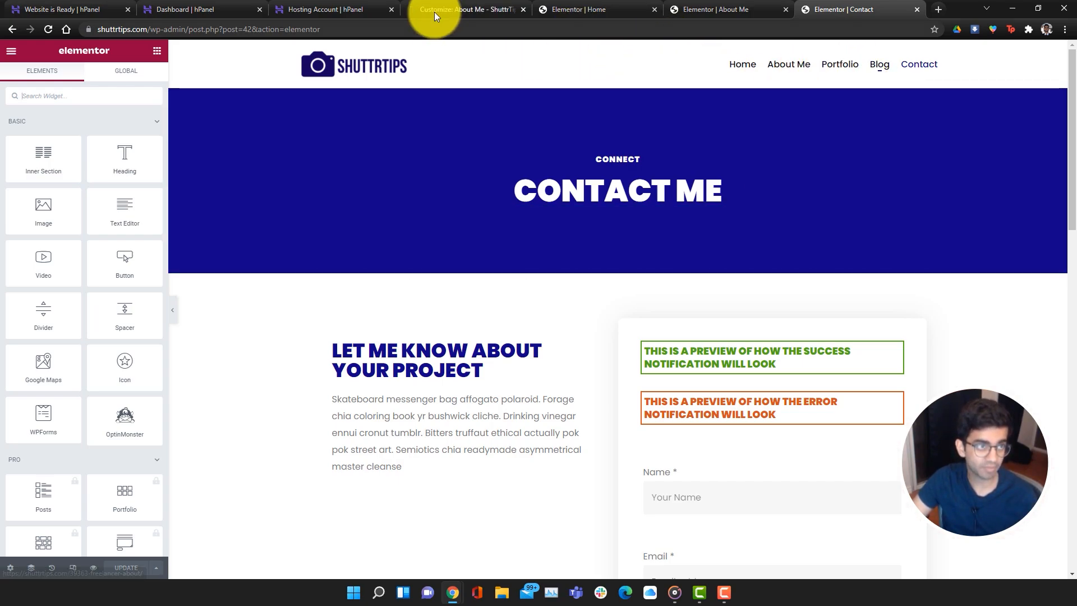
Load the admin dashboard at shuttrtips.com/wp-admin/ in the About Me page's tab
left_click(473, 9)
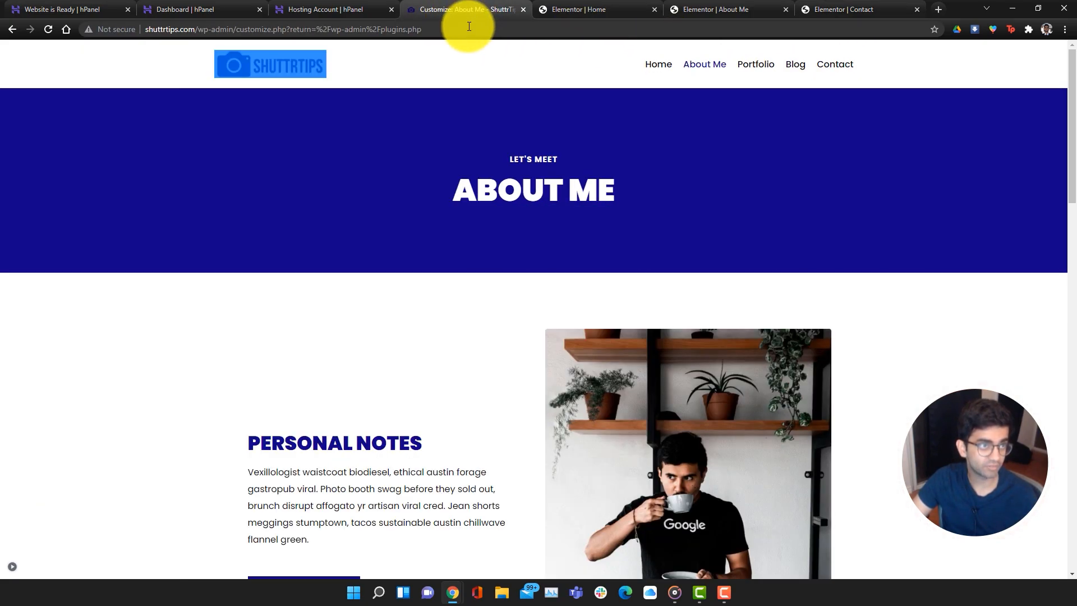
left_click(241, 26)
type("shuttrtips.com/wp-admin/")
key("Return")
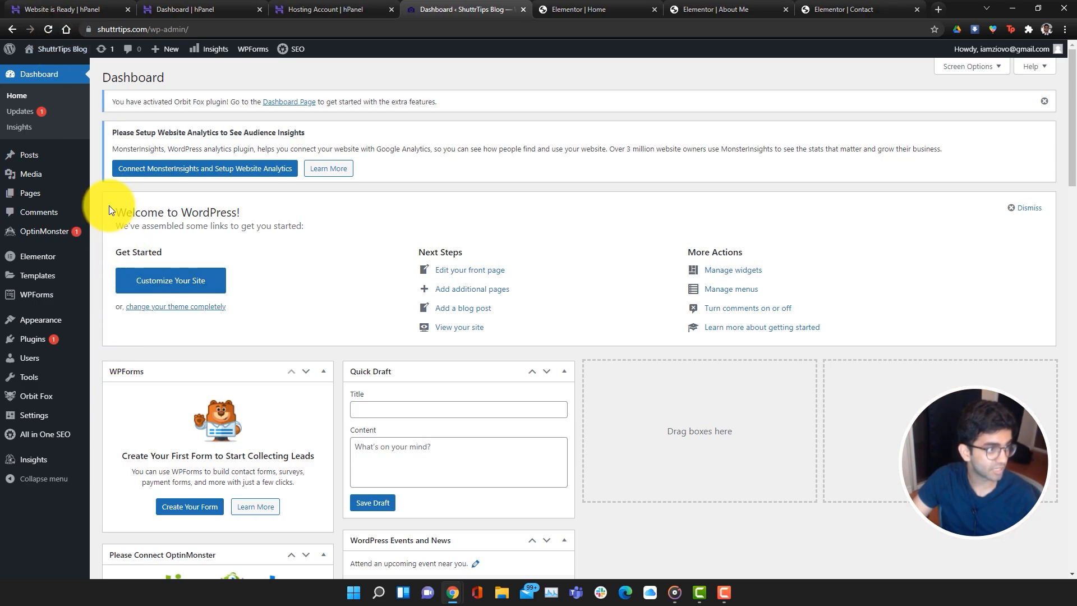
Open the Pages list and check the Blog page's bulk actions without changing anything
left_click(34, 193)
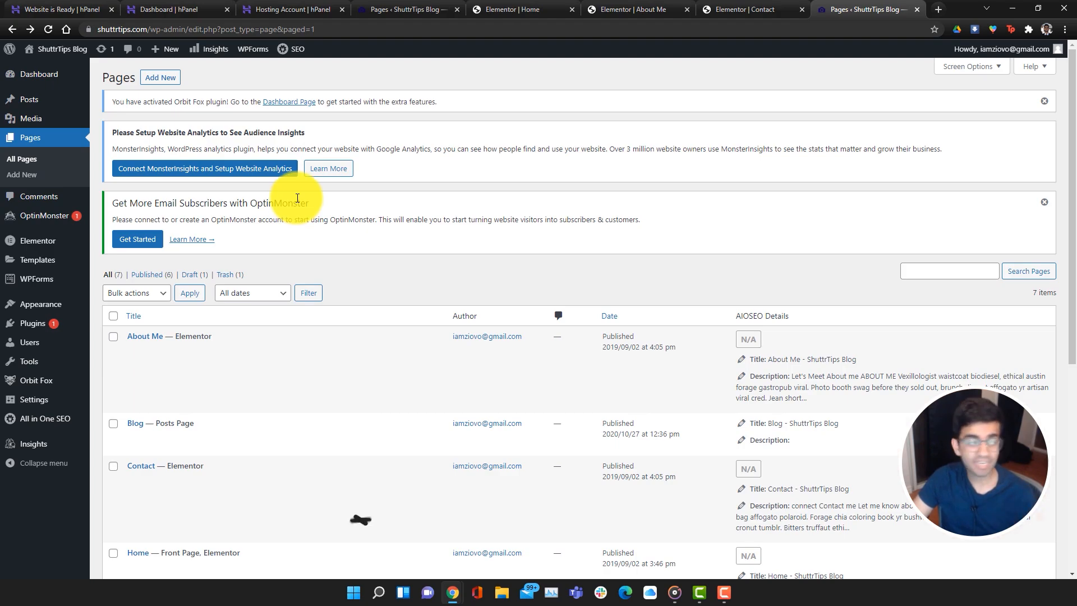
left_click(23, 139)
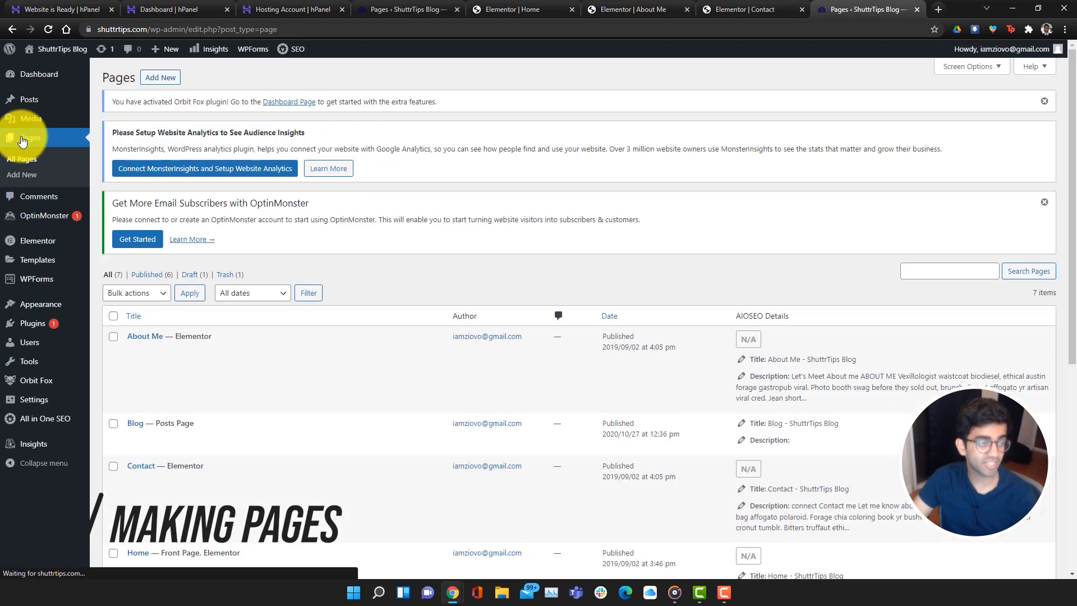
scroll(324, 292, "down", 6)
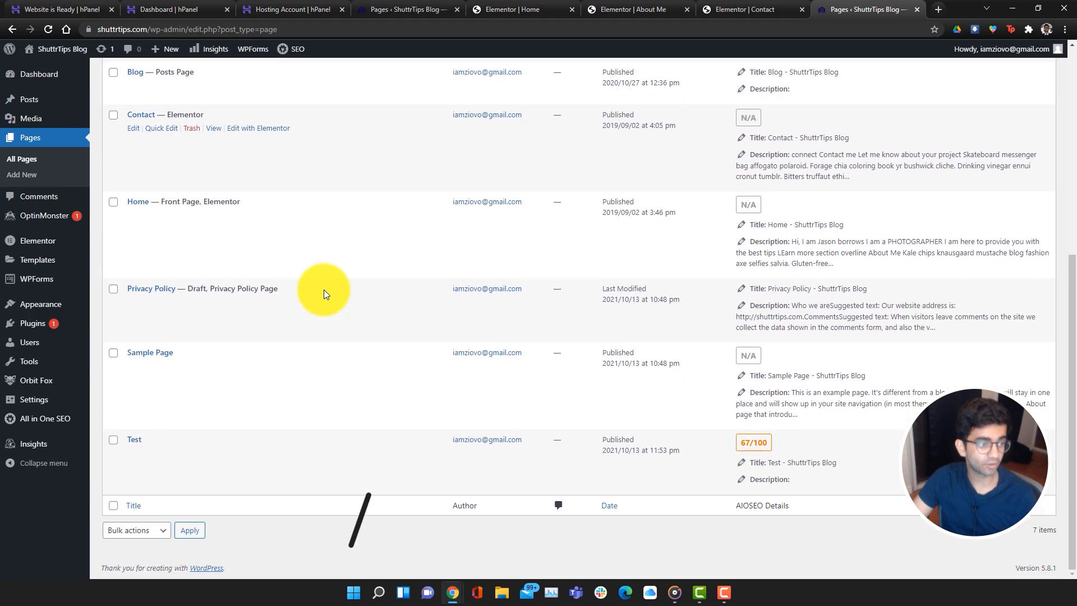
scroll(324, 291, "up", 4)
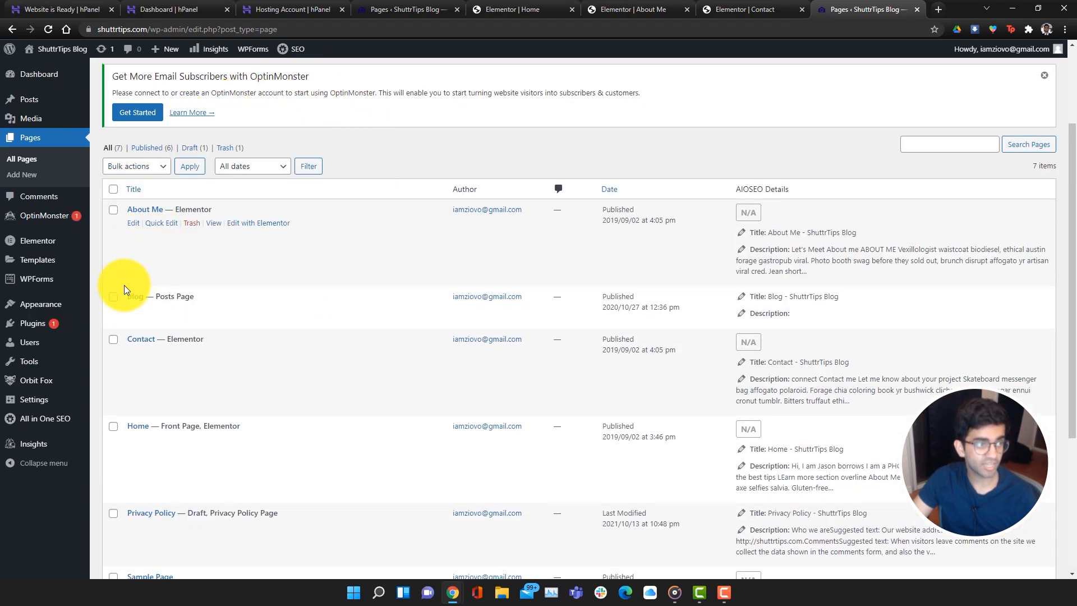
left_click(113, 296)
left_click(141, 167)
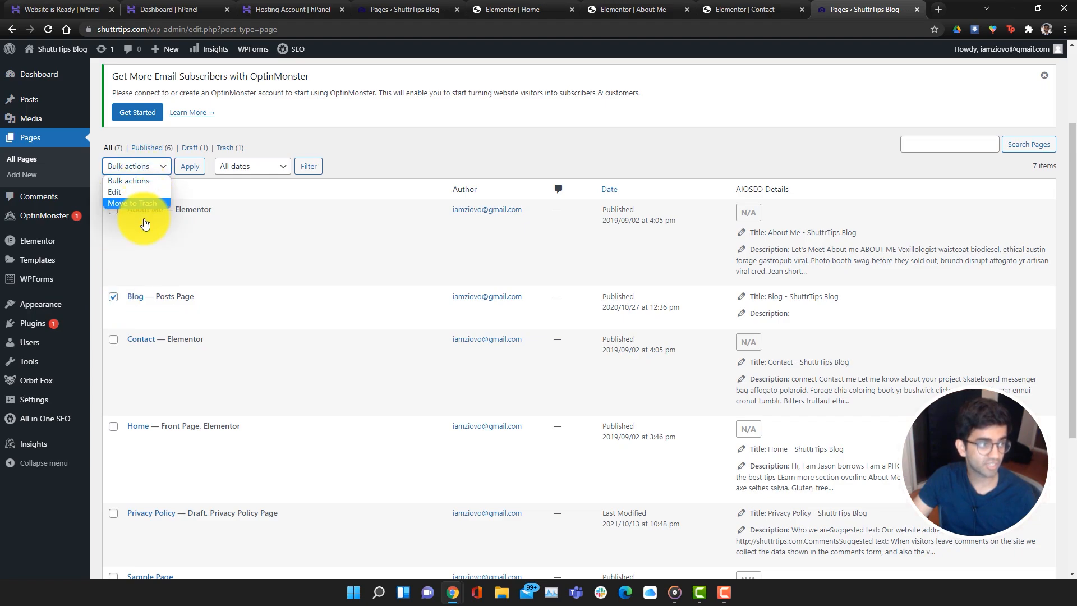
left_click(113, 296)
scroll(416, 353, "up", 2)
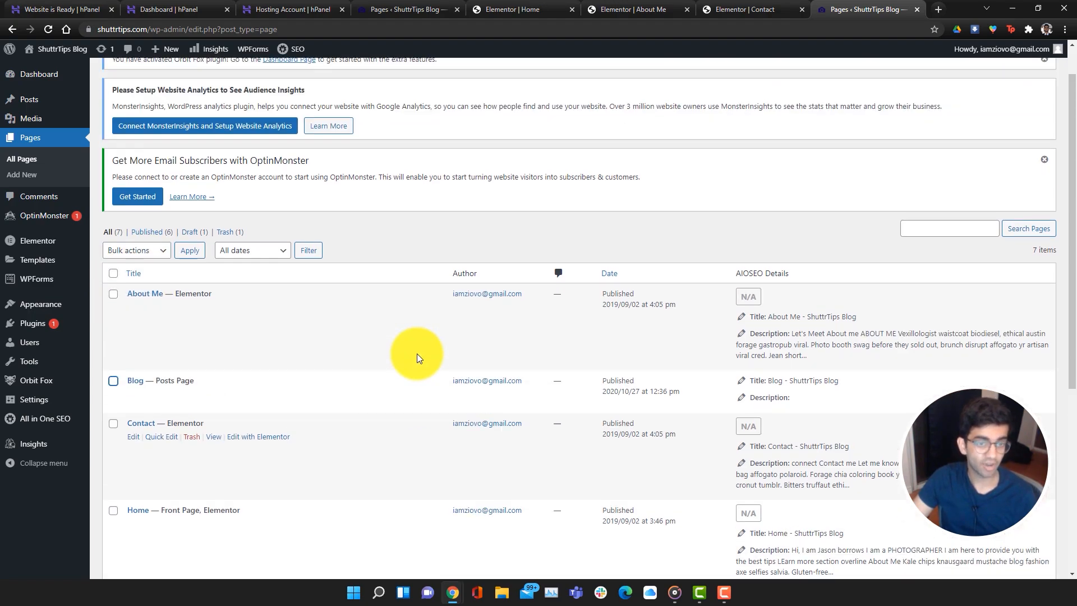
scroll(416, 353, "up", 1)
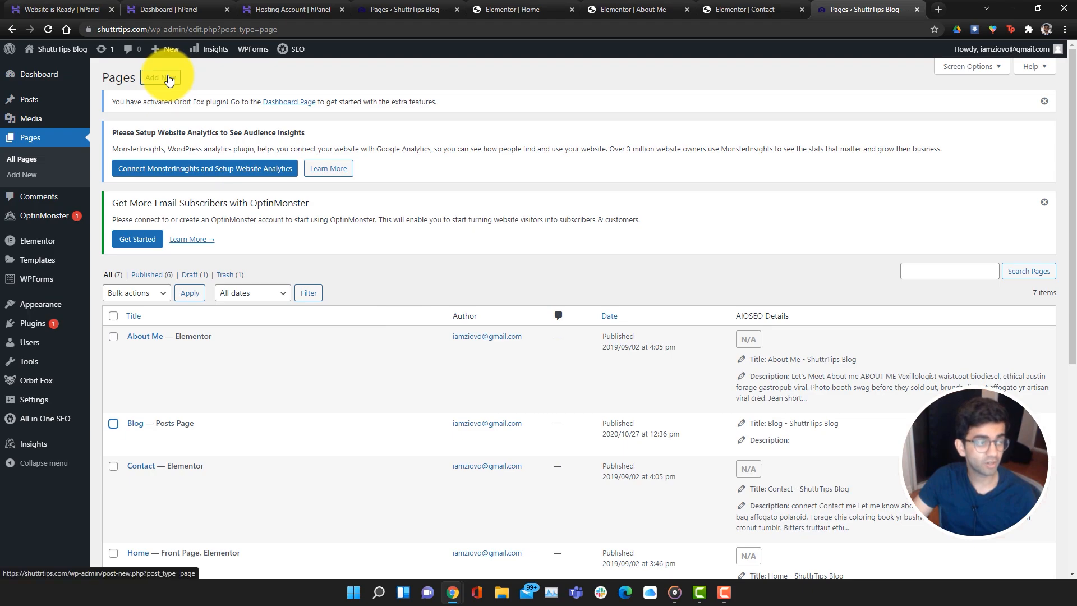
Create a new page titled TEST using the Elementor Full Width template
mouse_move(169, 49)
left_click(170, 100)
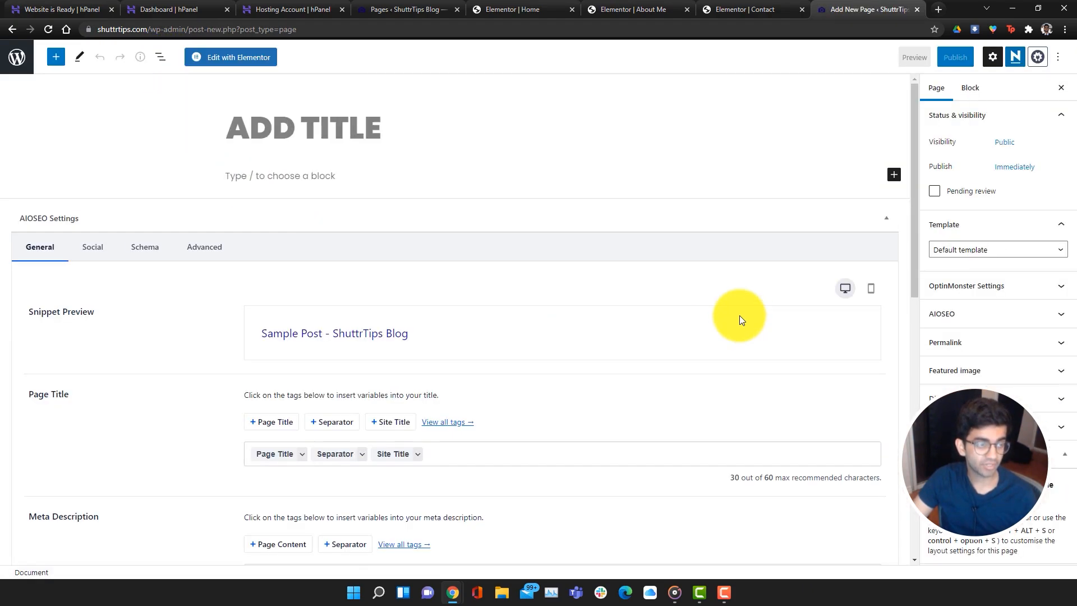
type("TEST")
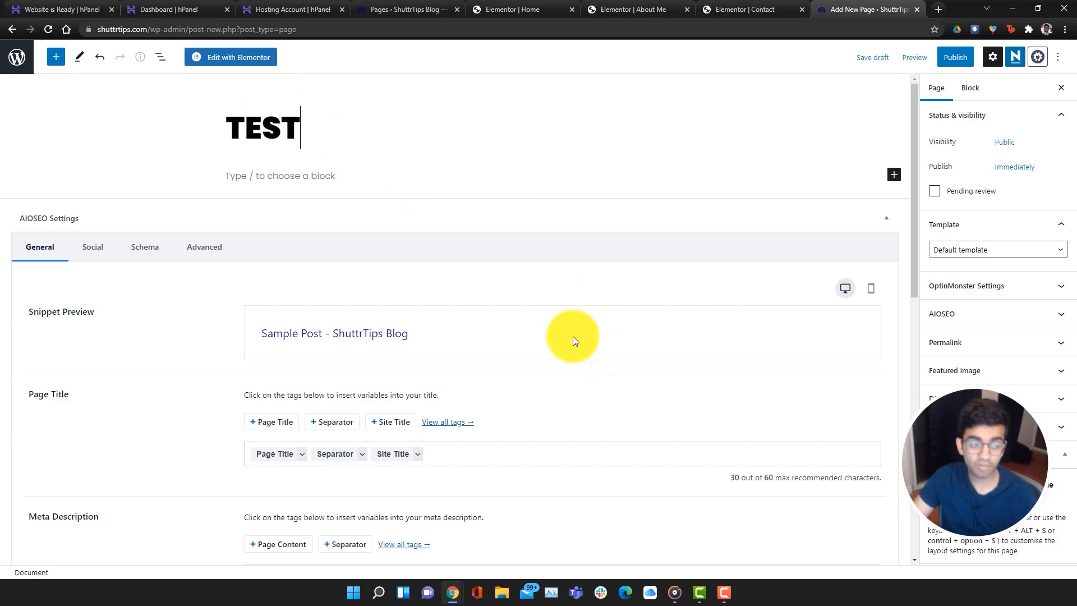
scroll(569, 332, "down", 4)
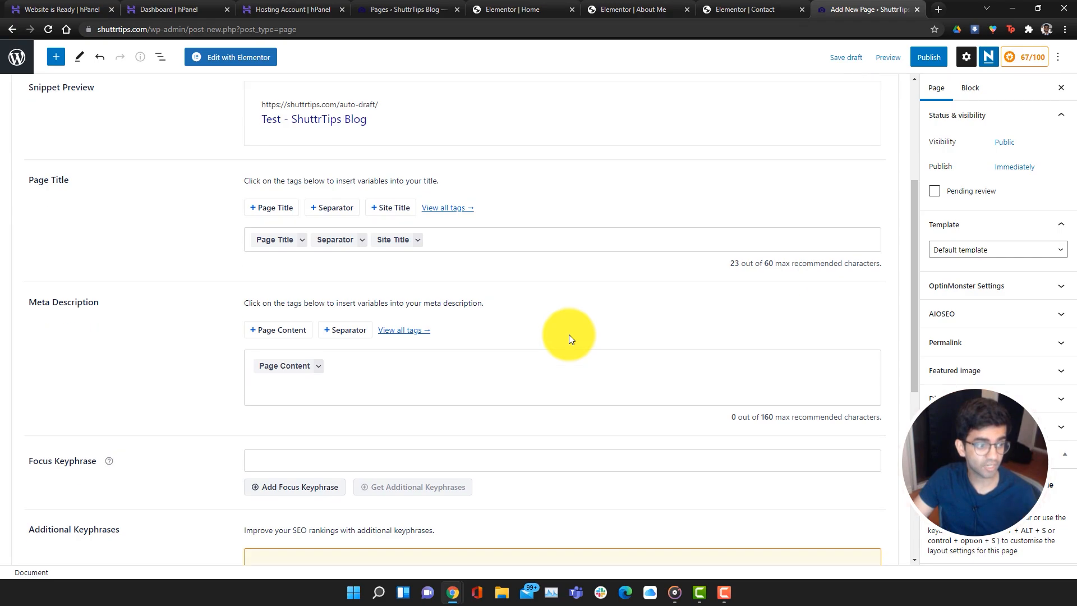
scroll(569, 334, "up", 4)
left_click(944, 251)
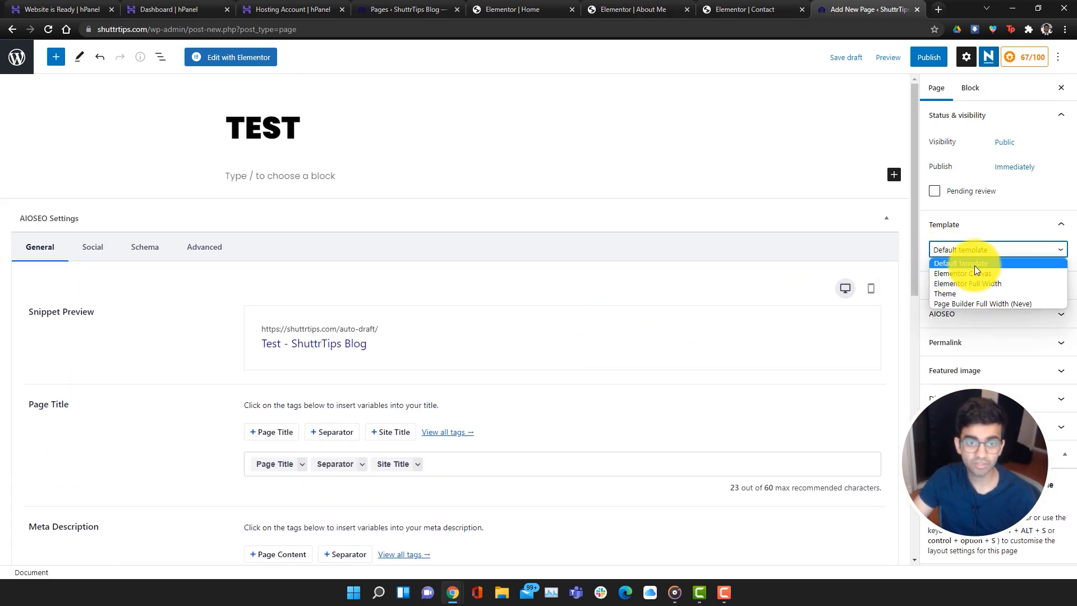
left_click(1036, 286)
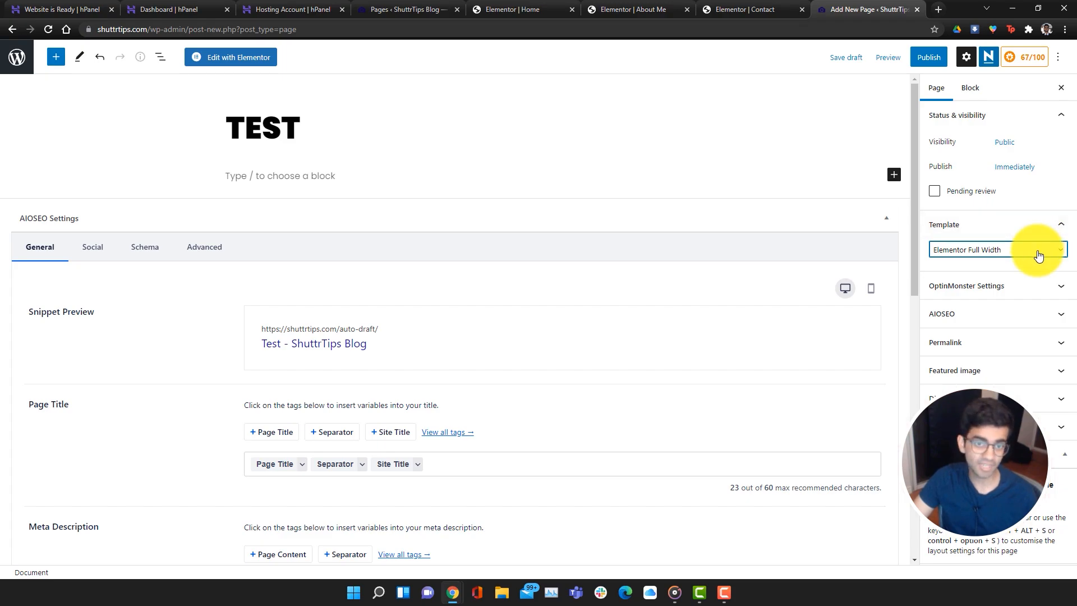
Publish the TEST page, view it live, then return to editing it
left_click(921, 66)
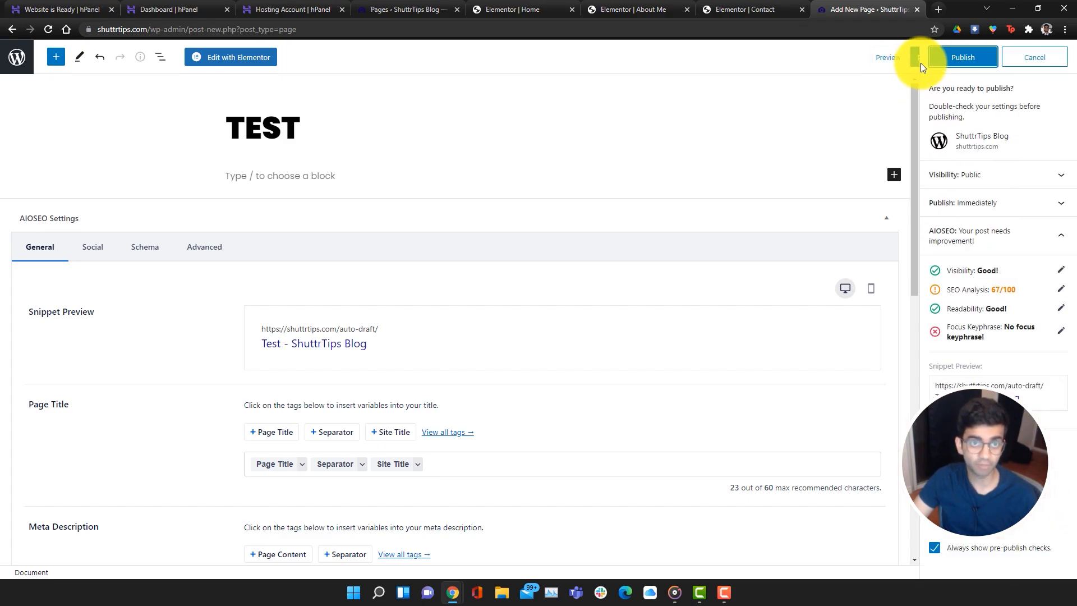
left_click(968, 57)
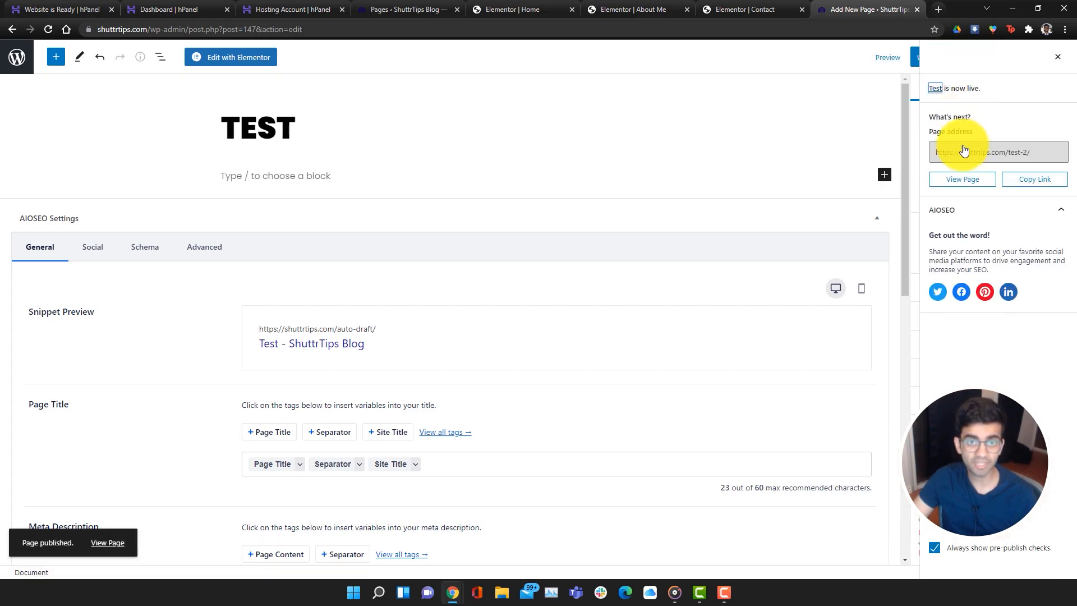
left_click(964, 180)
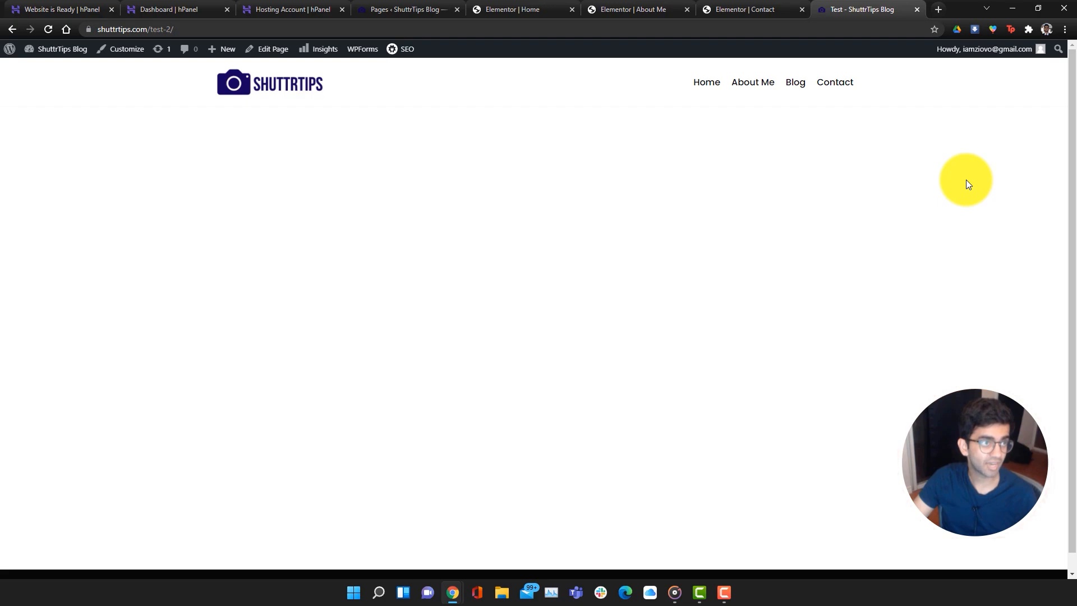
left_click(273, 50)
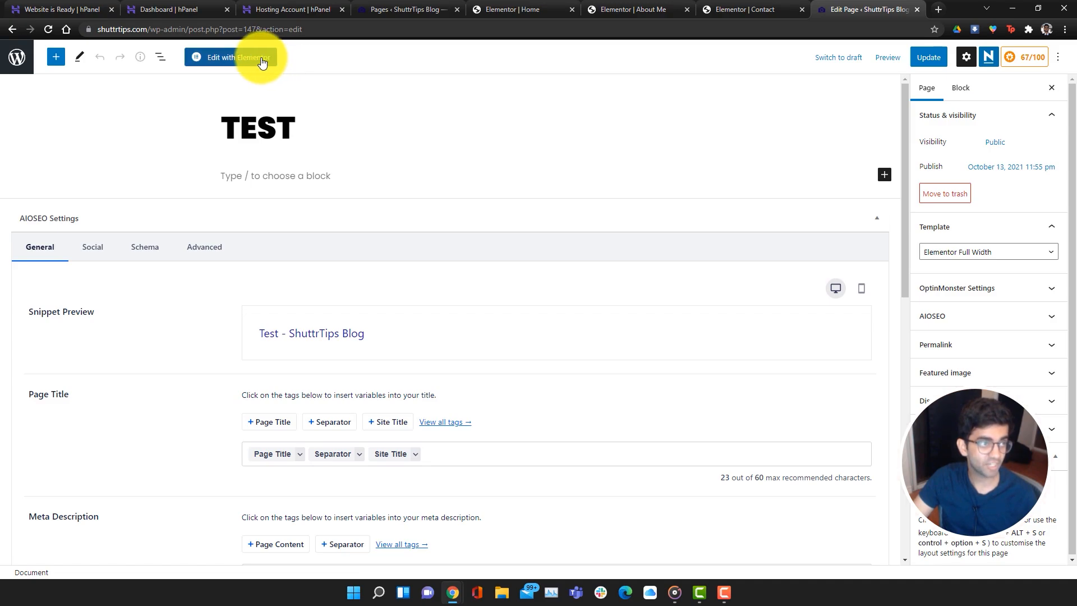
Open the empty TEST page in Elementor, look it over, then close that editor tab
left_click(262, 61)
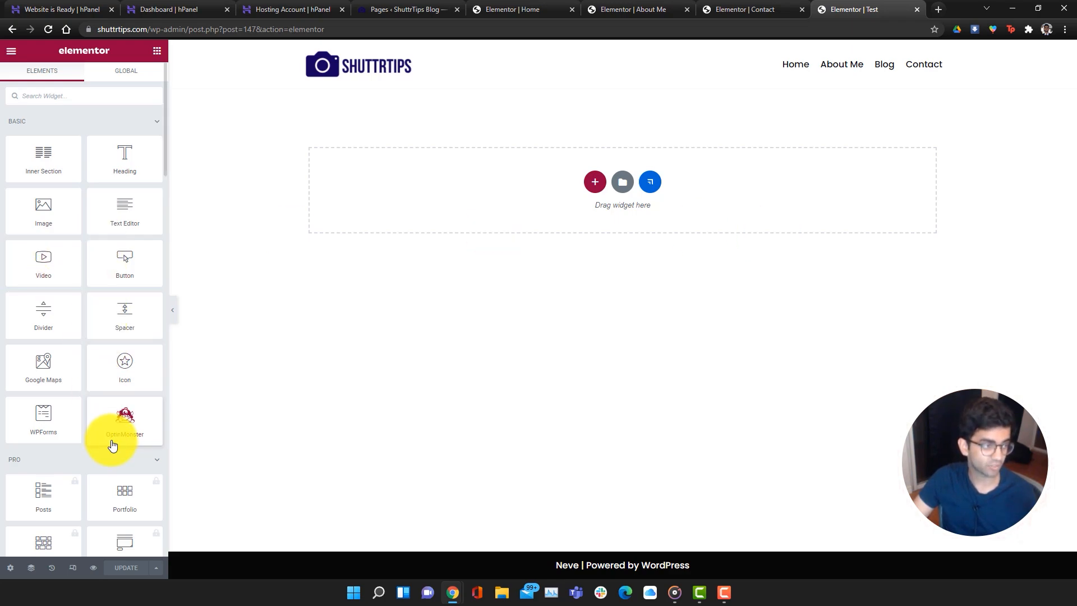
scroll(118, 457, "down", 8)
scroll(118, 457, "up", 10)
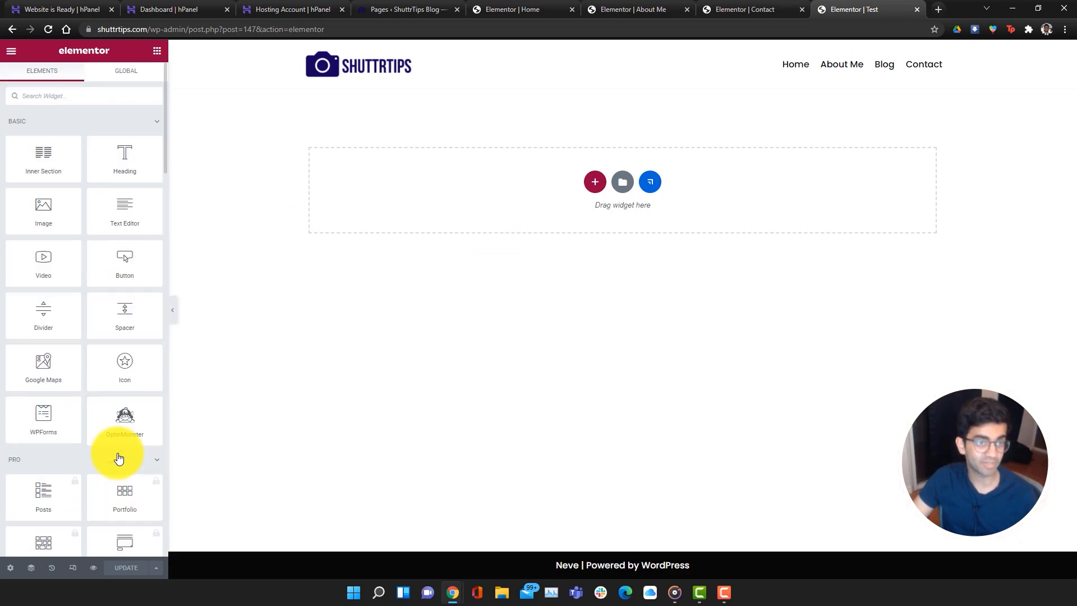
left_click(918, 10)
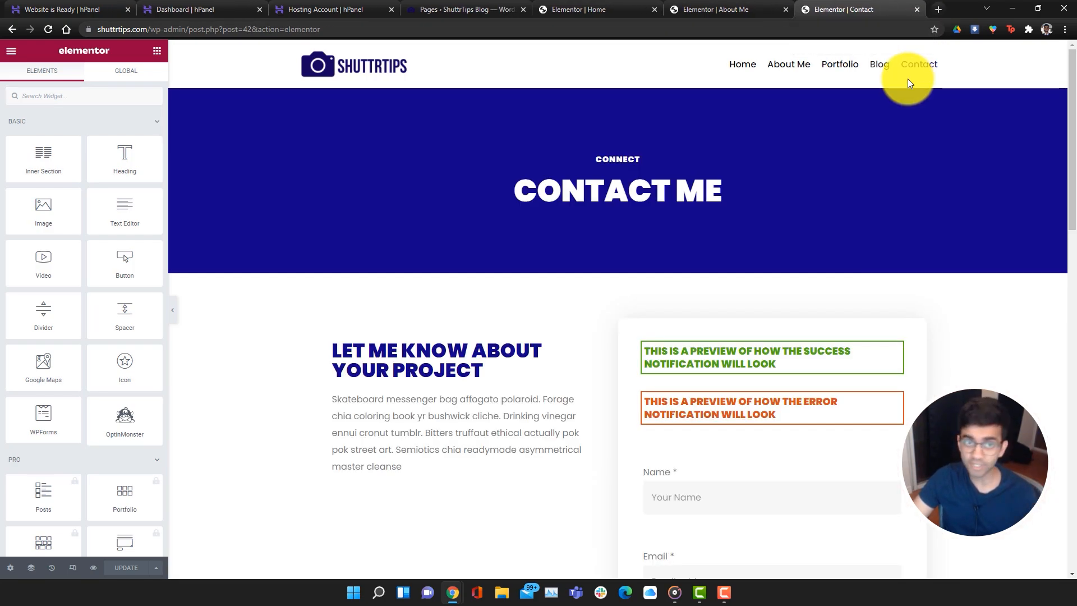
Load shuttrtips.com in a new tab and go to the dashboard's Appearance > Menus
left_click(936, 8)
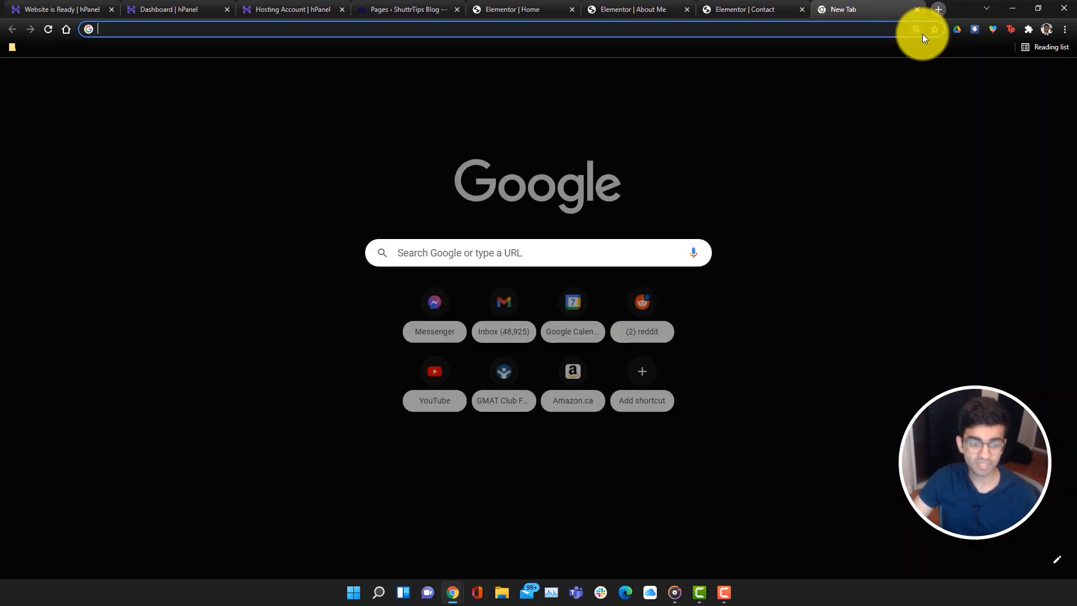
type("shutt")
key("Return")
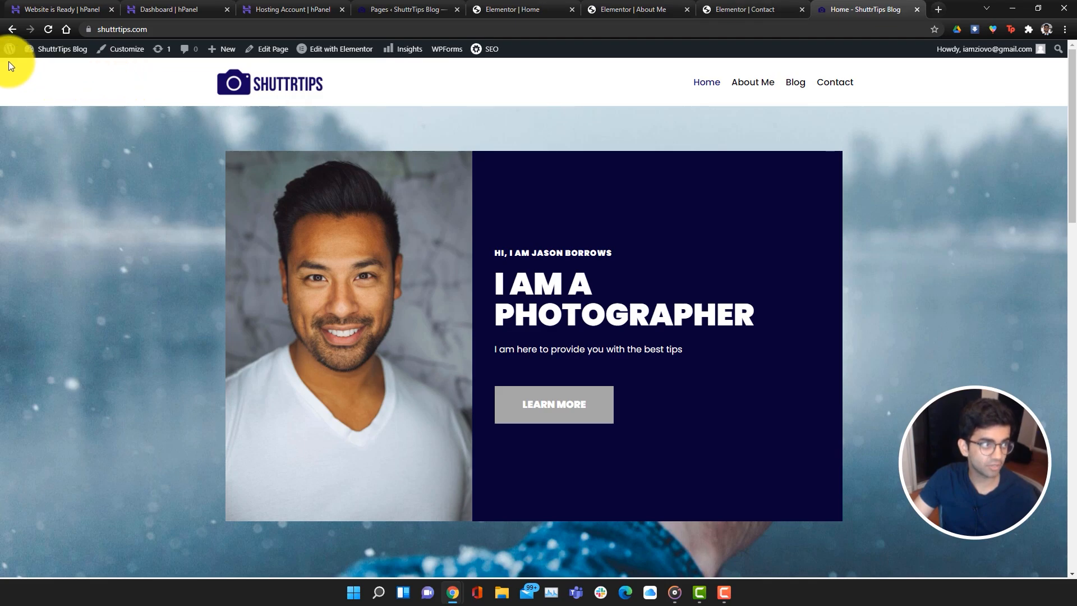
mouse_move(9, 56)
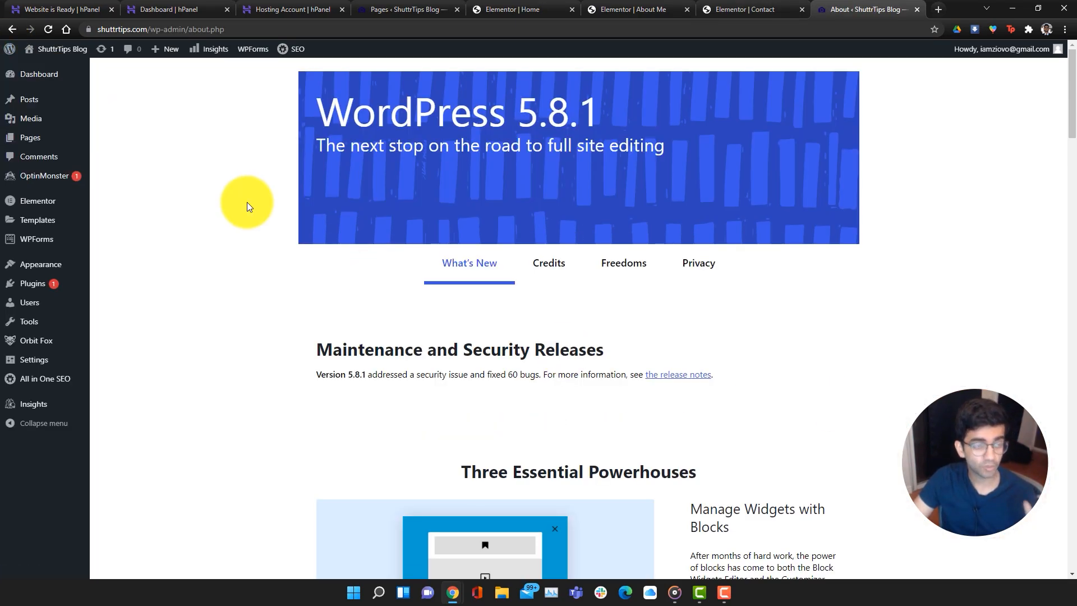
mouse_move(67, 266)
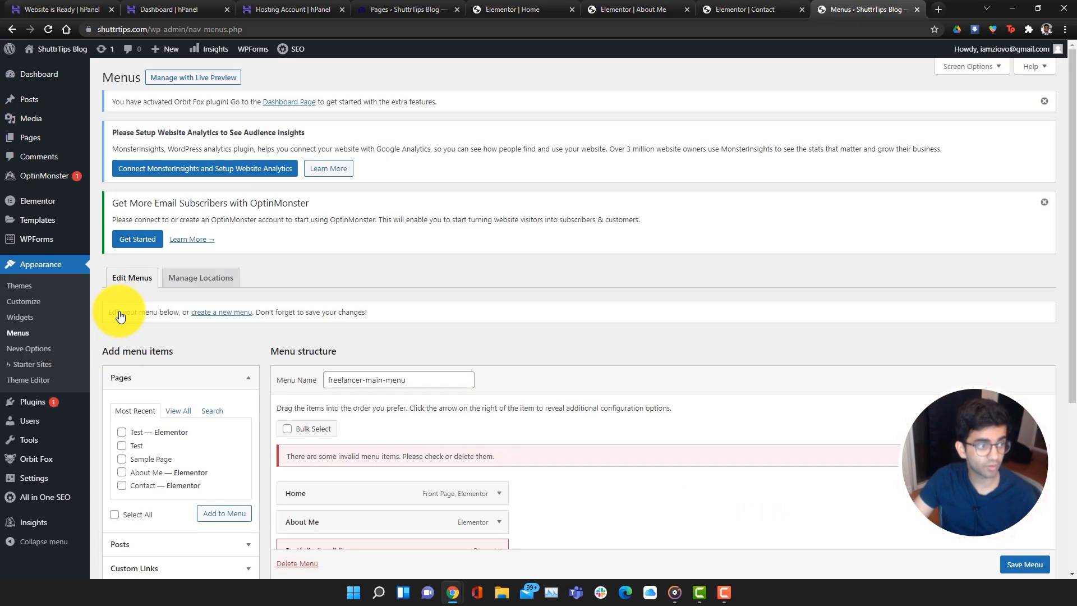
Remove the invalid Portfolio item, then trial-add the Test page and remove it again
scroll(742, 432, "down", 5)
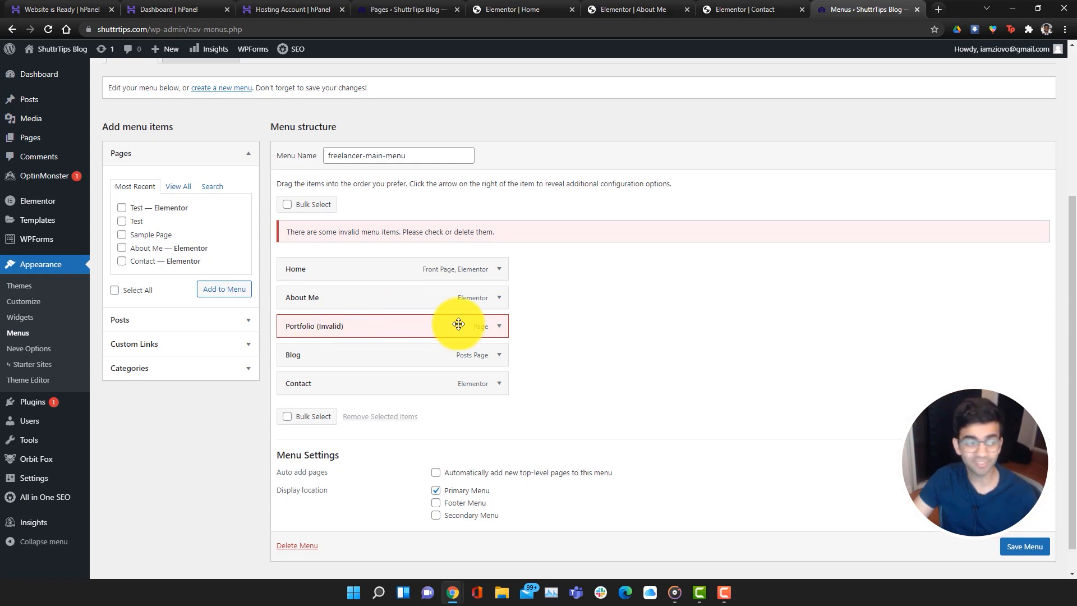
left_click(498, 328)
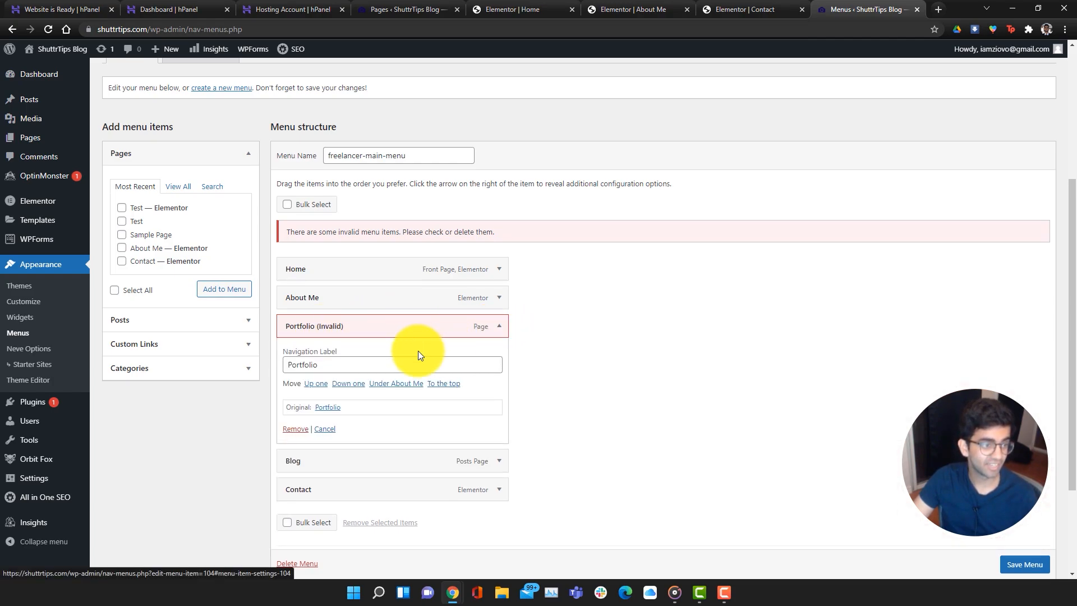
left_click(303, 428)
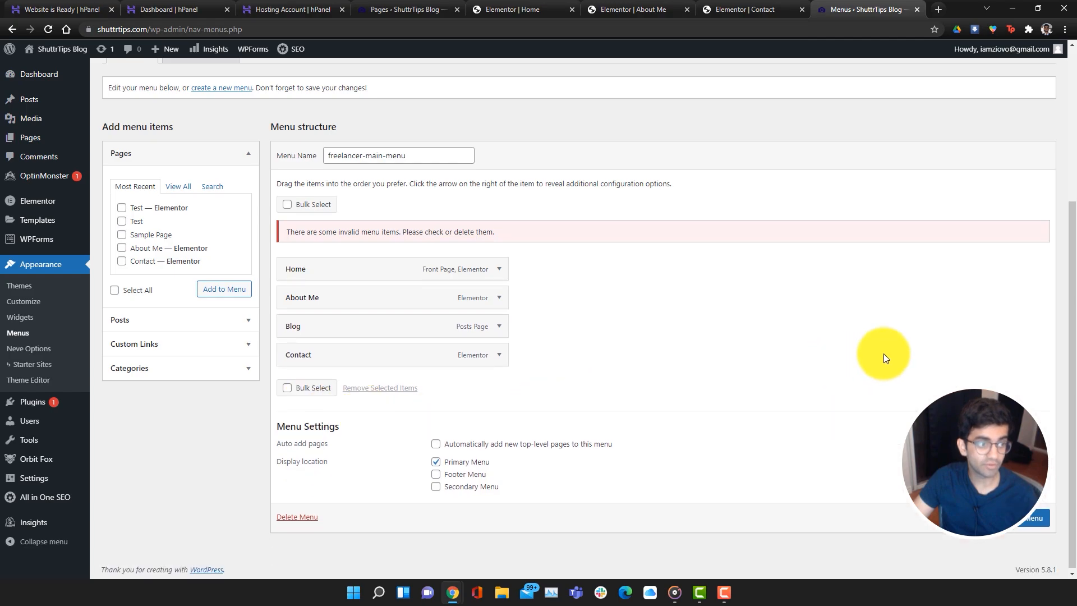
left_click(123, 211)
left_click(219, 289)
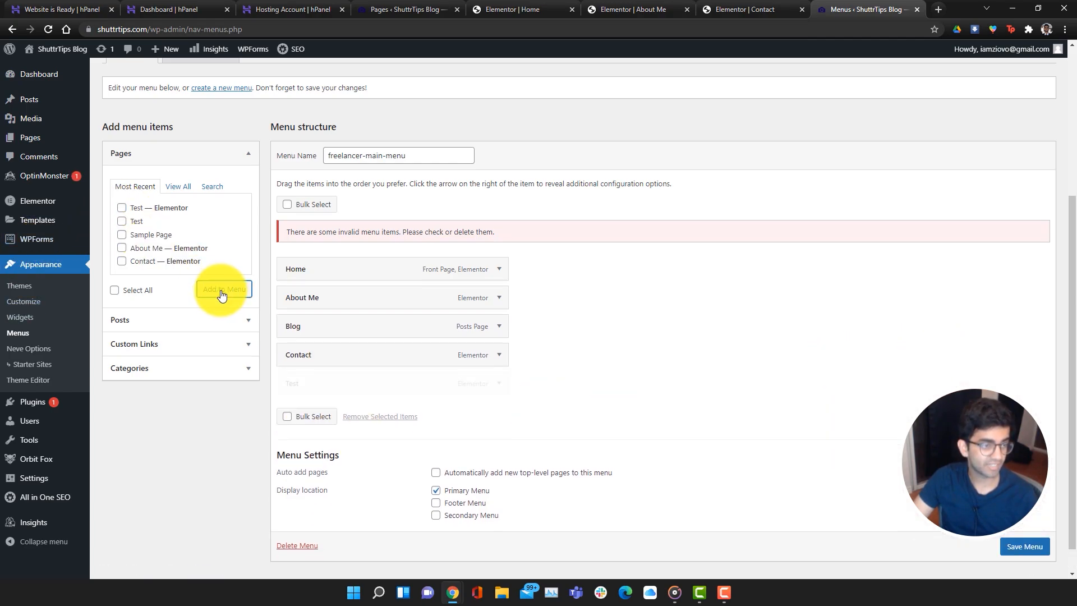
left_click_drag(326, 388, 413, 387)
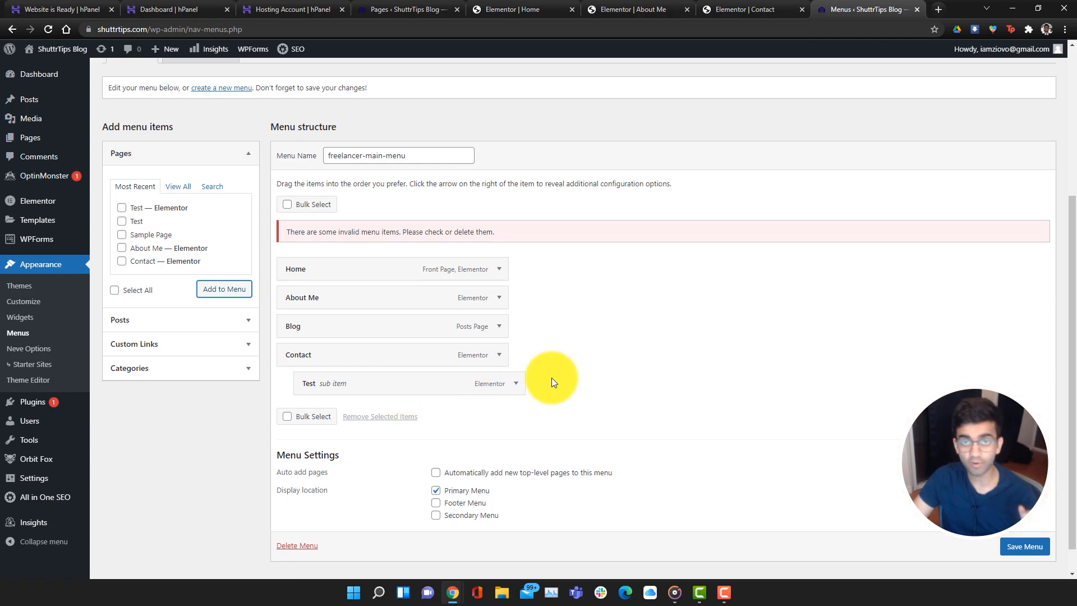
left_click_drag(450, 387, 428, 387)
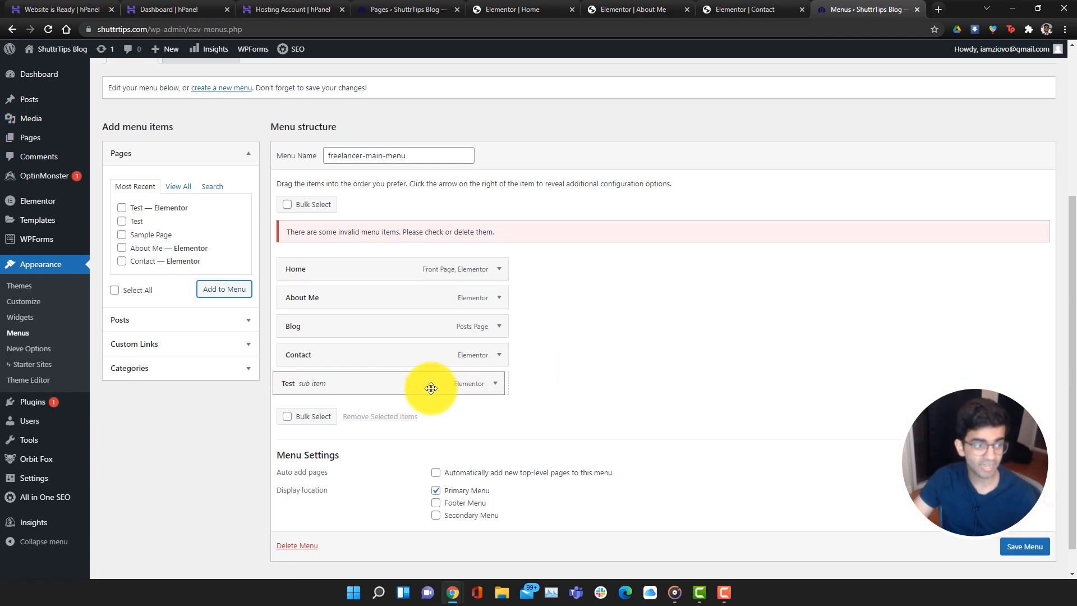
left_click(500, 385)
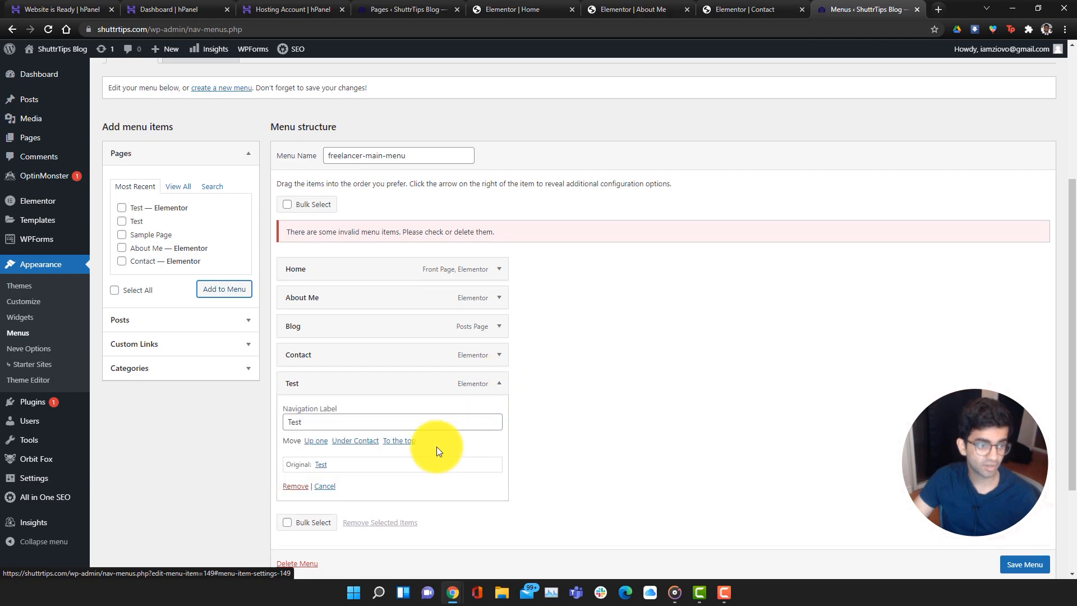
left_click(292, 483)
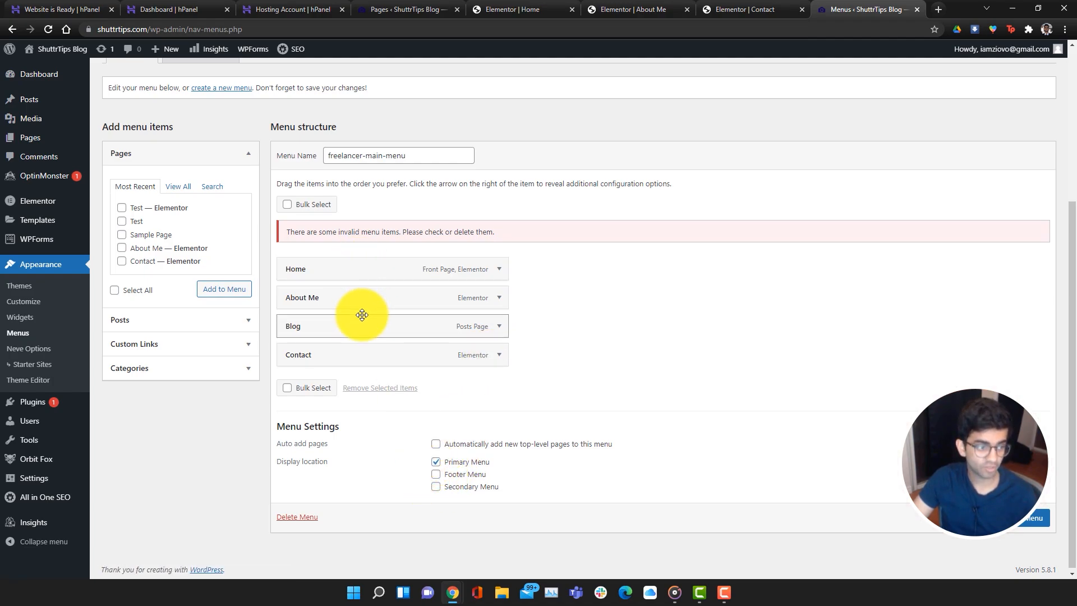
Enable the Footer Menu location, nest Test under Contact, save the menu, and view the site
left_click(436, 475)
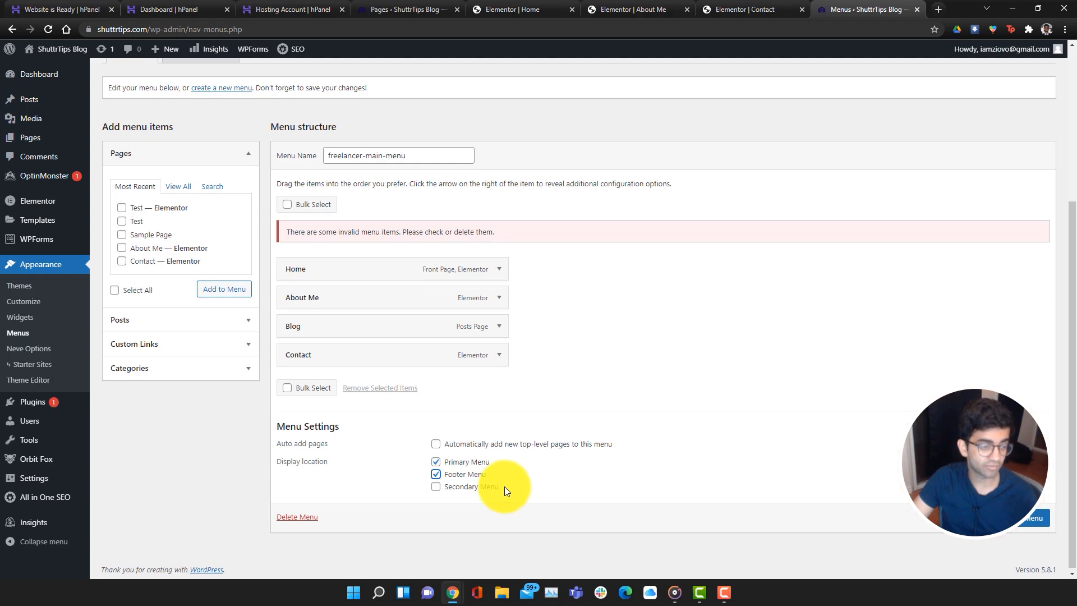
left_click(1034, 517)
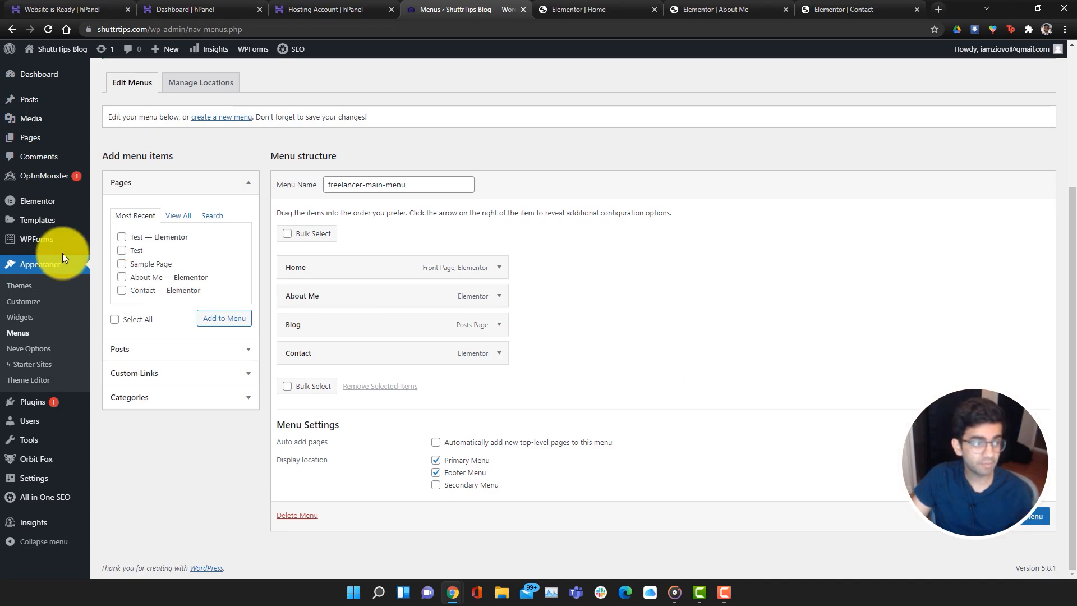
left_click(122, 237)
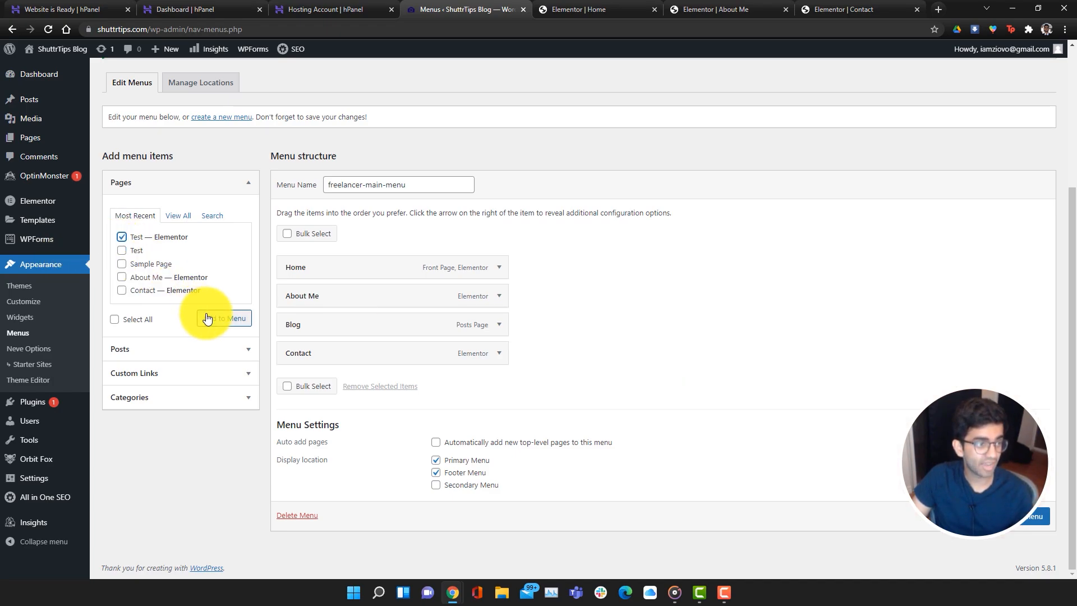
left_click(219, 319)
left_click_drag(308, 385, 359, 386)
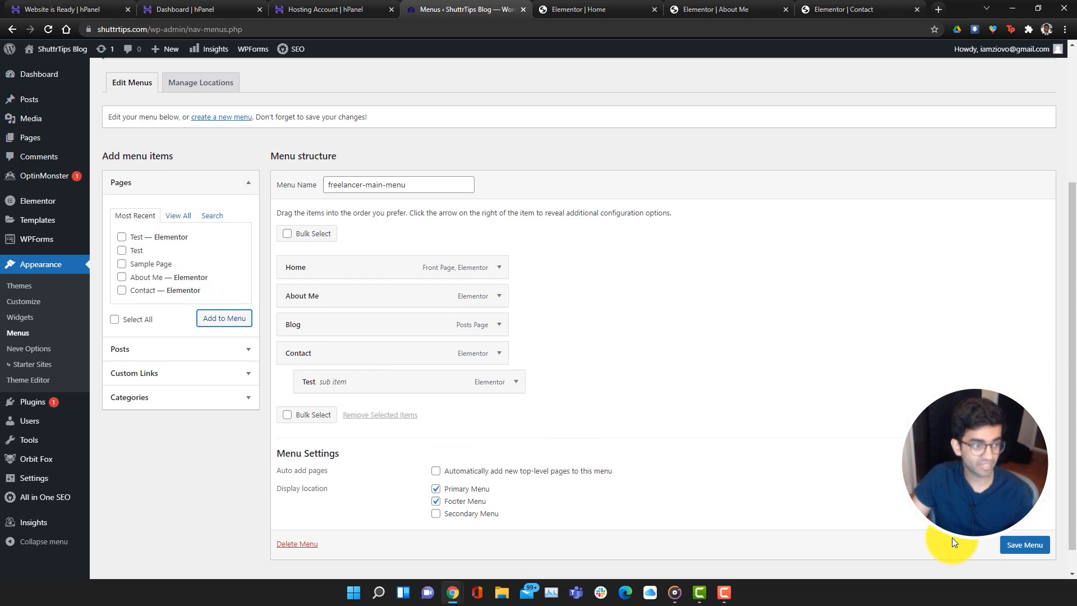
left_click(1029, 545)
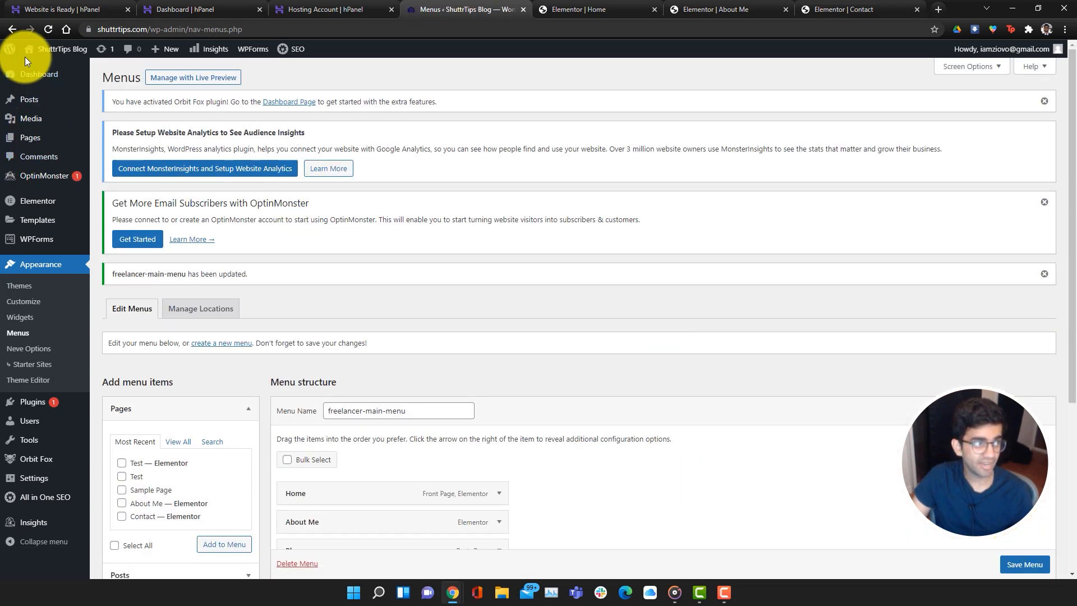
left_click(50, 69)
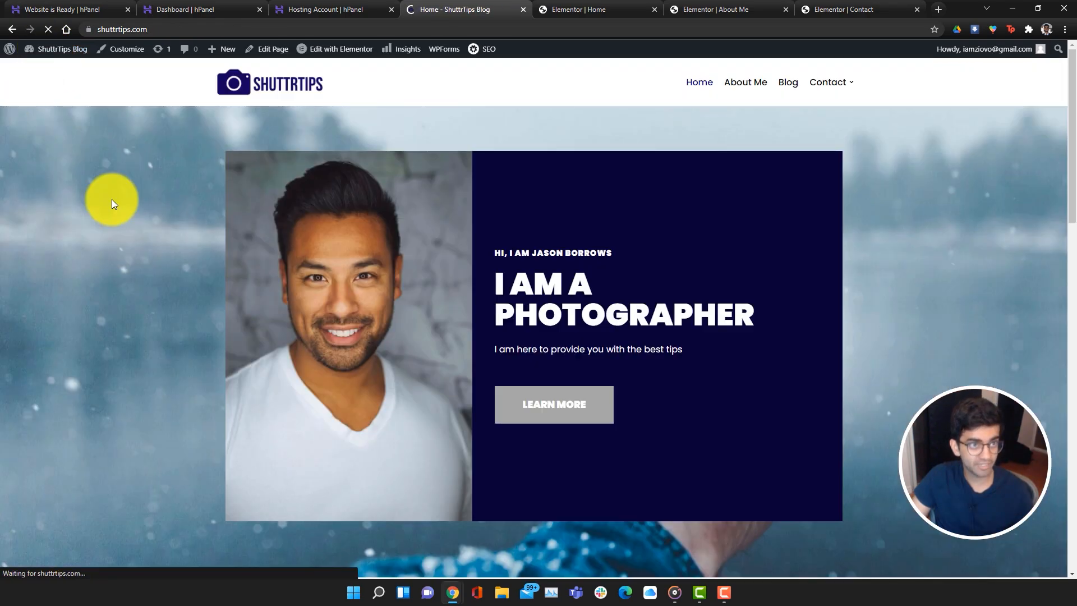
Open Test from Contact's dropdown in Elementor and drop a Google Maps widget onto it
mouse_move(849, 73)
left_click(808, 103)
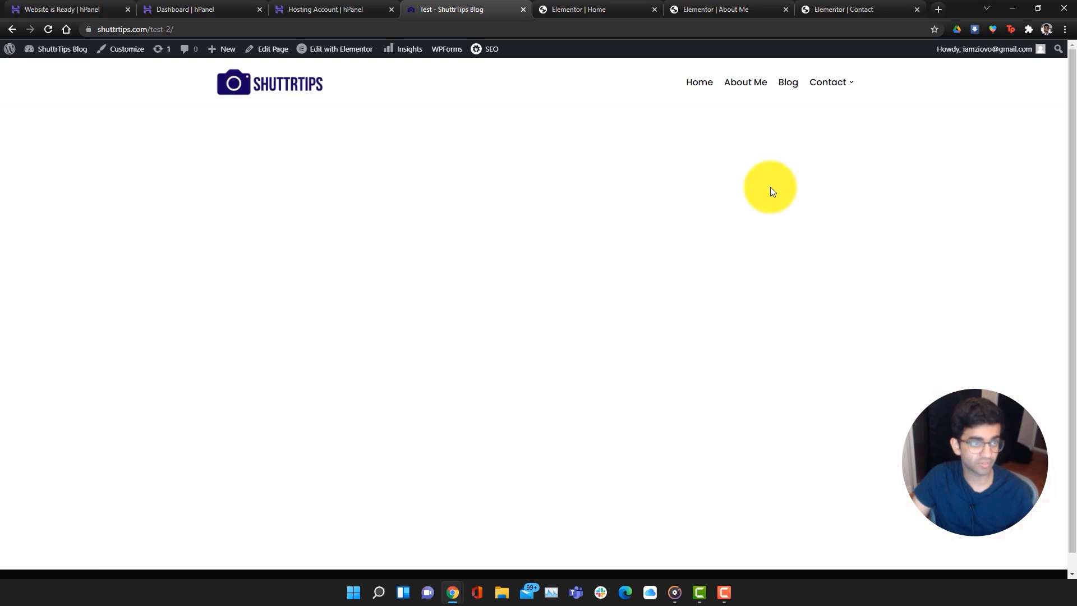
mouse_move(825, 84)
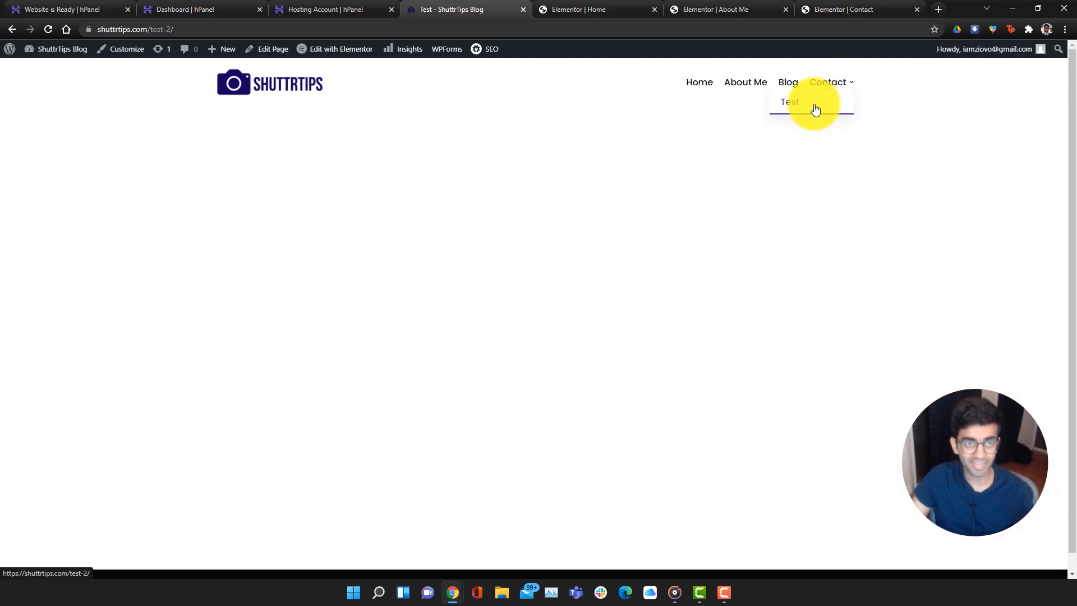
left_click(322, 50)
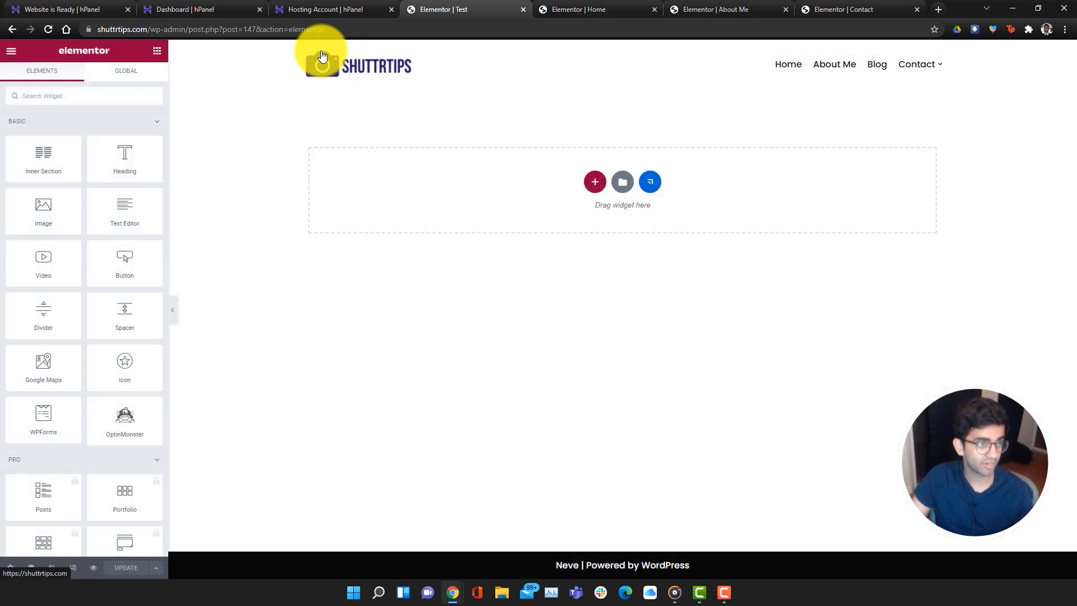
left_click(92, 96)
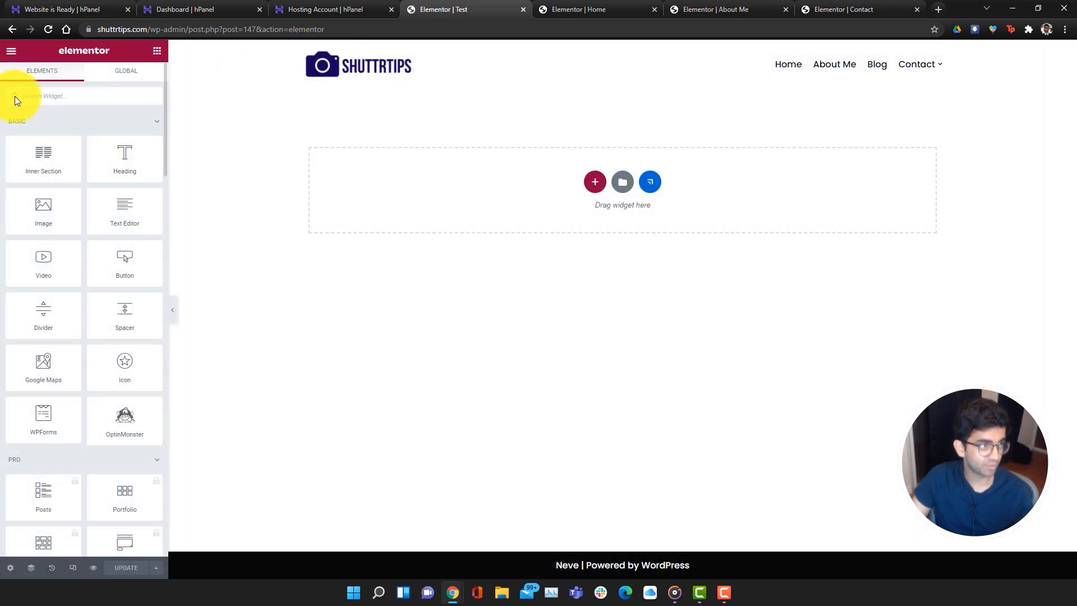
type("map")
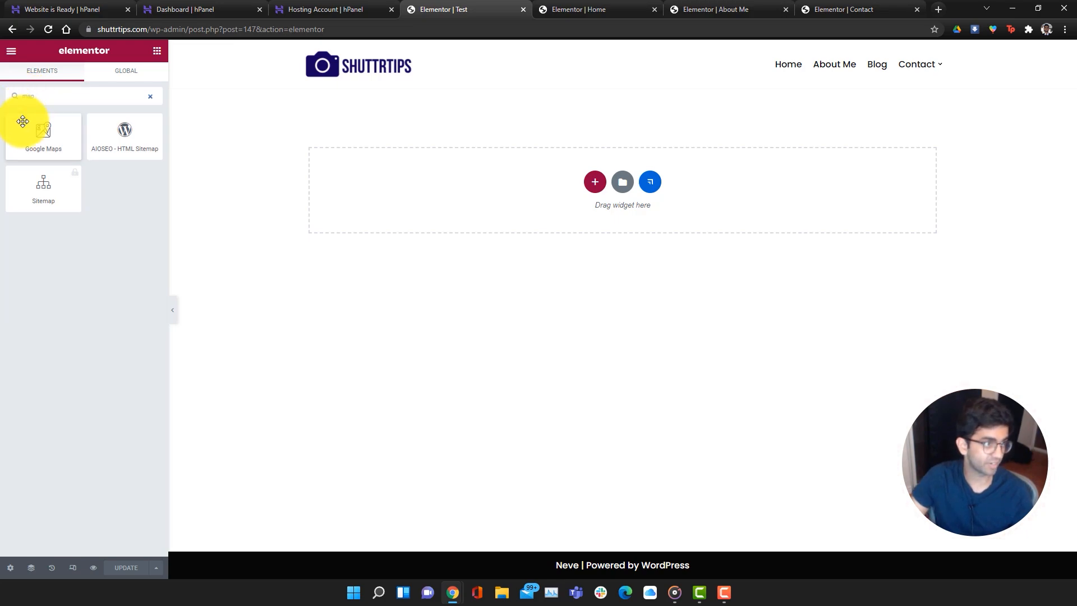
left_click_drag(23, 121, 493, 214)
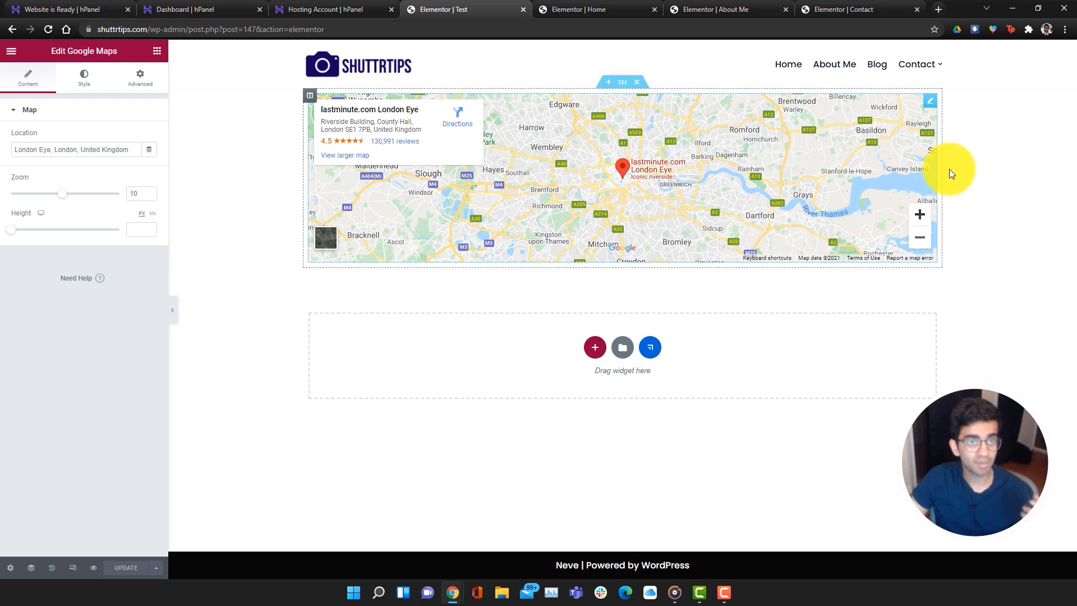
left_click(876, 70)
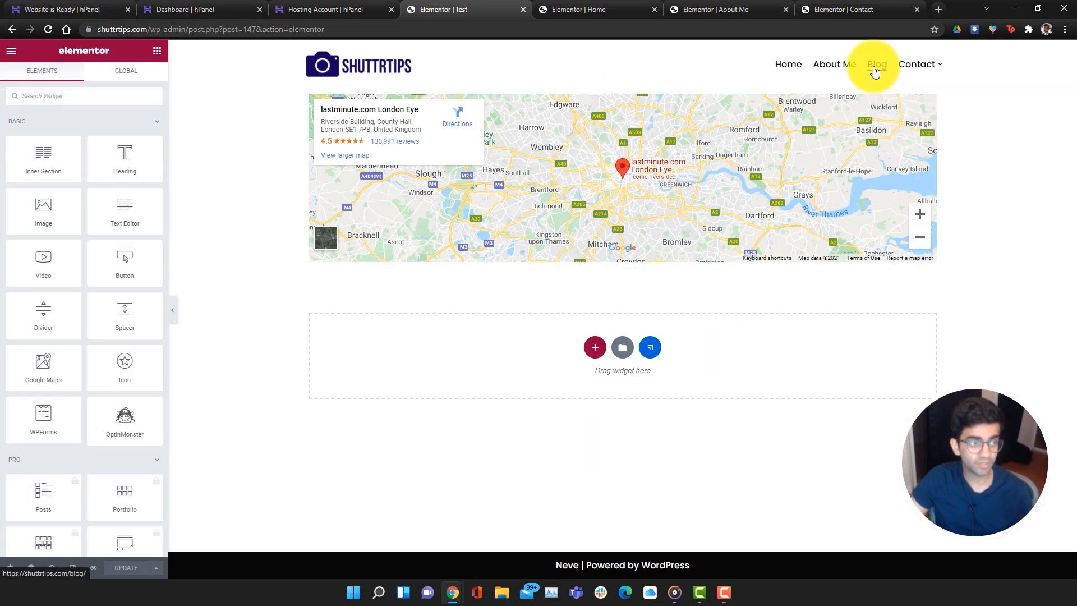
Open the Blog page in a new tab and scroll through it
right_click(876, 70)
left_click(901, 72)
left_click(549, 7)
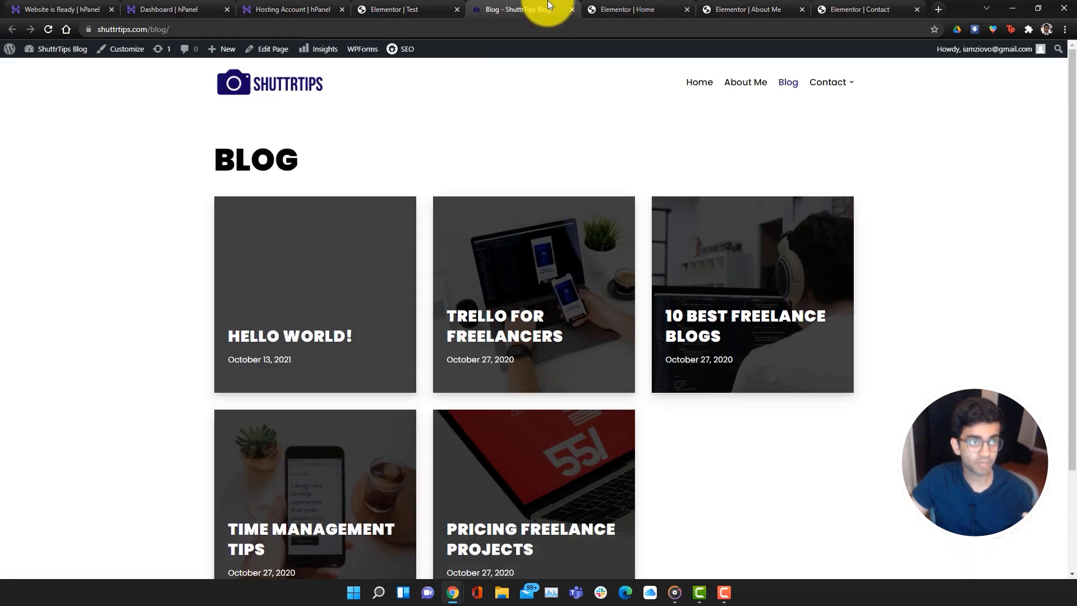
scroll(295, 337, "down", 2)
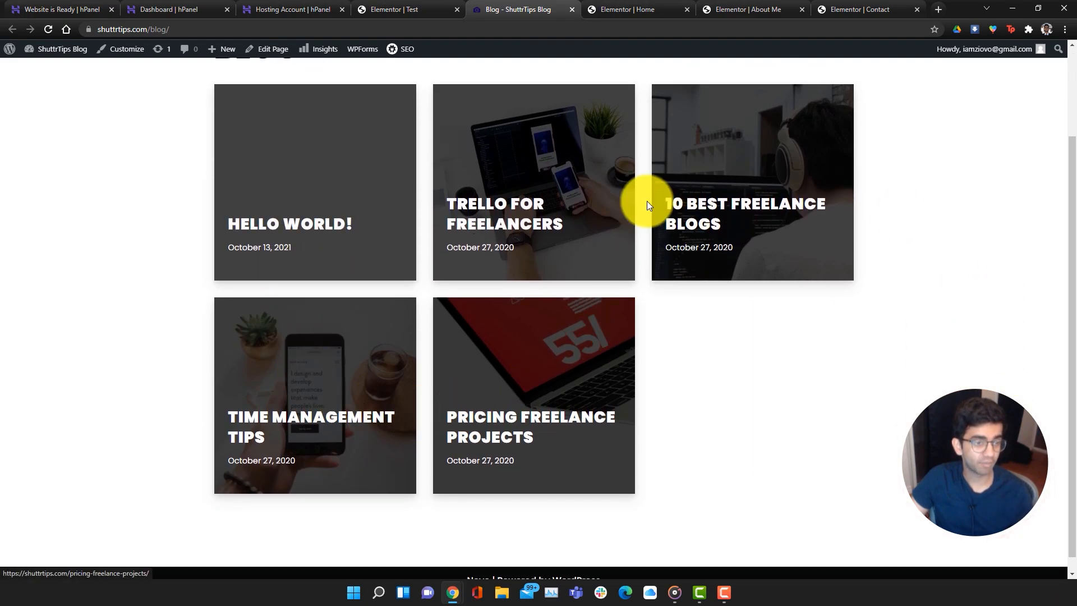
scroll(768, 480, "up", 2)
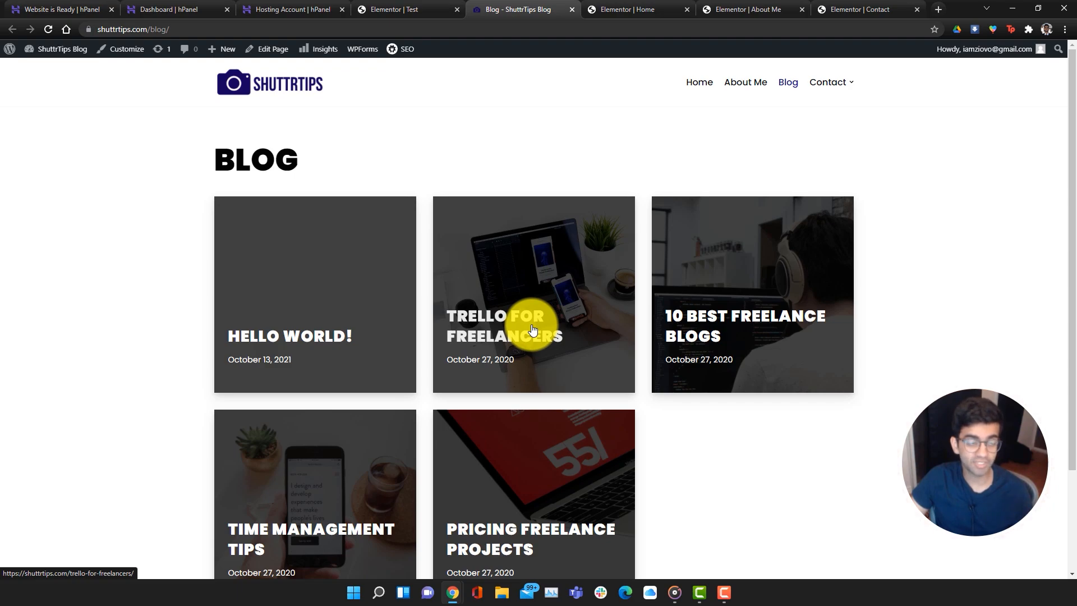
left_click(424, 6)
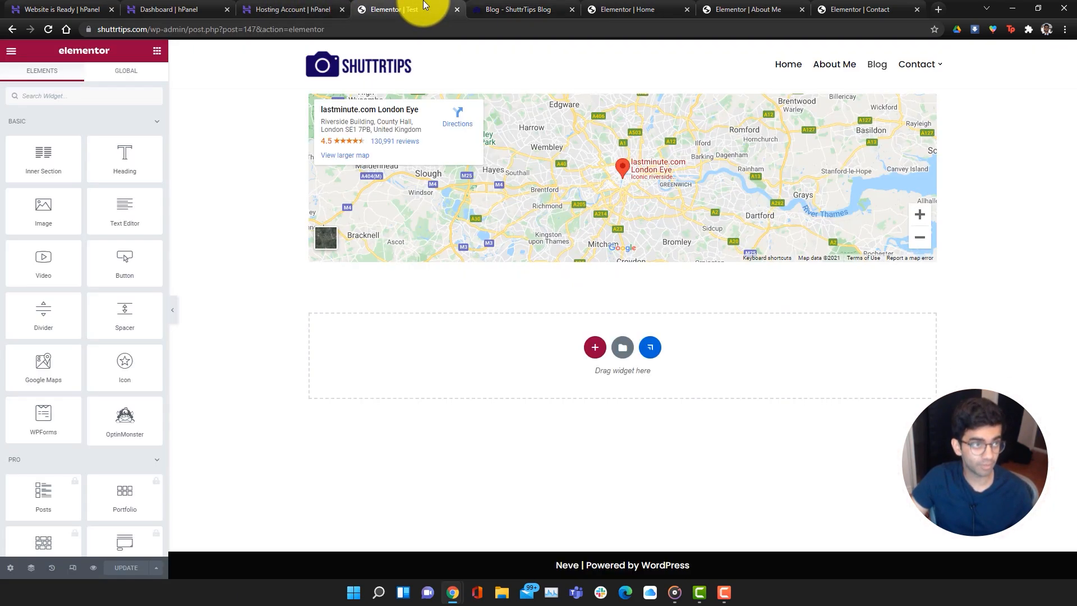
key("ctrl+Tab")
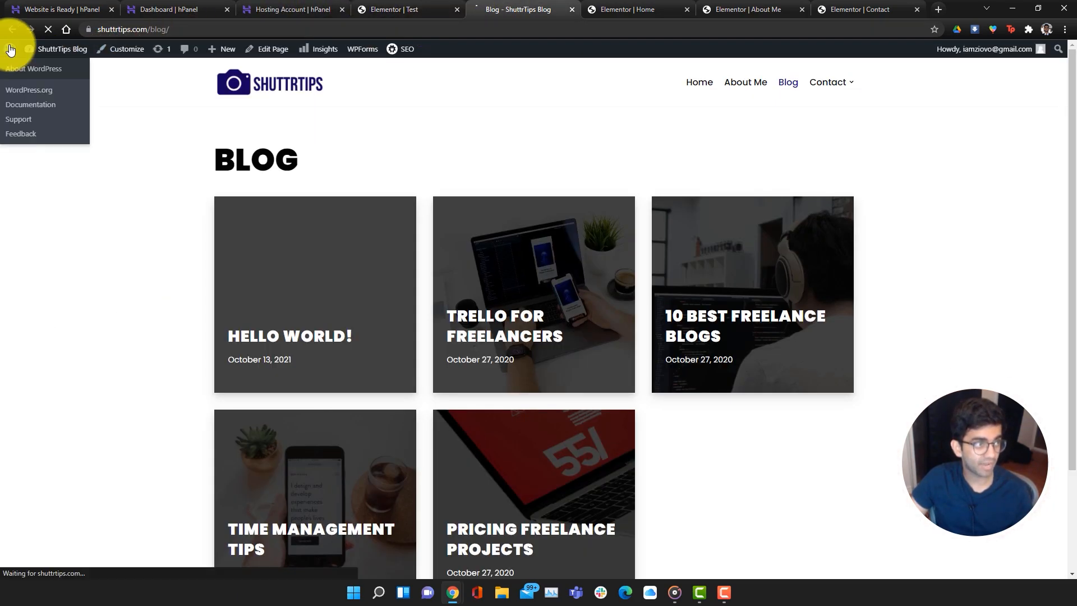
In Posts > All Posts, trash the Hello world! sample post
left_click(10, 50)
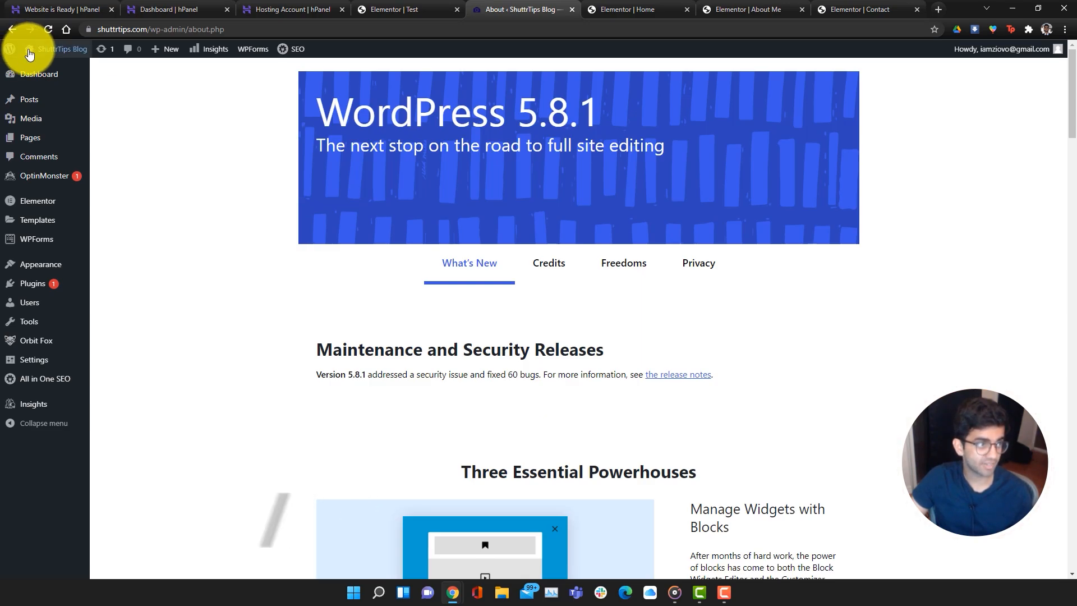
mouse_move(34, 235)
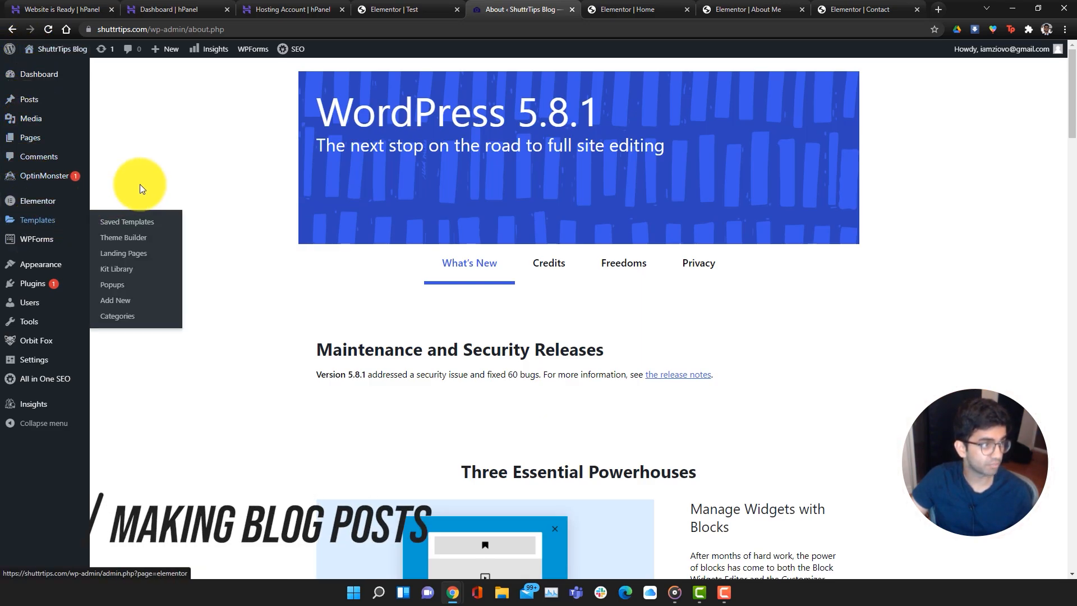
left_click(59, 106)
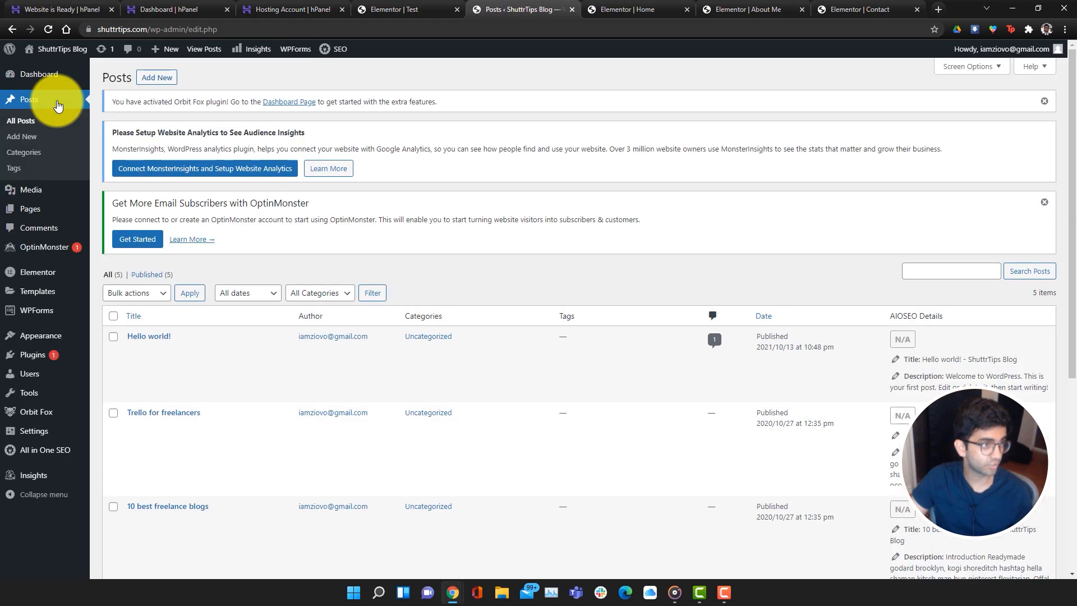
scroll(484, 421, "down", 5)
scroll(485, 421, "up", 5)
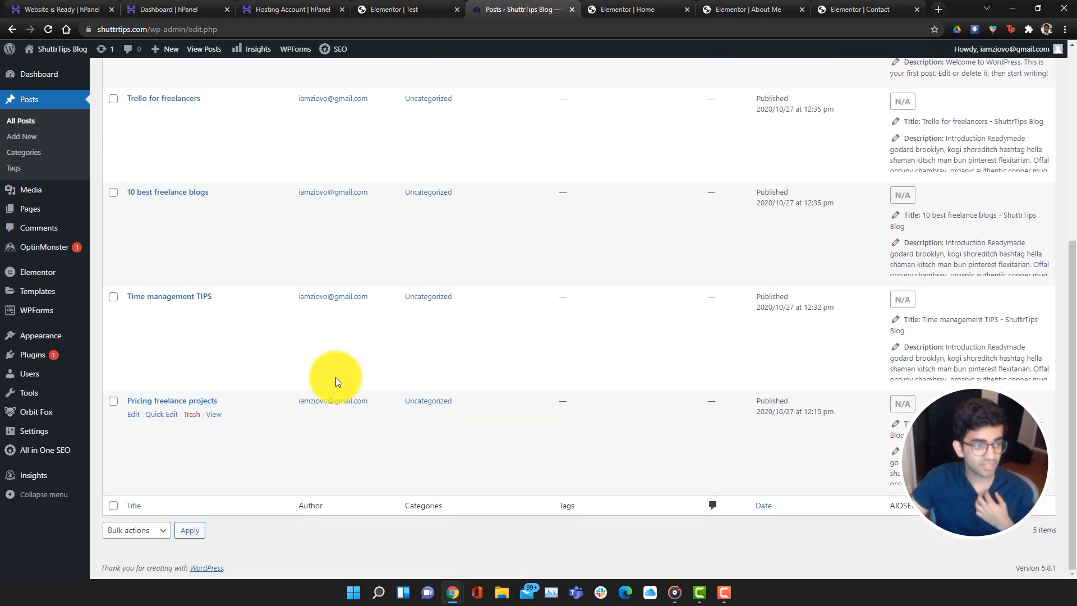
scroll(399, 380, "up", 2)
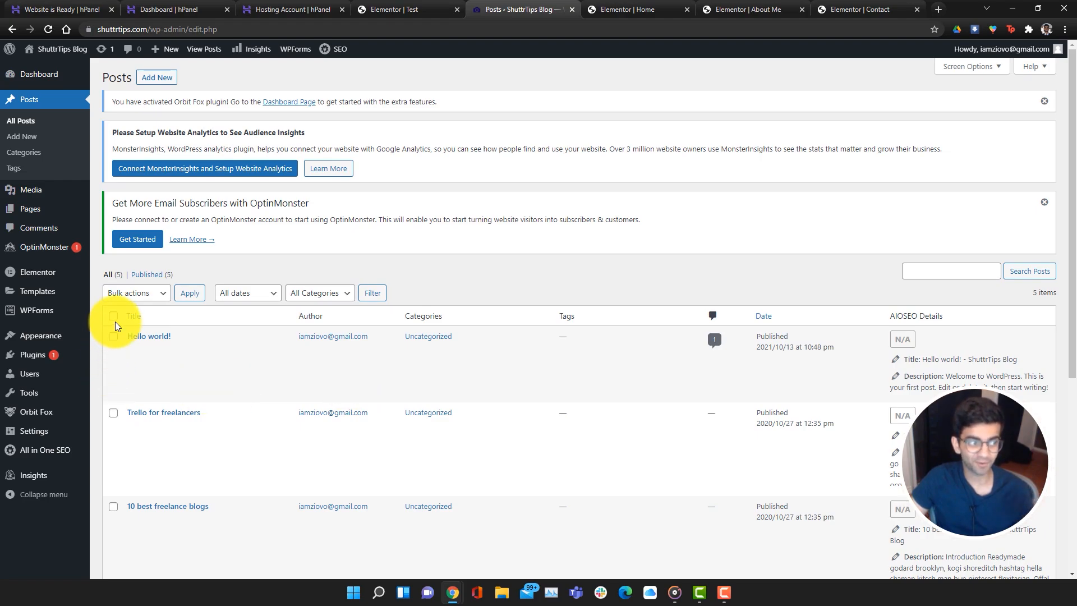
left_click(114, 338)
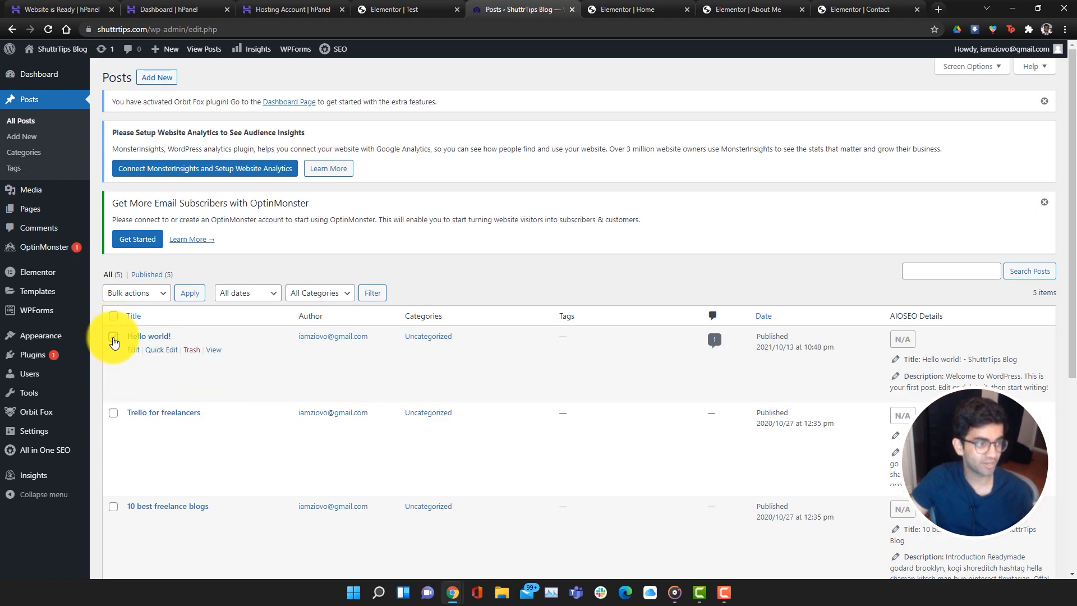
left_click(125, 298)
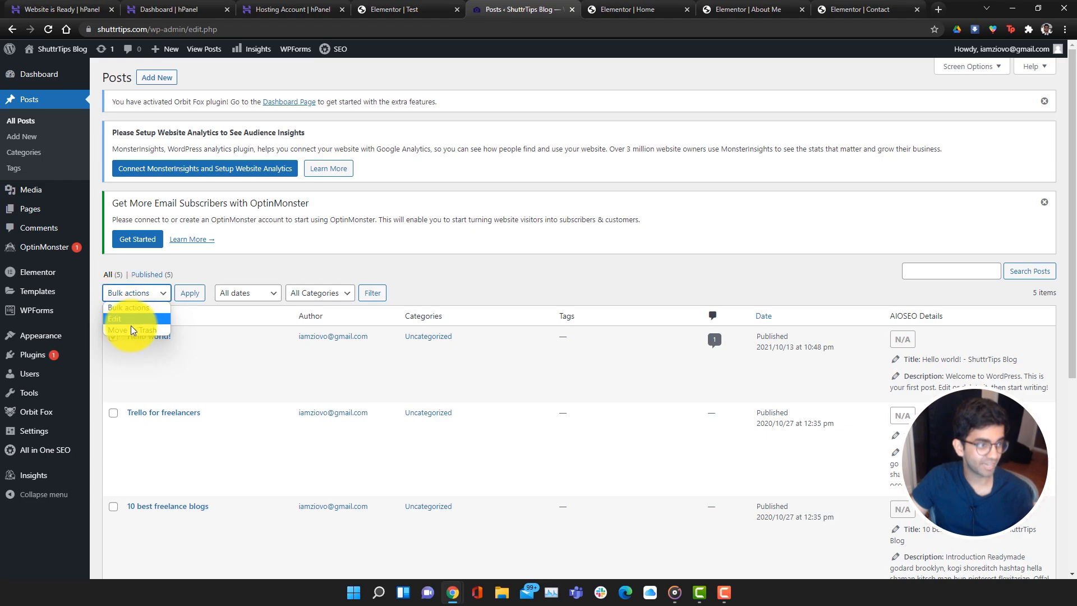
left_click(170, 293)
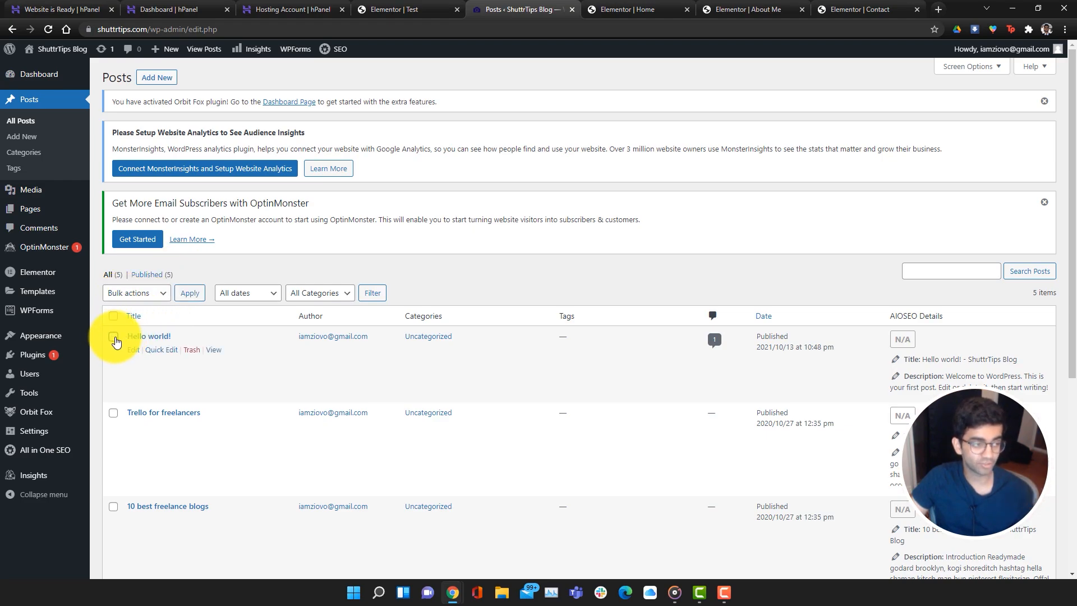
left_click(188, 351)
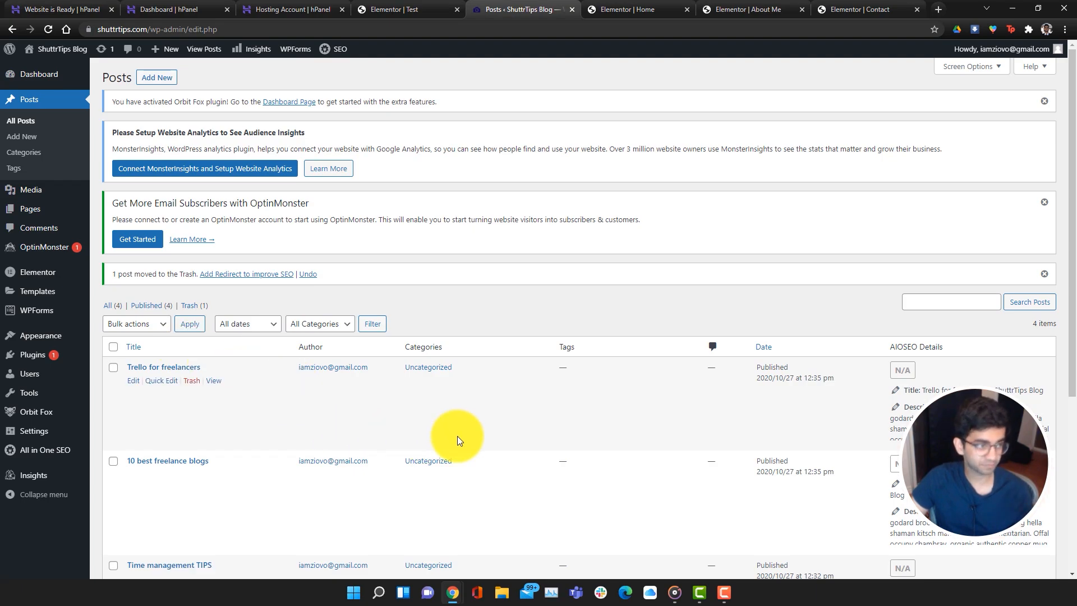
key("alt+Left")
Draft a new post 'Blog title' with paragraphs 'This is the start of my blog' and 'Paragraph two'
left_click(167, 80)
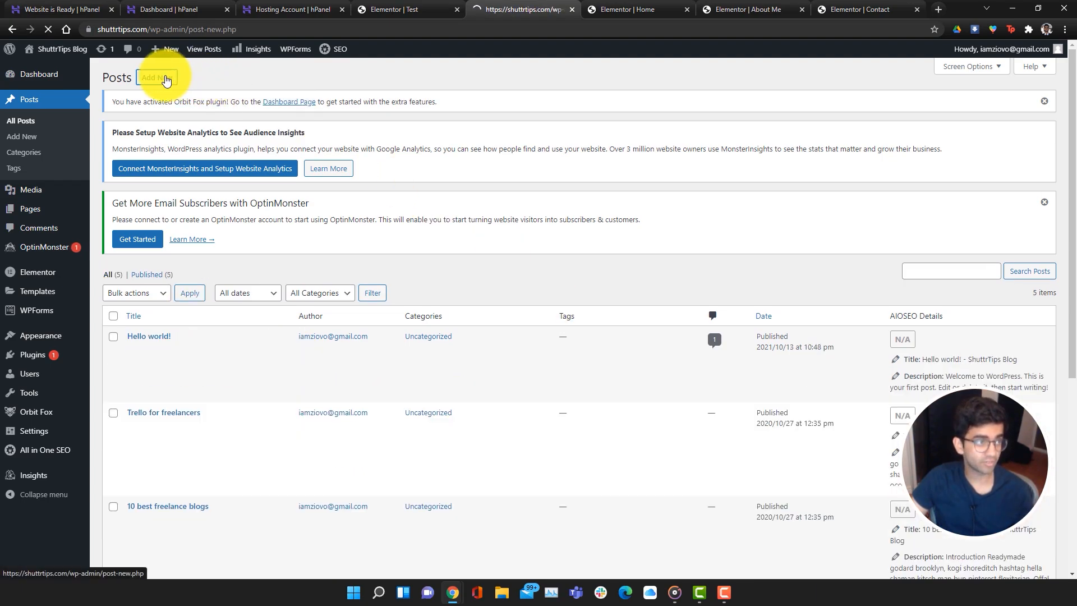
left_click(306, 183)
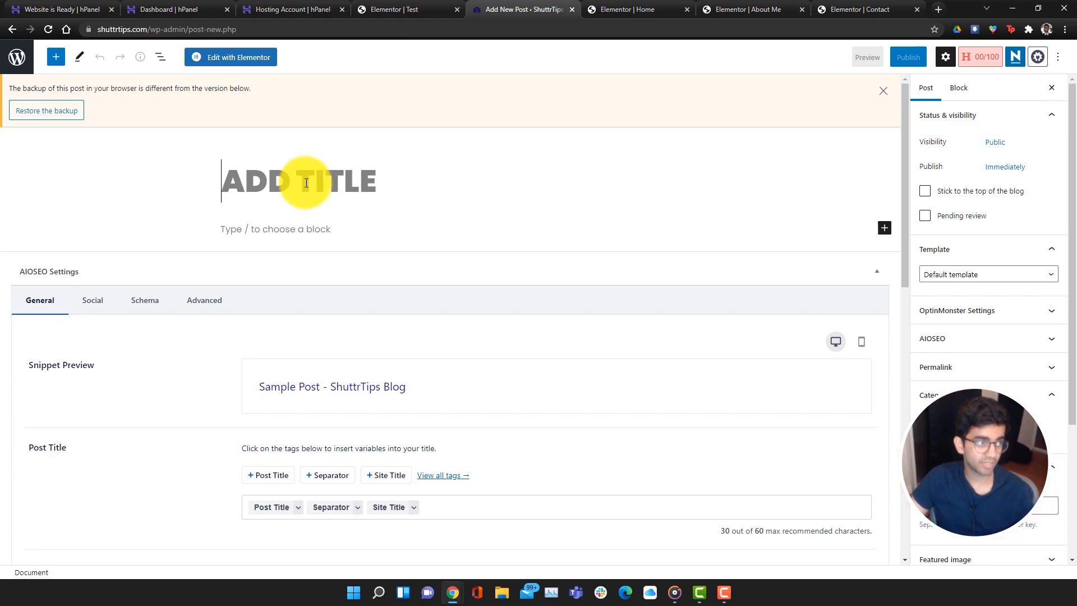
type("Blog")
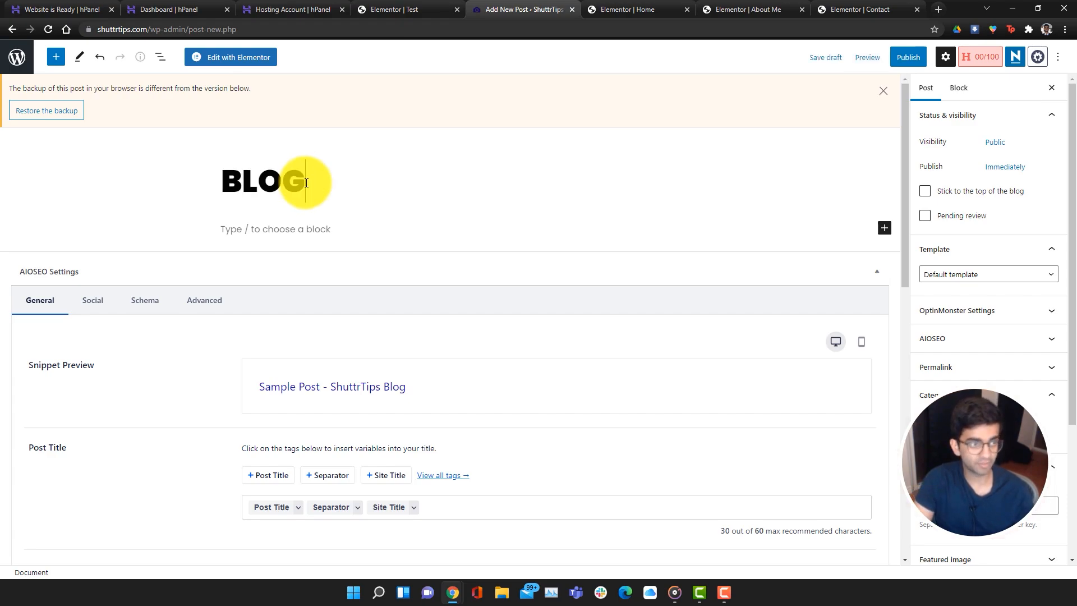
left_click(291, 234)
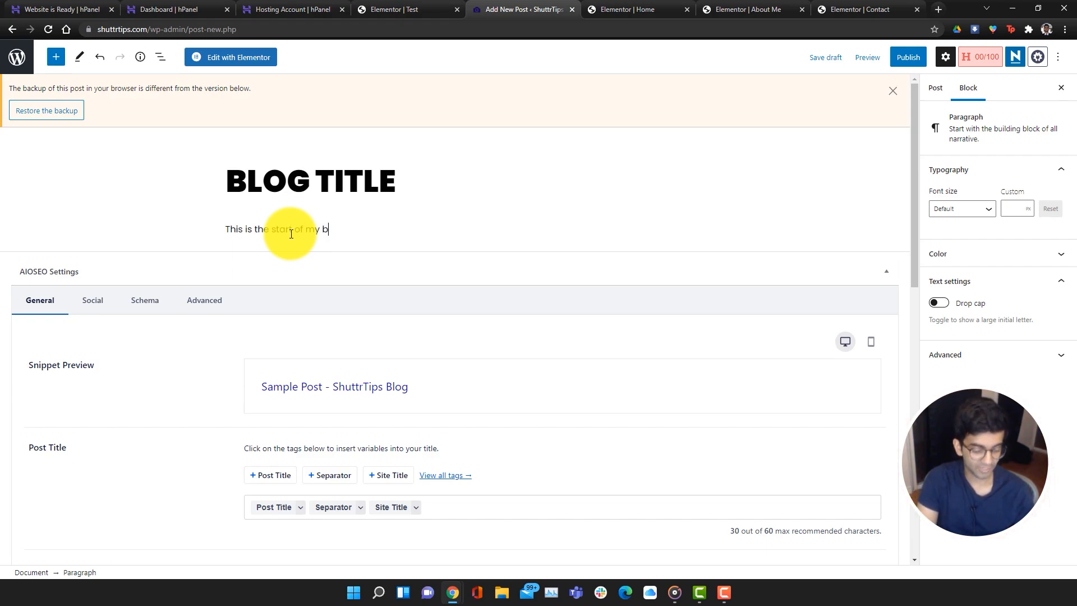
key("Return")
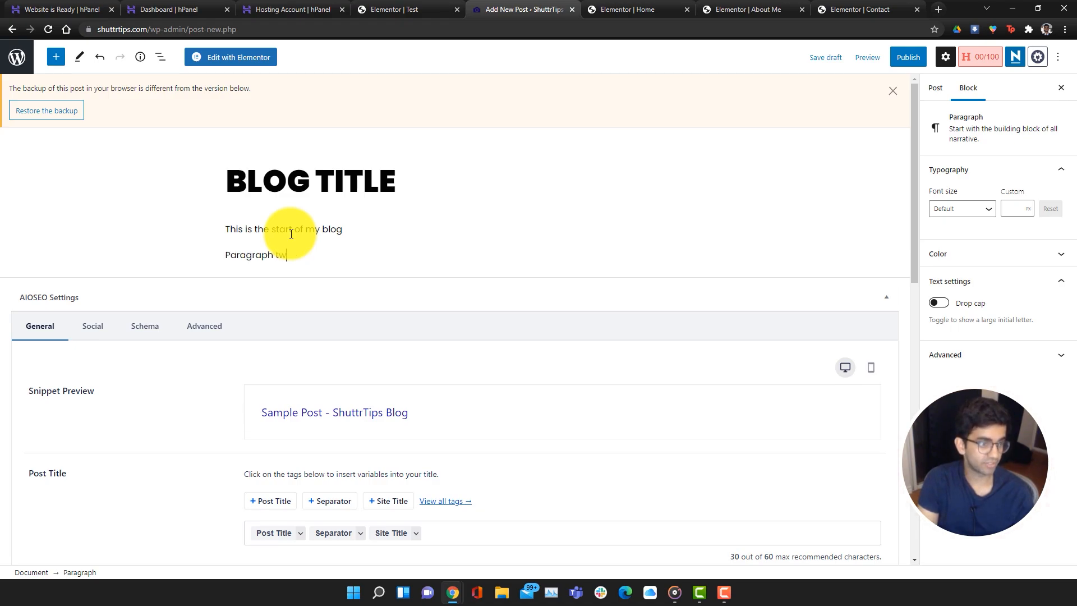
left_click(826, 57)
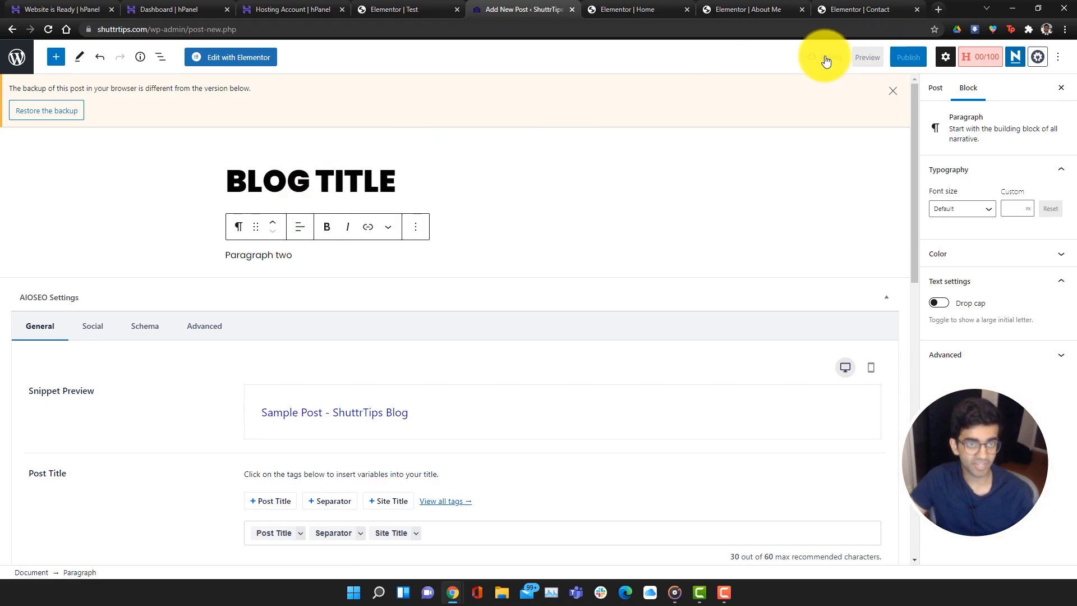
Create and assign a new Photography Tips category in the post's settings
left_click(935, 89)
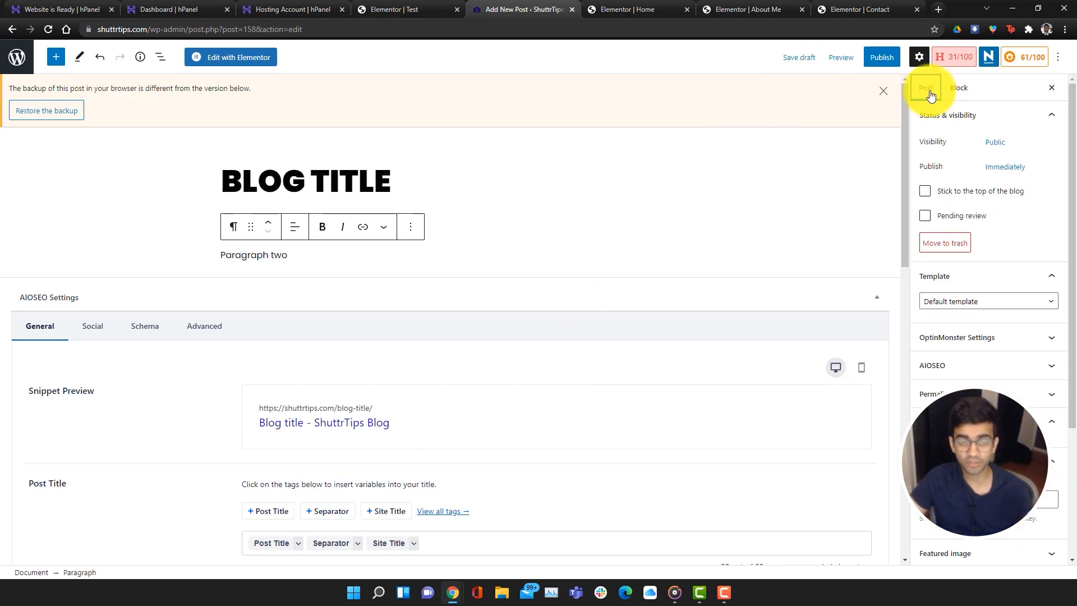
scroll(977, 280, "down", 2)
scroll(984, 335, "down", 1)
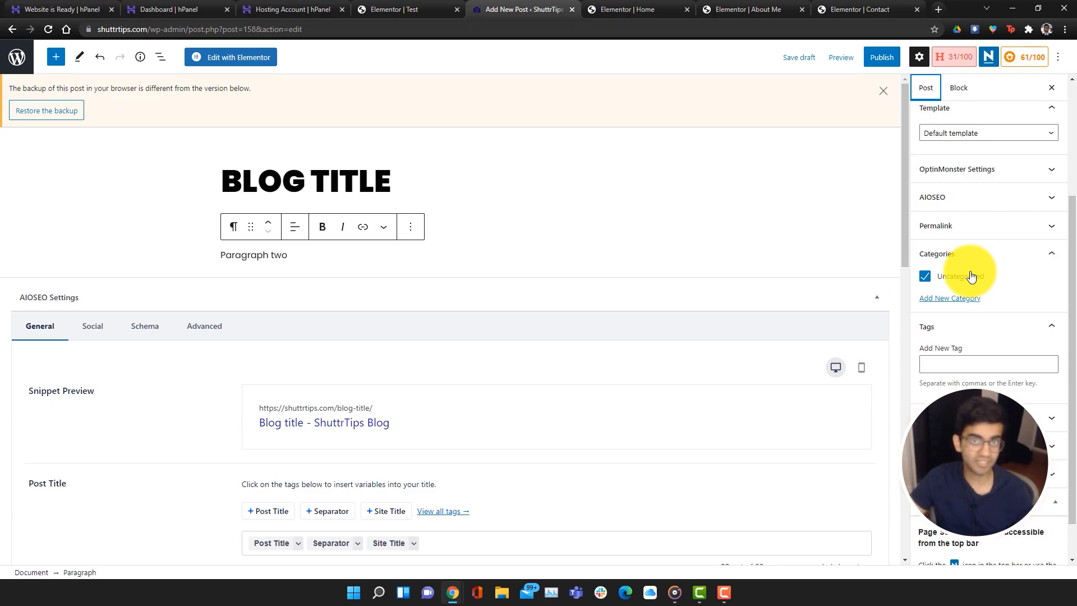
left_click(942, 298)
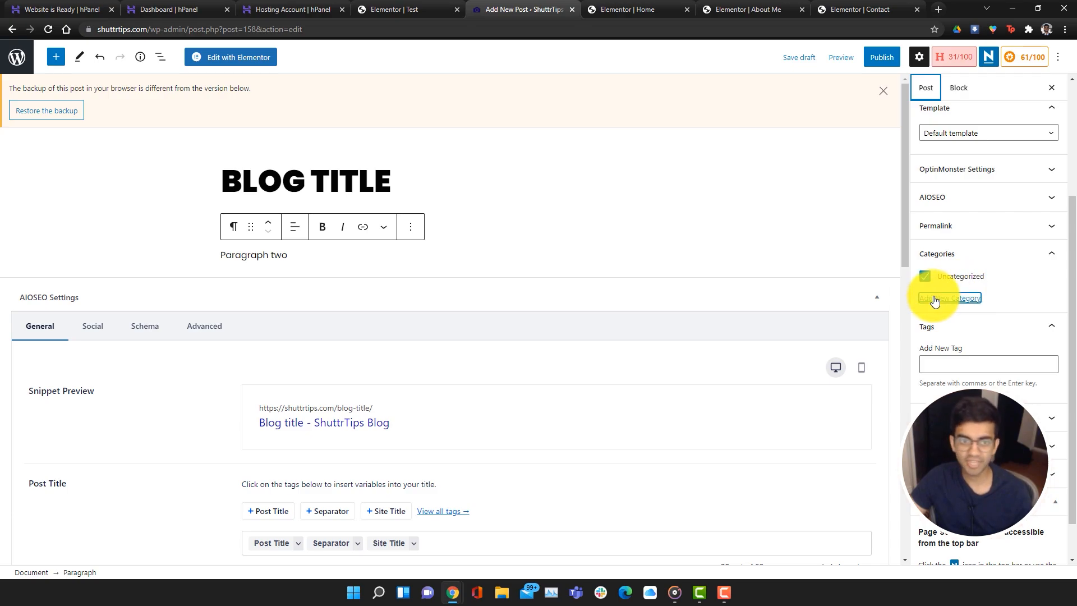
type("Photography Tips")
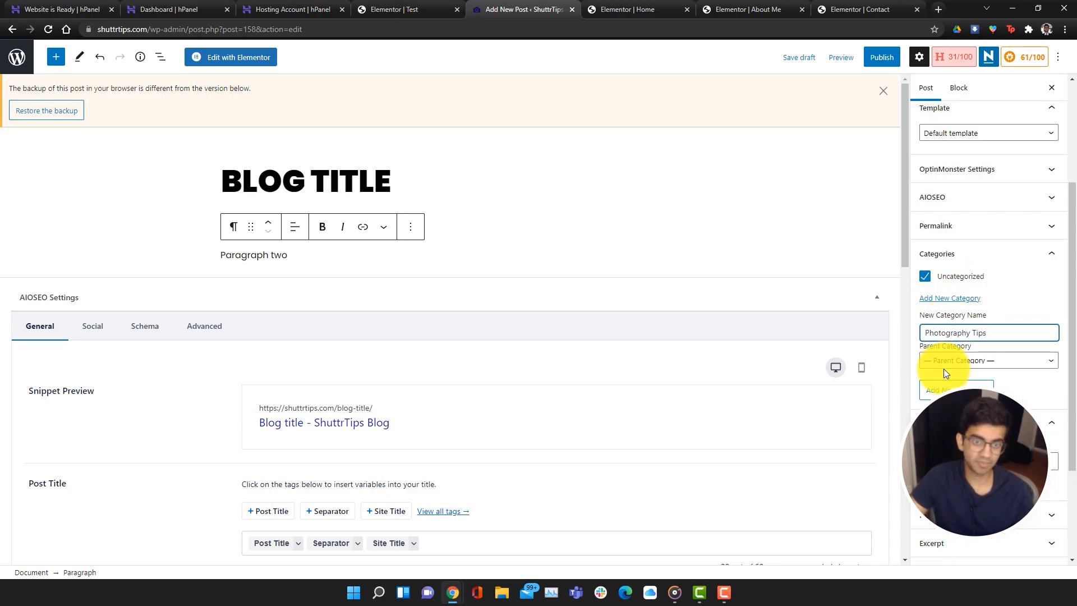
left_click(950, 389)
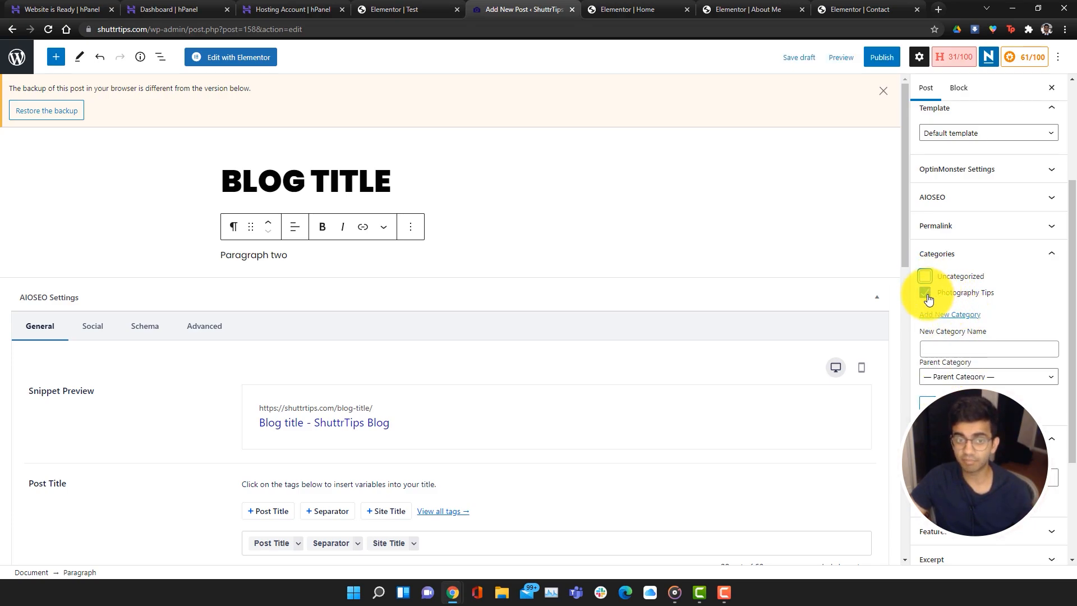
Tag the post photography and lighting, then save the draft
scroll(927, 289, "down", 2)
left_click(971, 370)
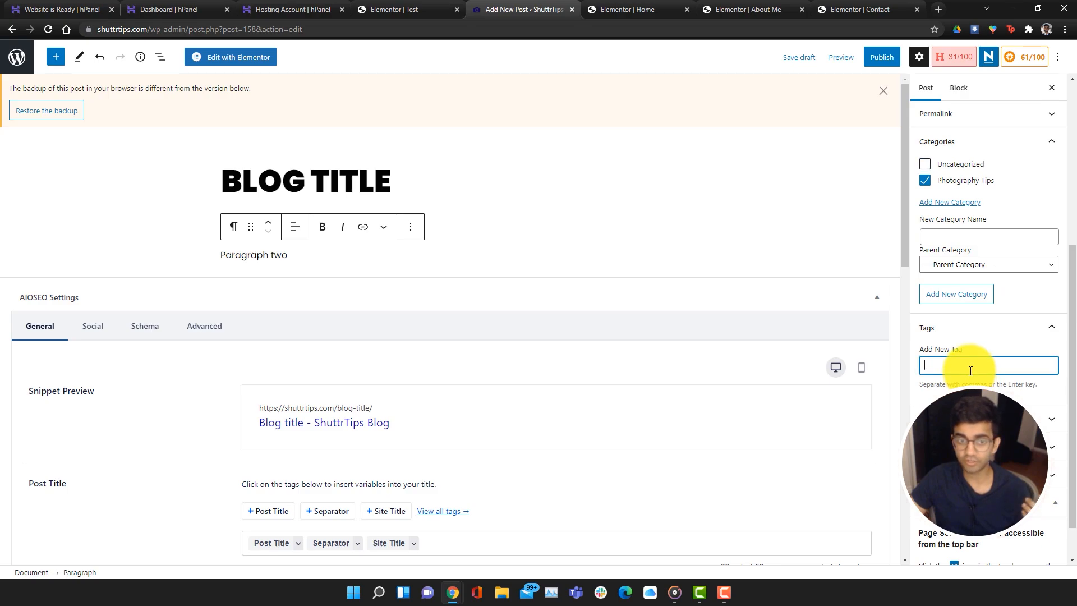
type("photography")
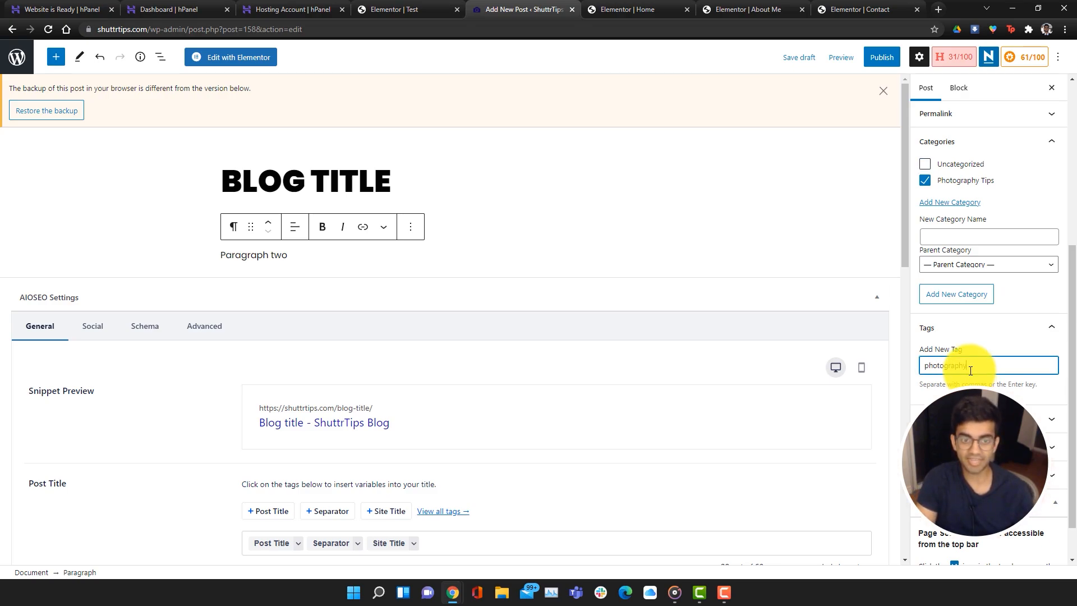
key("Return")
type("lighting")
key("Return")
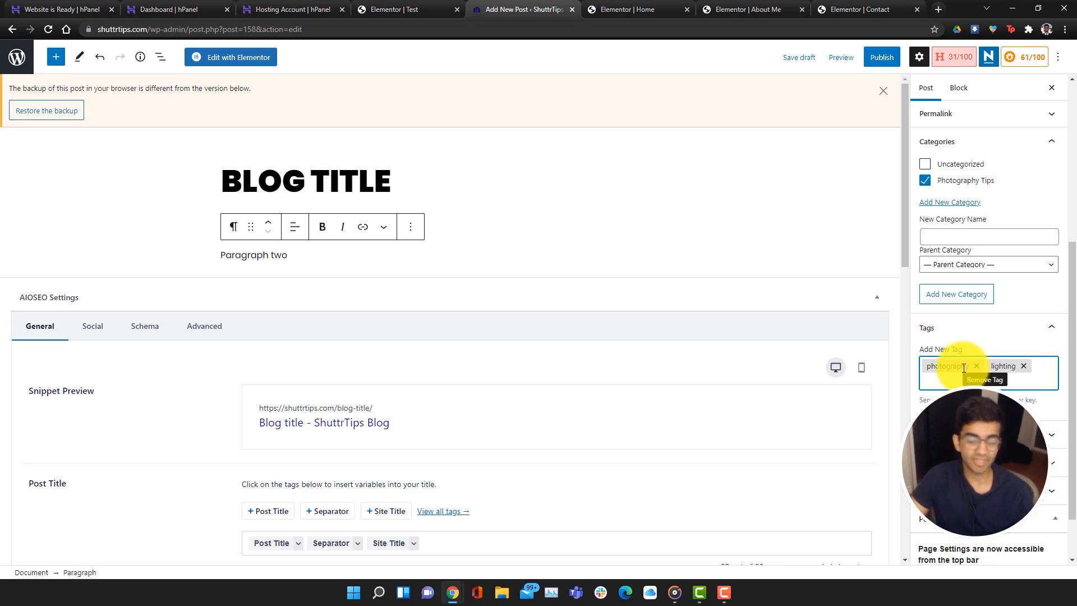
scroll(964, 368, "up", 5)
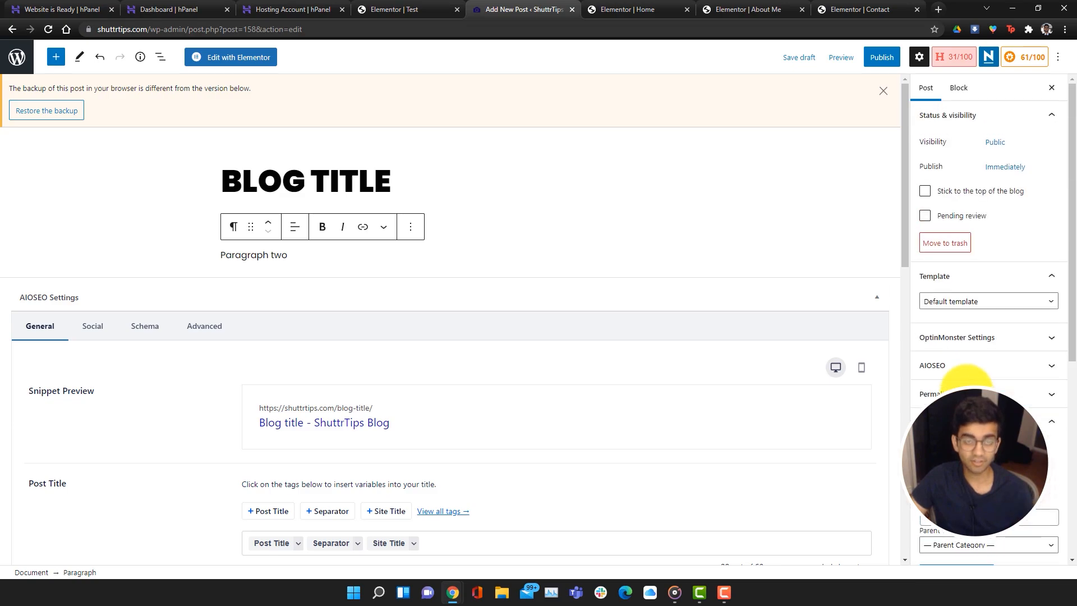
left_click(797, 61)
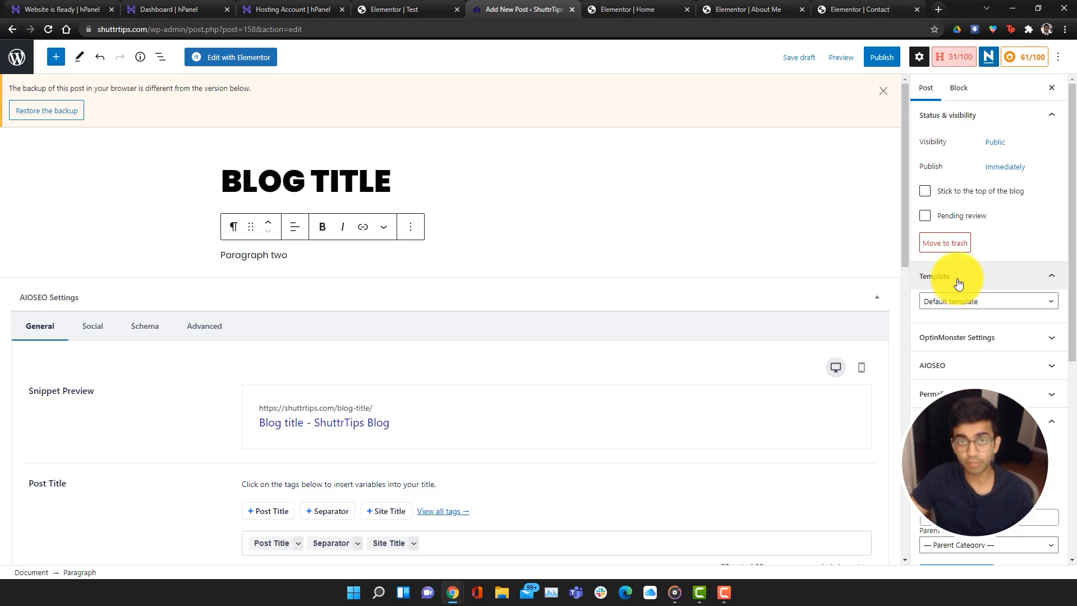
Open the Blog Title post in Elementor and review its paragraphs and tags
left_click(224, 55)
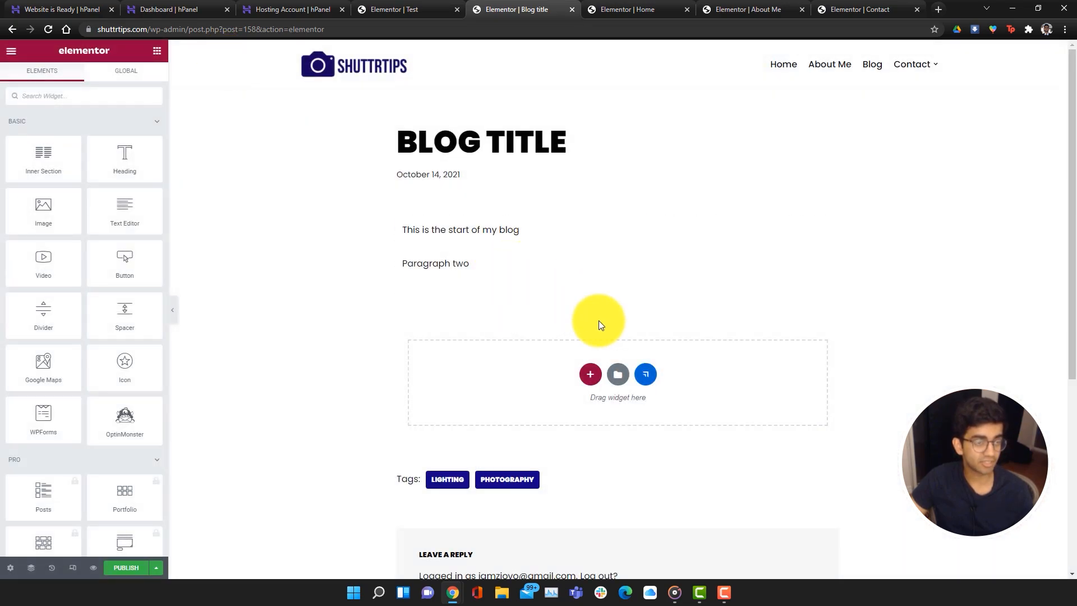
scroll(763, 474, "down", 5)
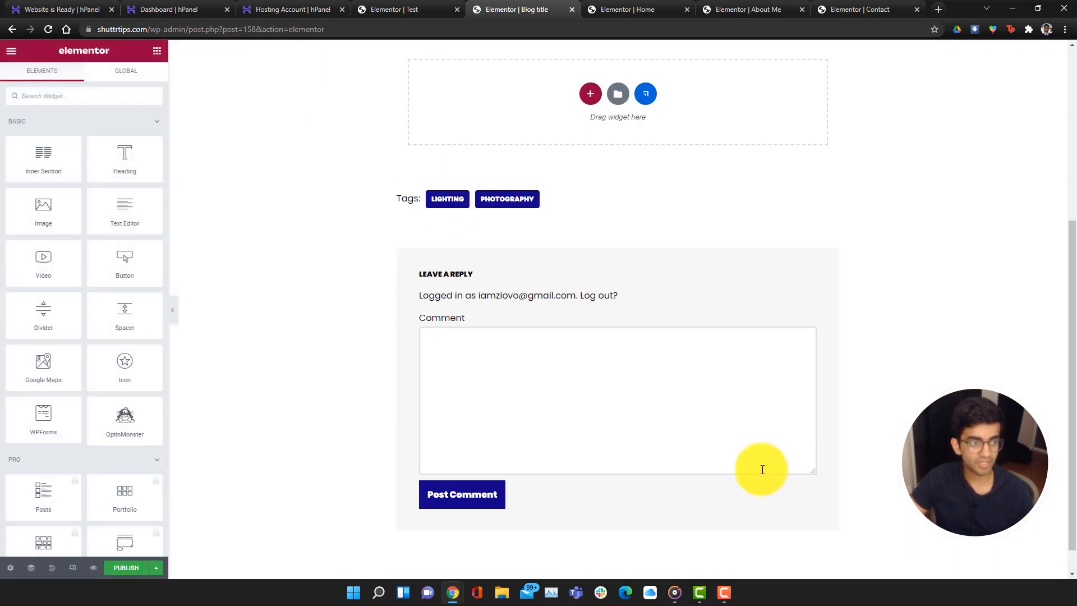
scroll(762, 469, "down", 1)
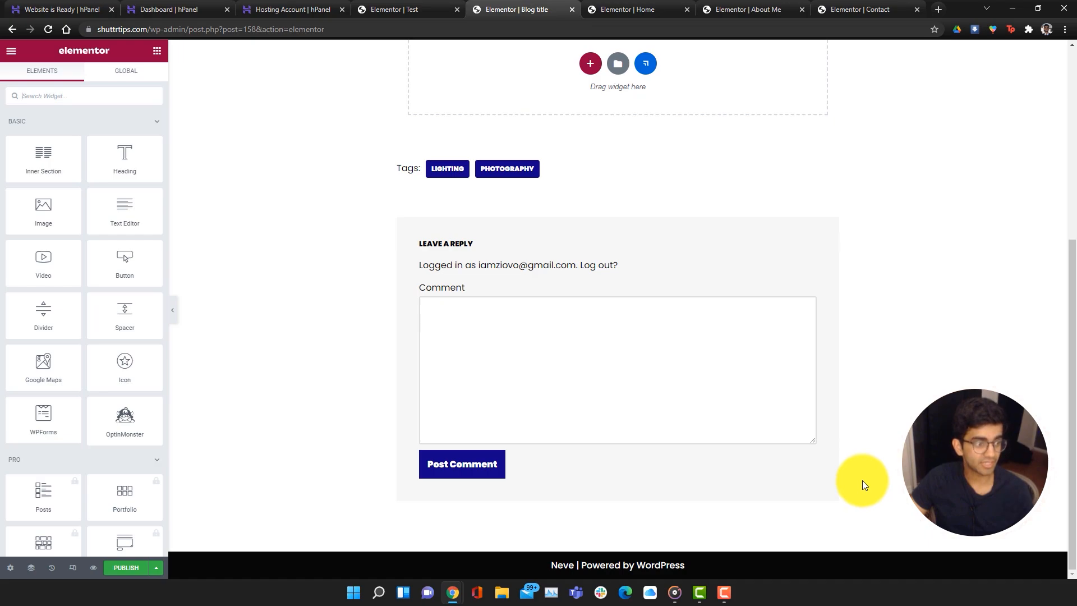
scroll(863, 480, "up", 5)
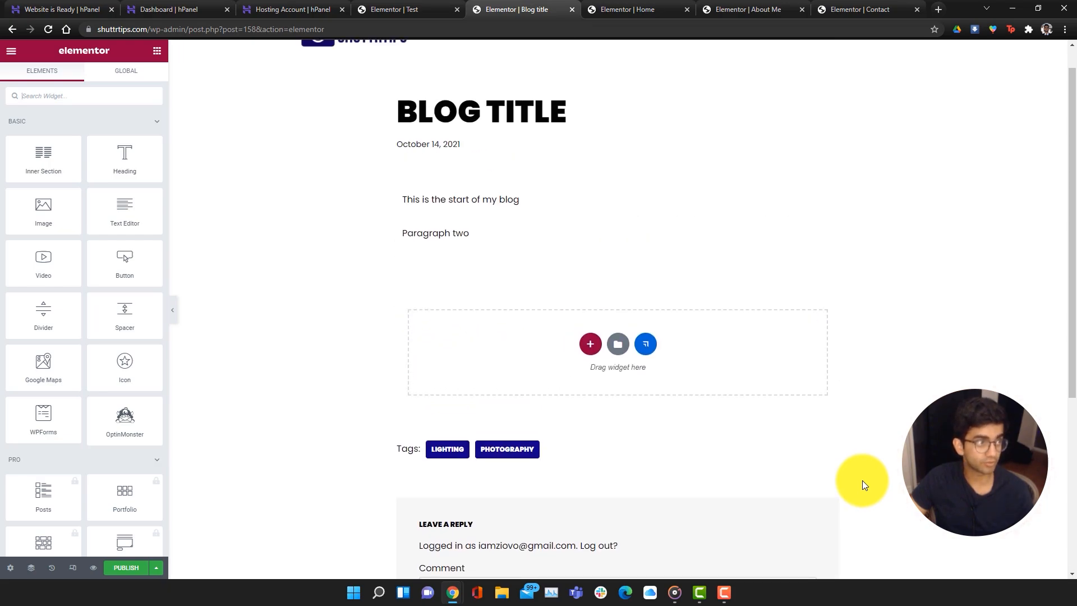
scroll(520, 171, "up", 1)
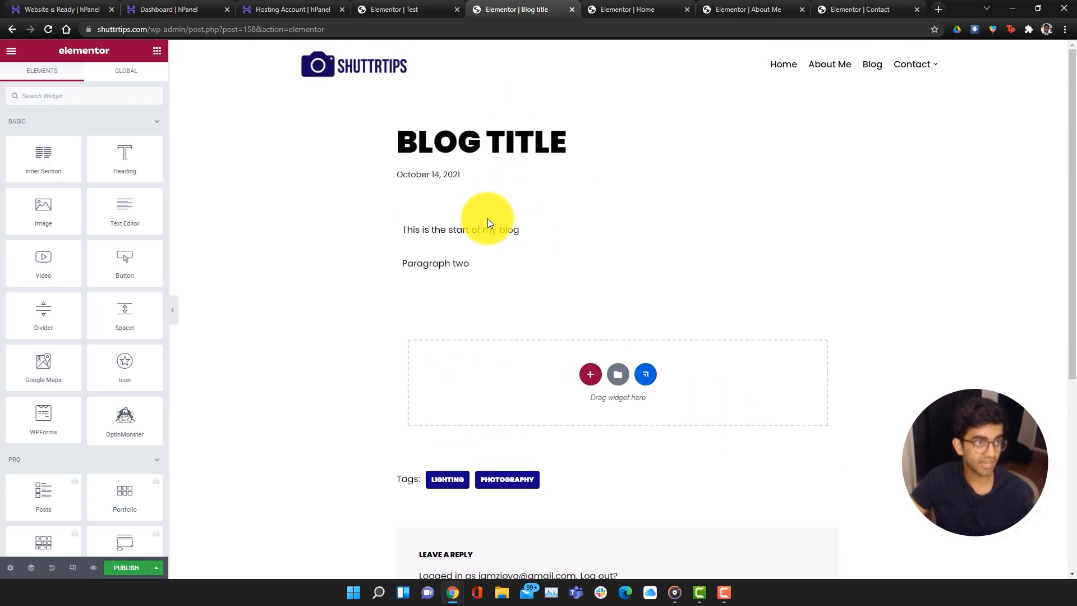
Check the text widget's Content, Advanced and Style settings, then publish the post
left_click(452, 264)
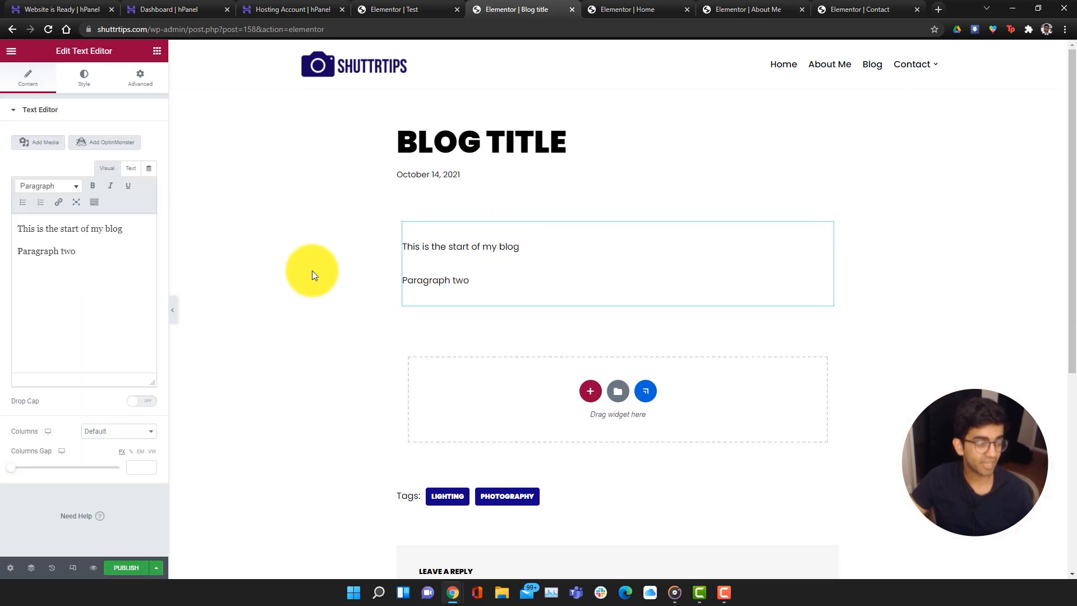
left_click(147, 79)
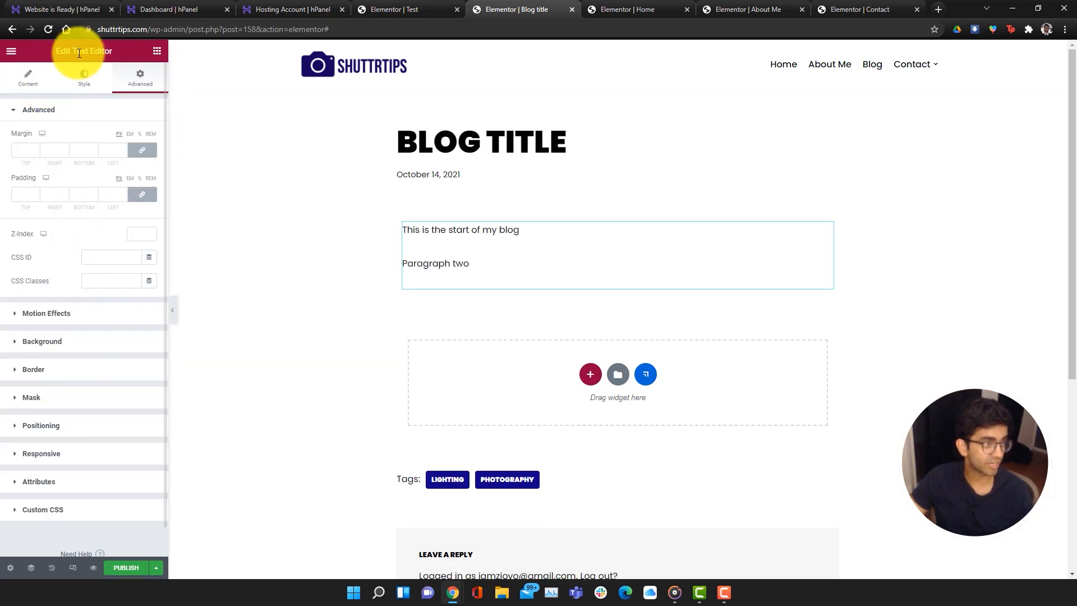
left_click(85, 76)
scroll(480, 453, "down", 4)
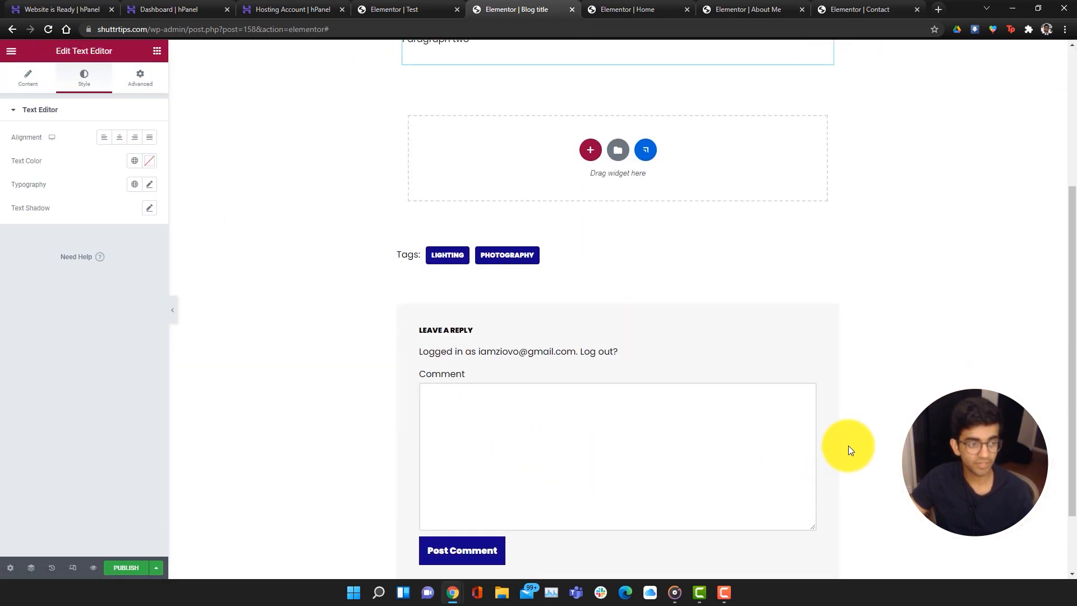
scroll(848, 446, "down", 2)
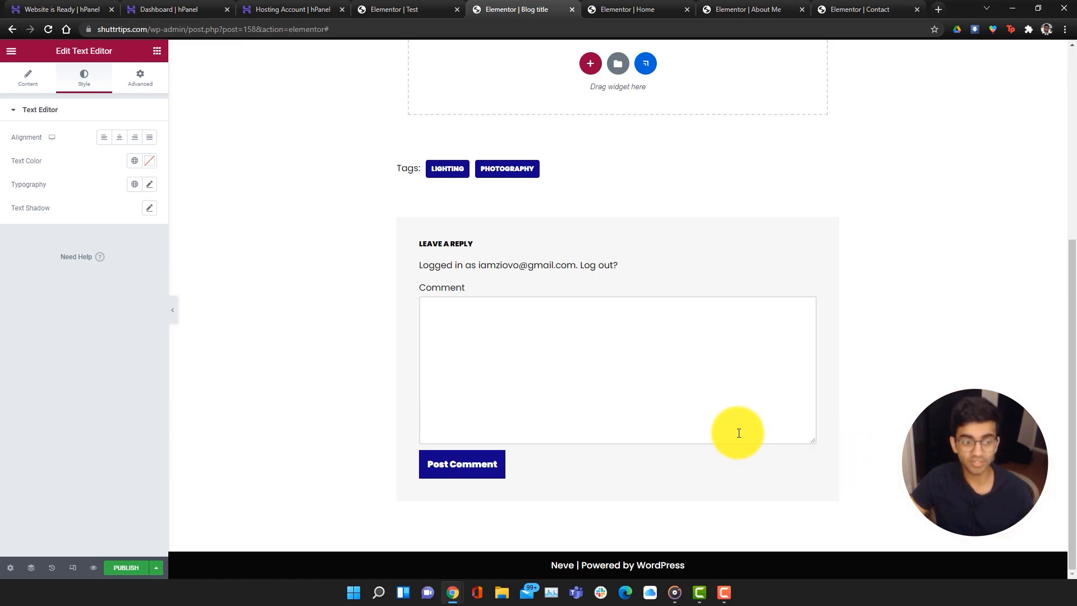
left_click(123, 571)
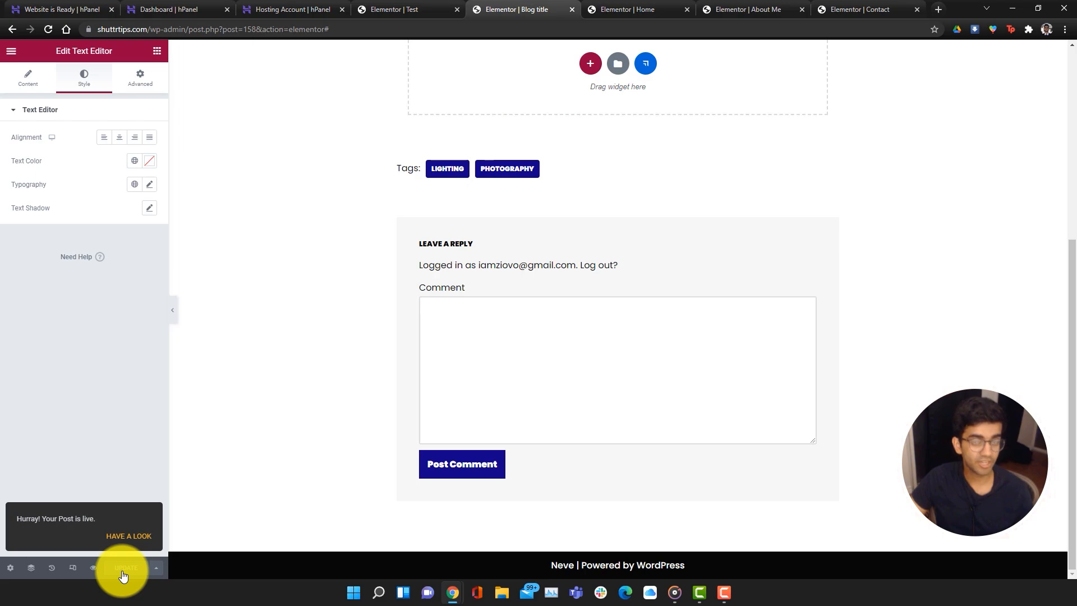
View the live Blog Title post, then check it is listed on the Blog page
left_click(128, 543)
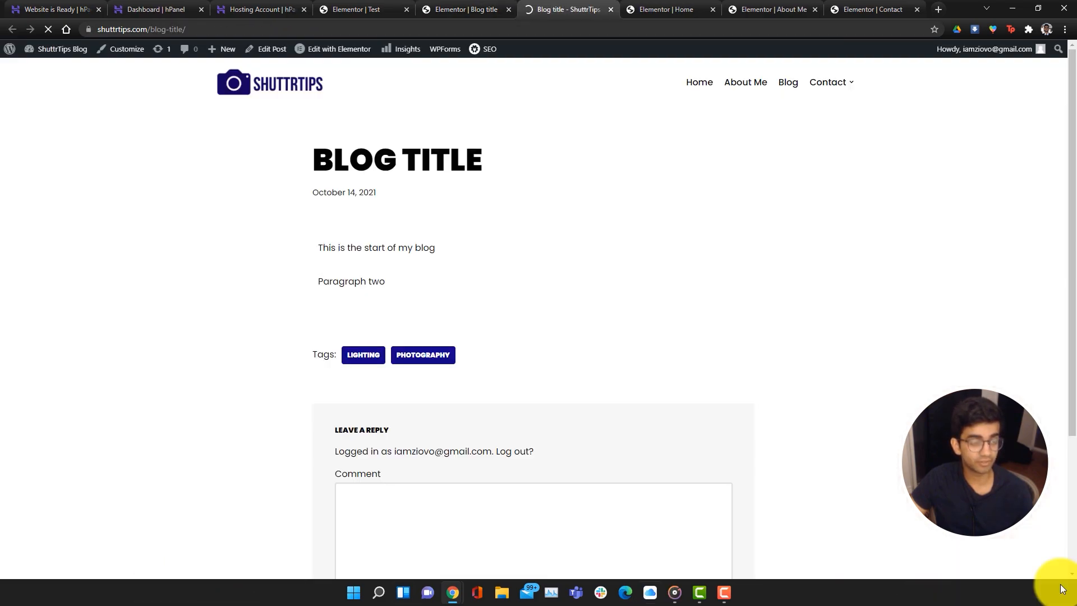
scroll(533, 309, "down", 4)
scroll(533, 308, "up", 4)
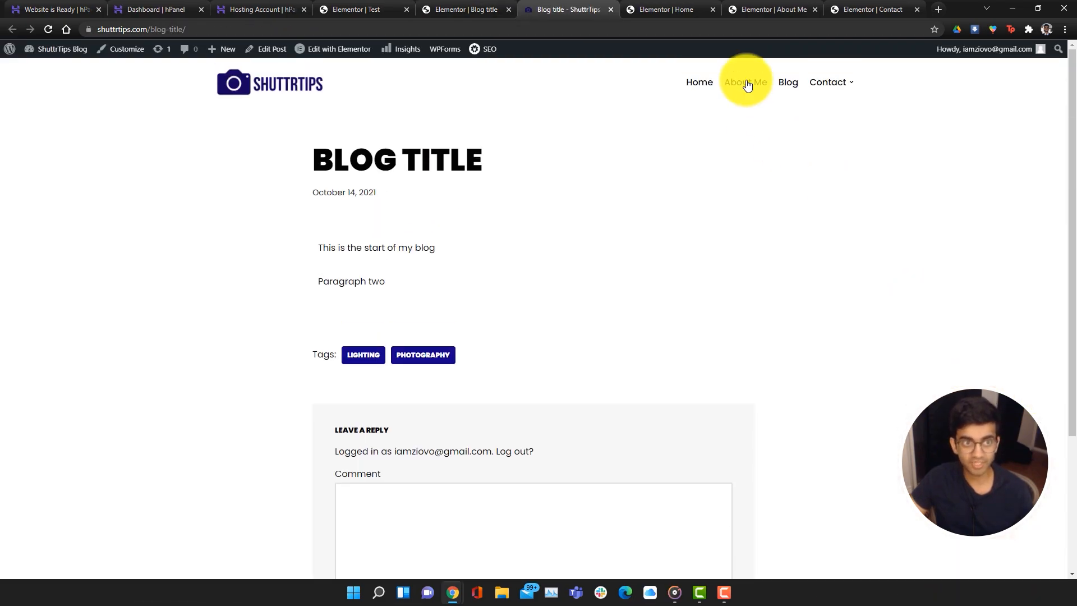
left_click(788, 85)
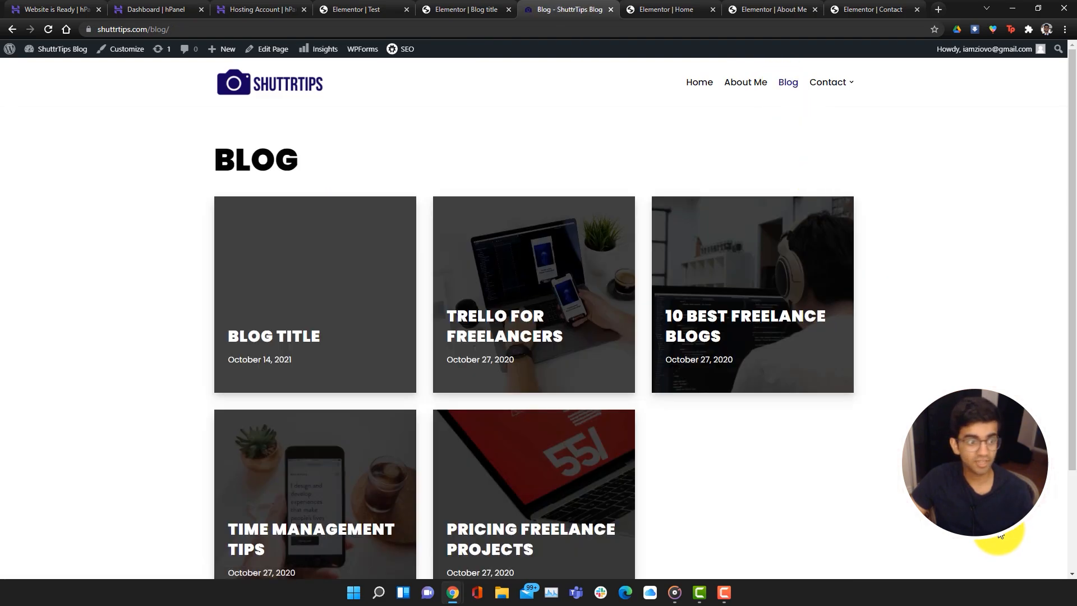
scroll(557, 275, "down", 3)
Open the BLOG TITLE card from the listing, then return to the ShuttrTips home page
left_click(310, 212)
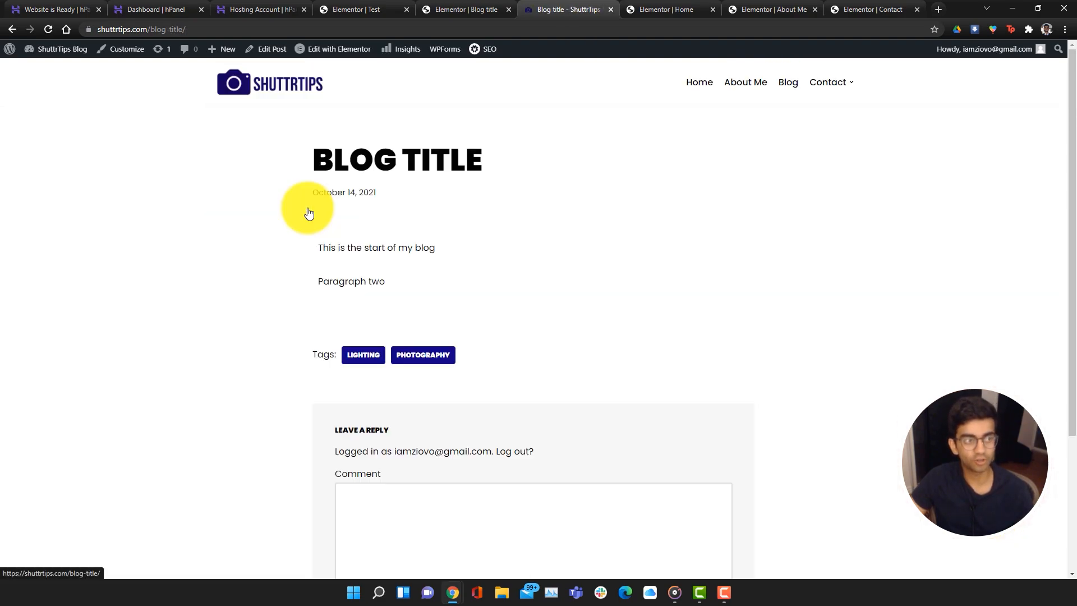
scroll(617, 393, "down", 2)
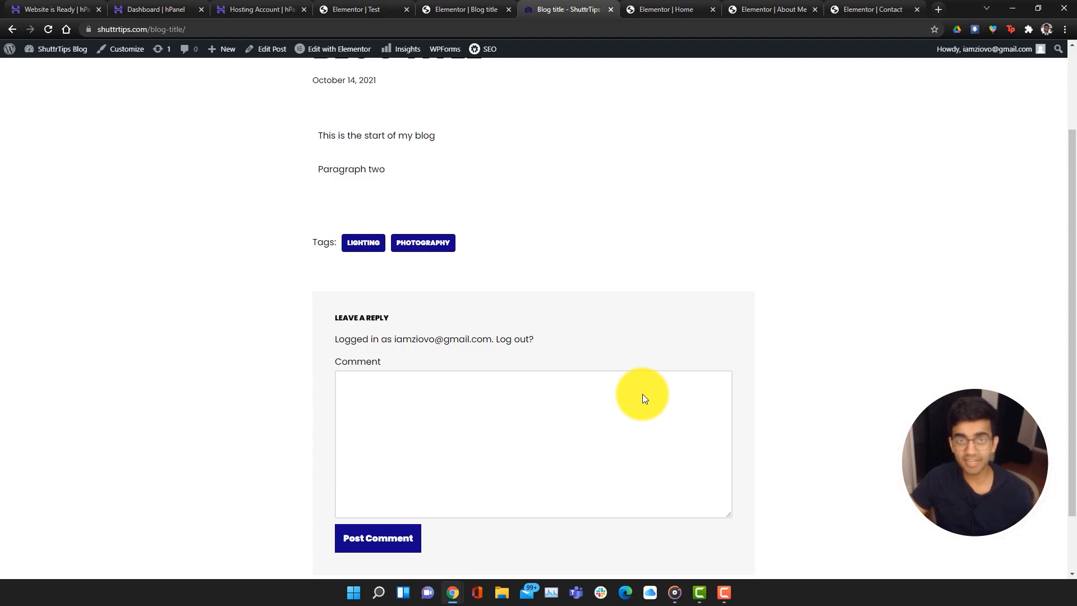
scroll(642, 385, "up", 2)
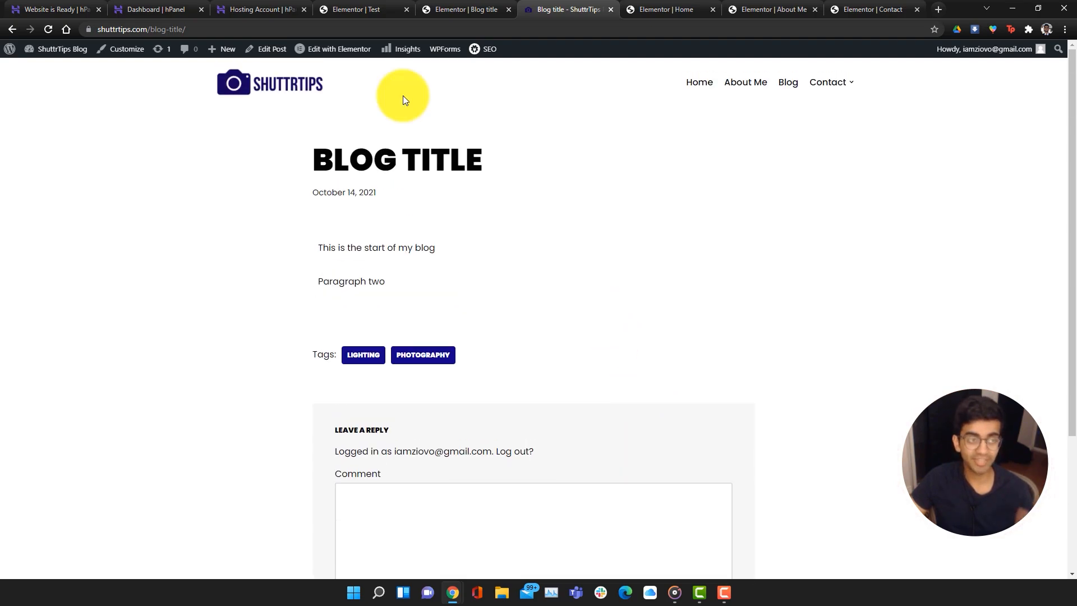
left_click(253, 88)
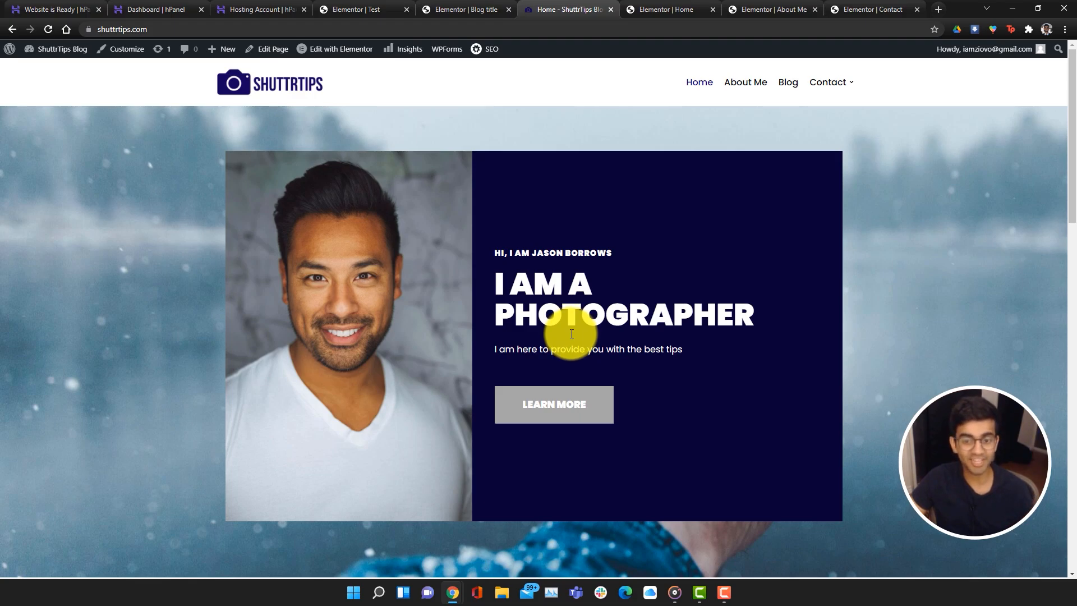
scroll(571, 334, "down", 6)
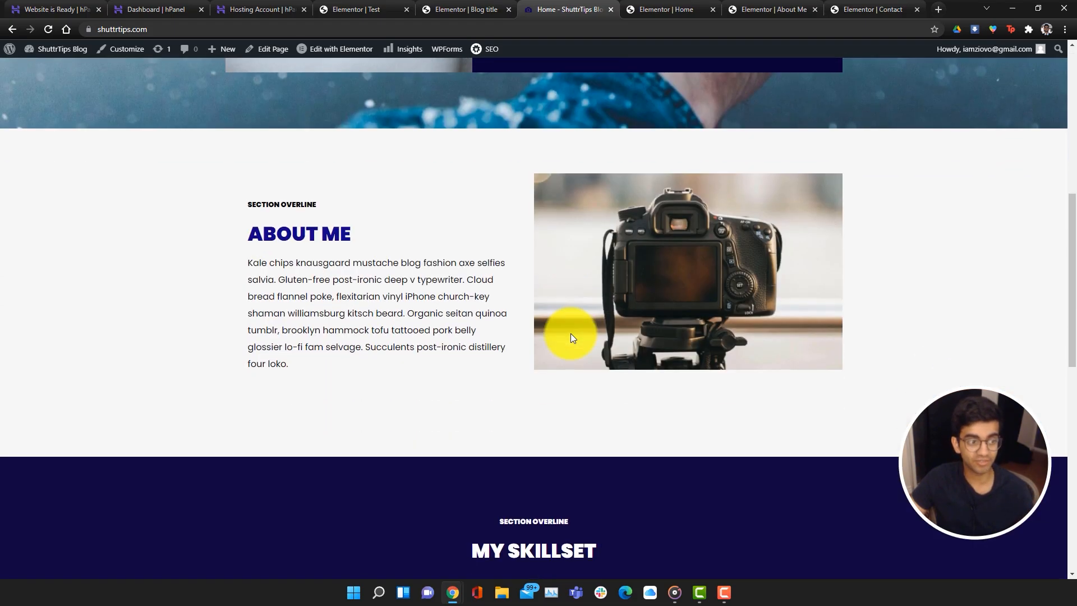
scroll(570, 334, "up", 6)
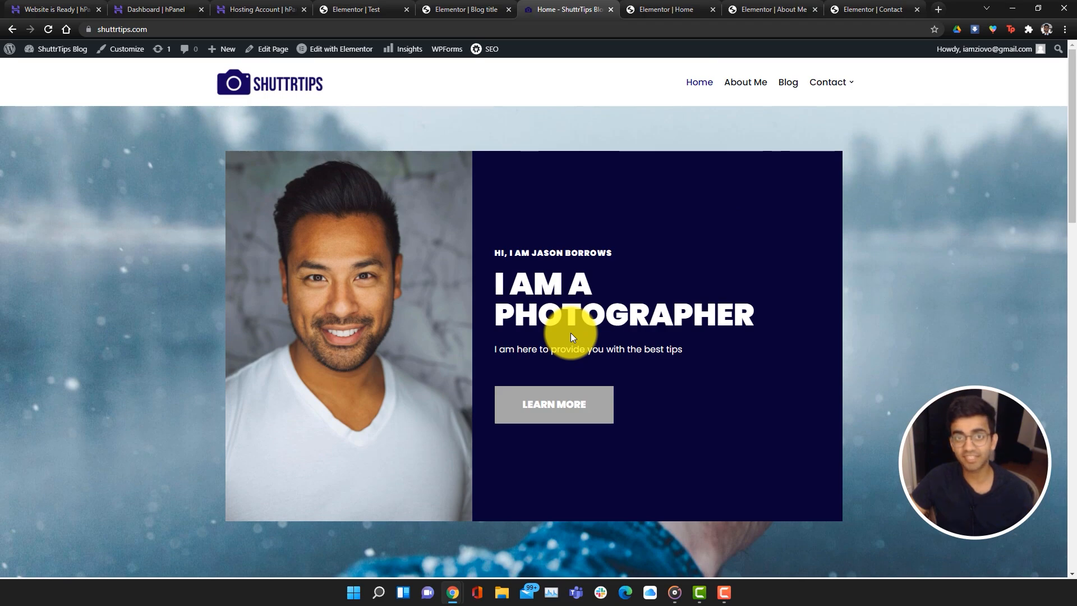